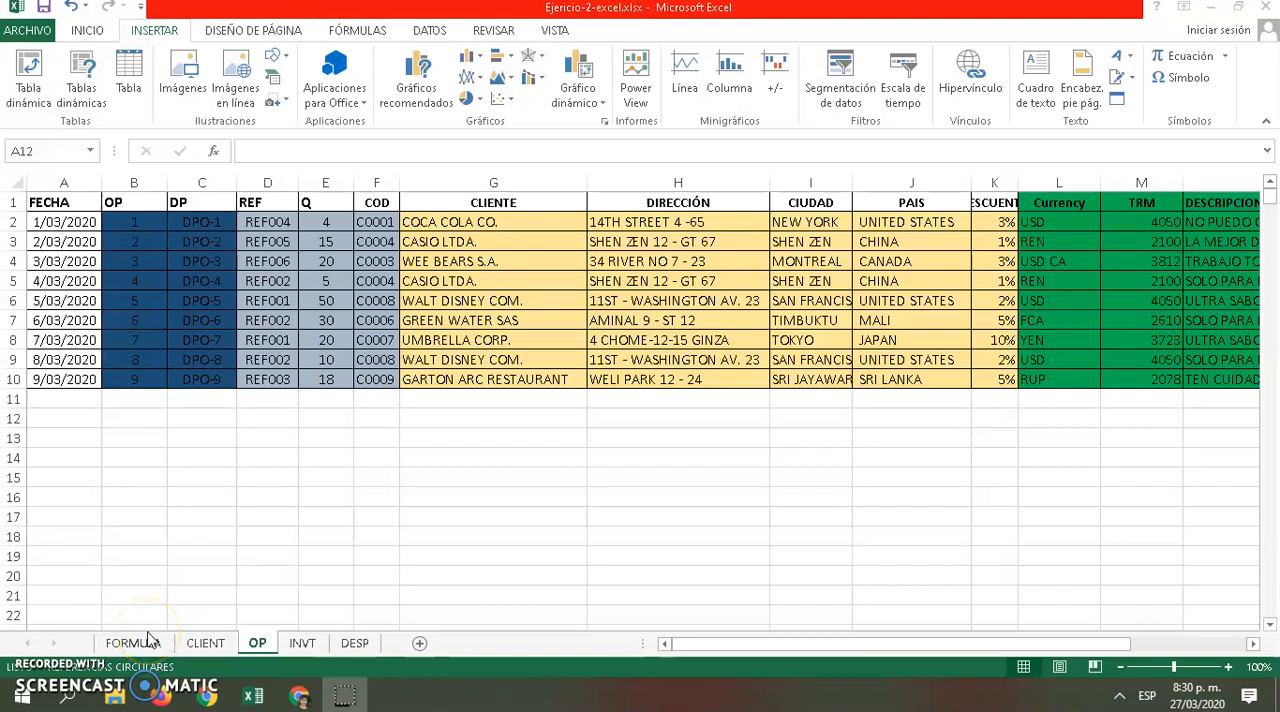
Review the FORMULA and CLIENT sheets and examine the first order's date, OP, DP, REF and Q cells in the OP sheet
click(147, 643)
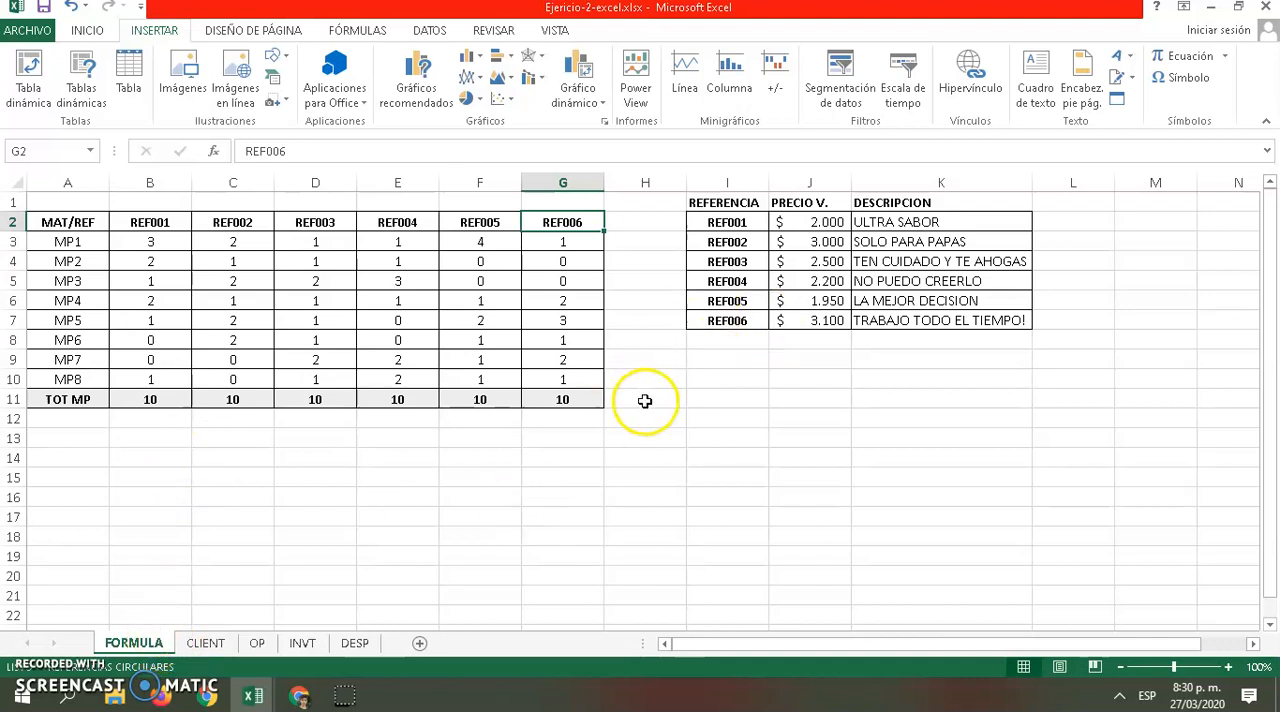
click(205, 643)
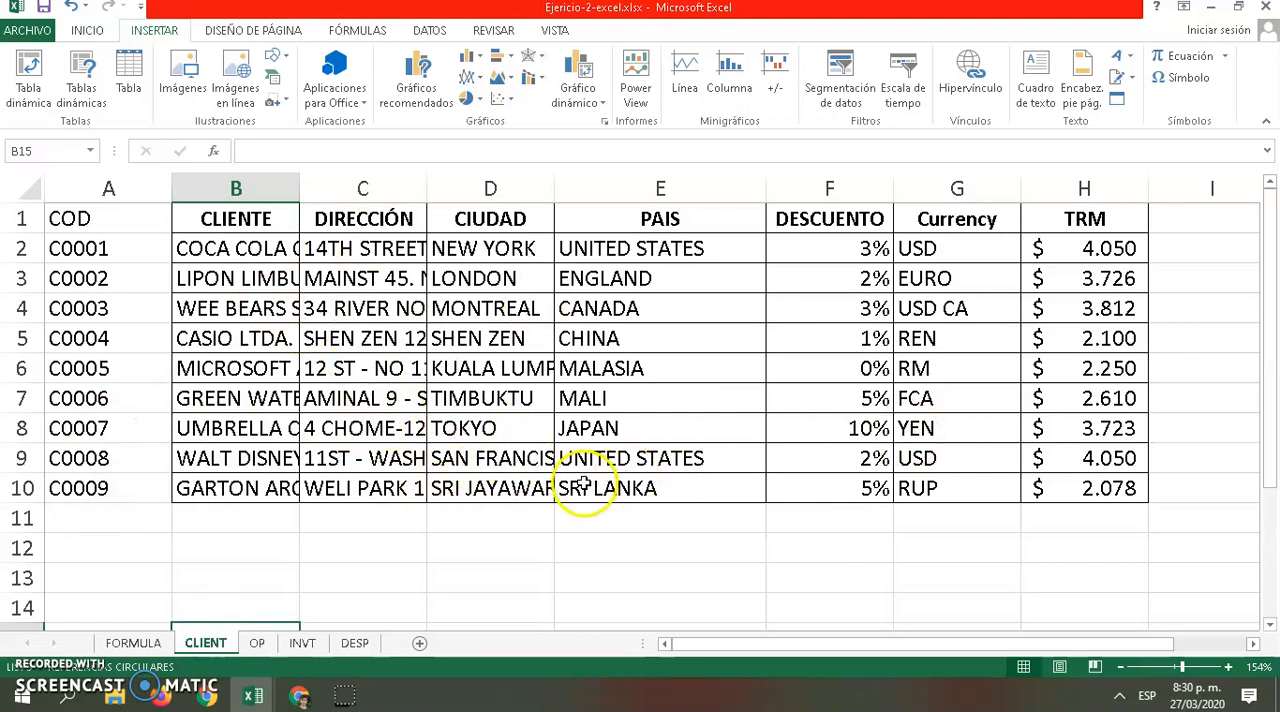
click(262, 644)
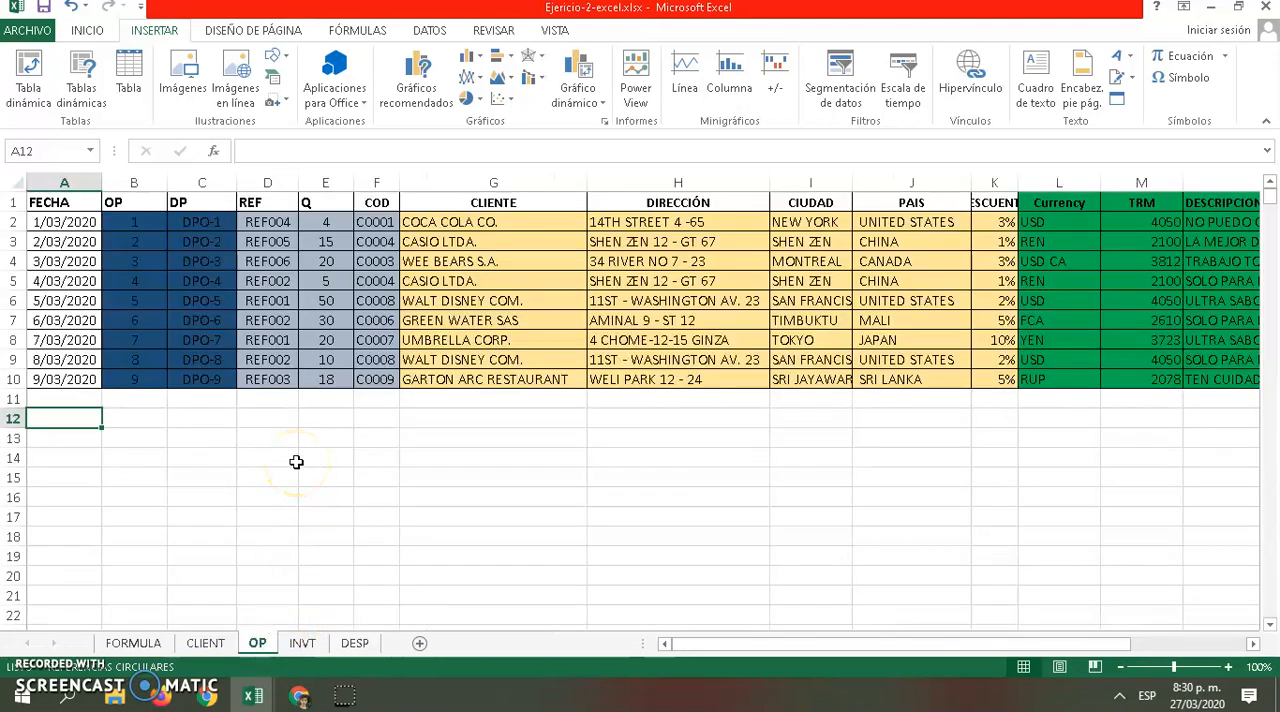
click(56, 218)
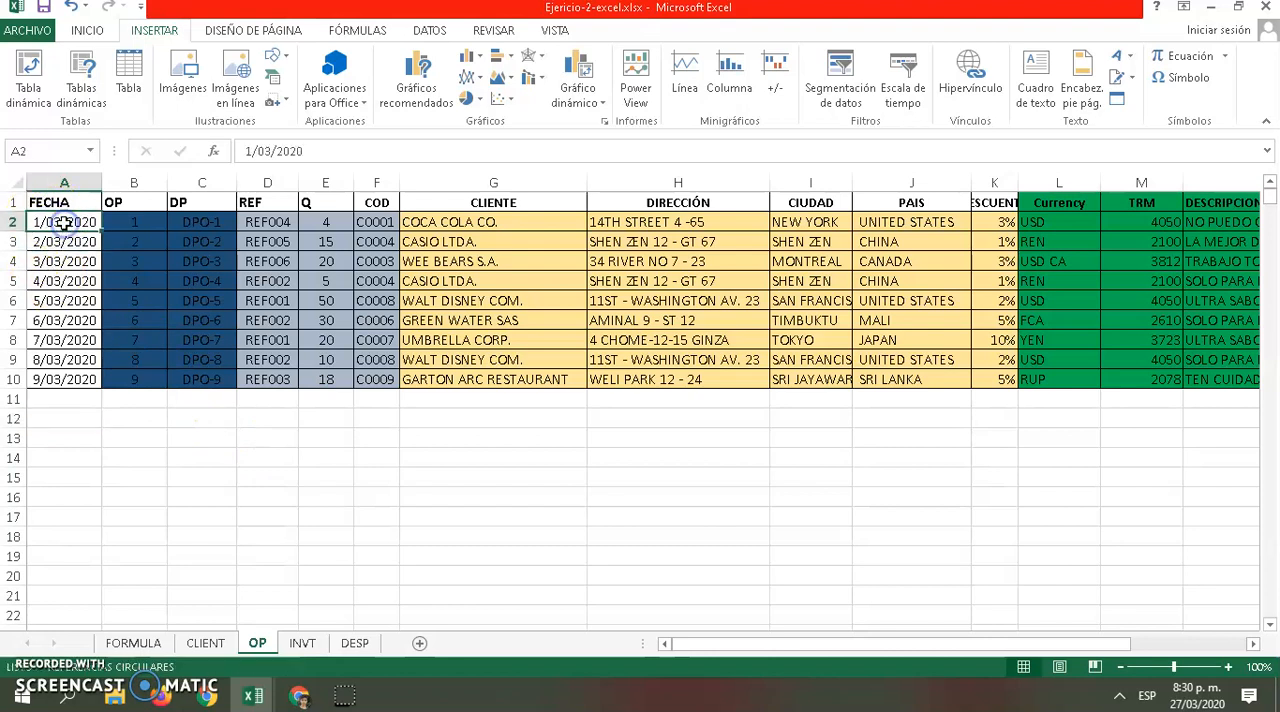
click(143, 224)
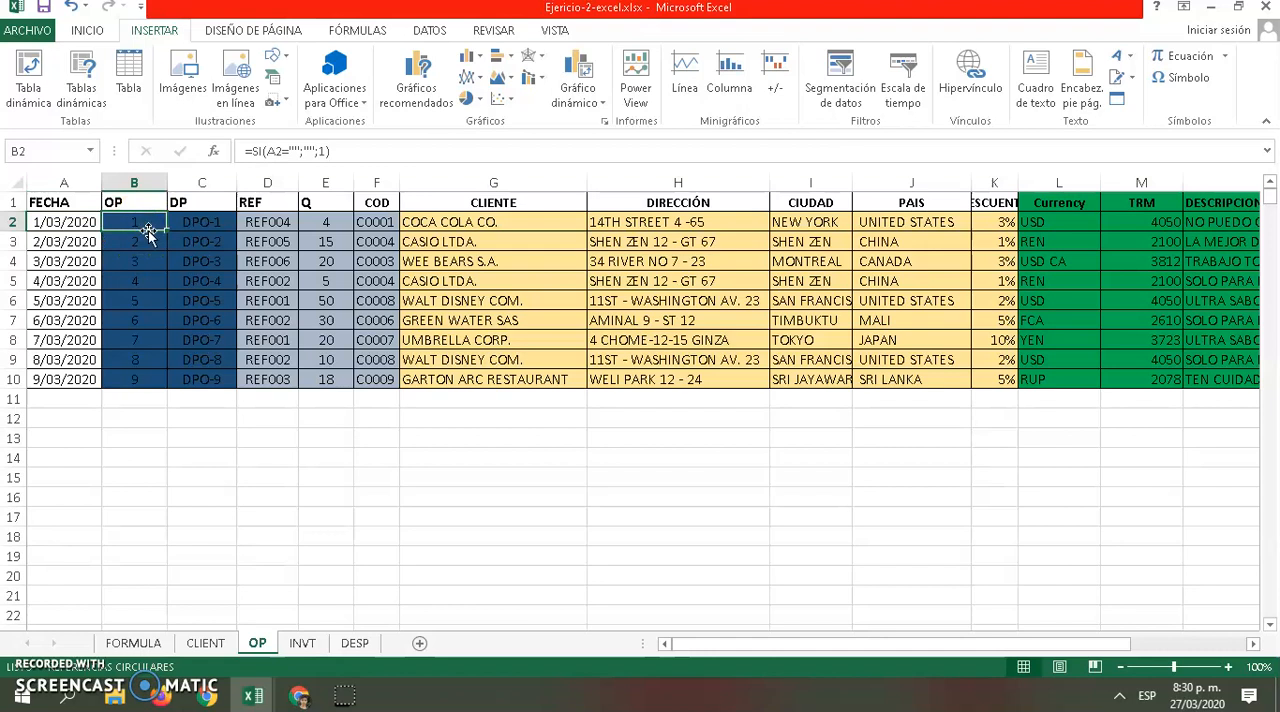
click(198, 226)
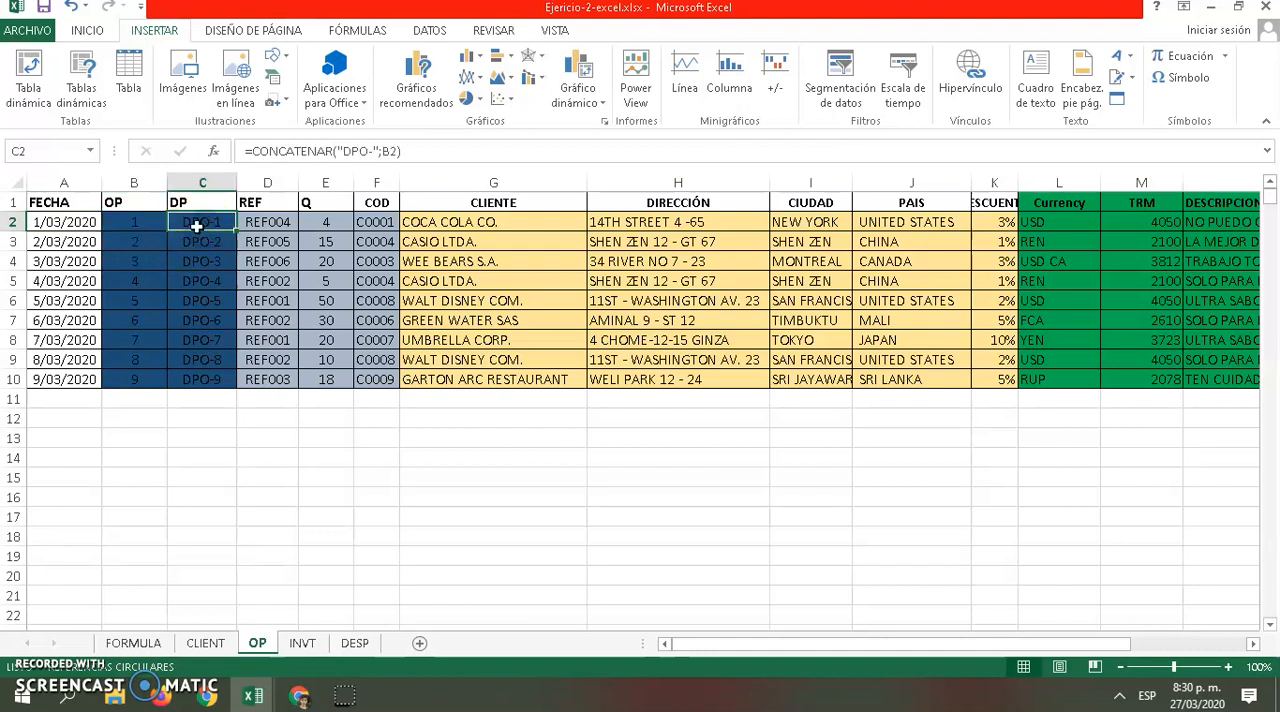
click(268, 229)
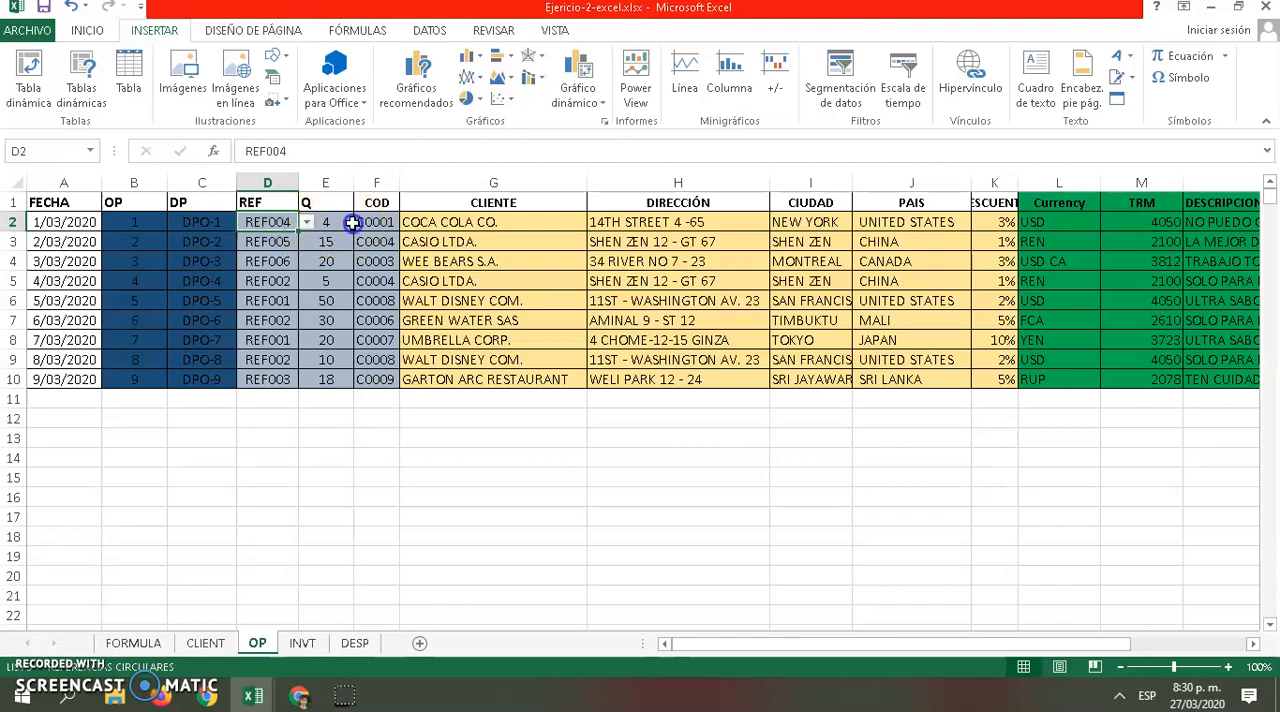
click(347, 222)
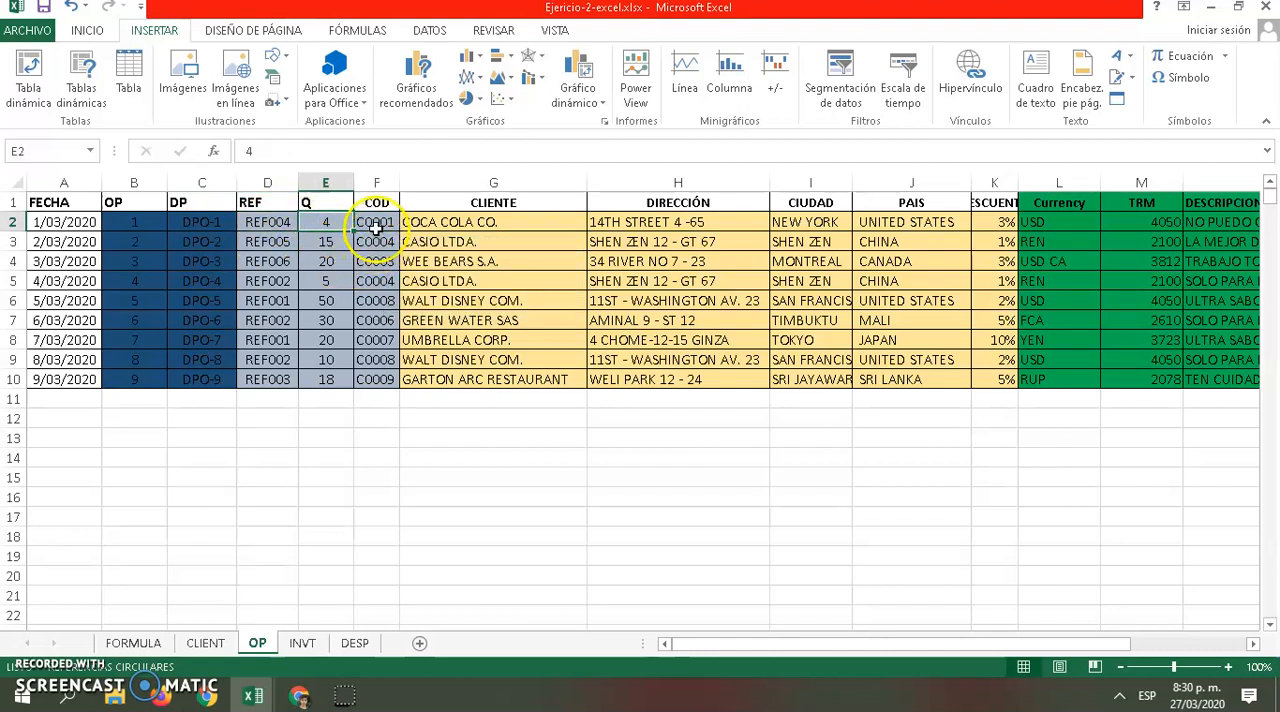
click(377, 225)
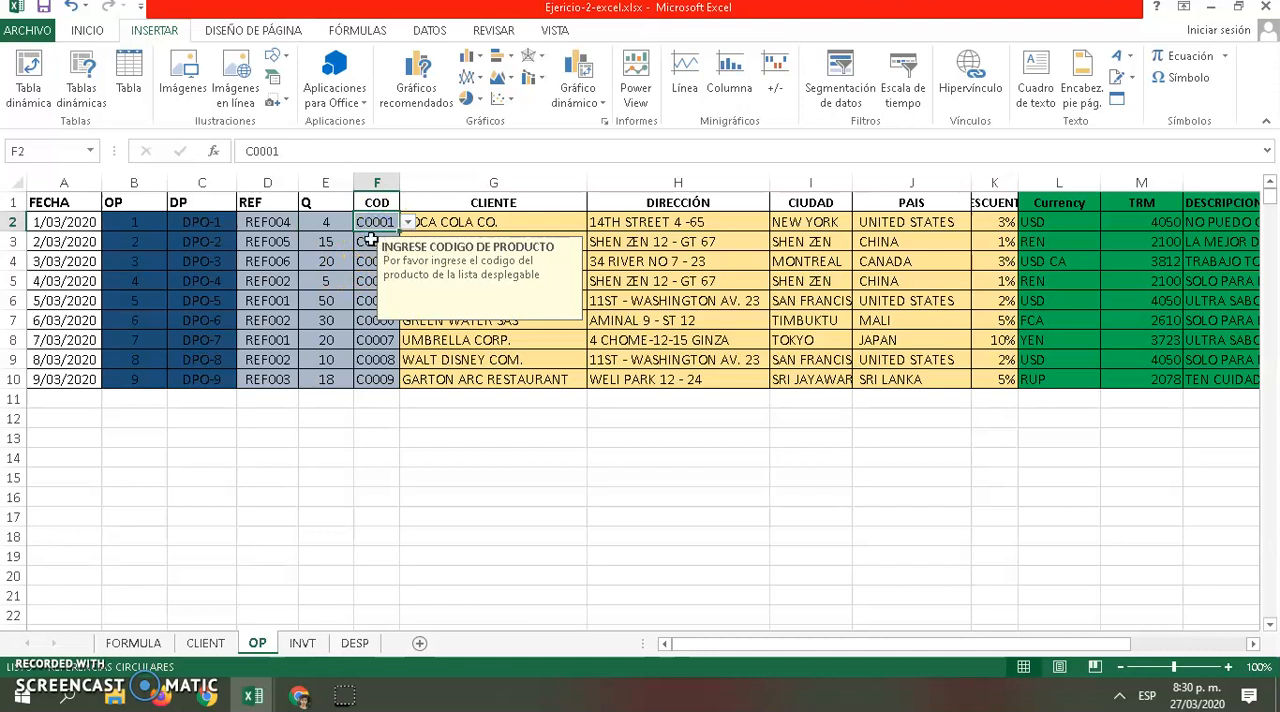
click(408, 222)
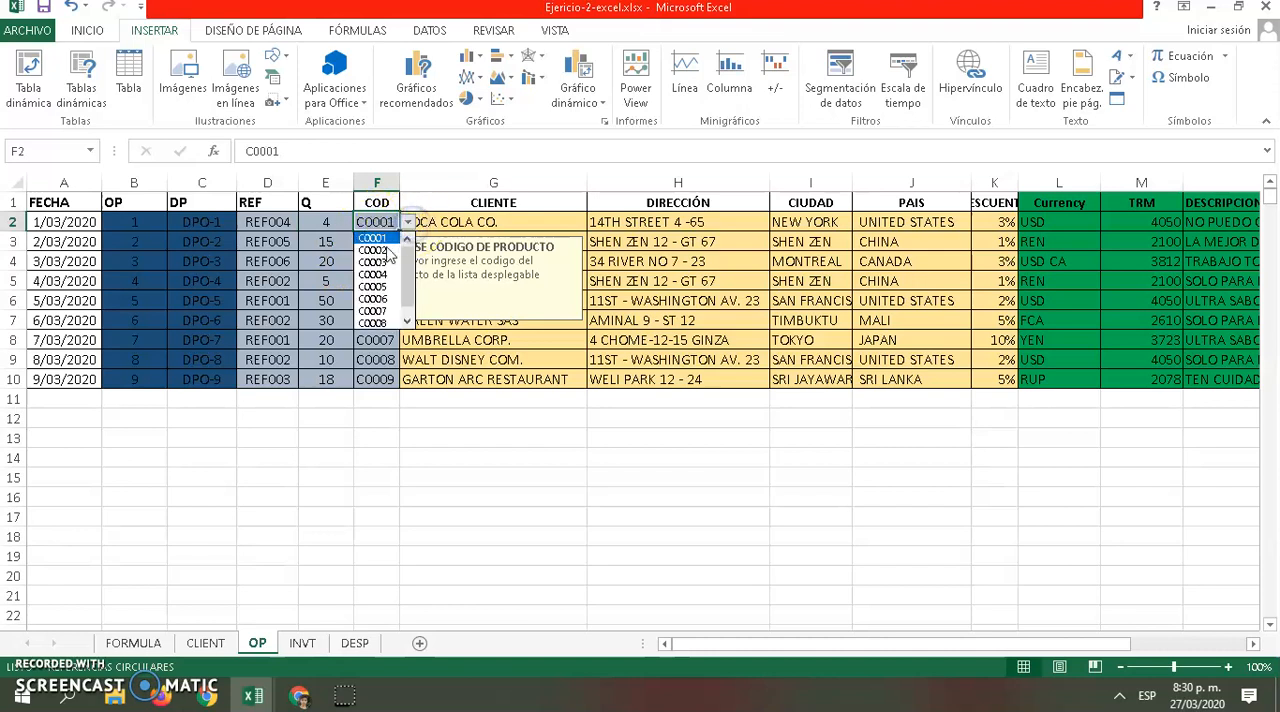
click(384, 250)
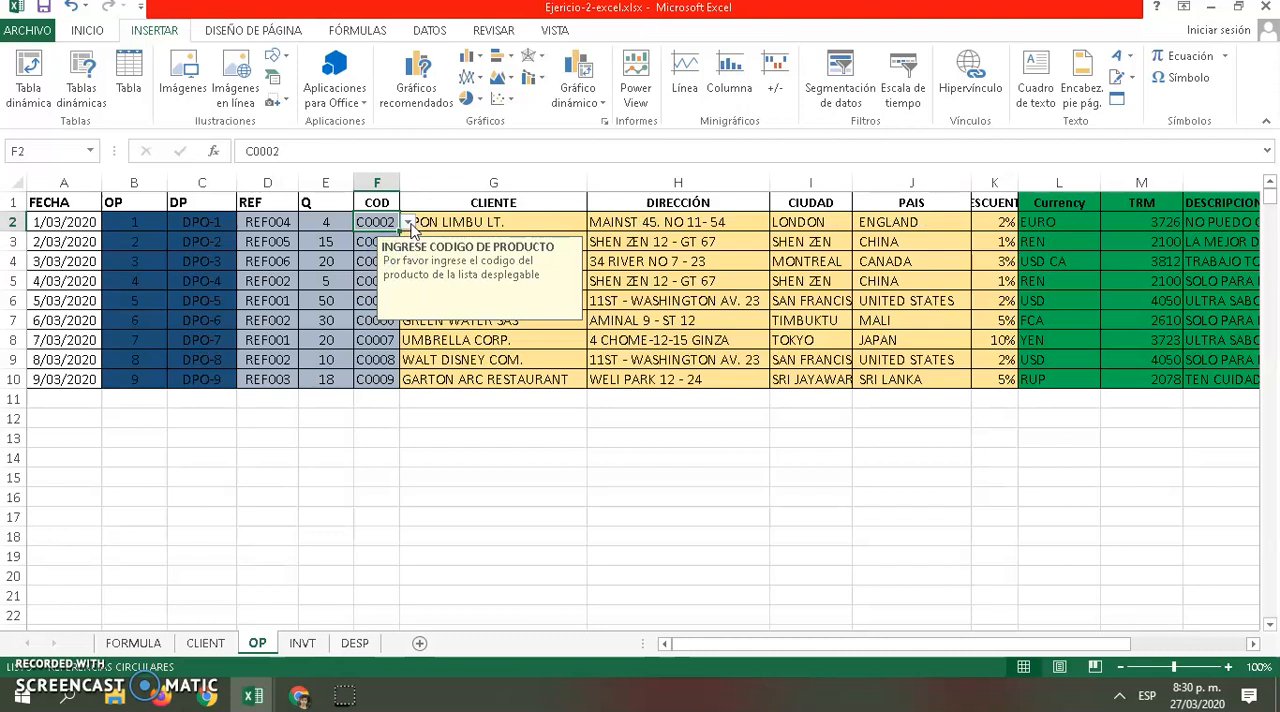
click(408, 222)
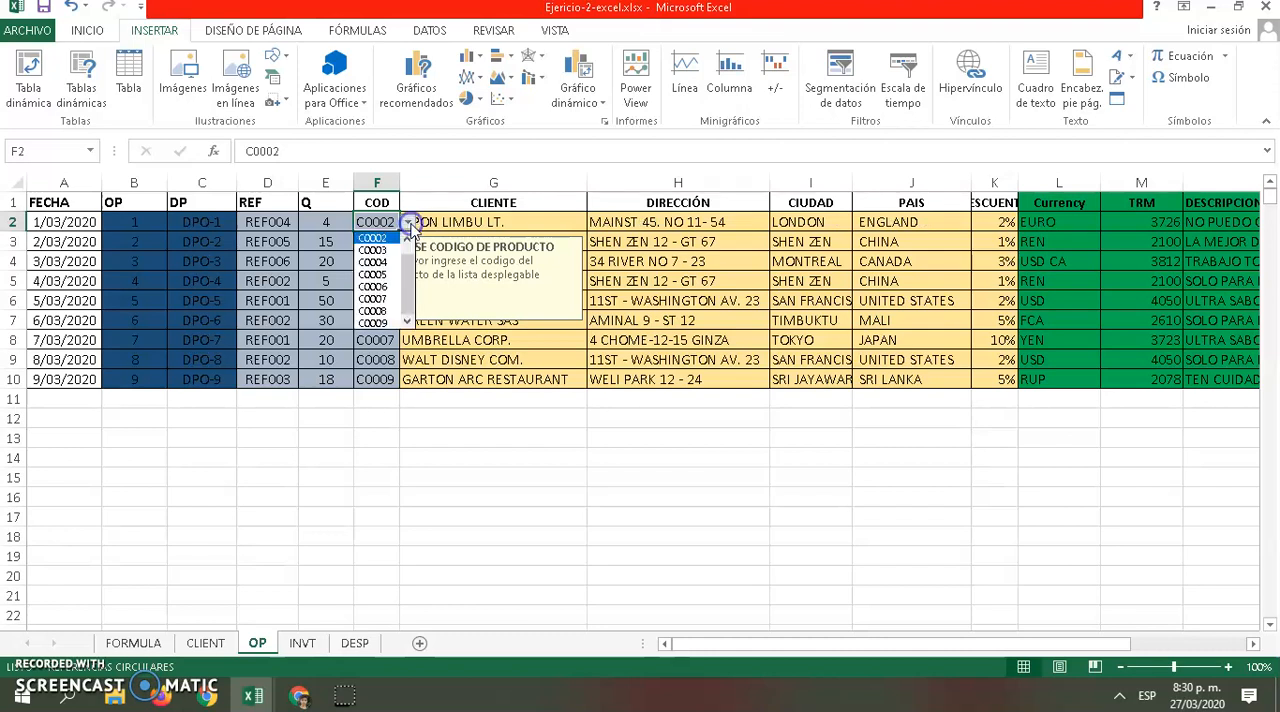
click(372, 290)
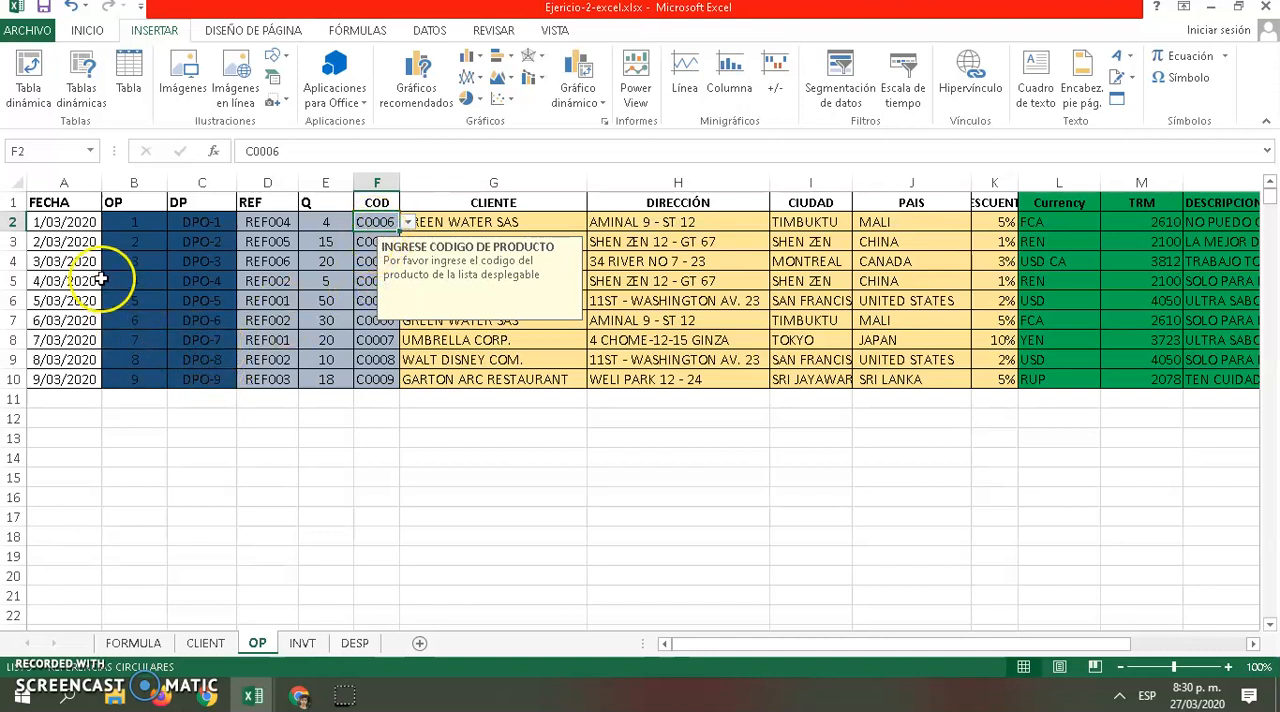
Enter the date 1/03/2020 in cell A12, below the orders table
click(59, 421)
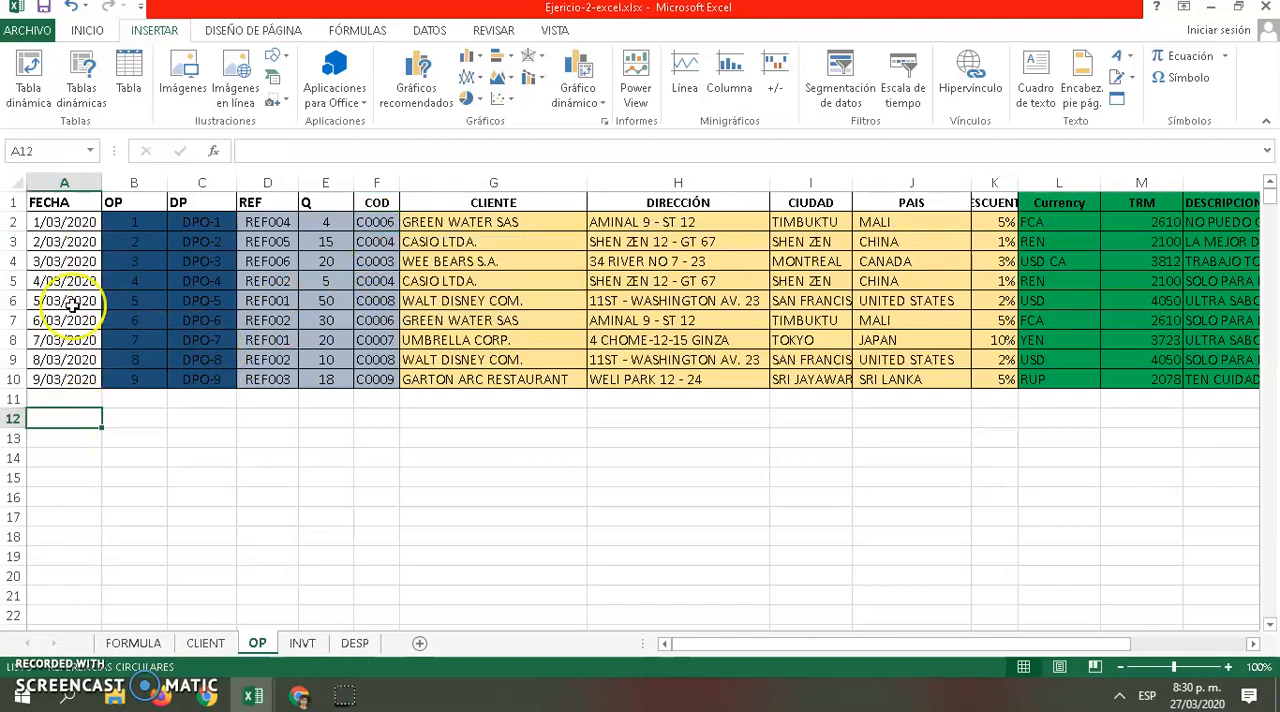
click(64, 222)
click(127, 222)
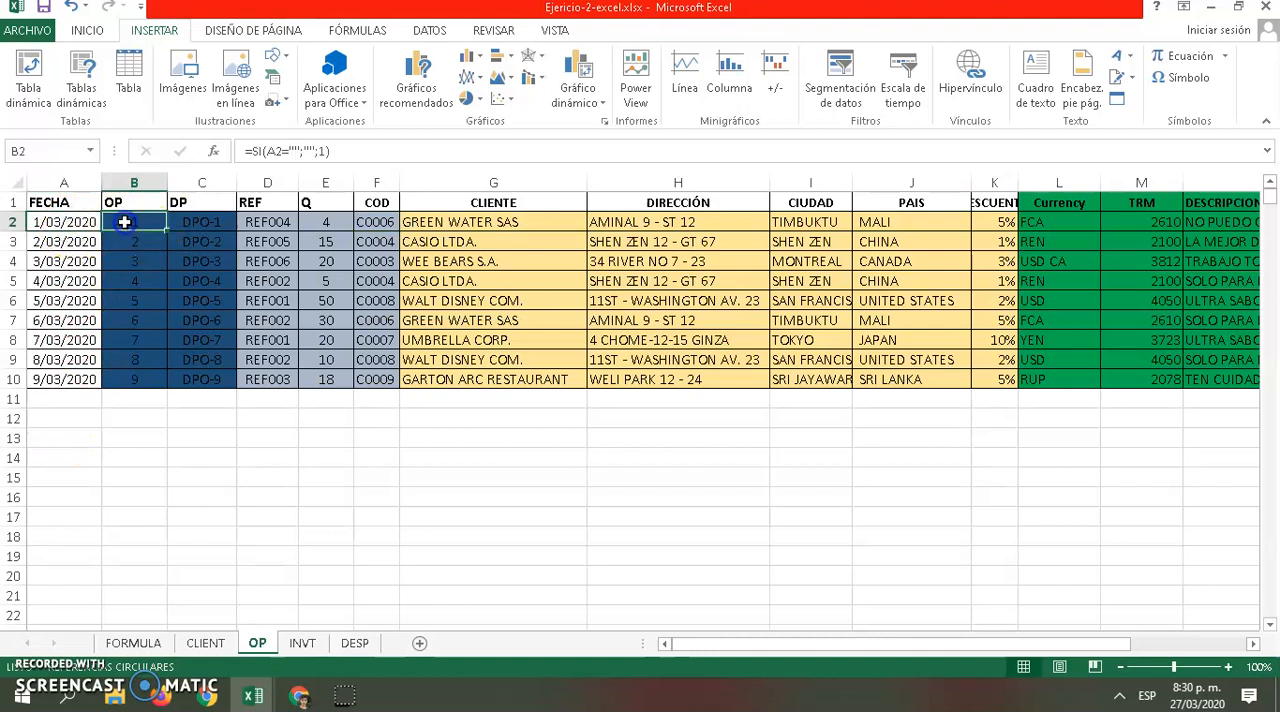
click(63, 230)
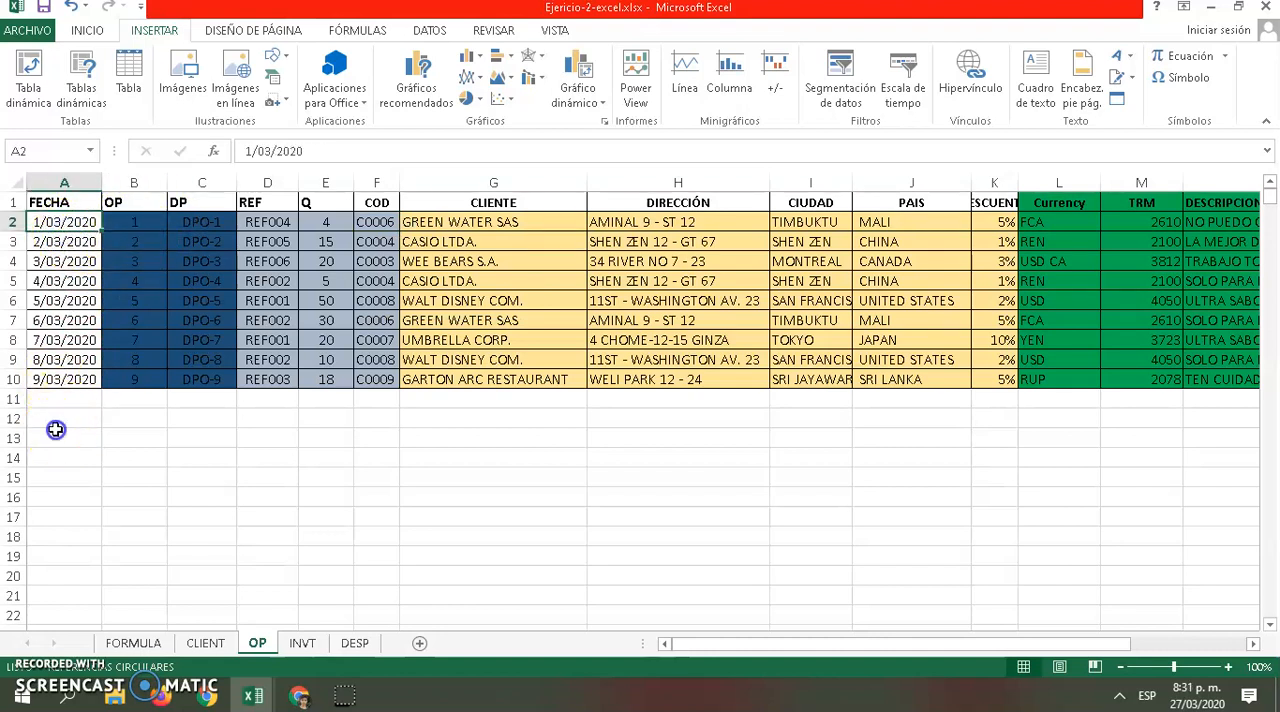
click(57, 420)
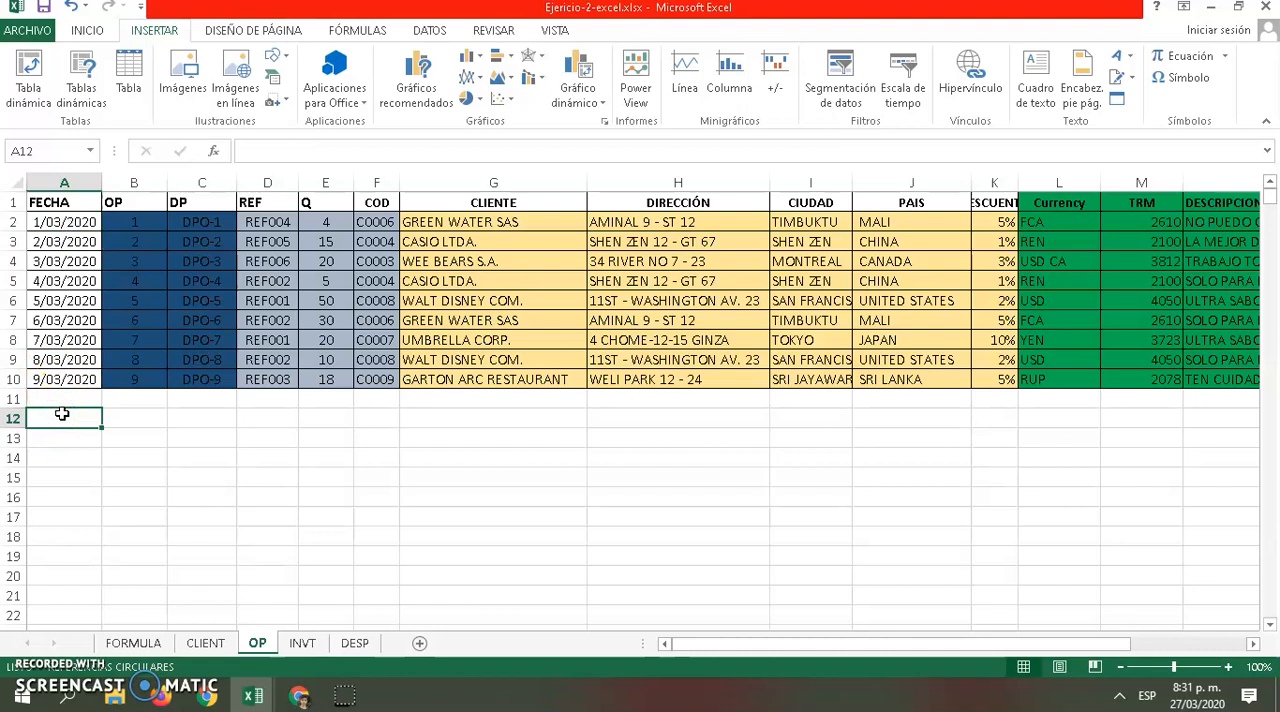
text(1/)
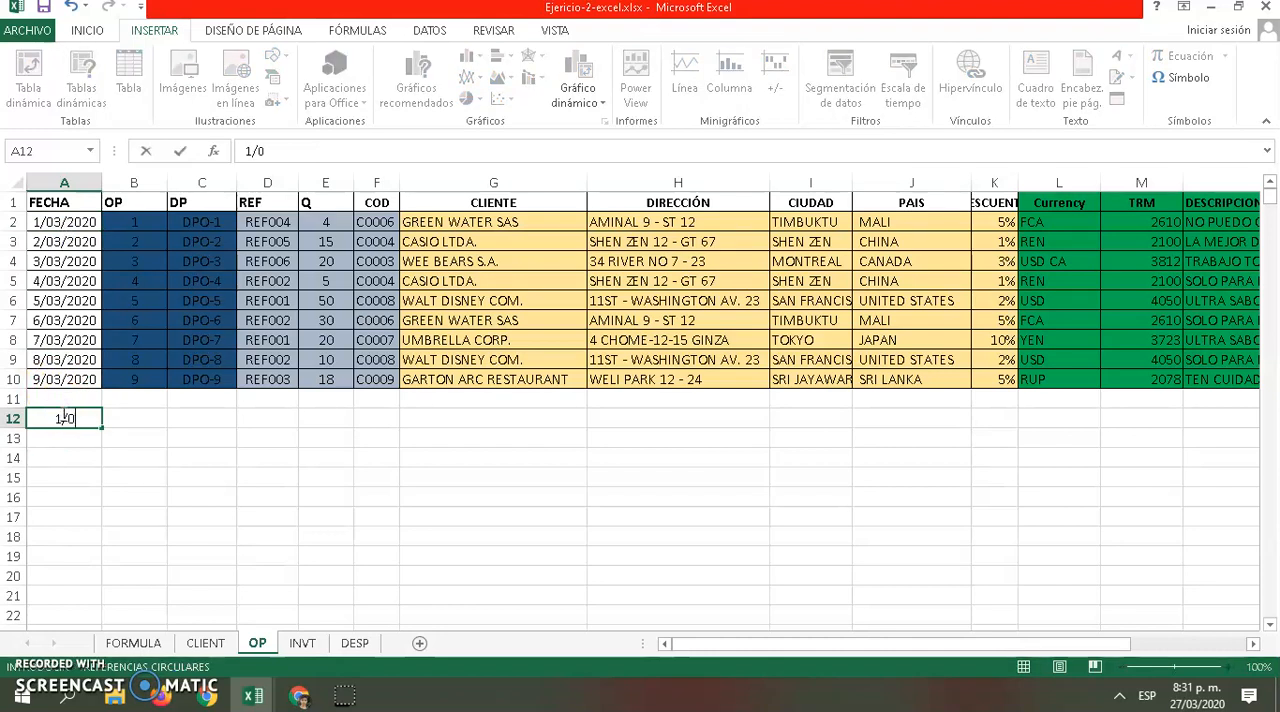
text(03/2020)
key(Return)
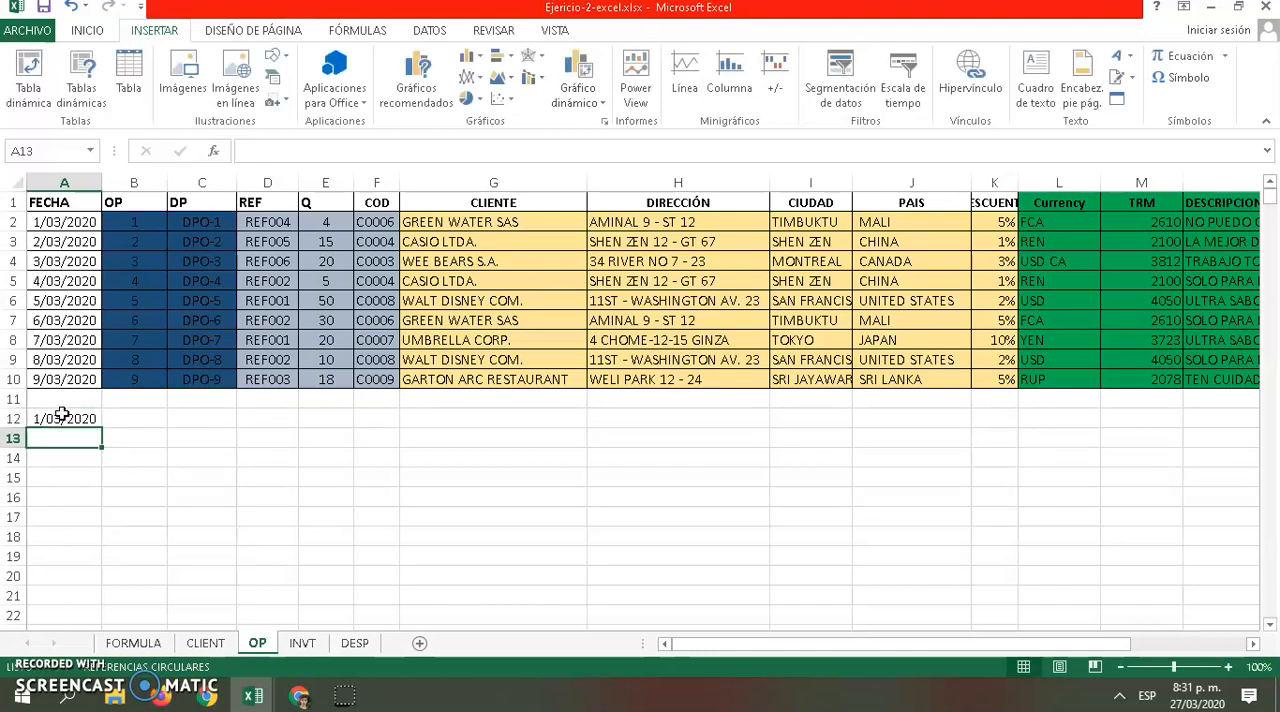
Examine the OP numbering formulas in cells B2 and B3 as the model for cell B12
click(128, 418)
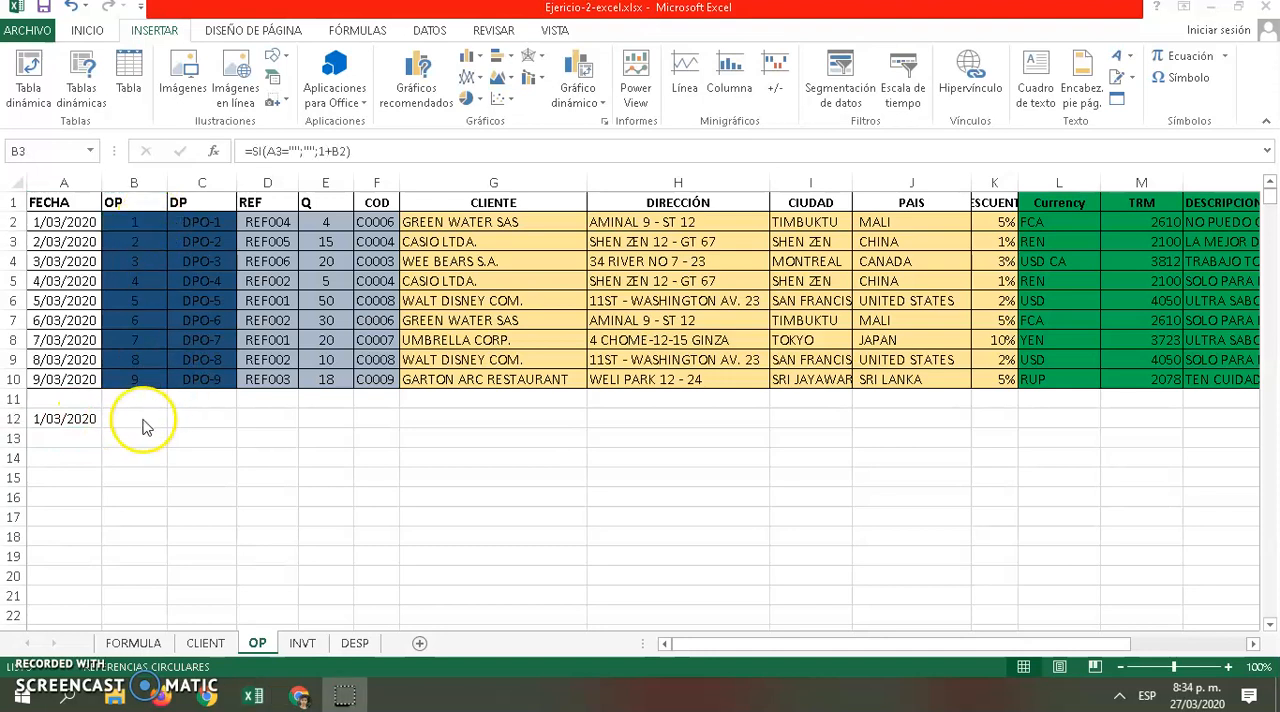
click(134, 418)
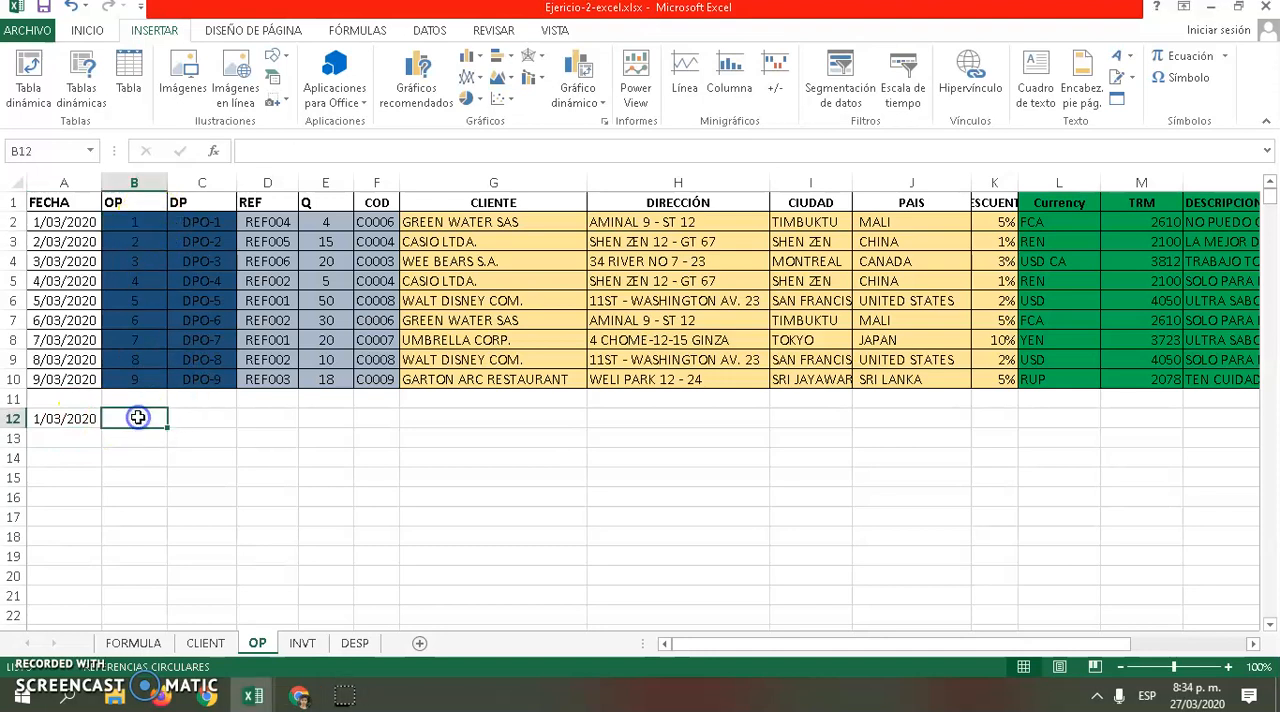
click(134, 221)
click(134, 241)
click(134, 221)
Enter the formula =SI(A12="";"";1) in cell B12 to number the order only when its date is filled in
click(128, 418)
text(0)
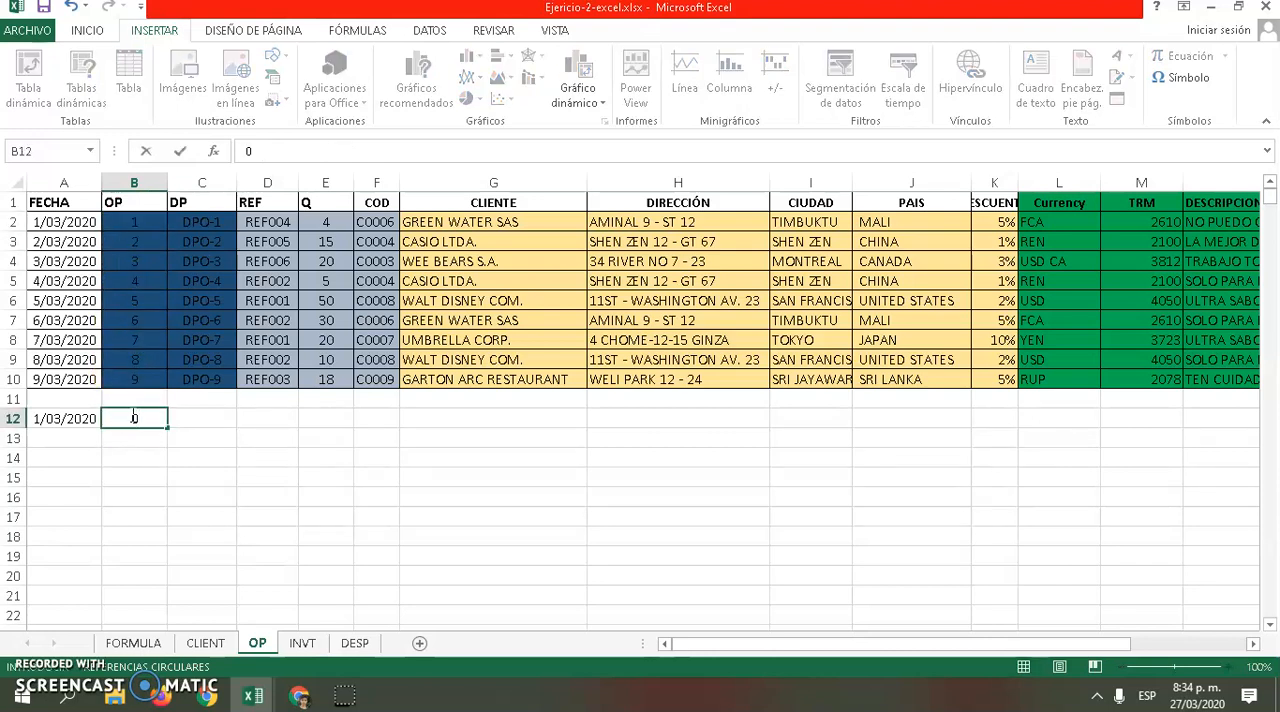
text(=s)
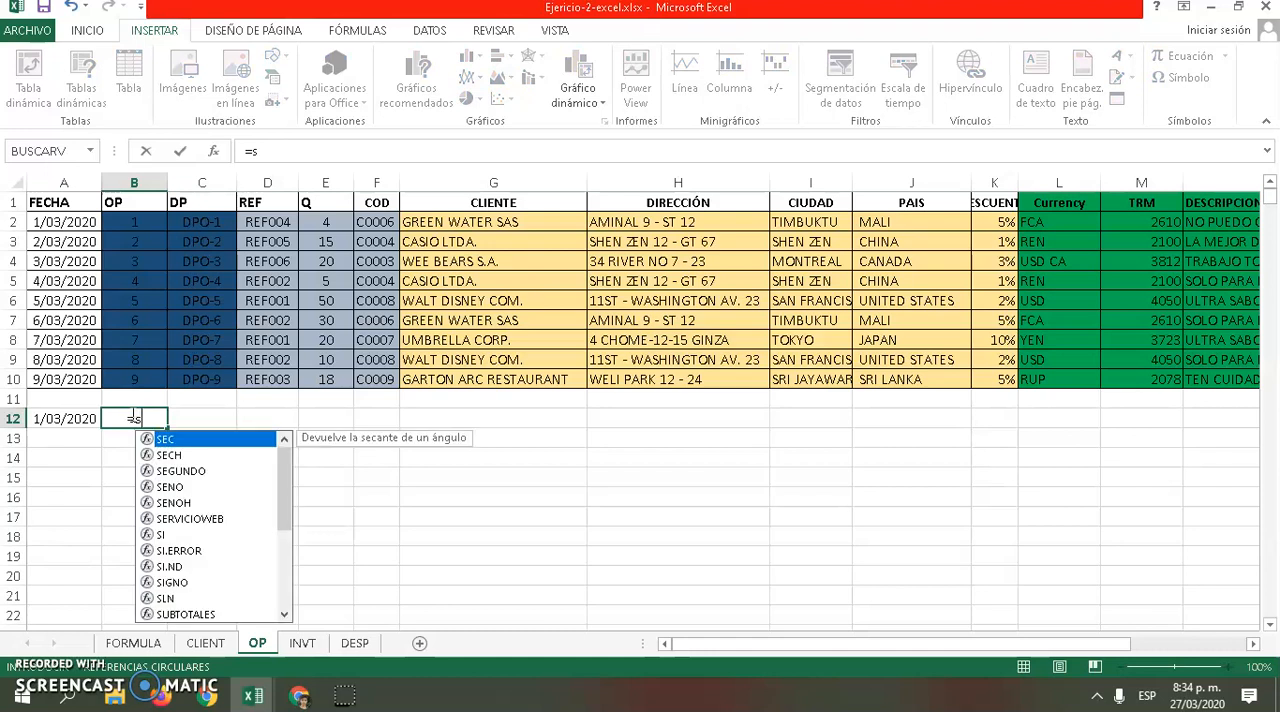
text(i)
click(176, 440)
double_click(176, 440)
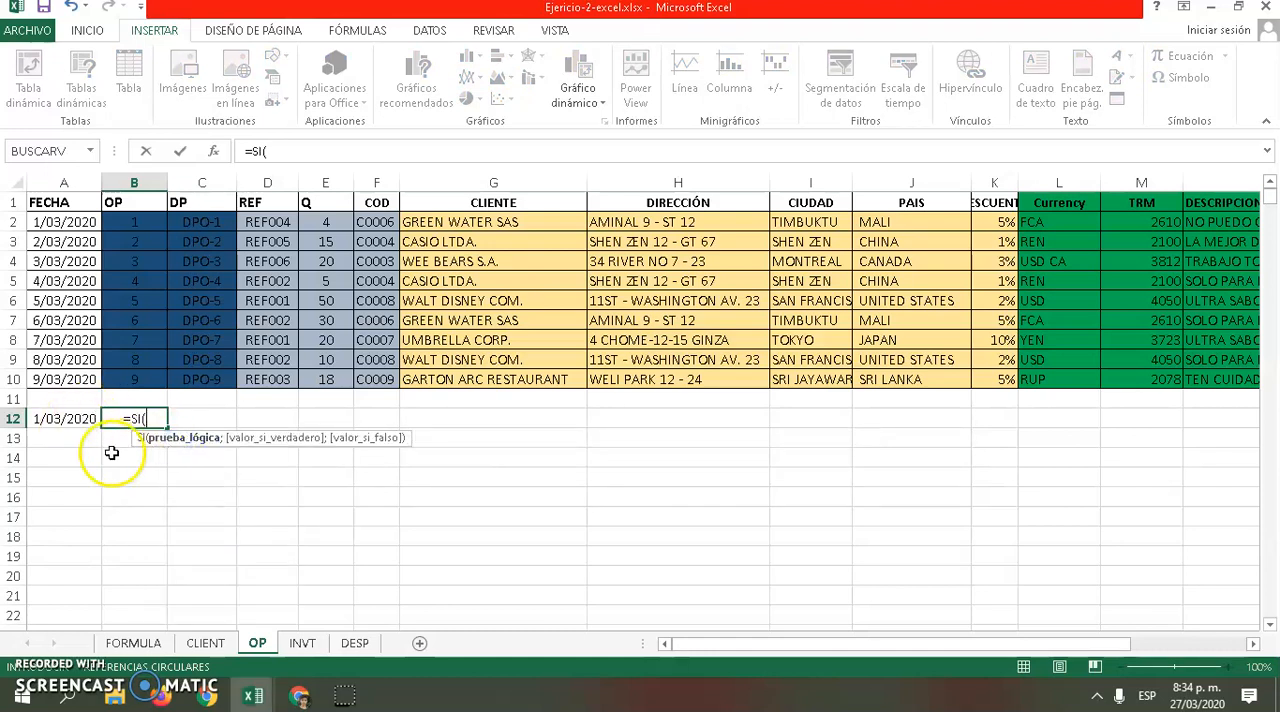
click(73, 418)
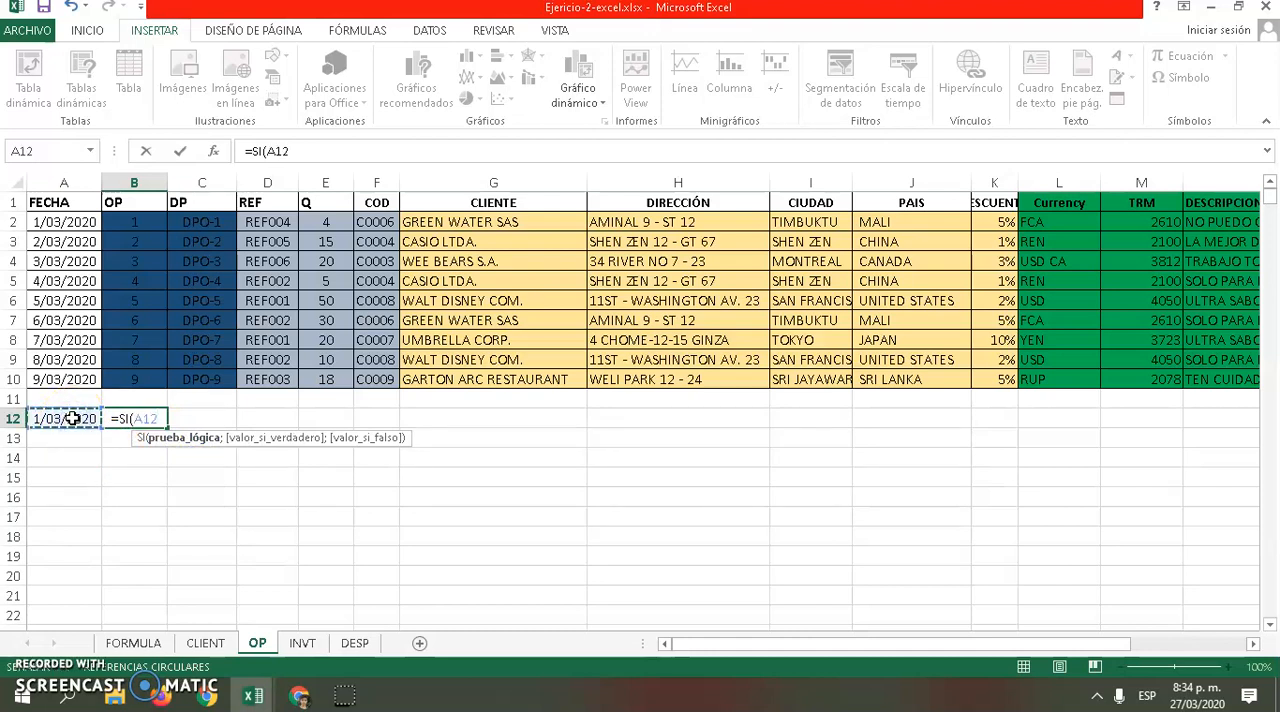
text(=)
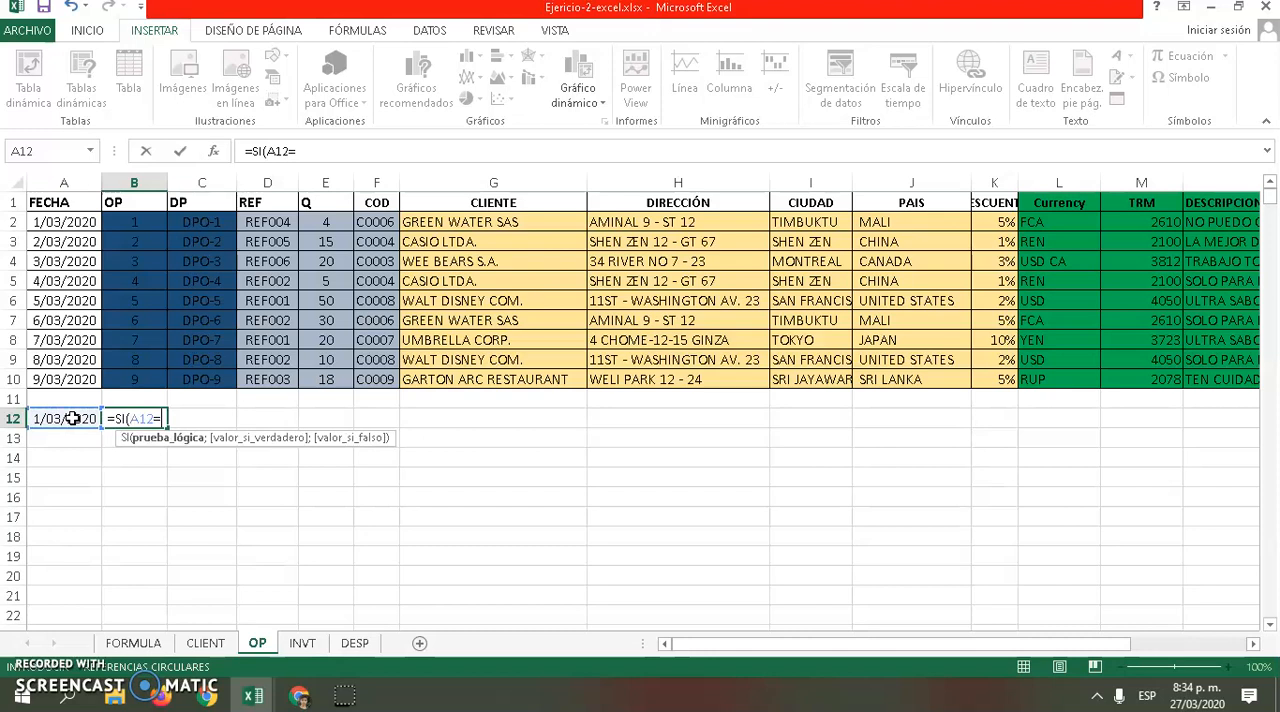
text("")
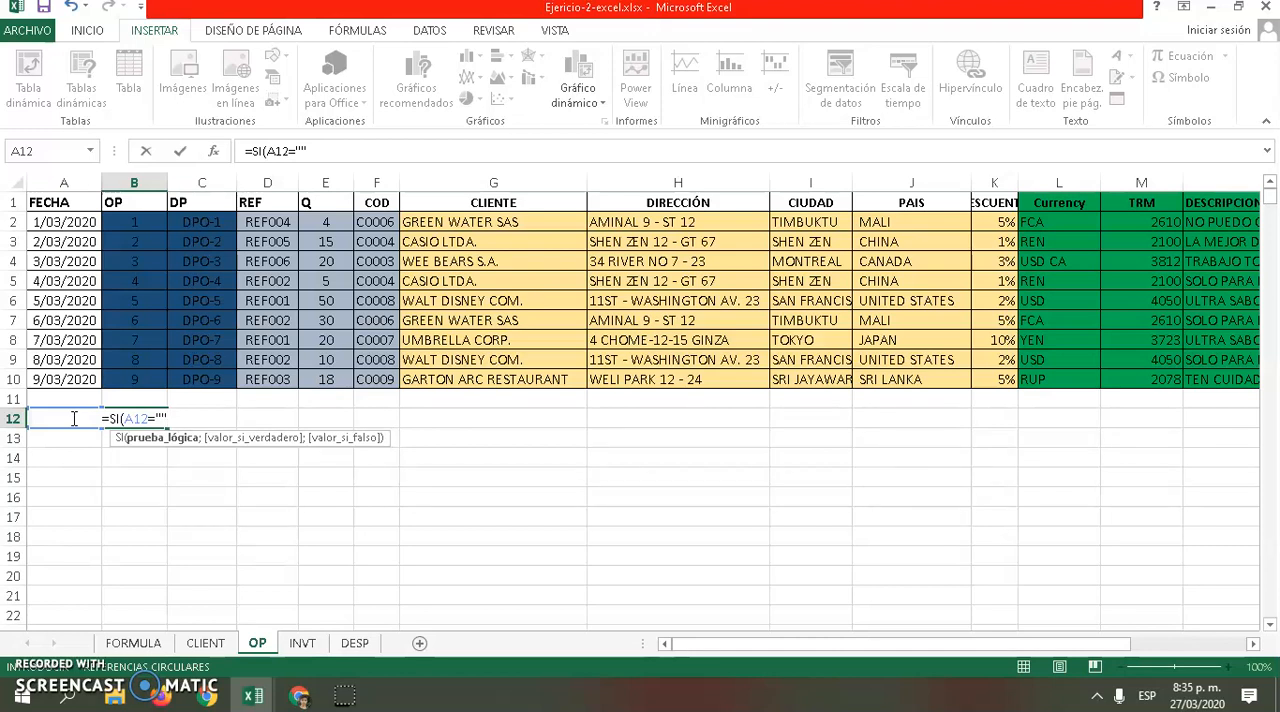
text(;)
text("")
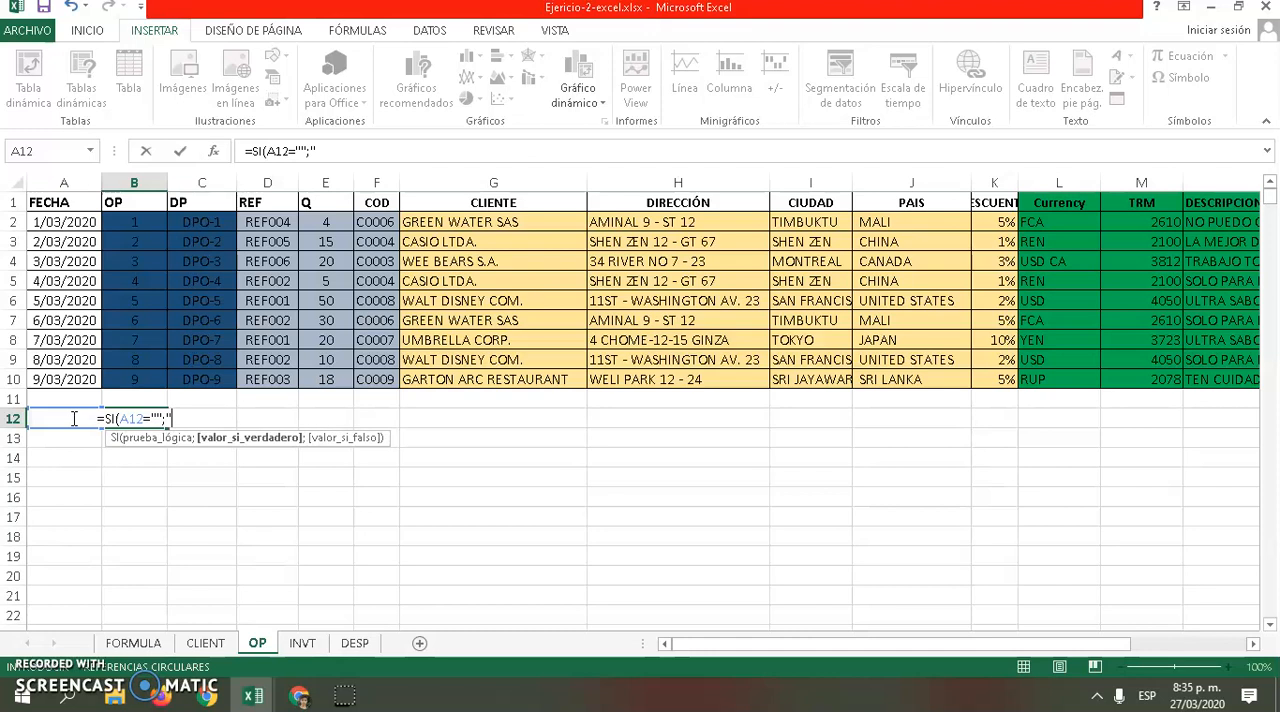
text(;)
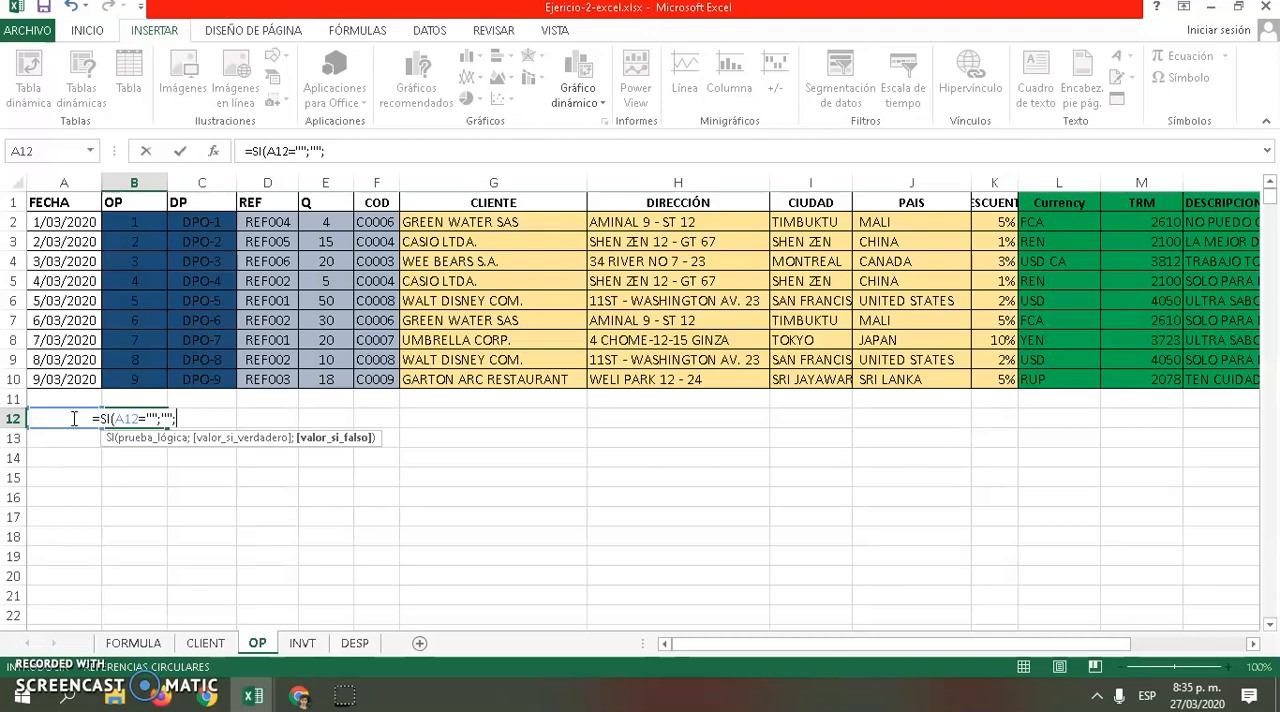
text(1)
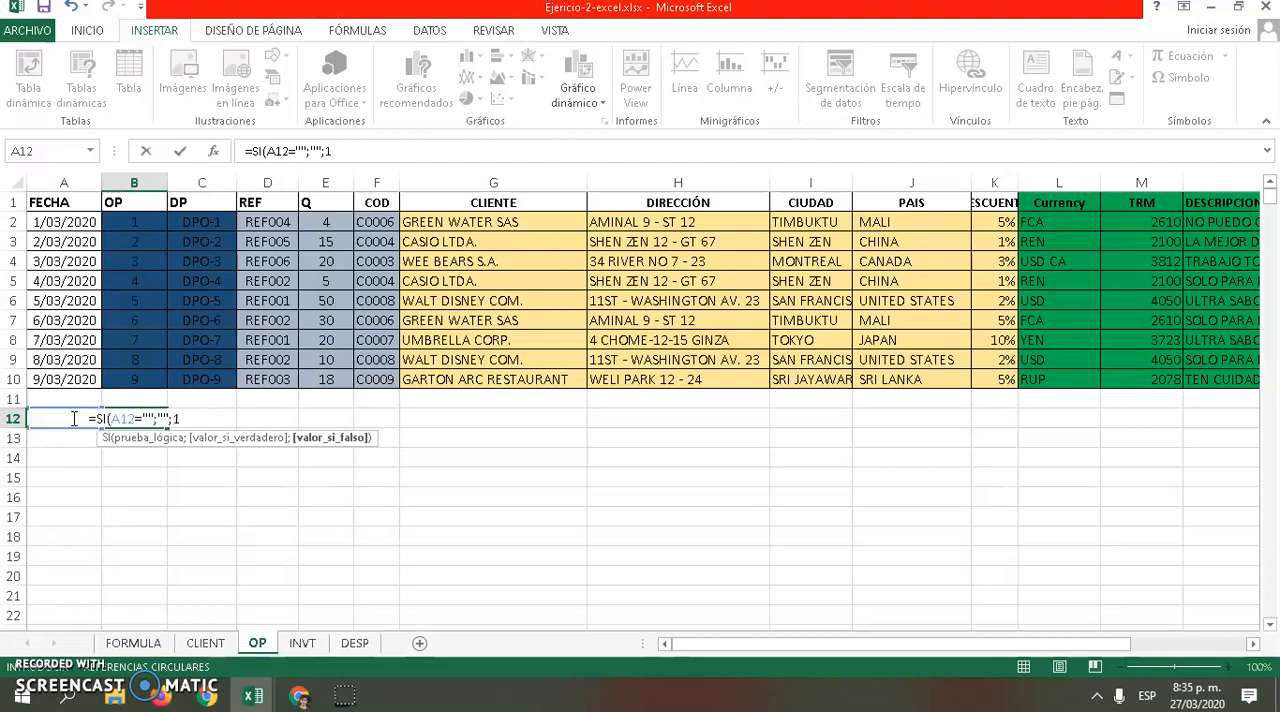
key(Return)
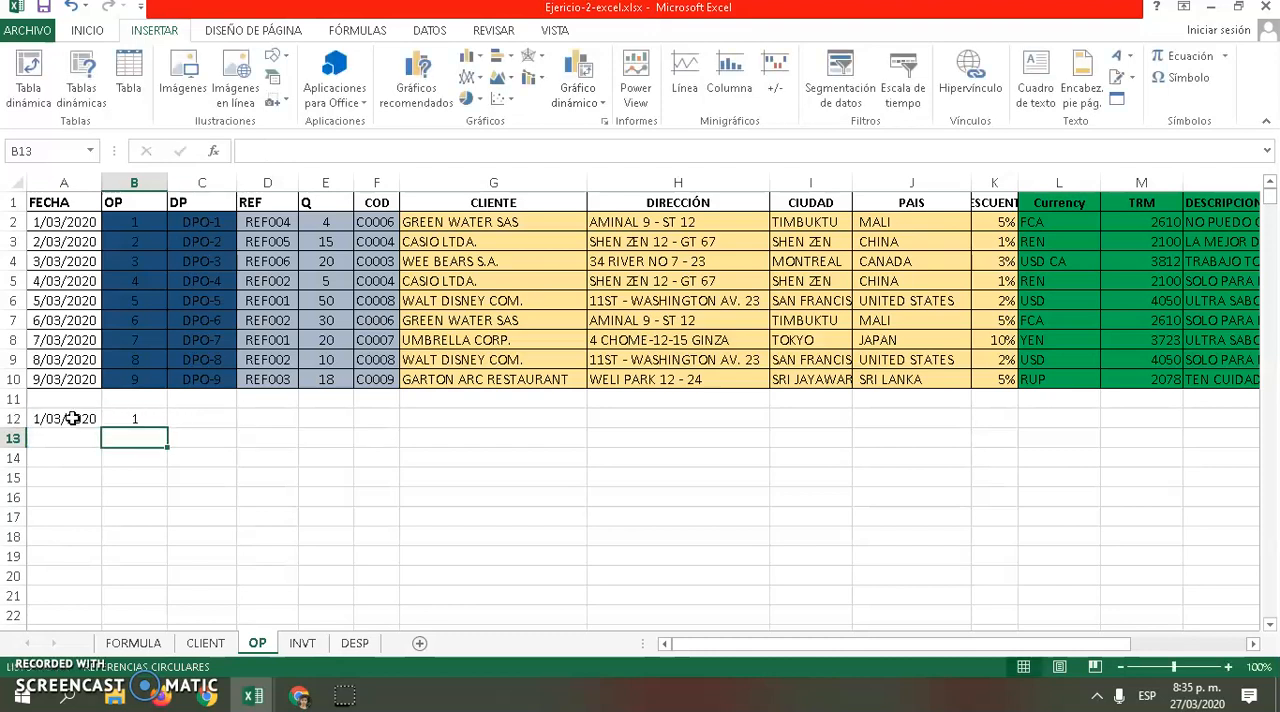
click(127, 420)
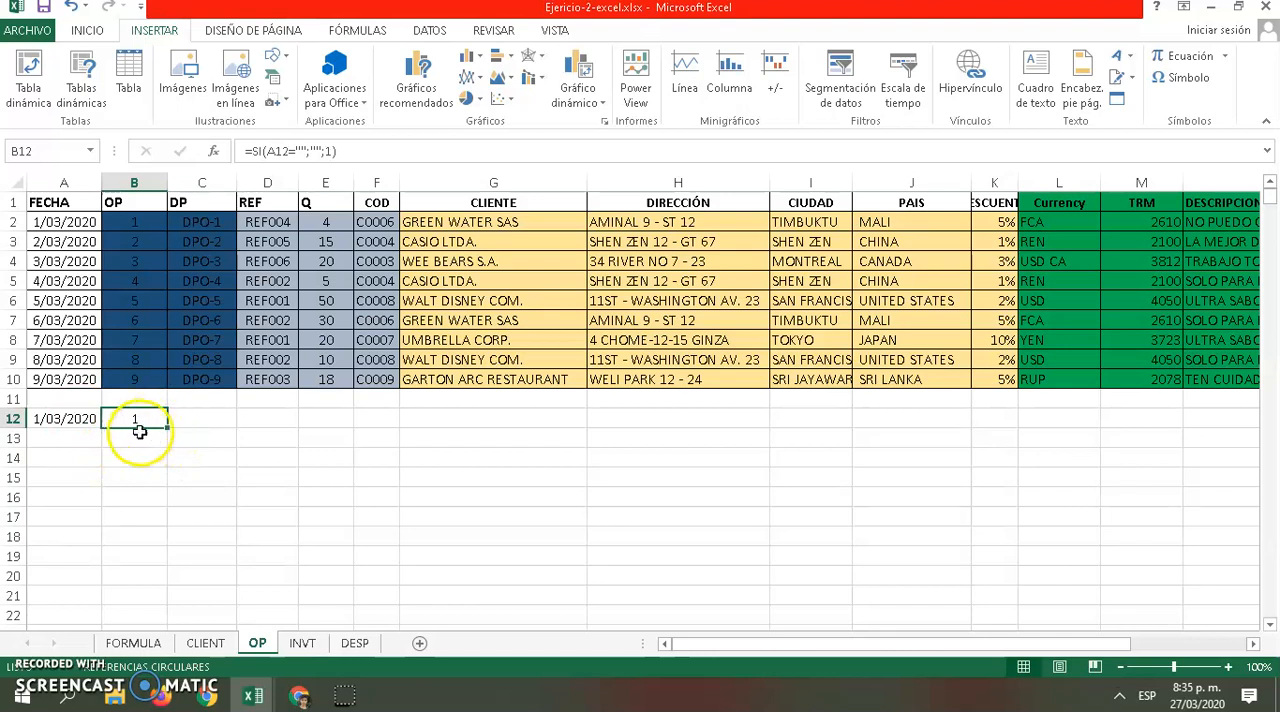
click(134, 436)
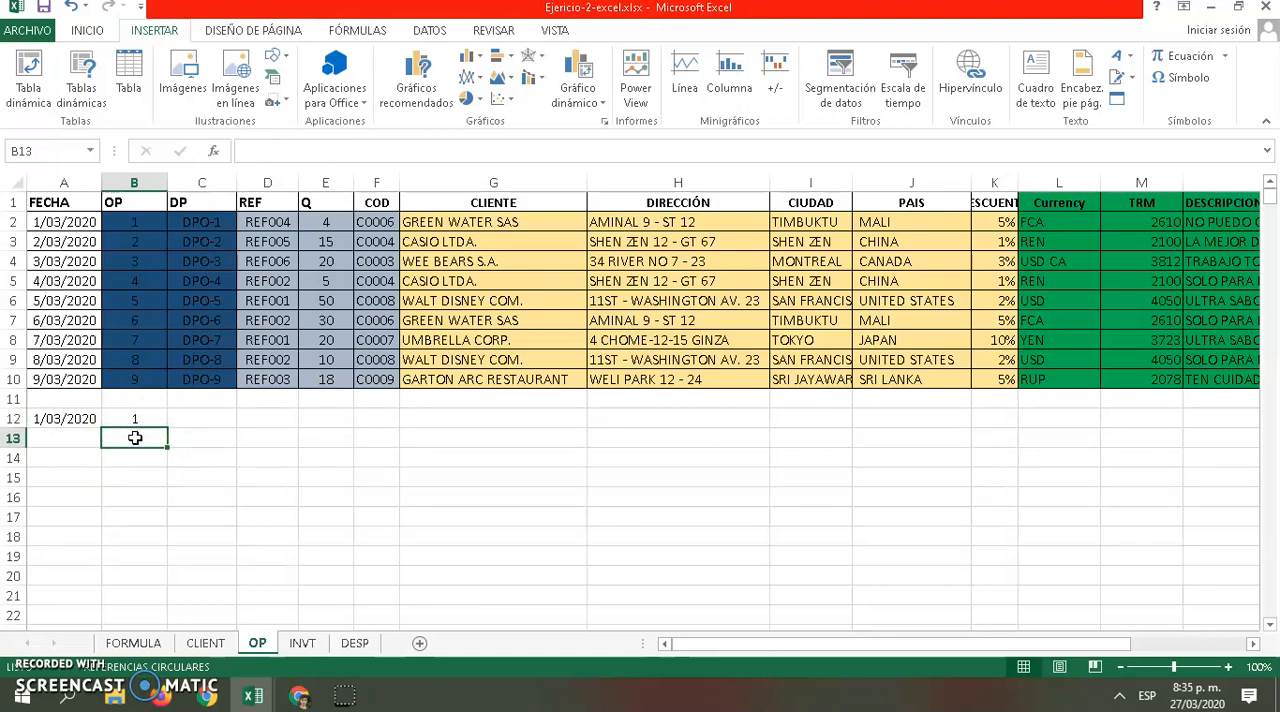
text(=SI(A3="";"";1+B2)
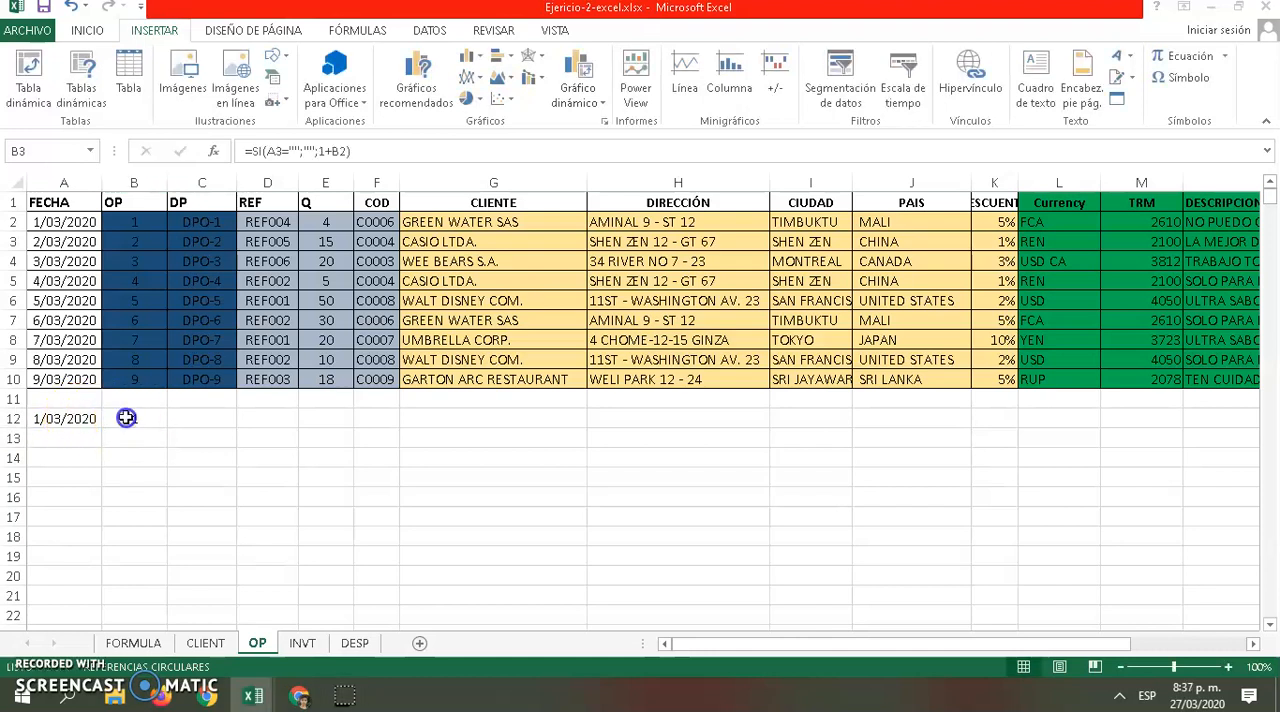
click(127, 418)
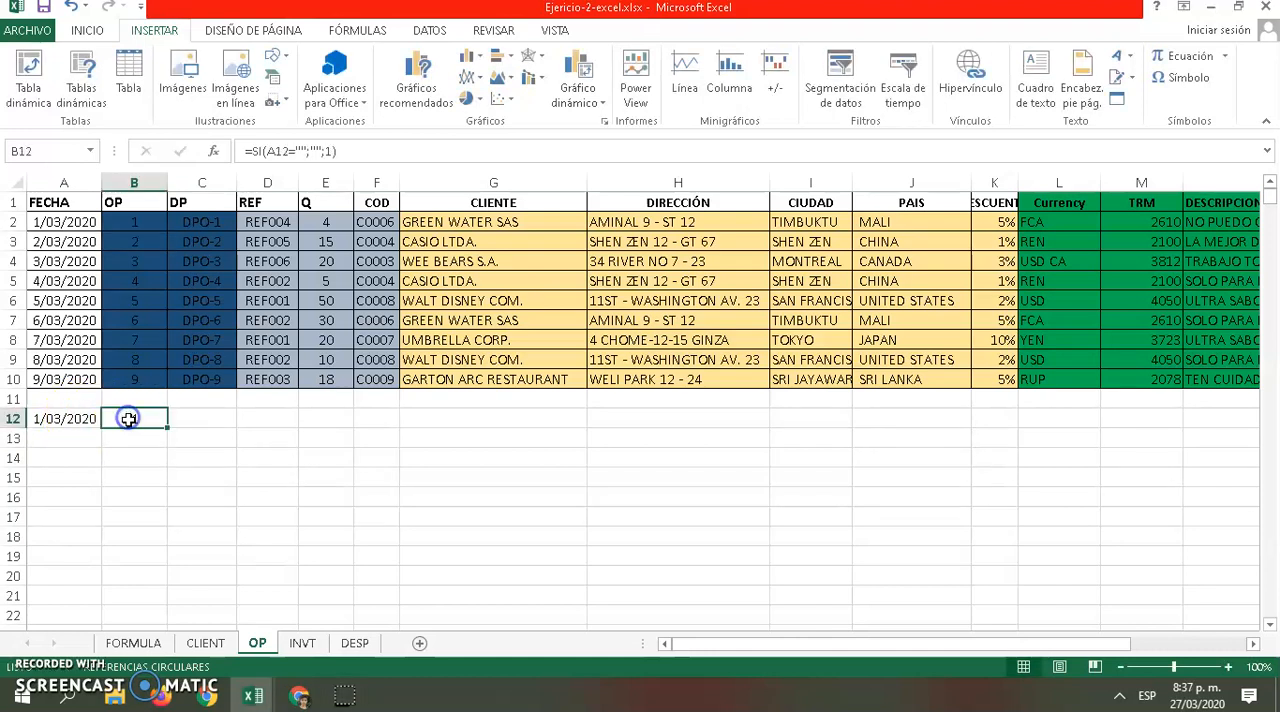
Enter the date 2/03/2020 in cell A13
click(50, 418)
click(119, 419)
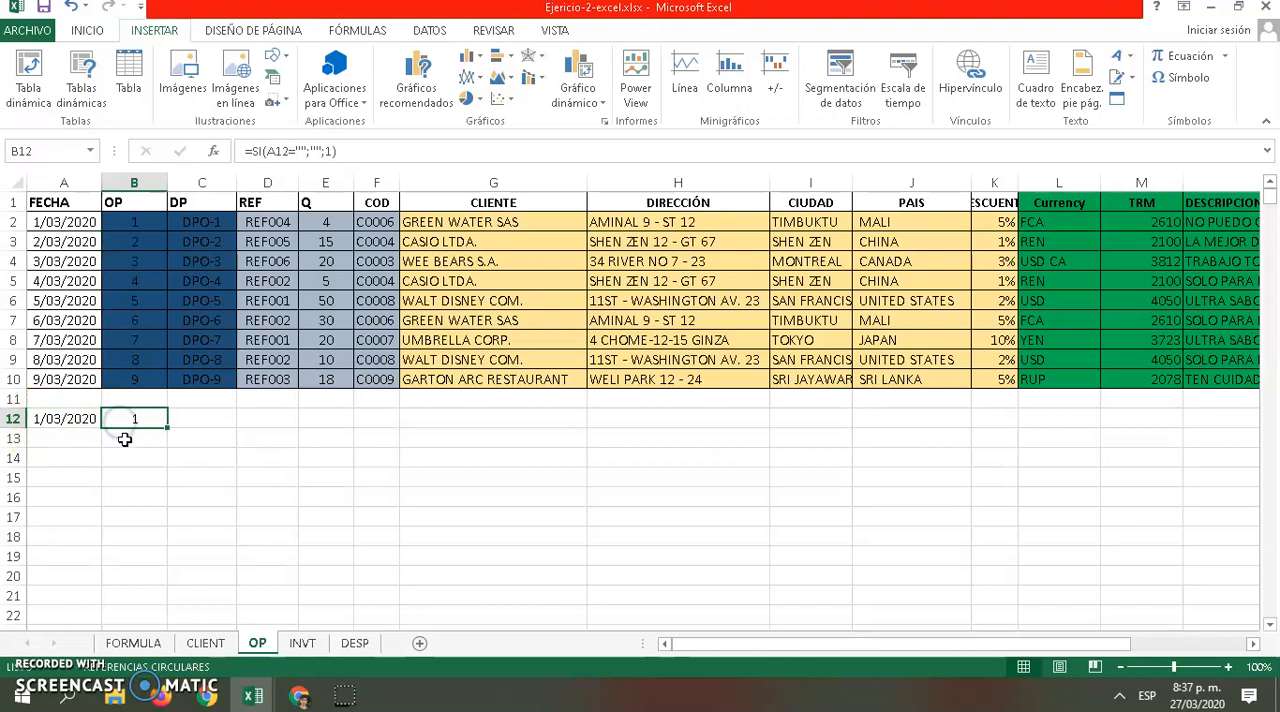
click(45, 439)
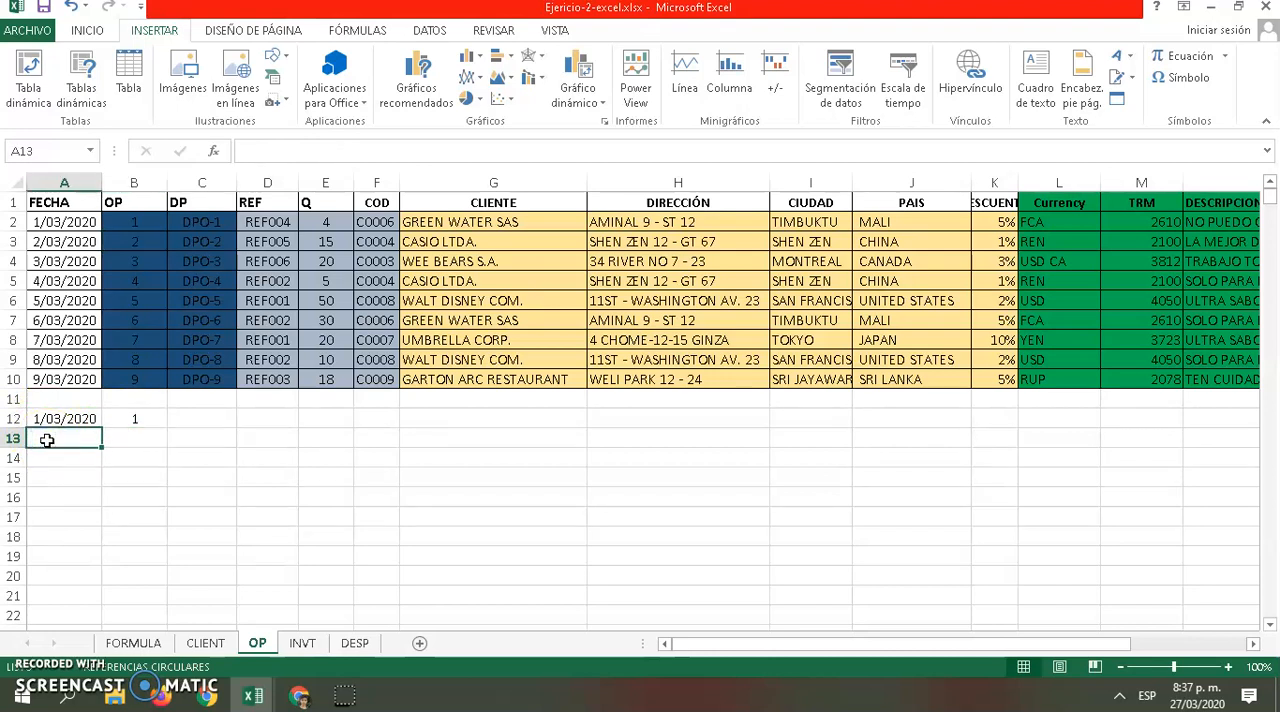
text(2/03)
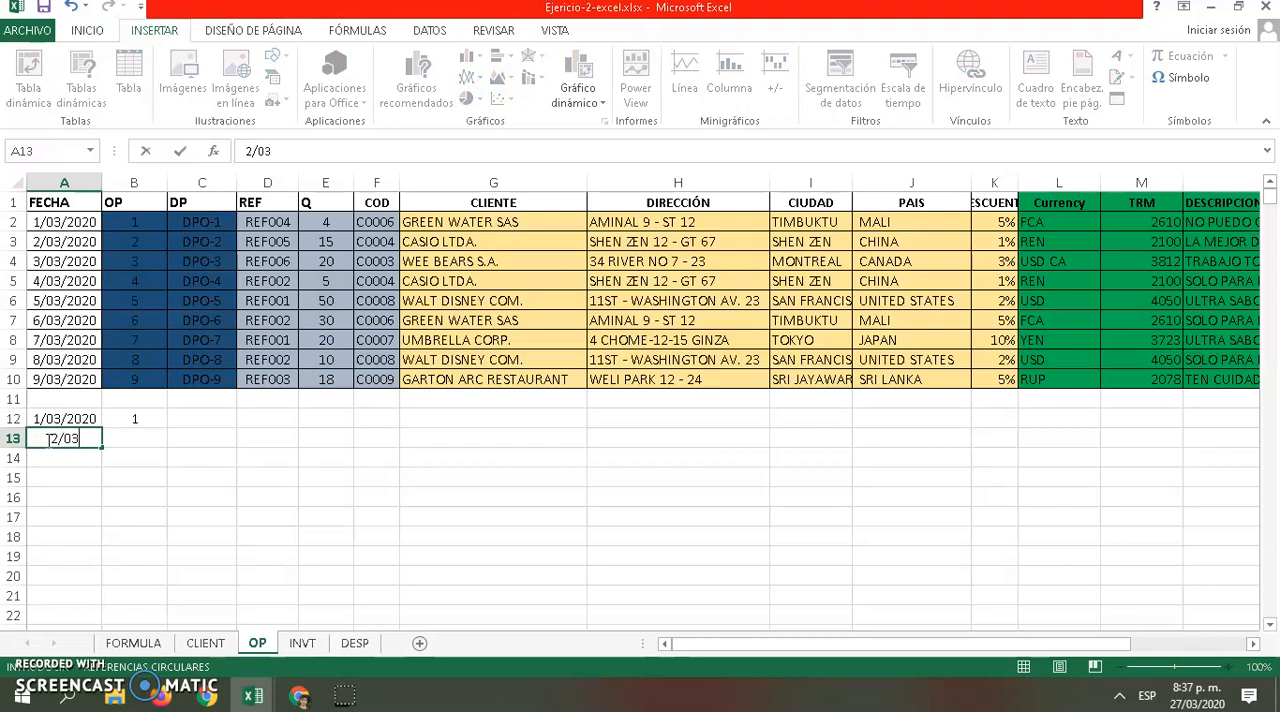
text(/2020)
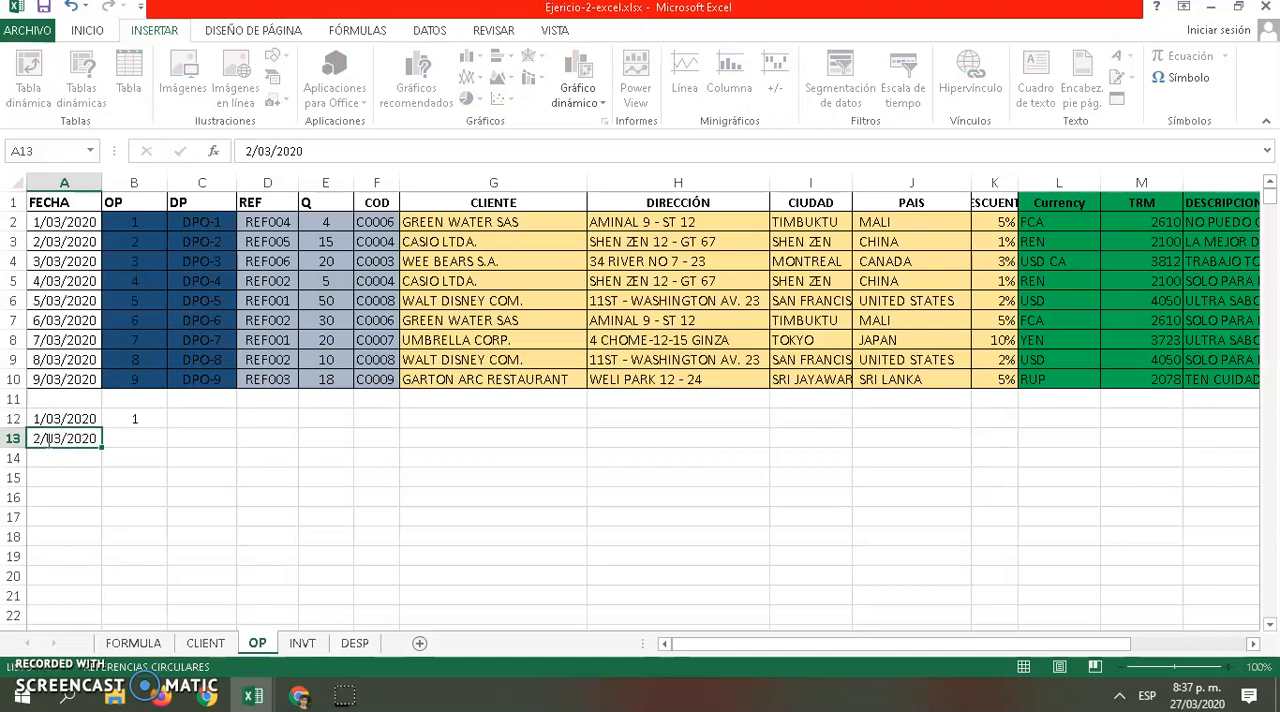
key(Return)
Start an SI formula in cell B13 with the logical test A13=""
click(130, 439)
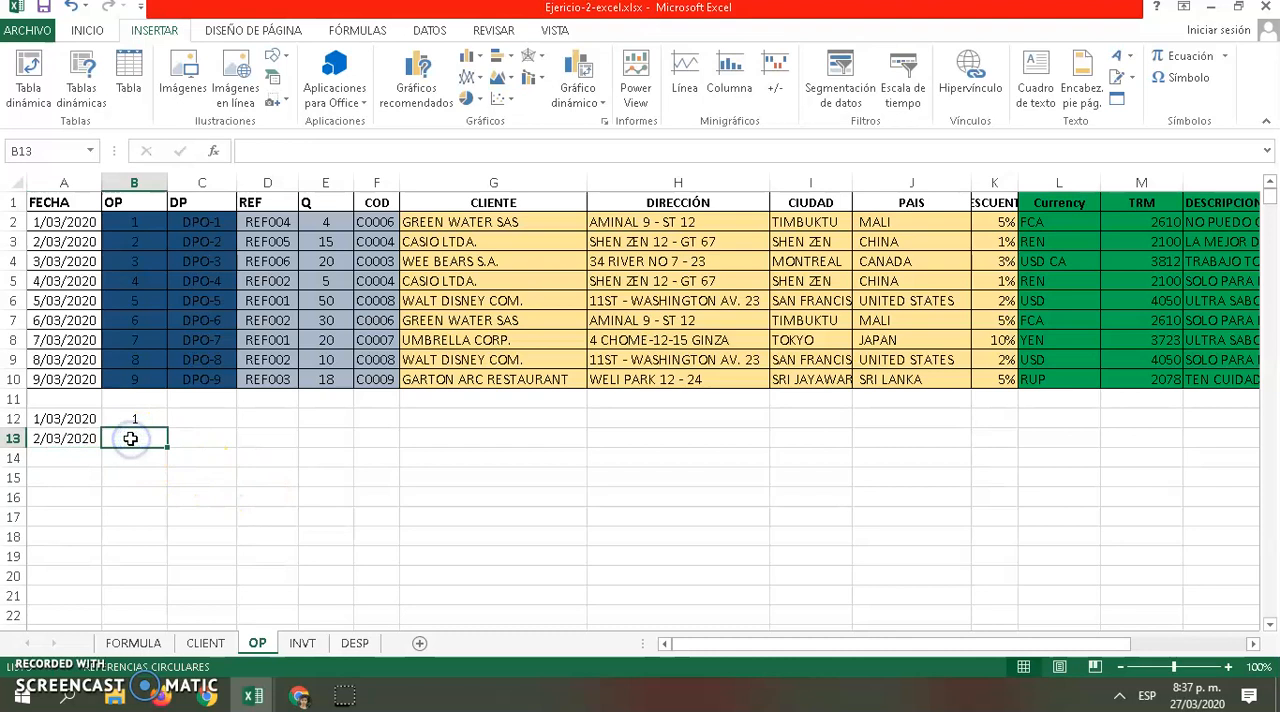
text(=)
click(78, 440)
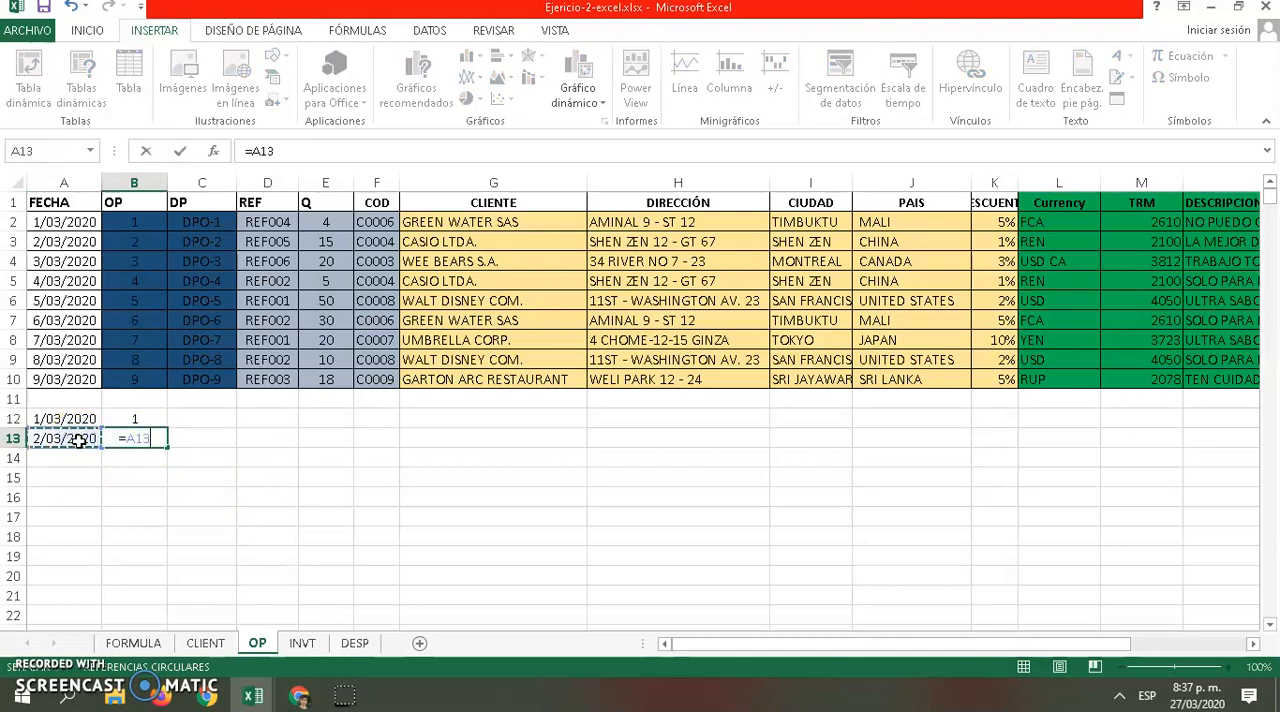
key(BackSpace)
key(BackSpace)
key(BackSpace)
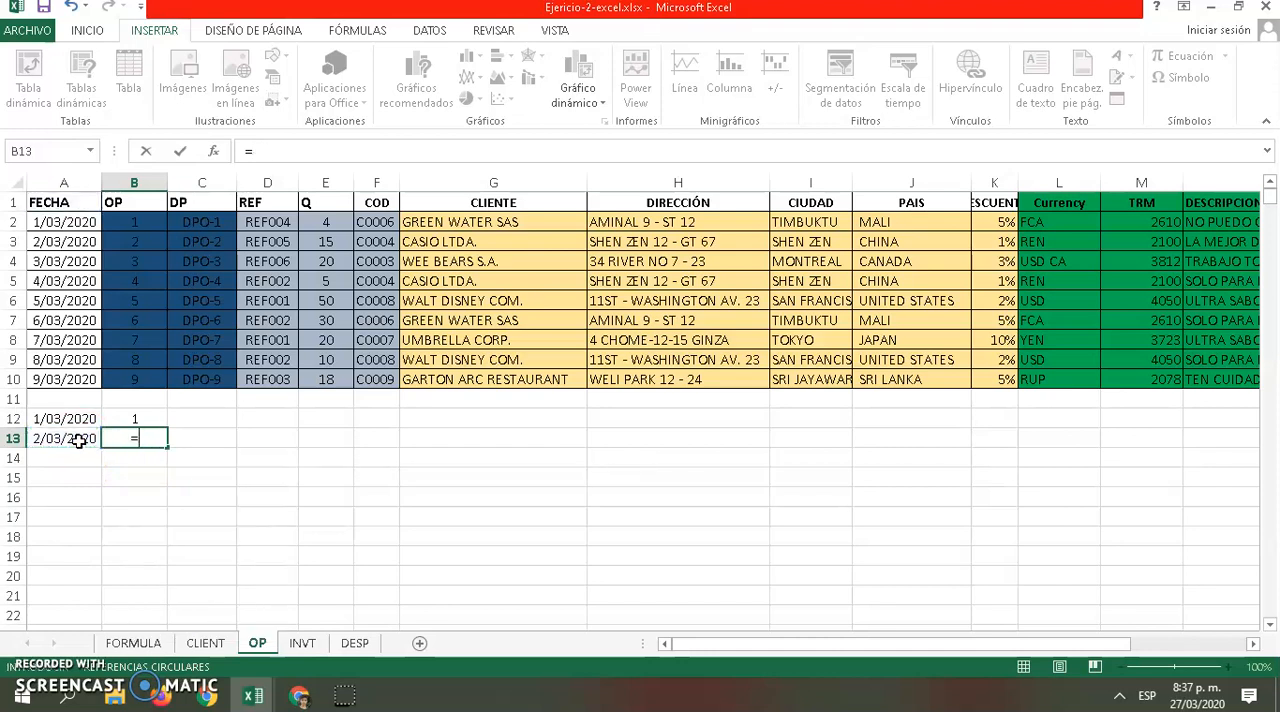
text(si)
click(141, 463)
double_click(158, 459)
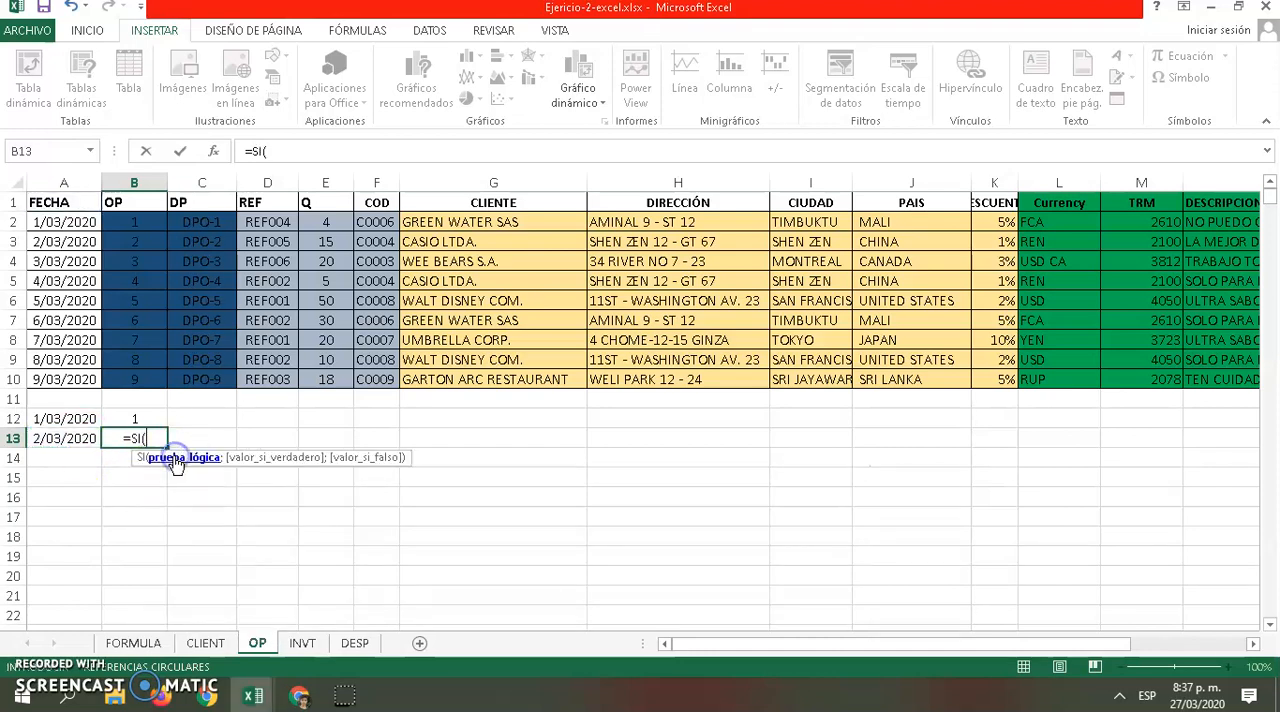
click(62, 441)
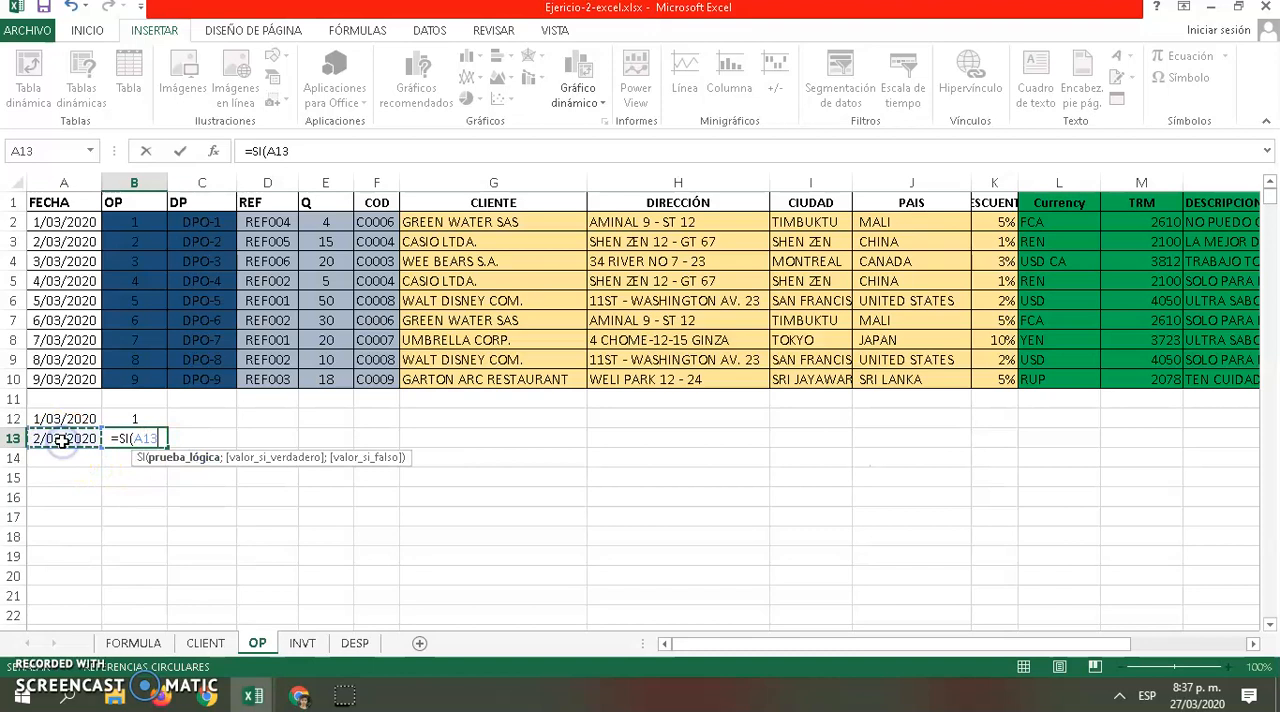
text(=)
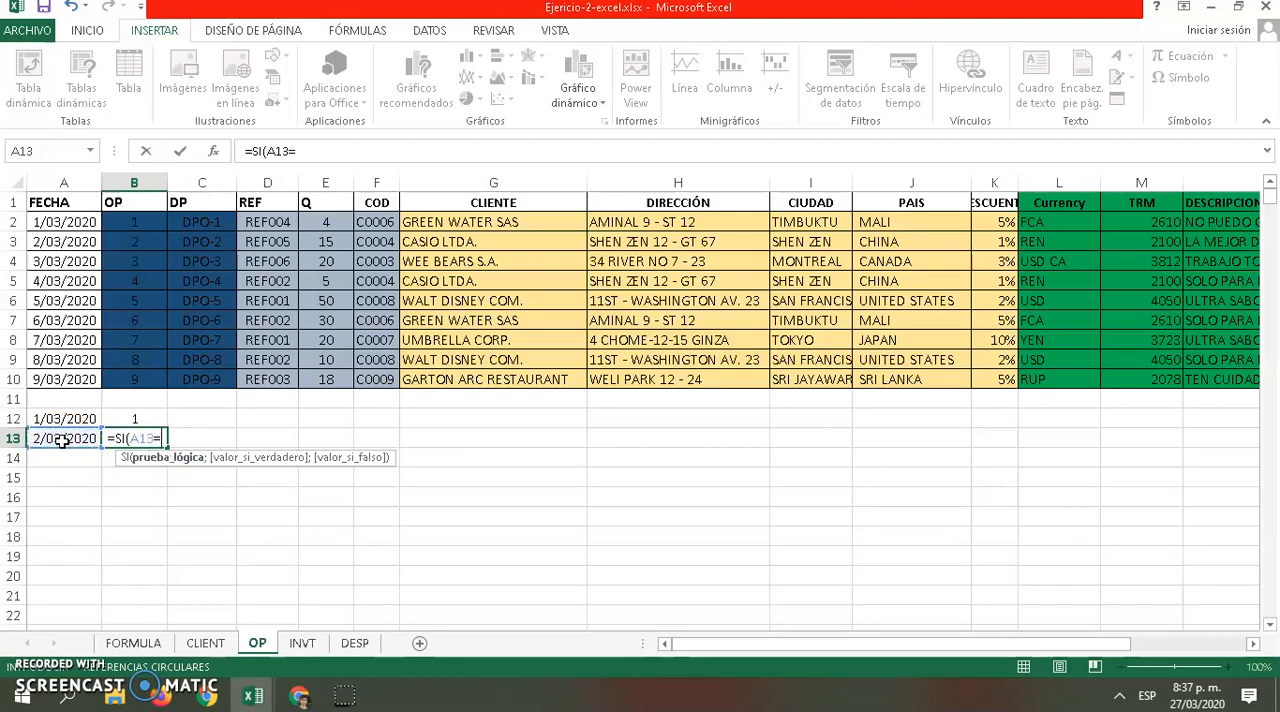
text("")
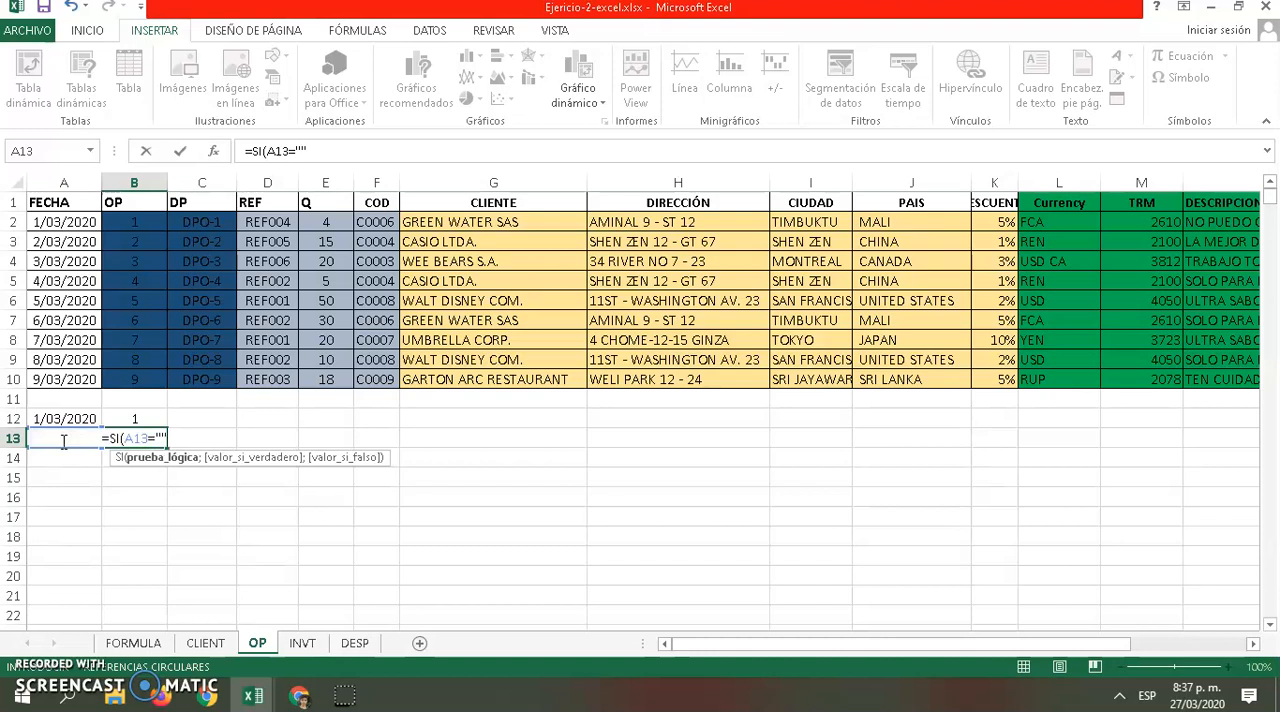
text(;"")
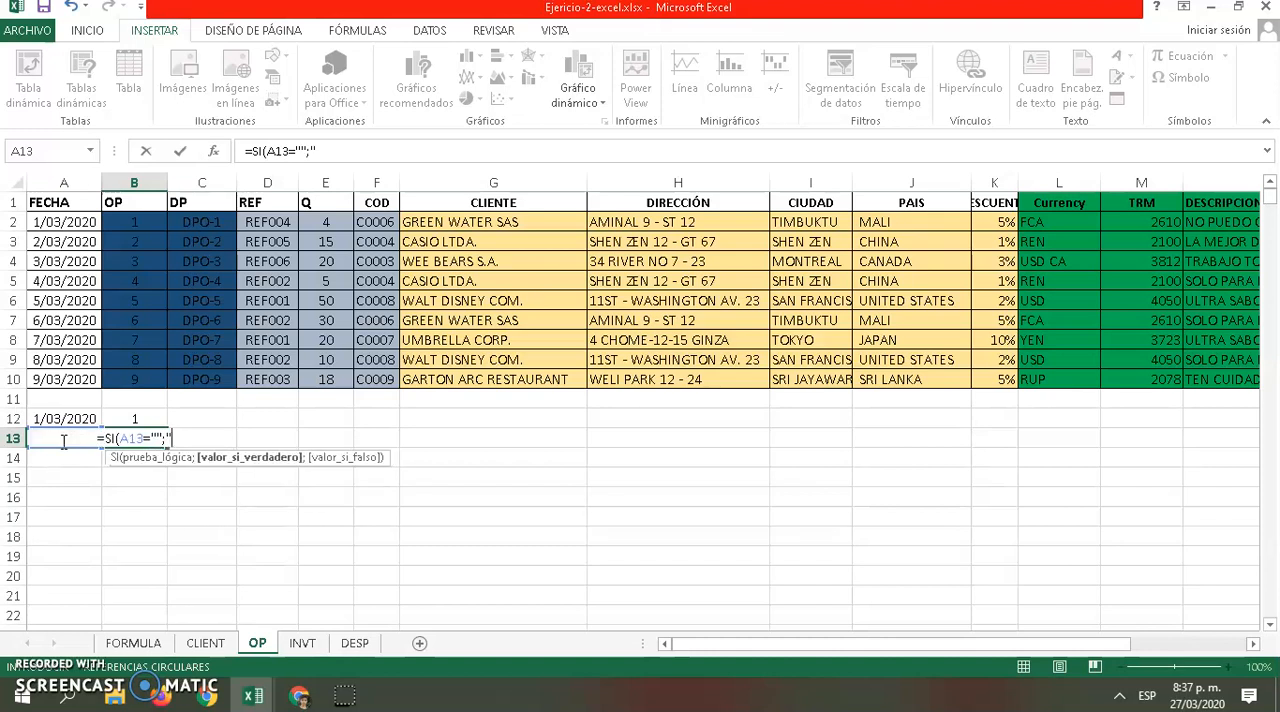
text(;1))
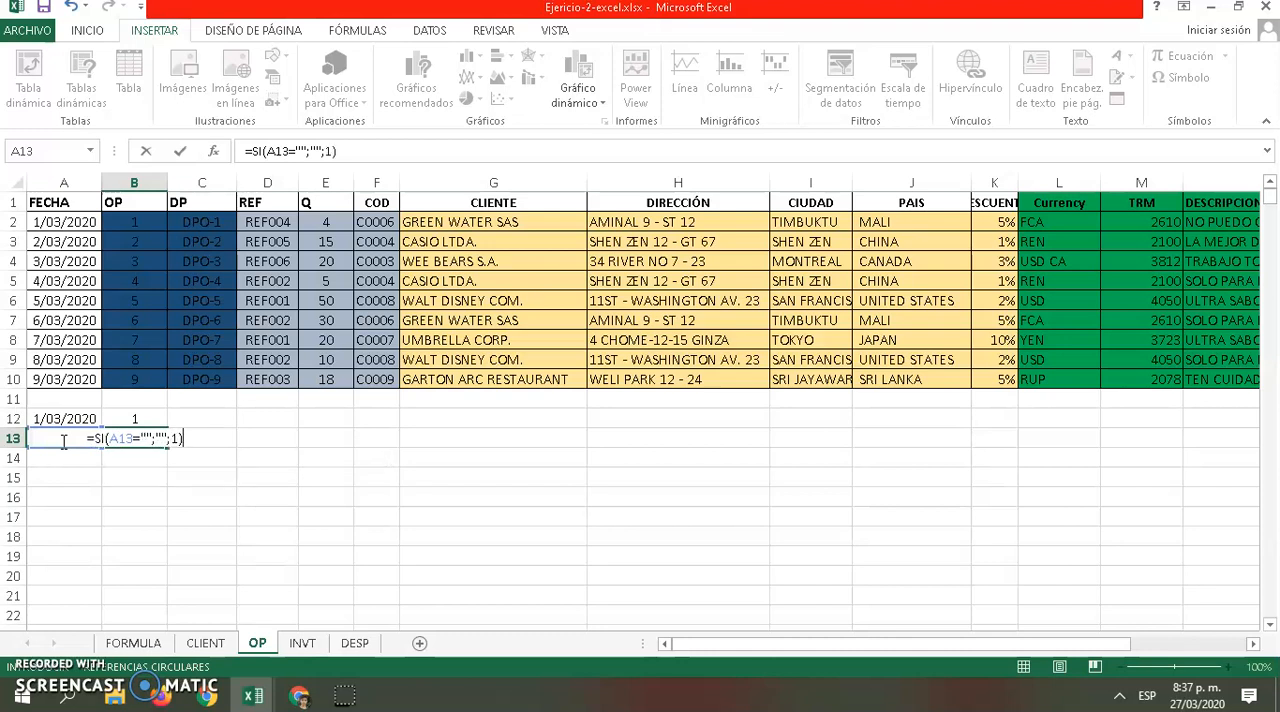
text(+)
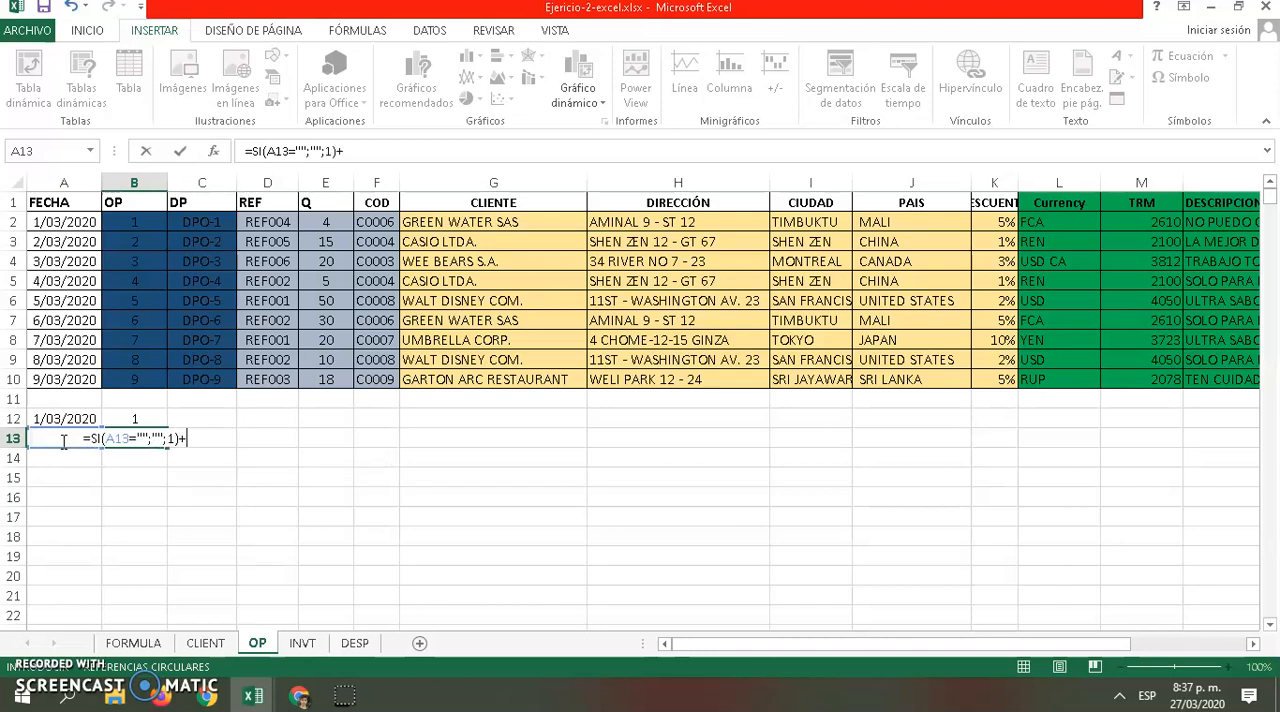
Complete the B13 formula as =SI(A13="";"";1)+B12 to continue the order numbering
click(137, 418)
key(Return)
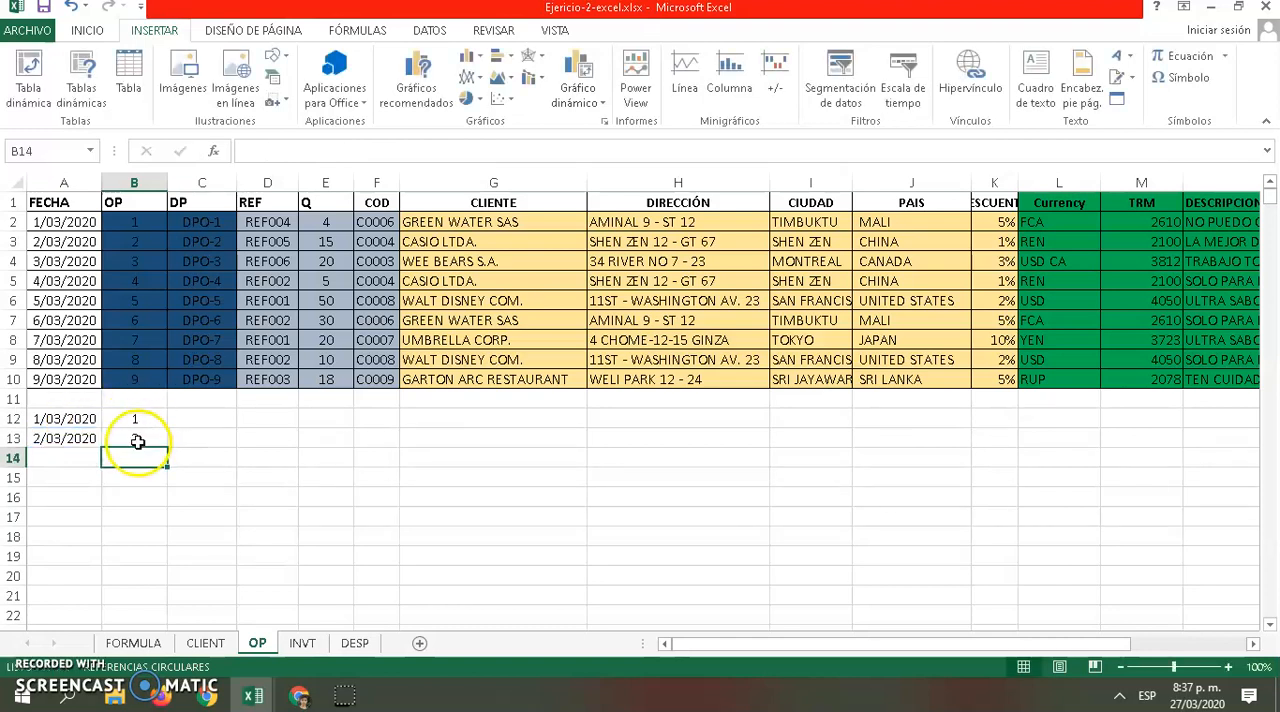
Fill the dates from A13 and the OP numbering formula from B13 down to row 18
click(66, 437)
drag(101, 448, 88, 538)
click(140, 438)
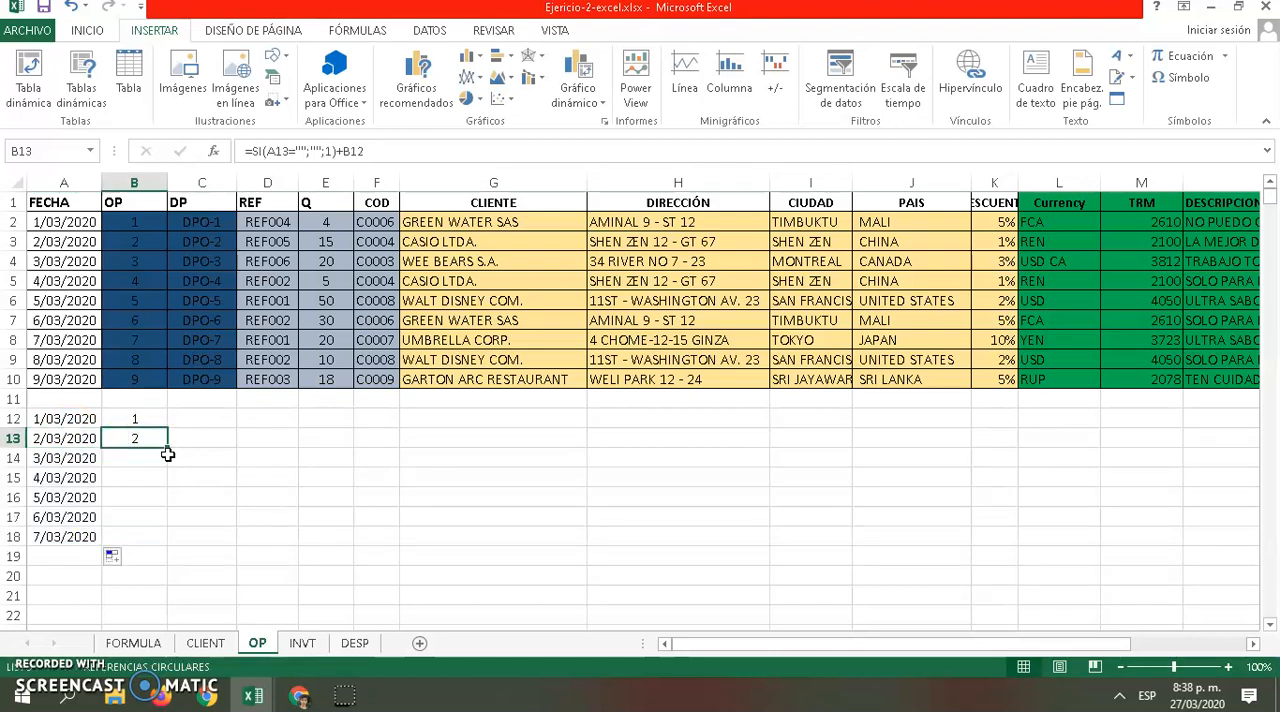
drag(170, 449, 168, 542)
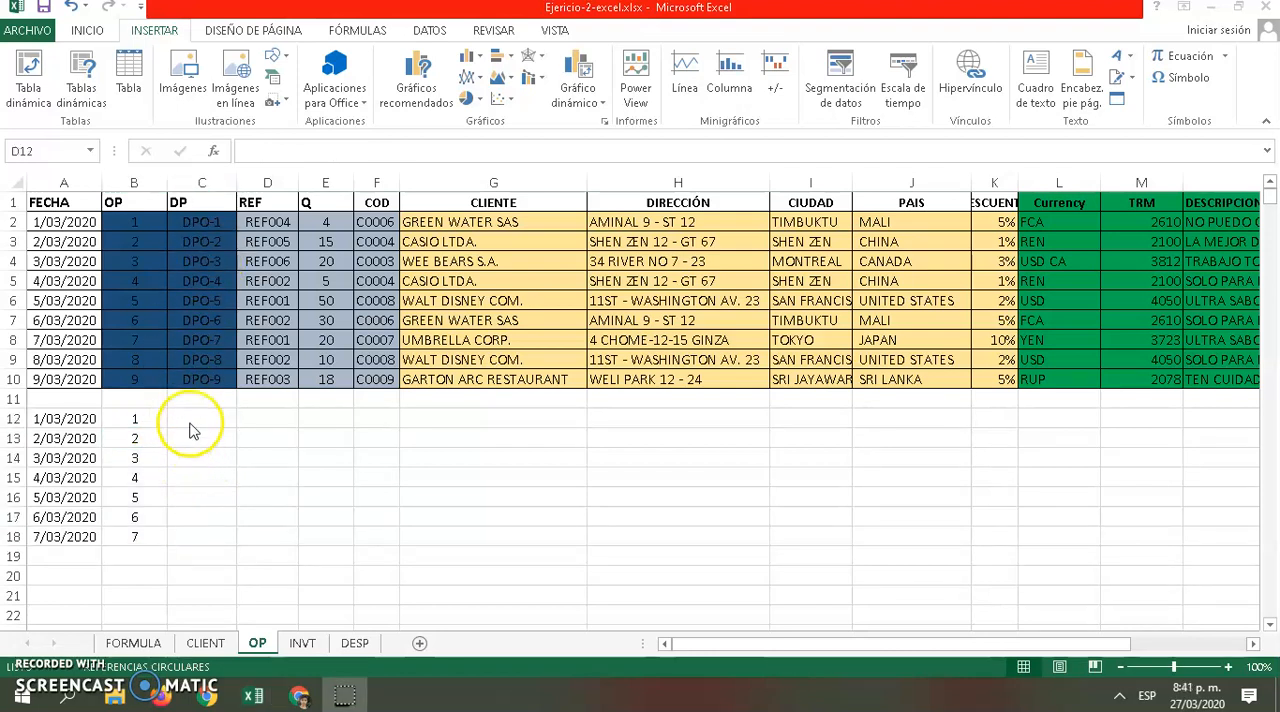
Examine the CONCATENAR formula in DP cell C2 and the OP number in B2 that it refers to
click(190, 418)
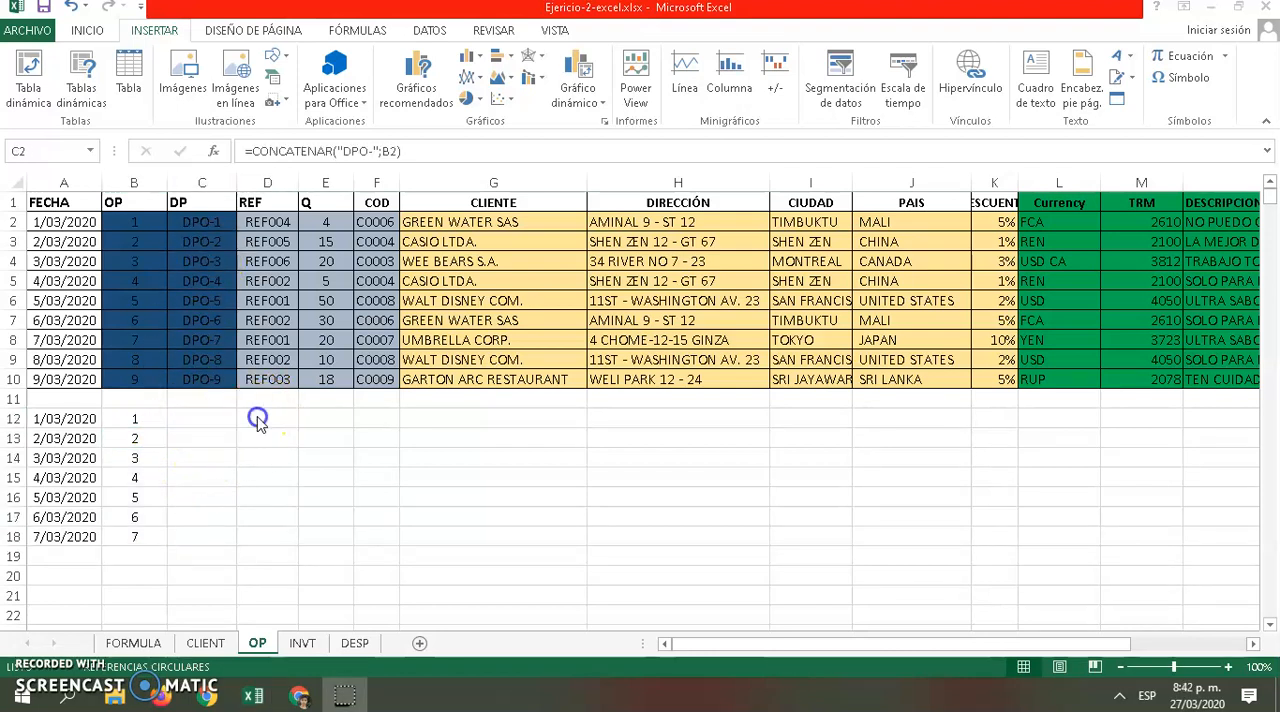
click(251, 416)
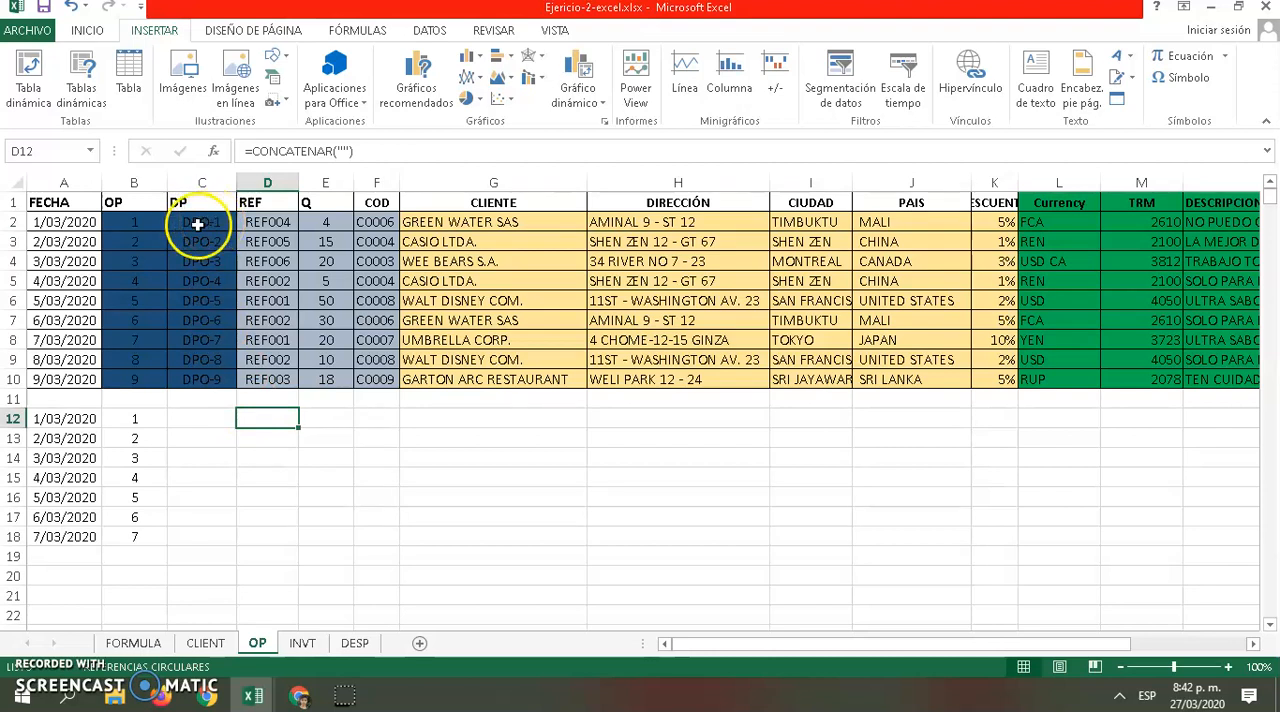
click(149, 228)
click(200, 221)
click(143, 223)
click(186, 216)
click(157, 220)
click(193, 219)
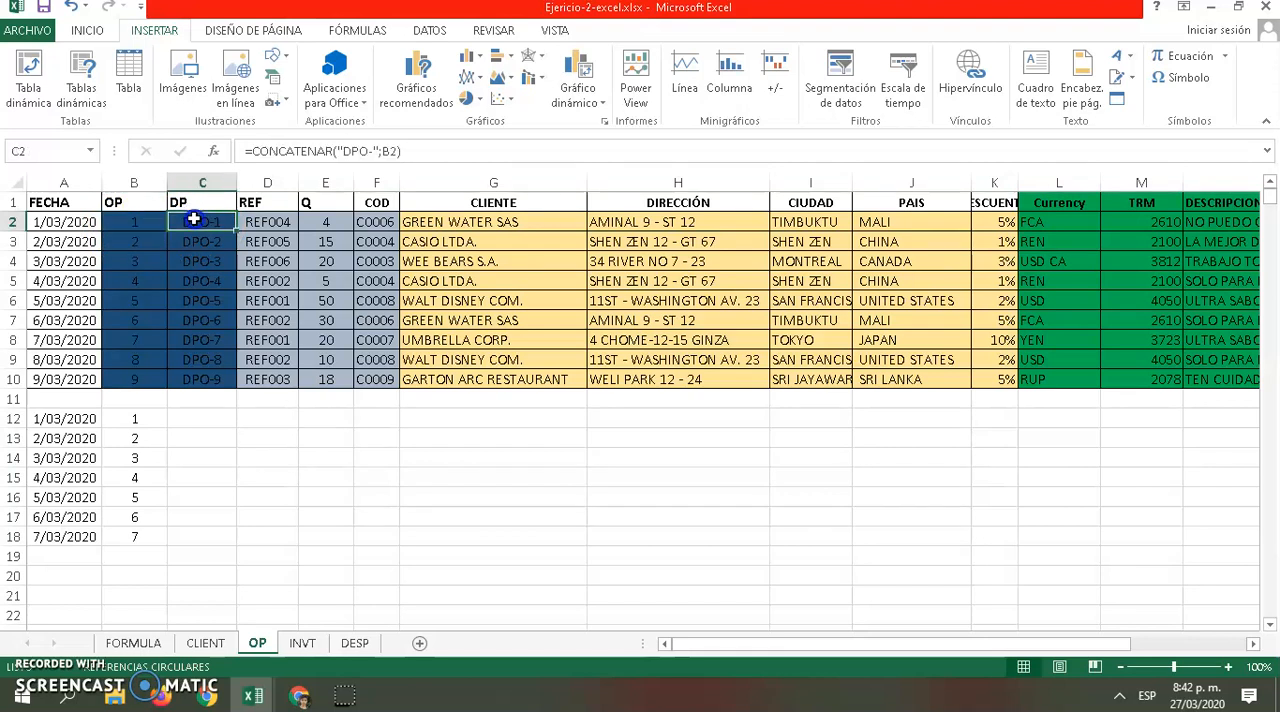
click(265, 419)
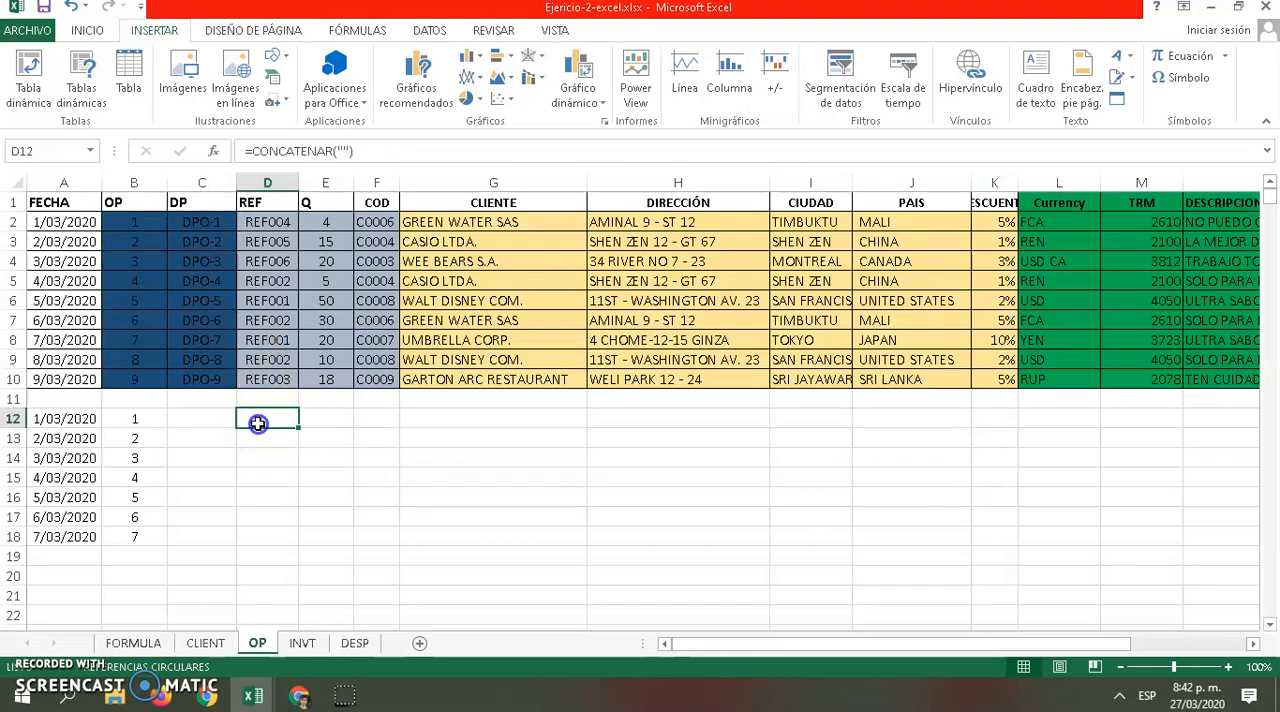
click(202, 226)
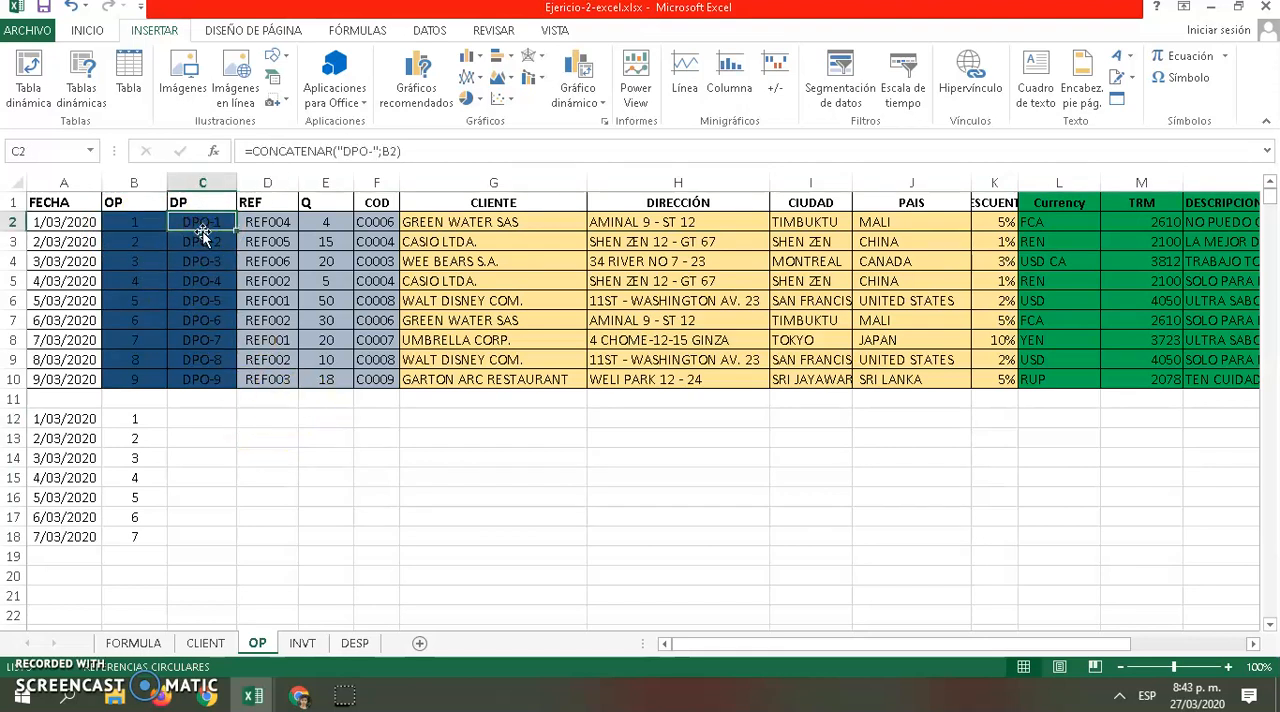
Enter the formula =CONCATENAR("DPO-";B12) in cell D12 to build the DP code from the OP number
click(258, 426)
text(=)
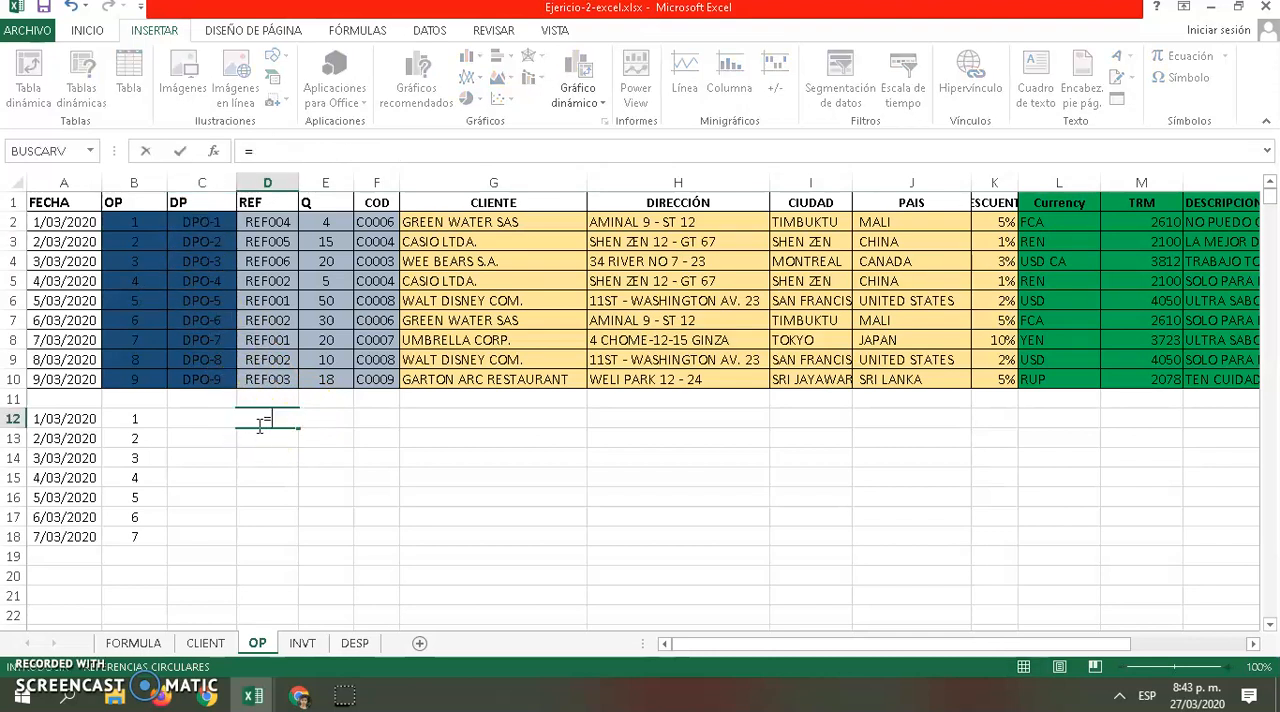
text(conca)
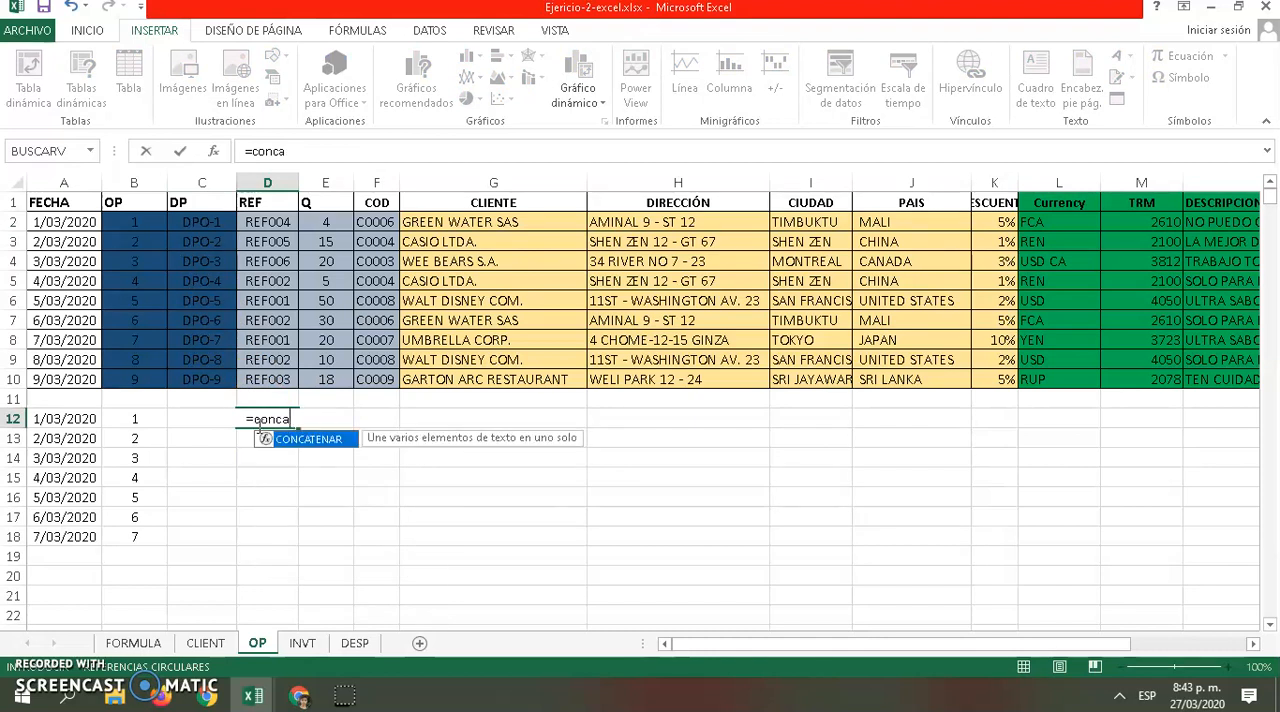
double_click(298, 440)
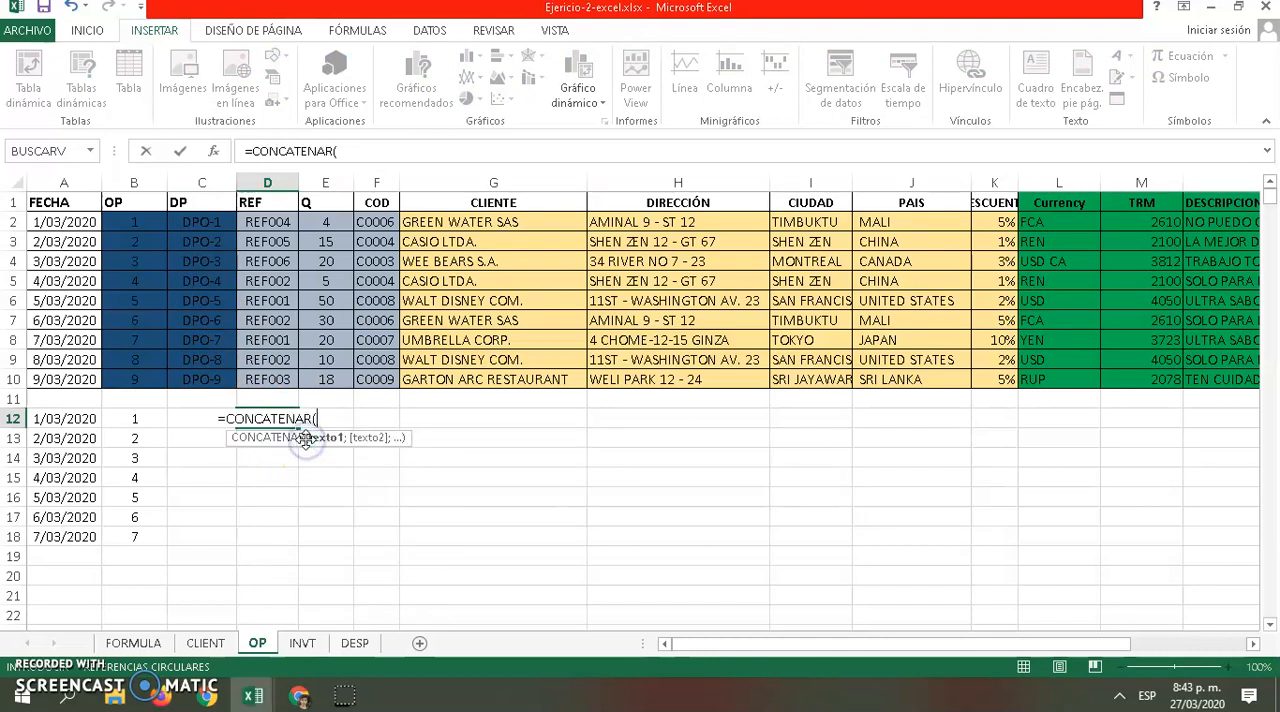
text(")
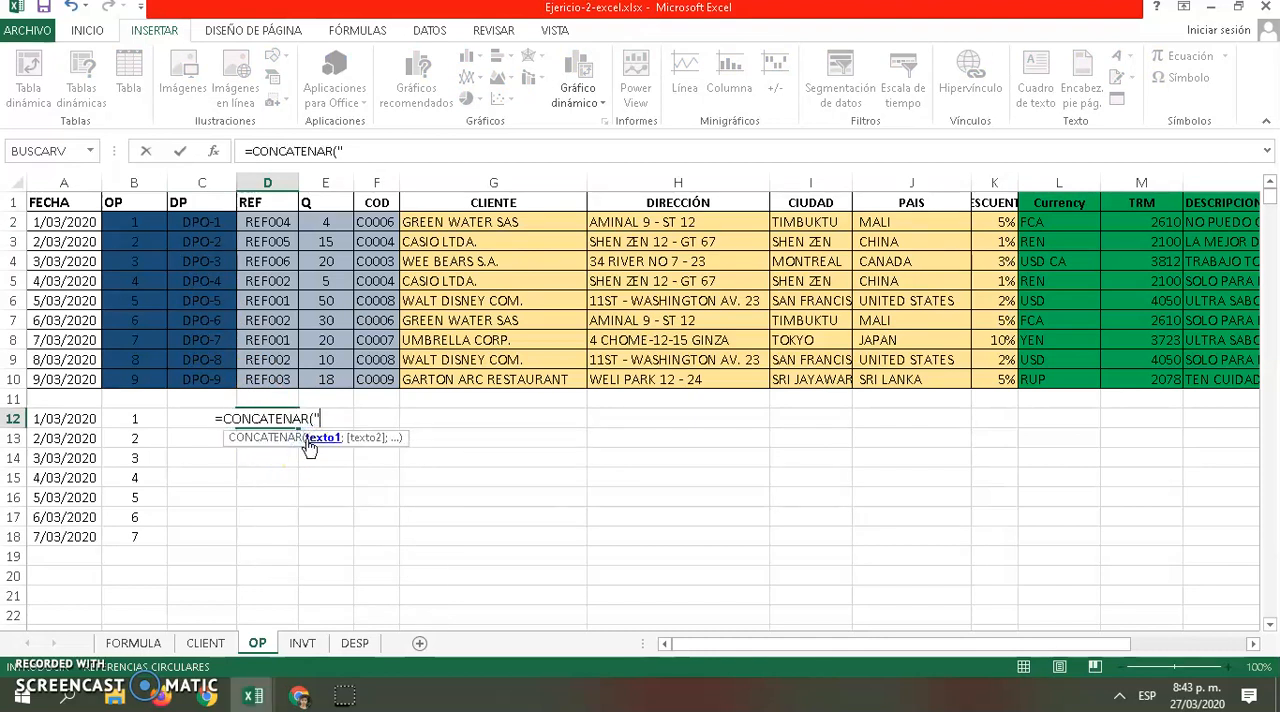
text(DPO-)
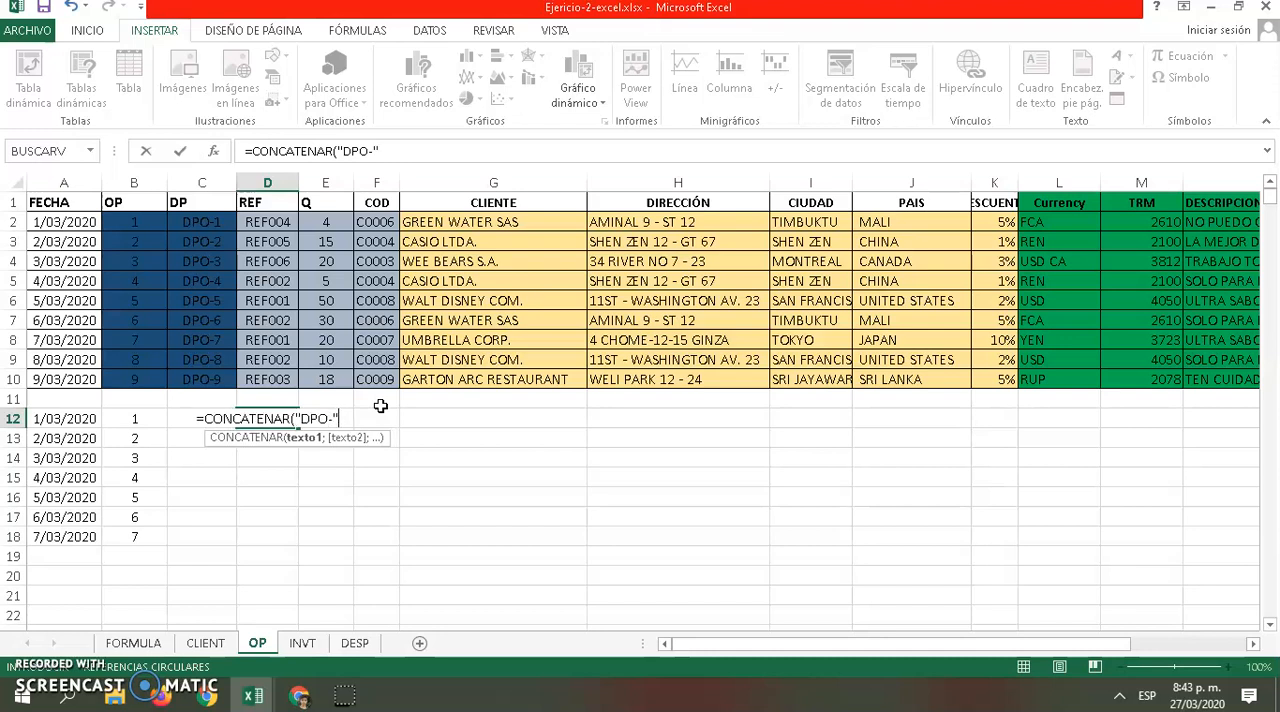
text(;)
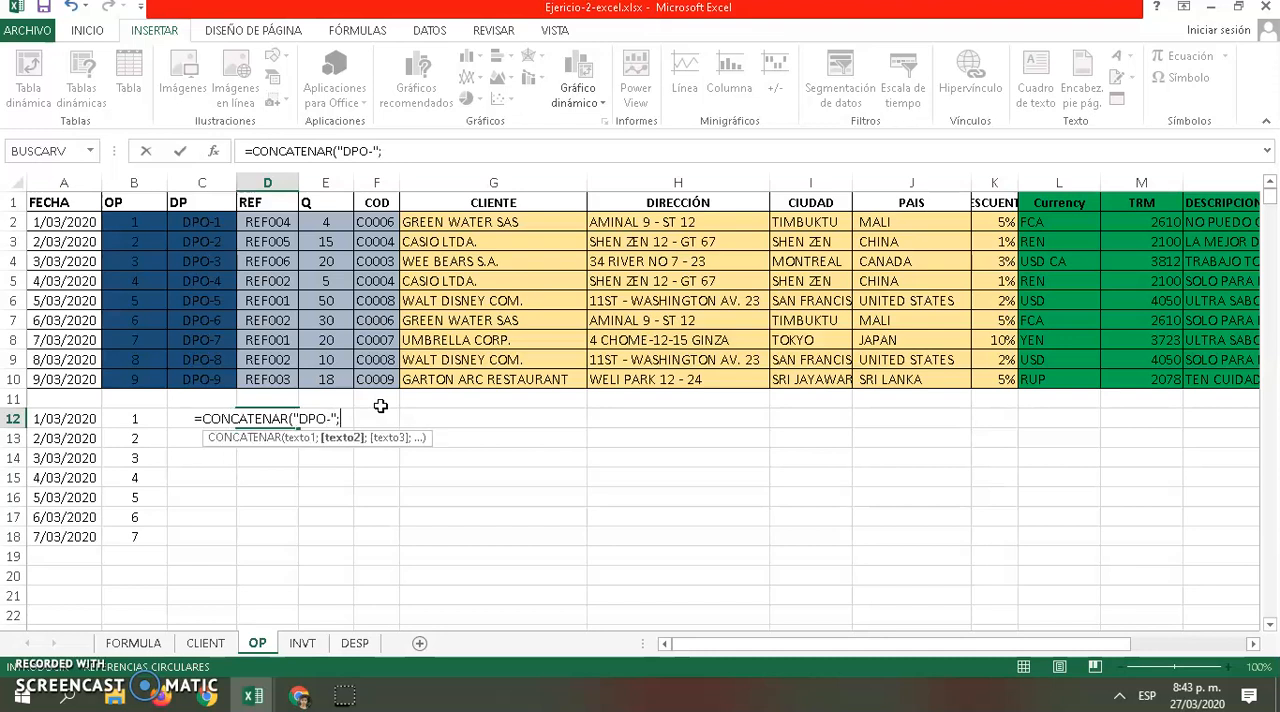
click(146, 420)
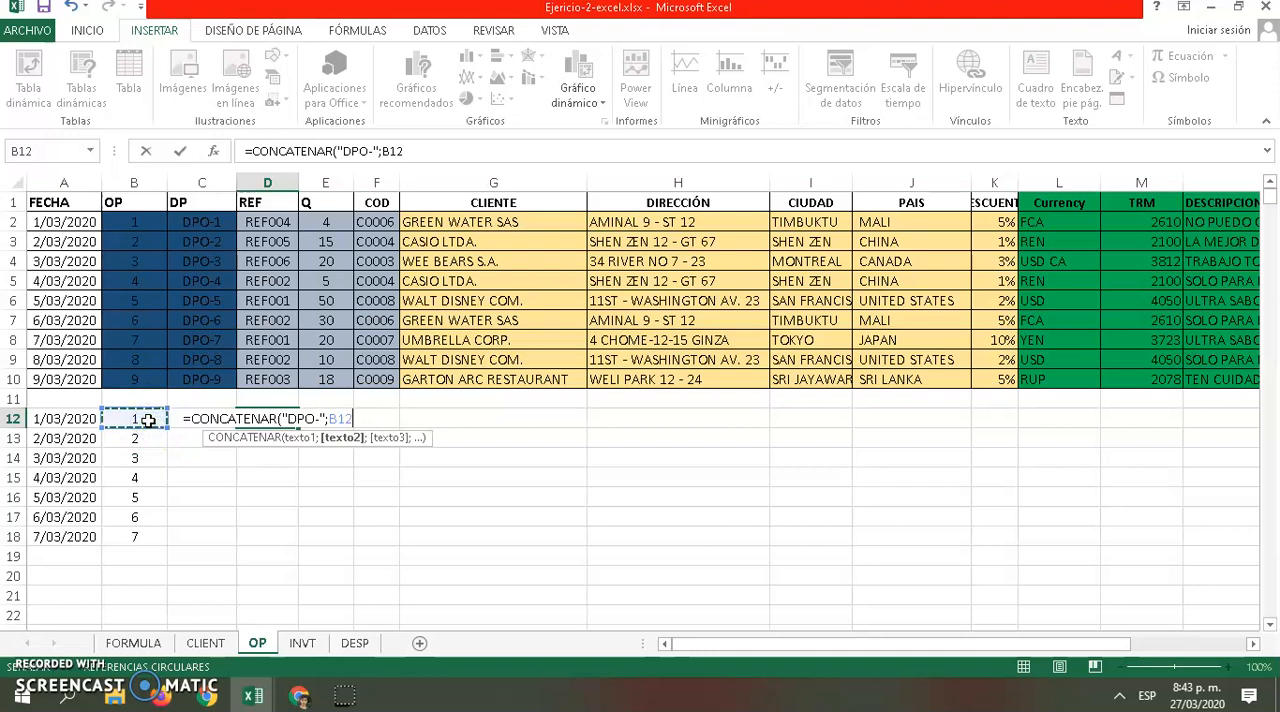
key(Return)
Fill the DP code formula from D12 down to D18
click(267, 418)
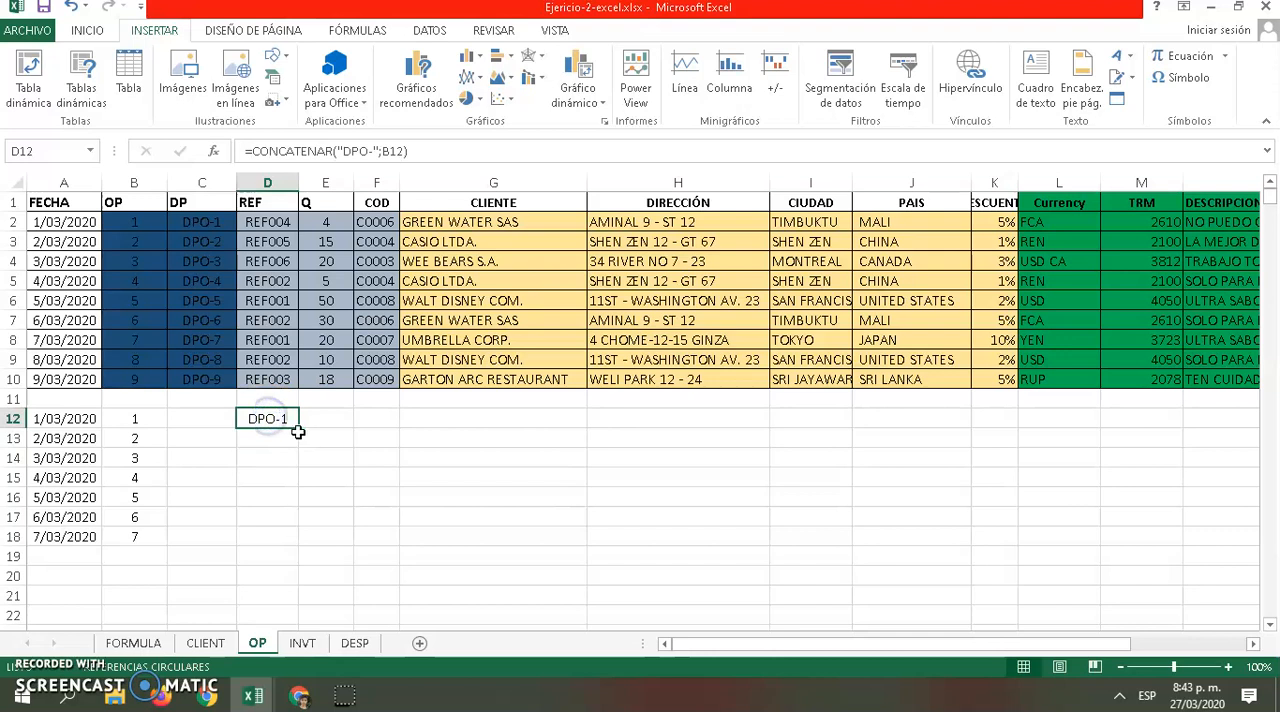
drag(301, 431, 286, 548)
click(374, 495)
click(287, 423)
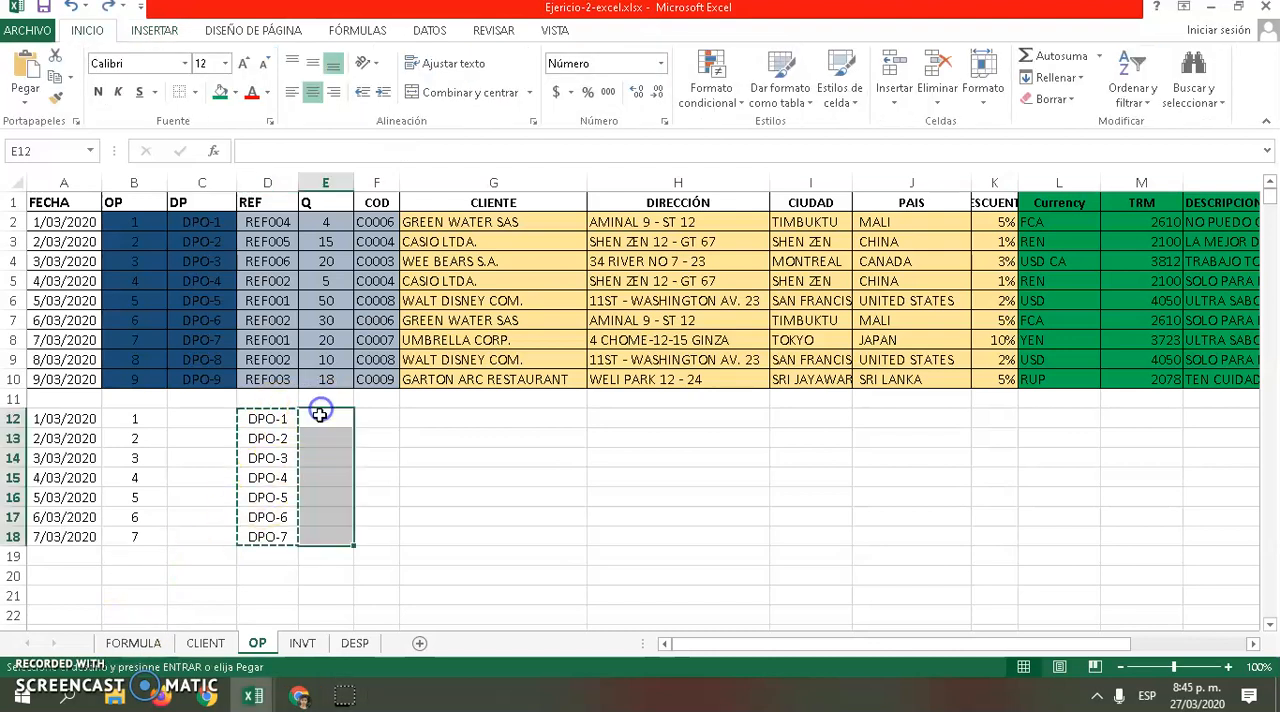
click(320, 419)
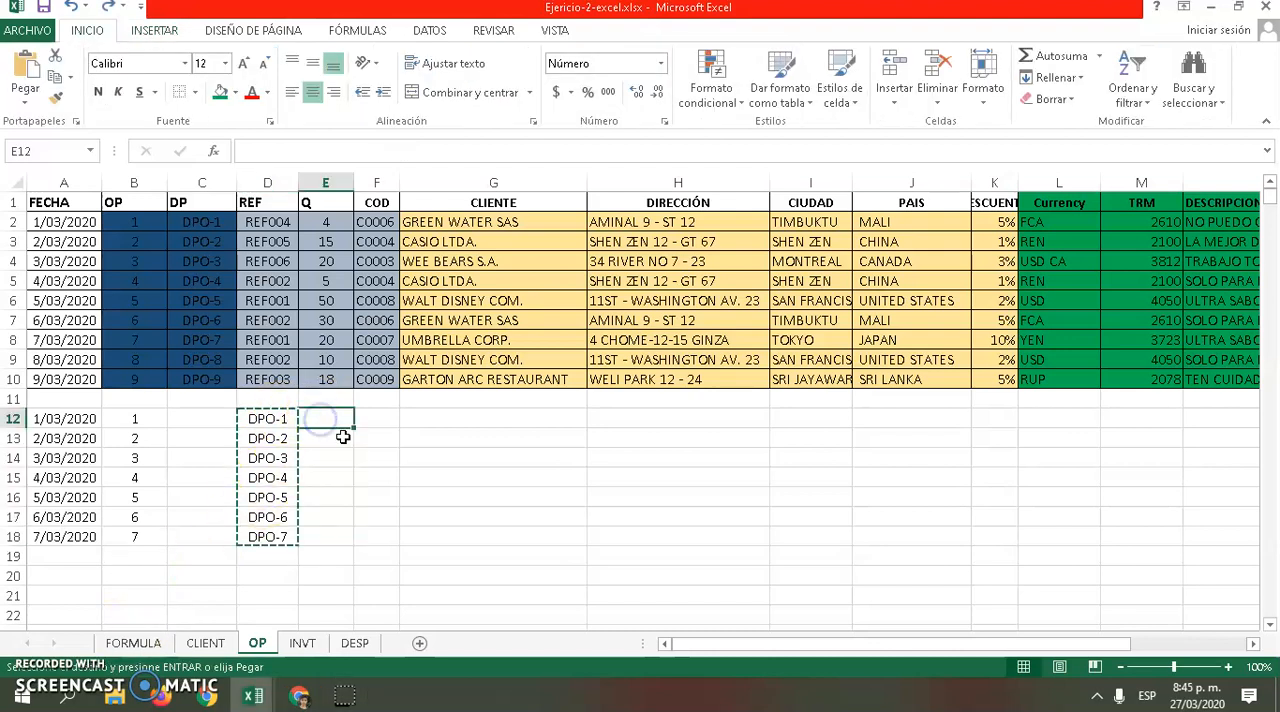
click(291, 418)
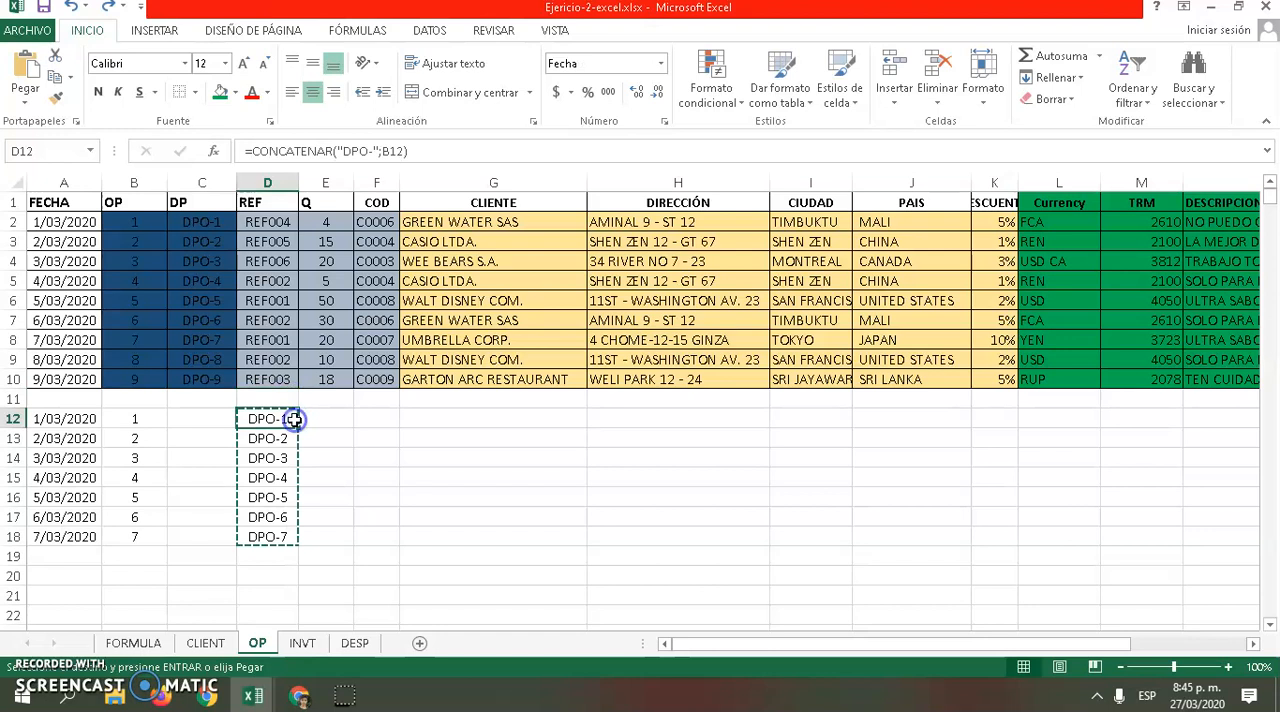
key(Return)
click(333, 418)
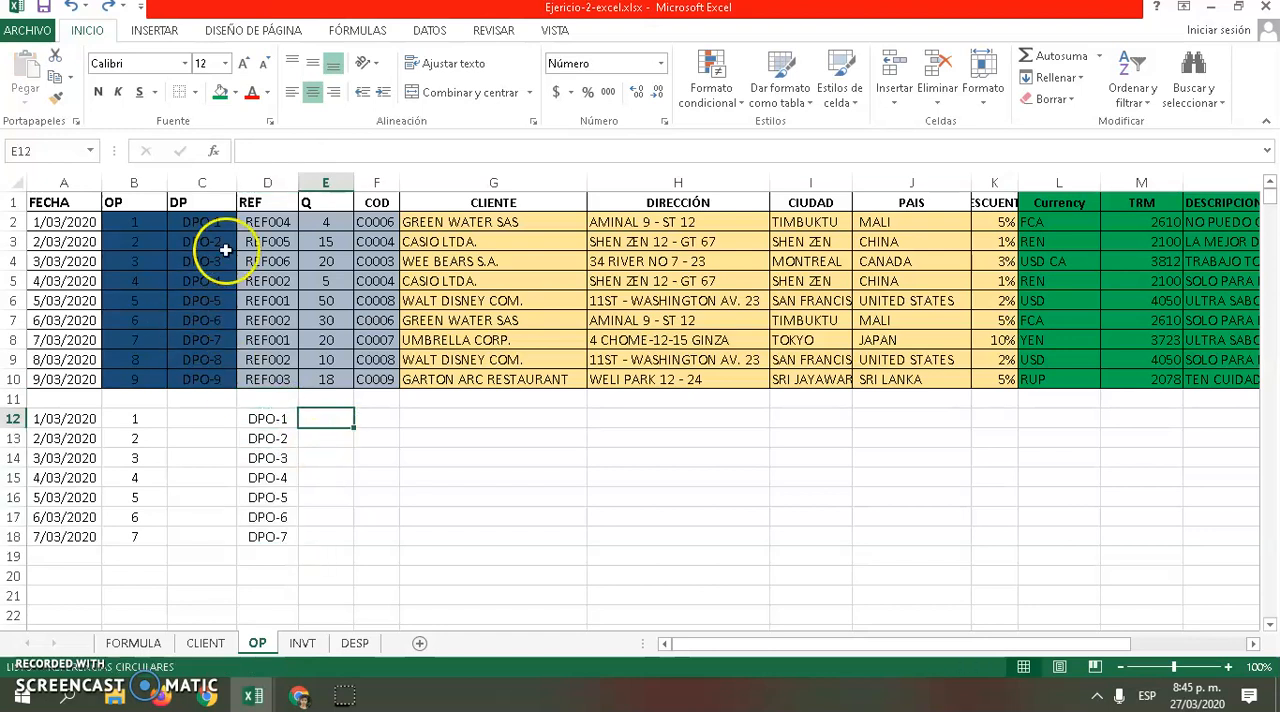
Try several codes from the reference list in the REF cell D2 and leave REF001 selected
click(252, 206)
click(270, 221)
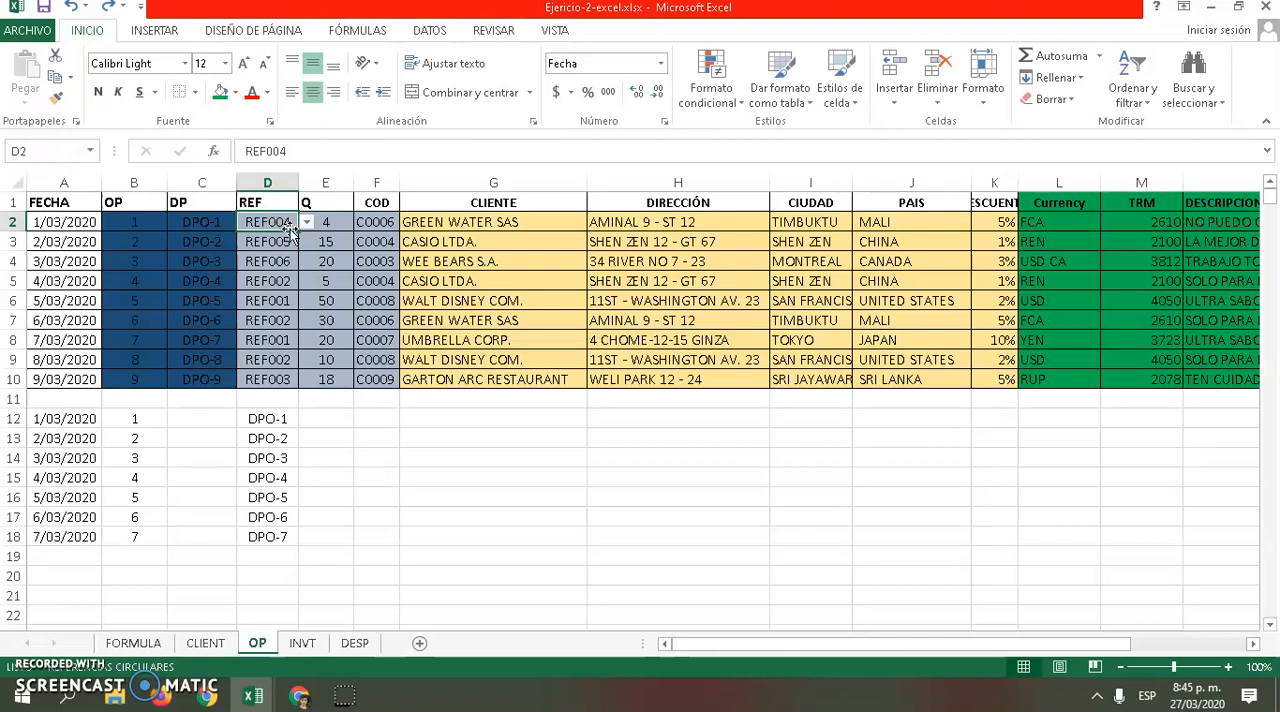
click(280, 242)
click(285, 222)
click(309, 223)
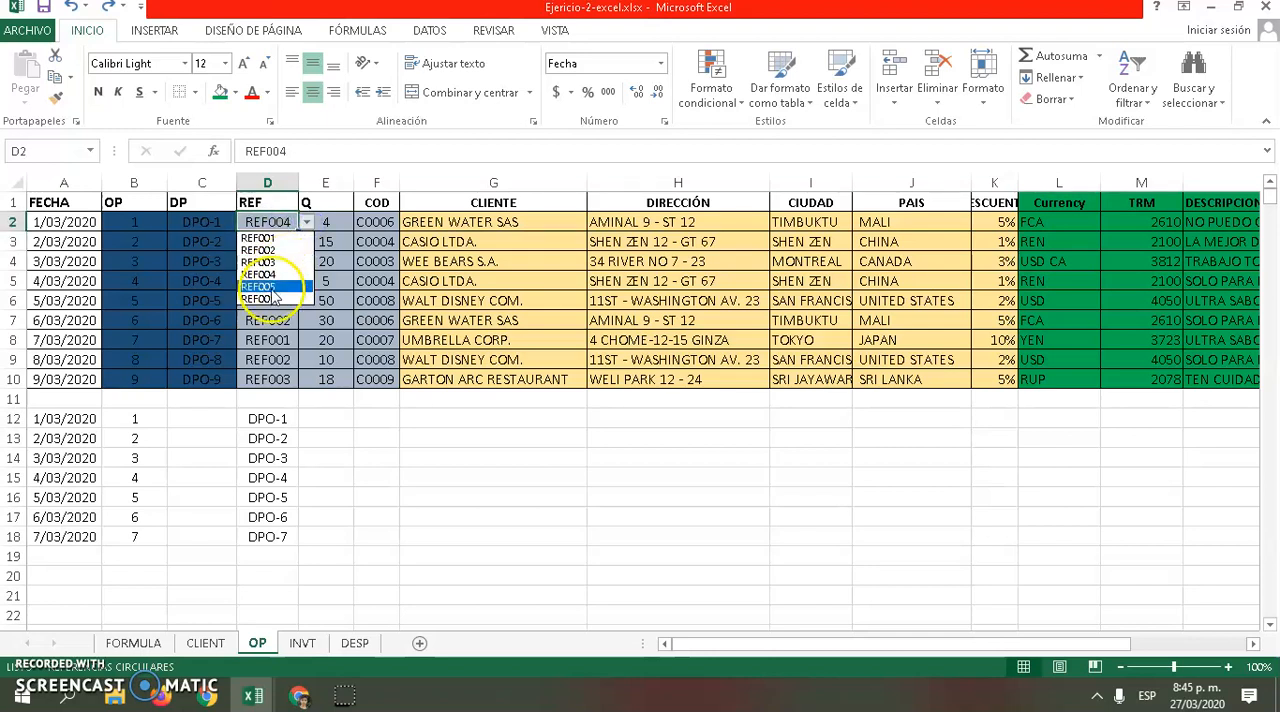
click(265, 295)
click(309, 222)
click(272, 250)
click(308, 221)
click(288, 239)
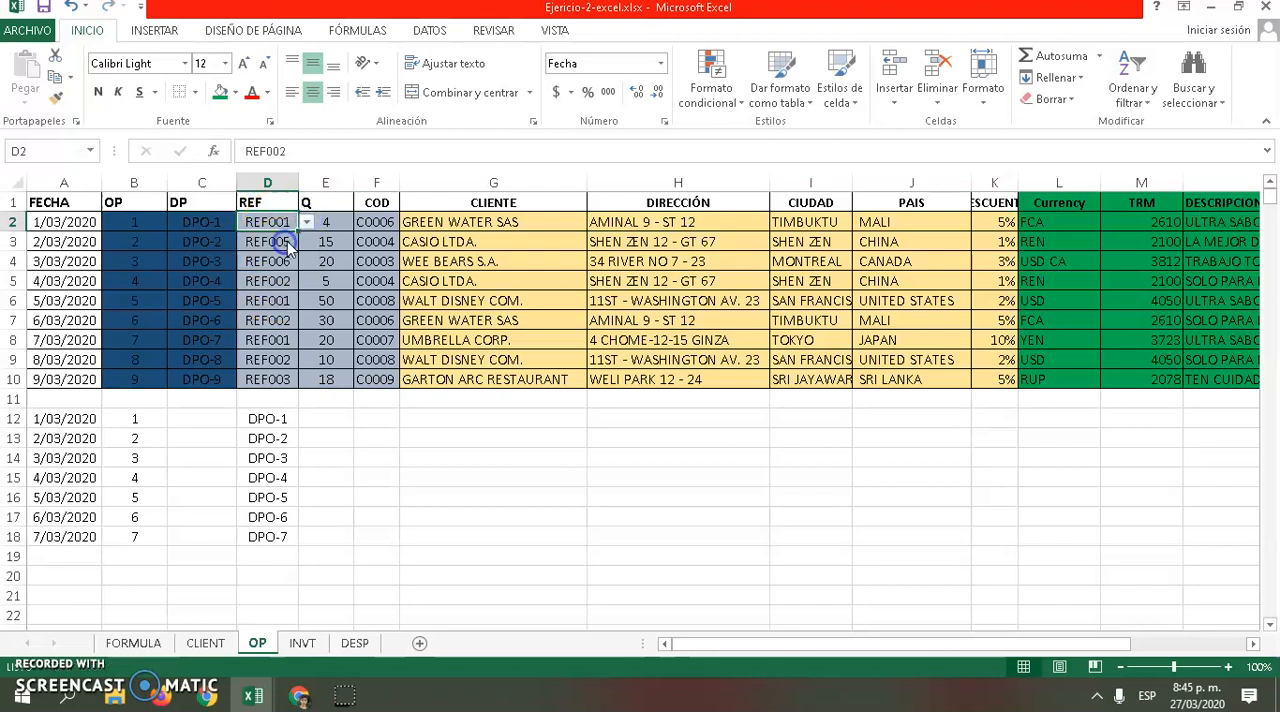
Start a data validation rule for cell E12 that allows only values from a list (Lista)
click(323, 420)
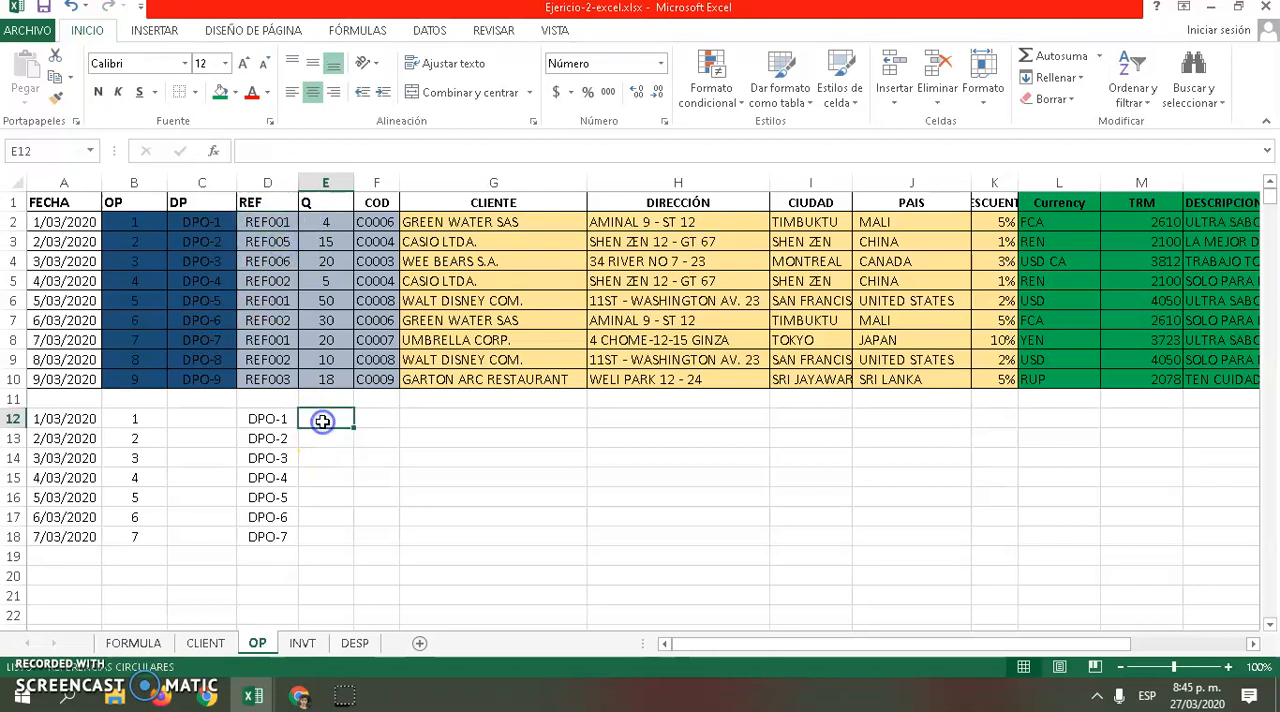
click(154, 30)
click(253, 30)
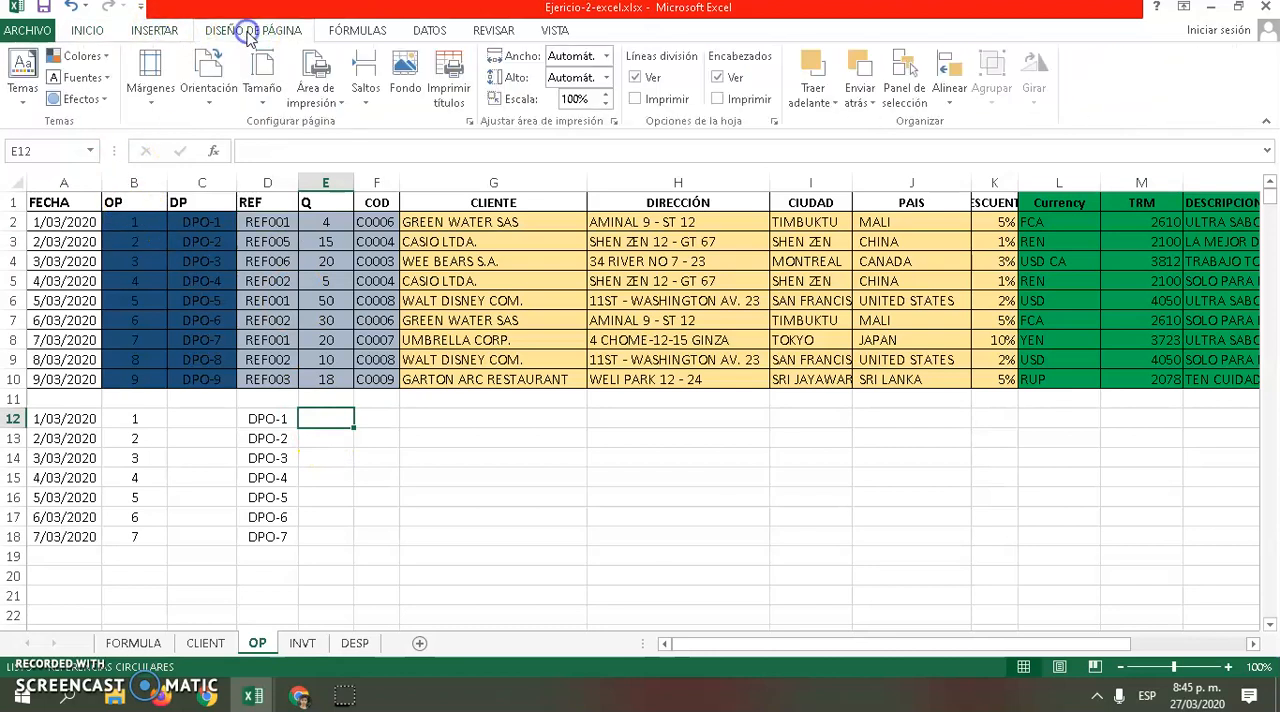
click(344, 31)
click(421, 33)
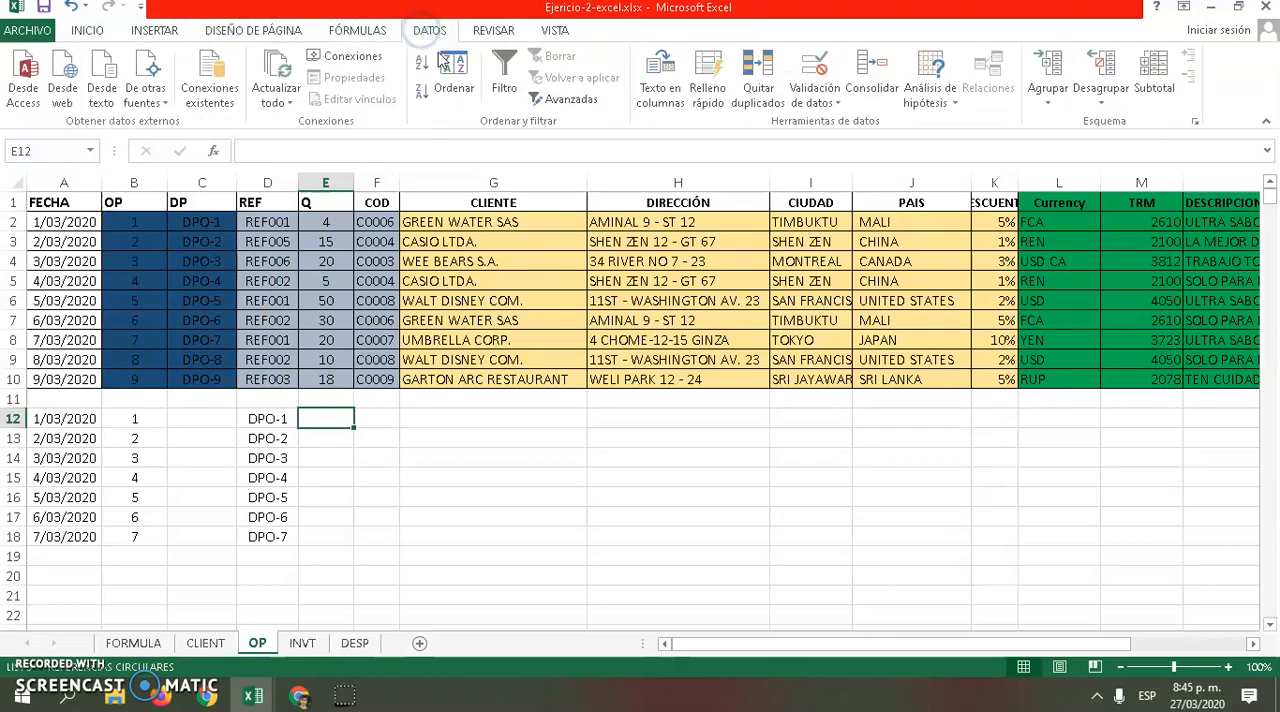
click(815, 66)
click(453, 320)
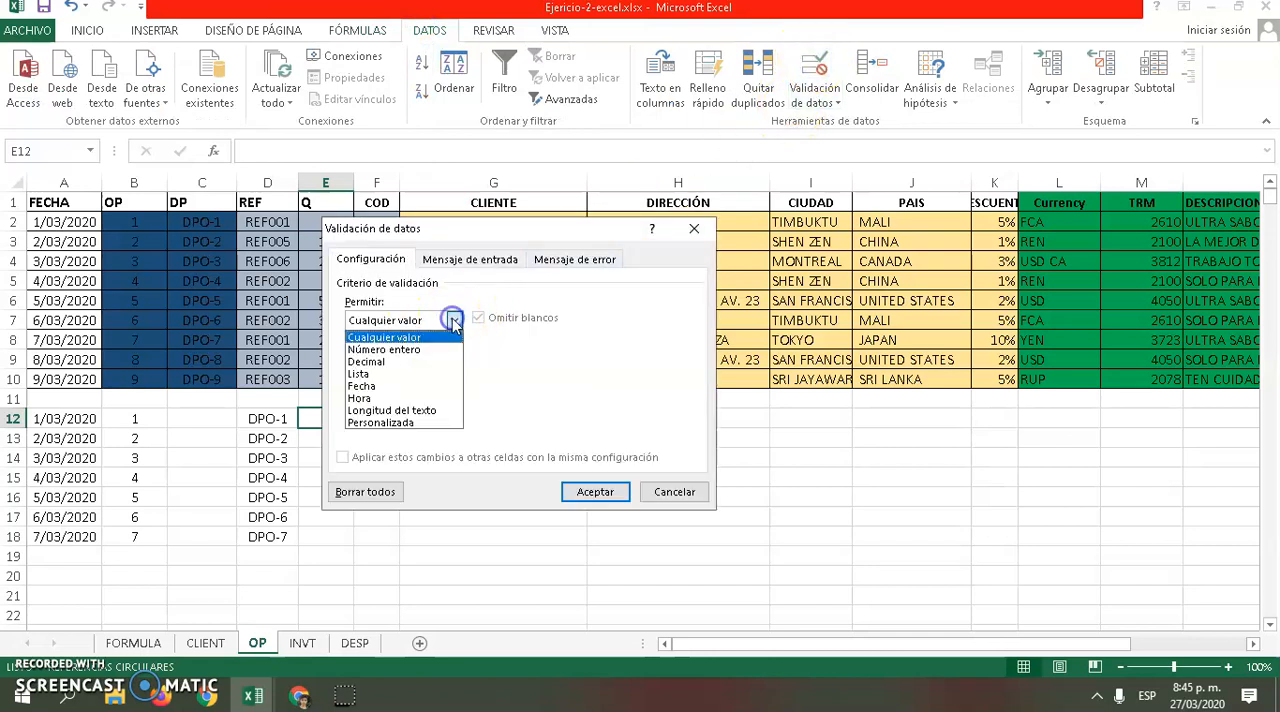
click(383, 373)
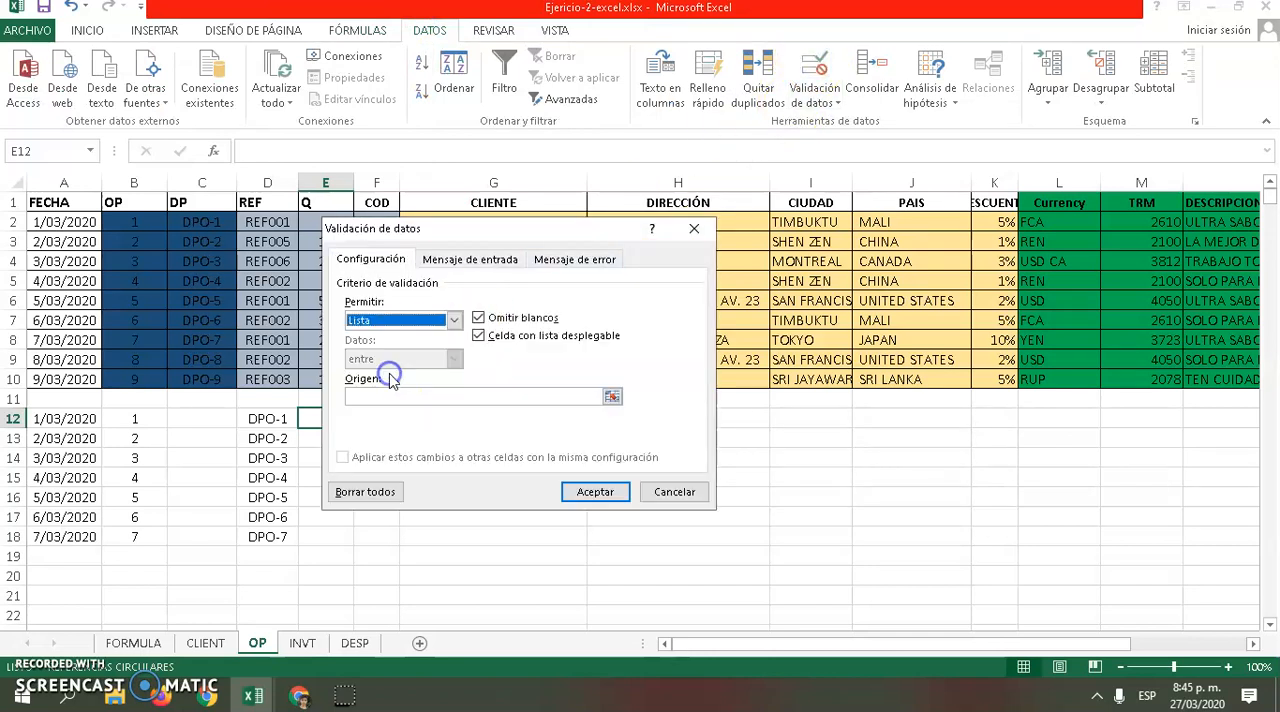
Set the list source to the reference codes on the FORMULA sheet, =FORMULA!$I$2:$I$7, and apply the validation
click(611, 397)
click(204, 643)
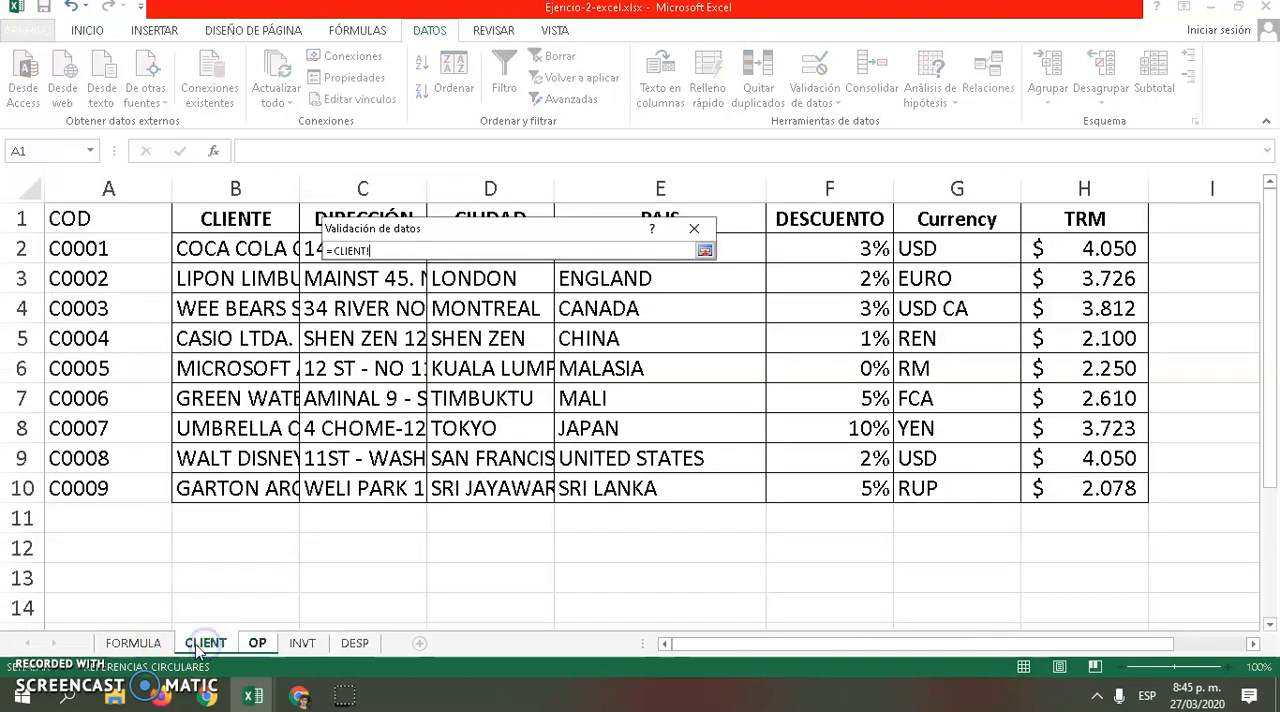
click(133, 643)
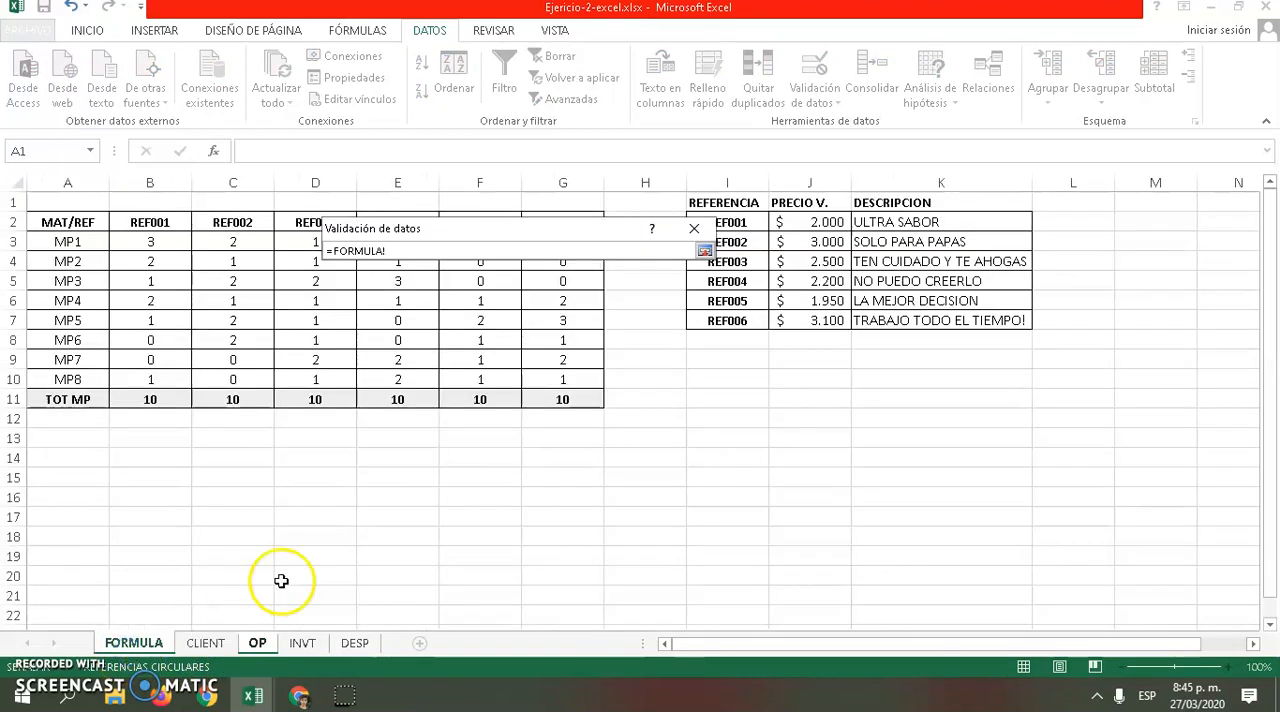
drag(737, 222, 738, 315)
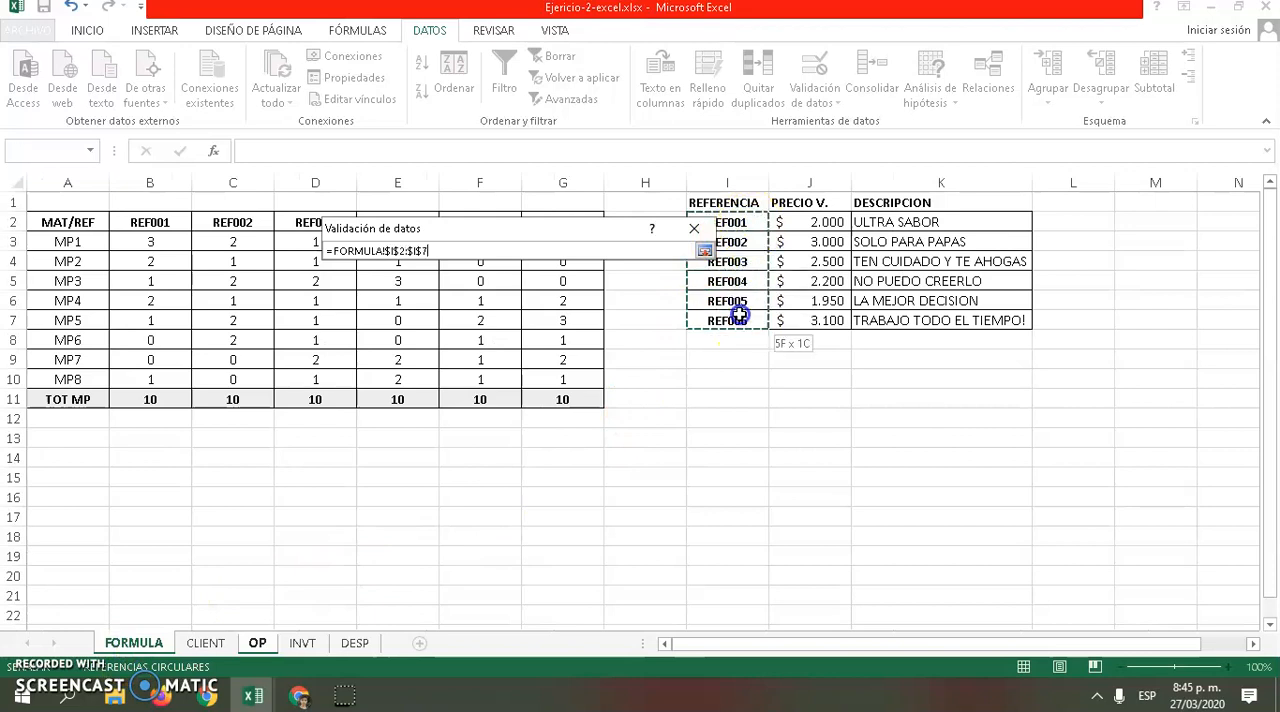
click(704, 250)
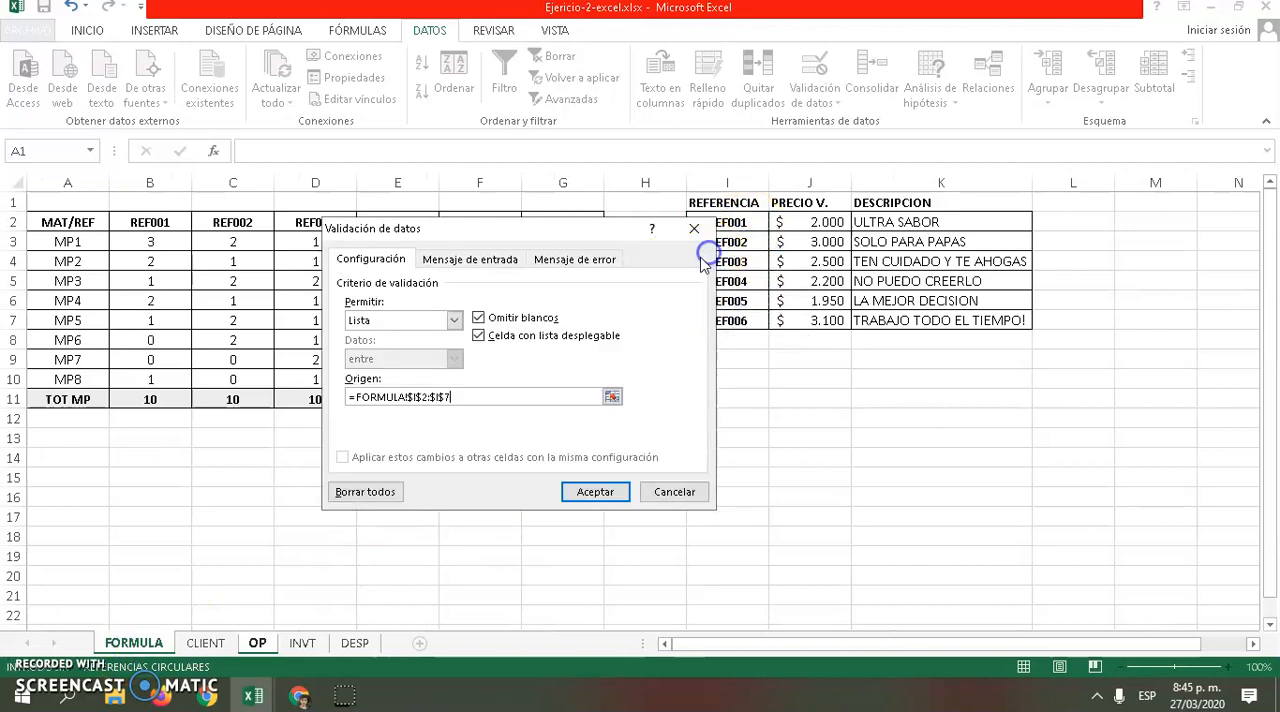
click(590, 491)
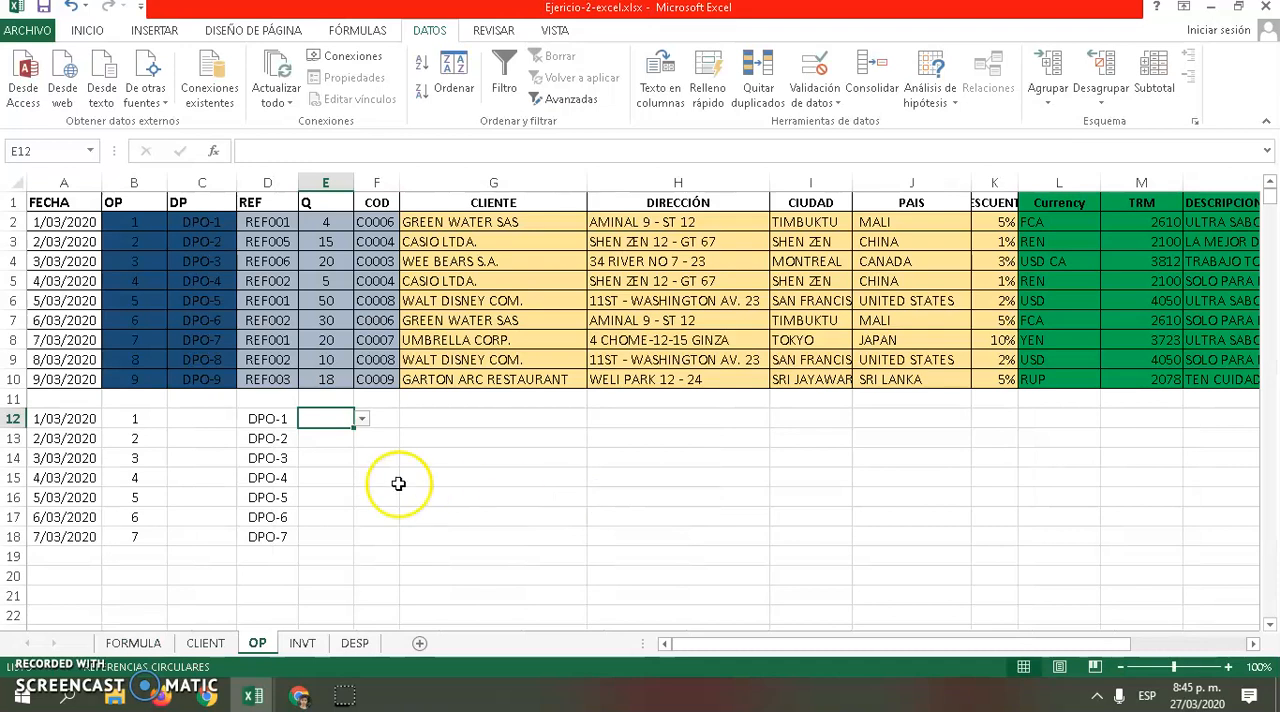
Test the new reference list in cell E12 with REF001, and set the cell to REF002
click(363, 420)
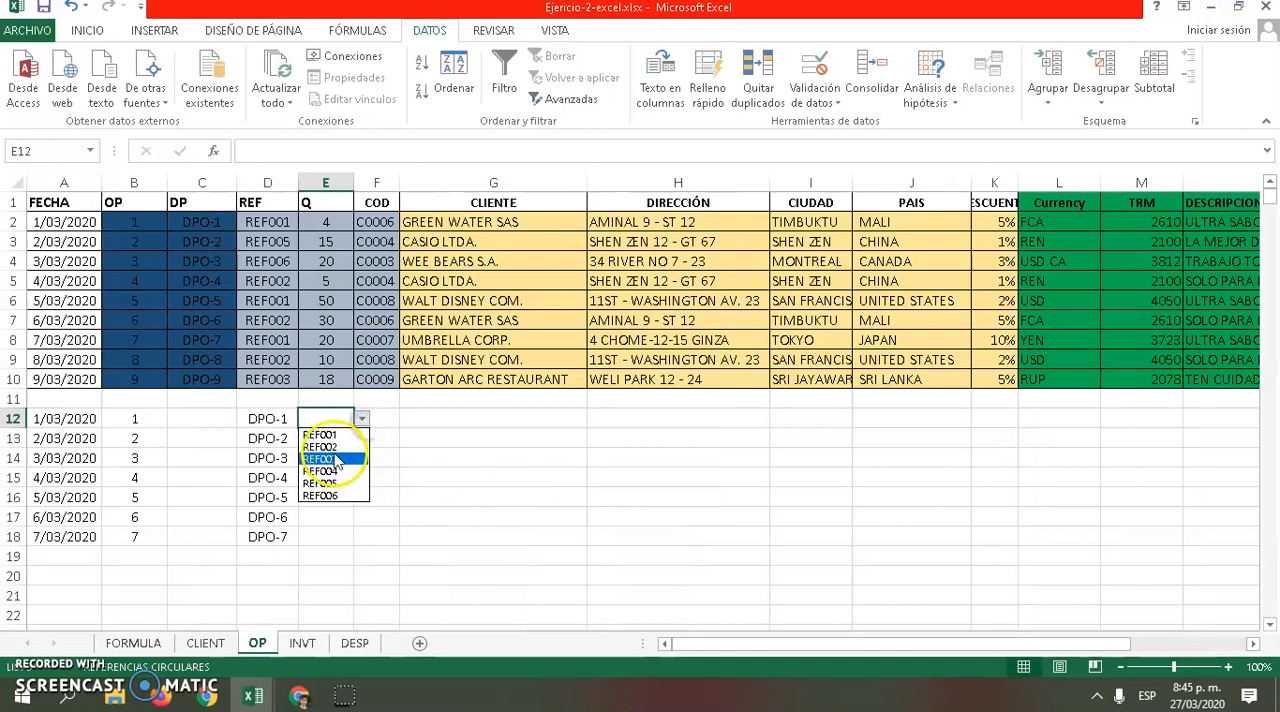
click(325, 443)
click(363, 419)
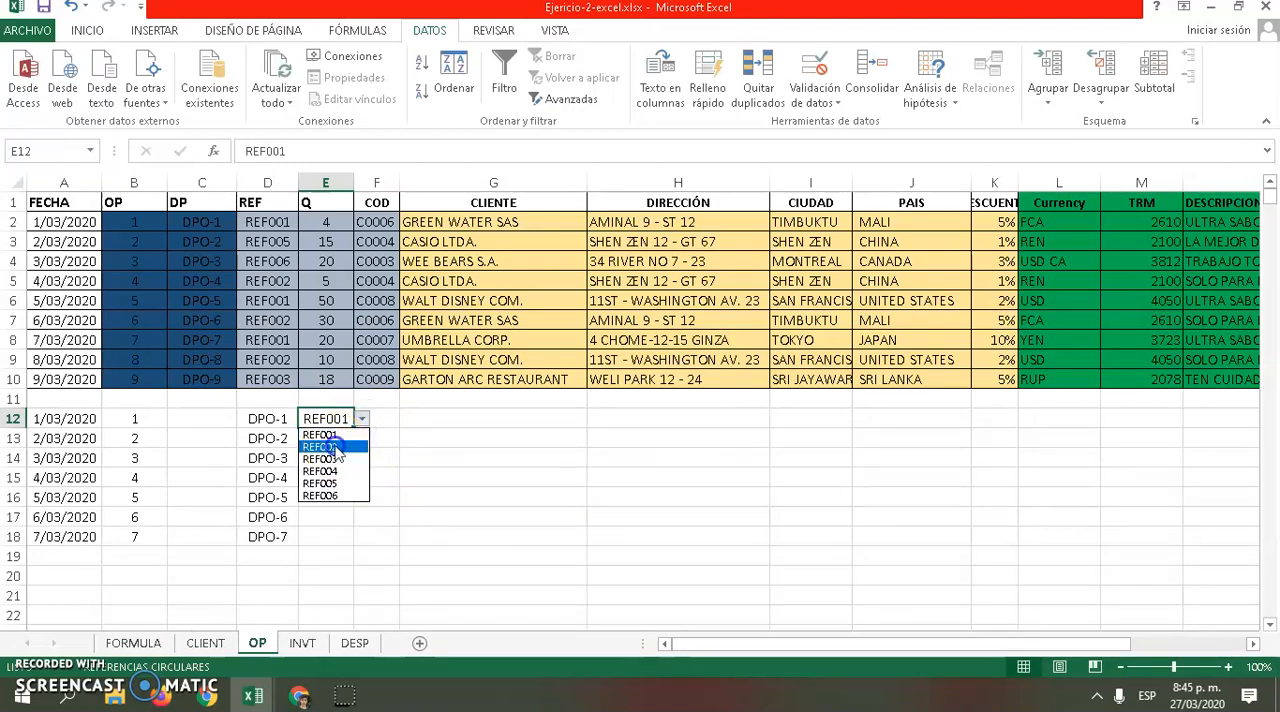
click(333, 448)
Fill the reference from E12 down to E18 as a series
drag(352, 427, 337, 536)
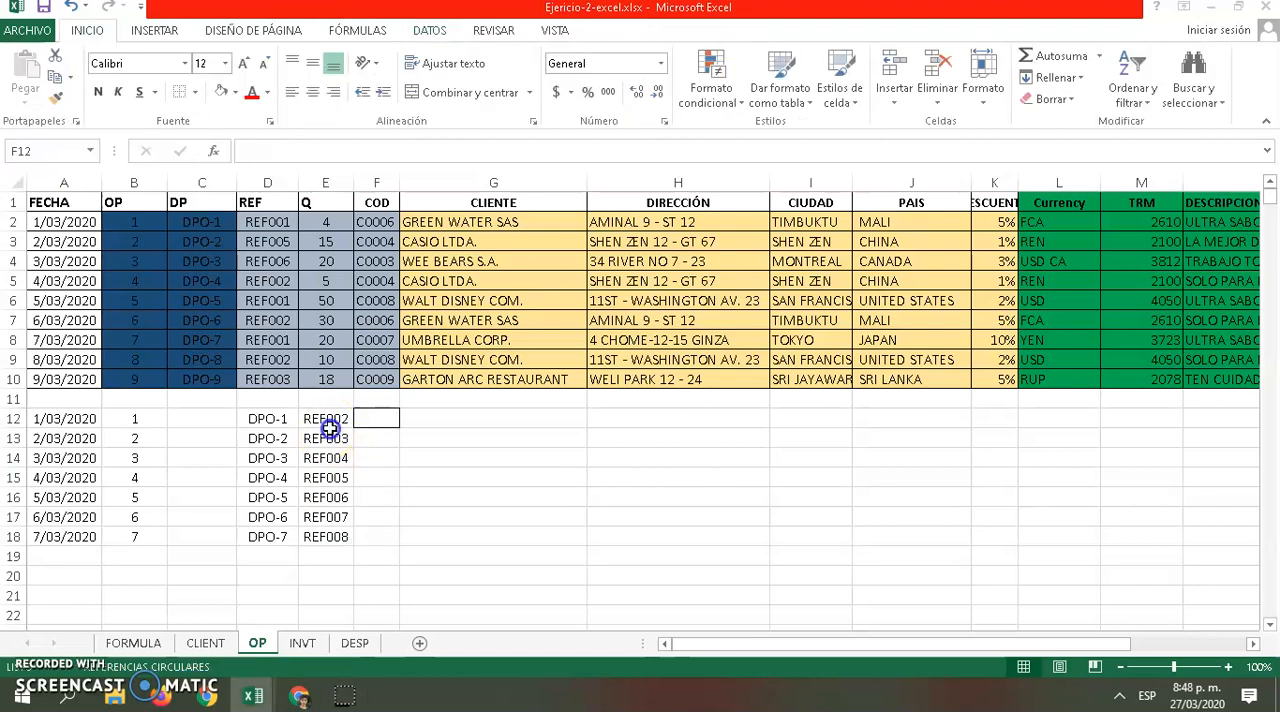
click(330, 425)
click(334, 437)
click(329, 477)
click(330, 425)
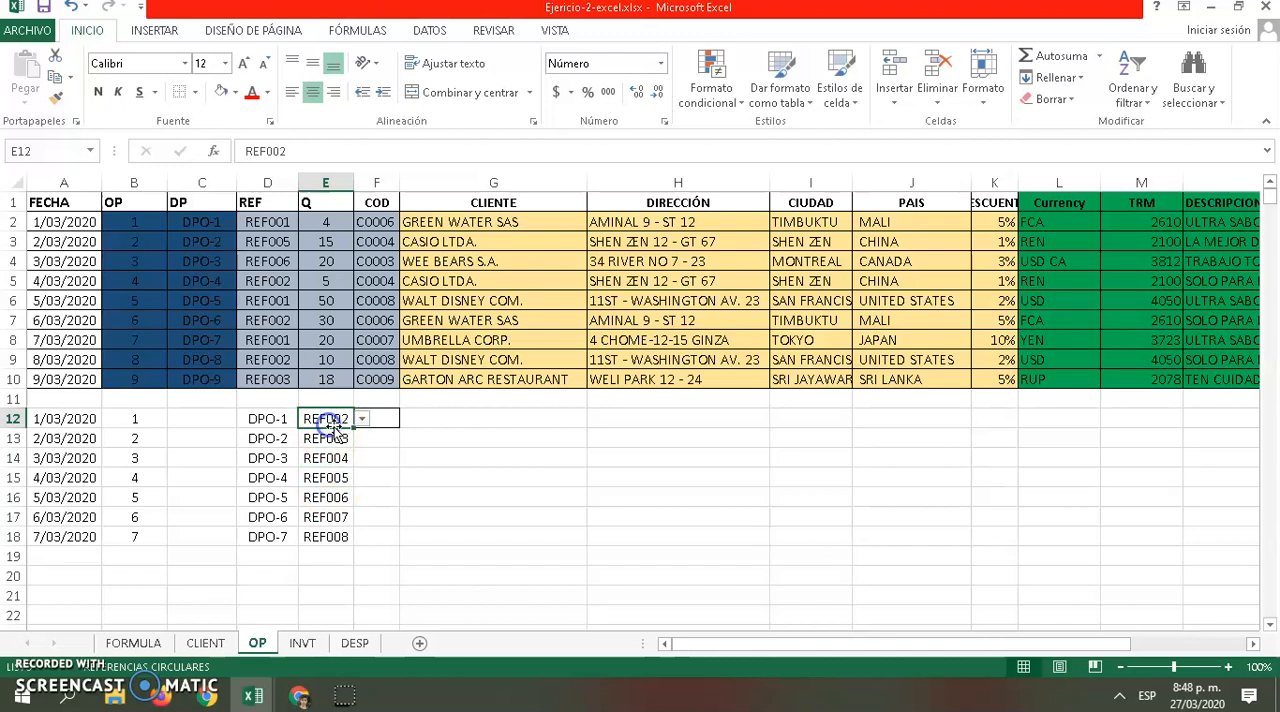
drag(352, 430, 346, 539)
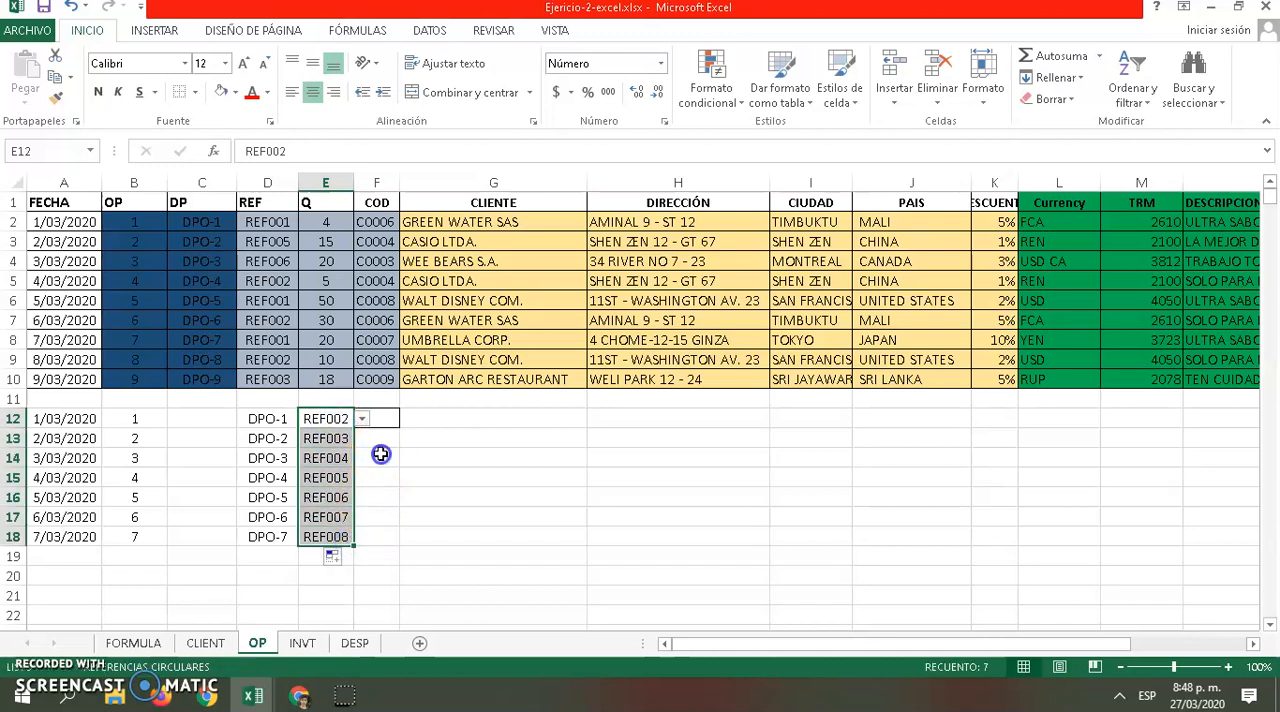
click(380, 455)
Try to enter 201 as the quantity in cell E2 to test its validation, and cancel the entry
click(389, 420)
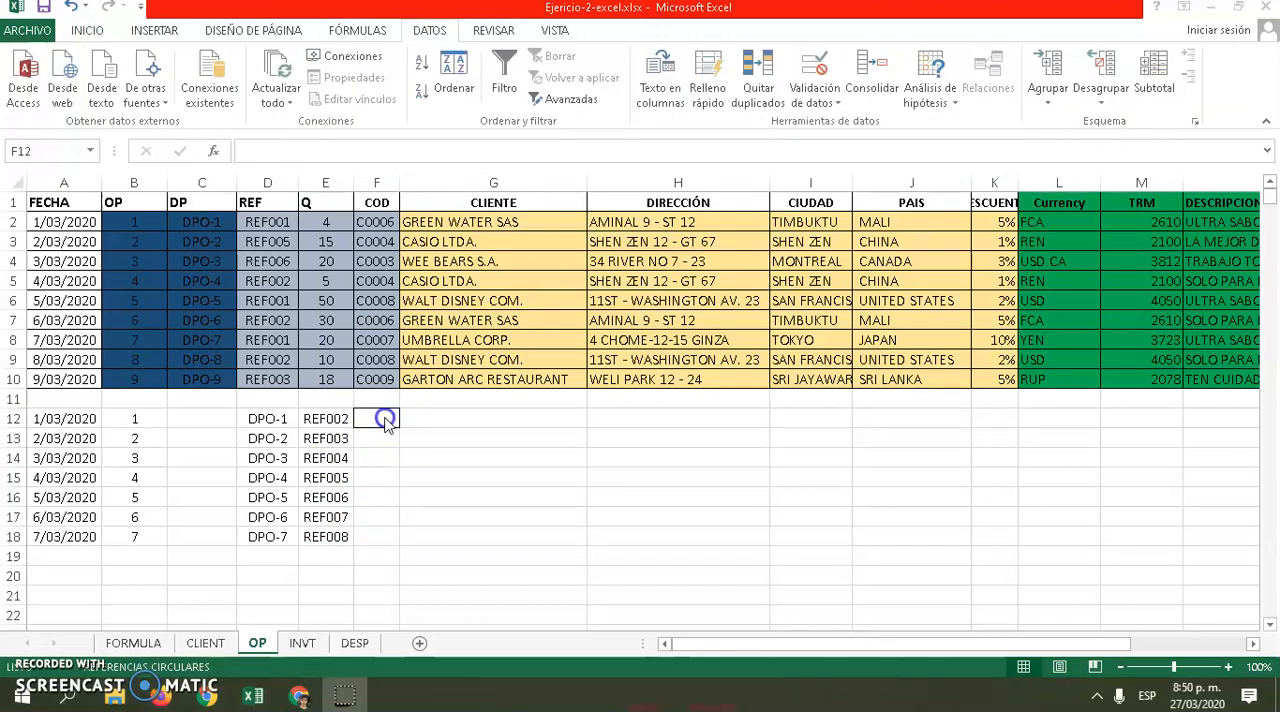
click(312, 204)
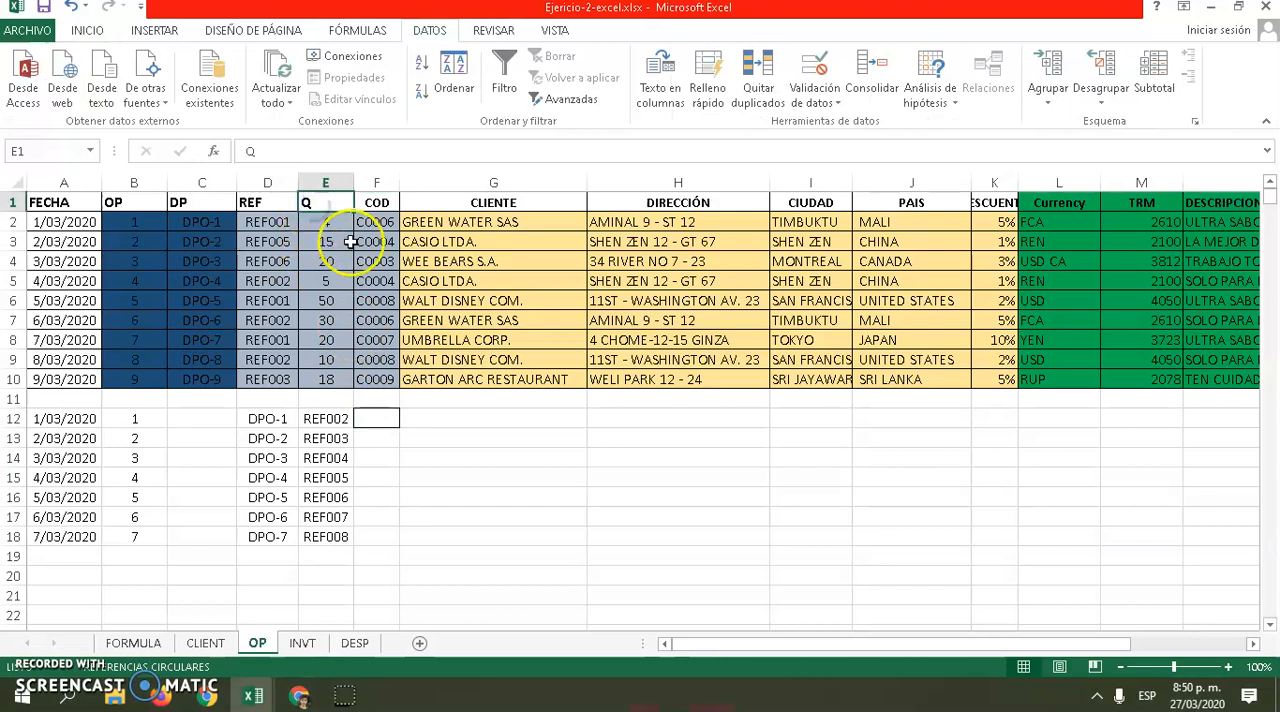
click(386, 416)
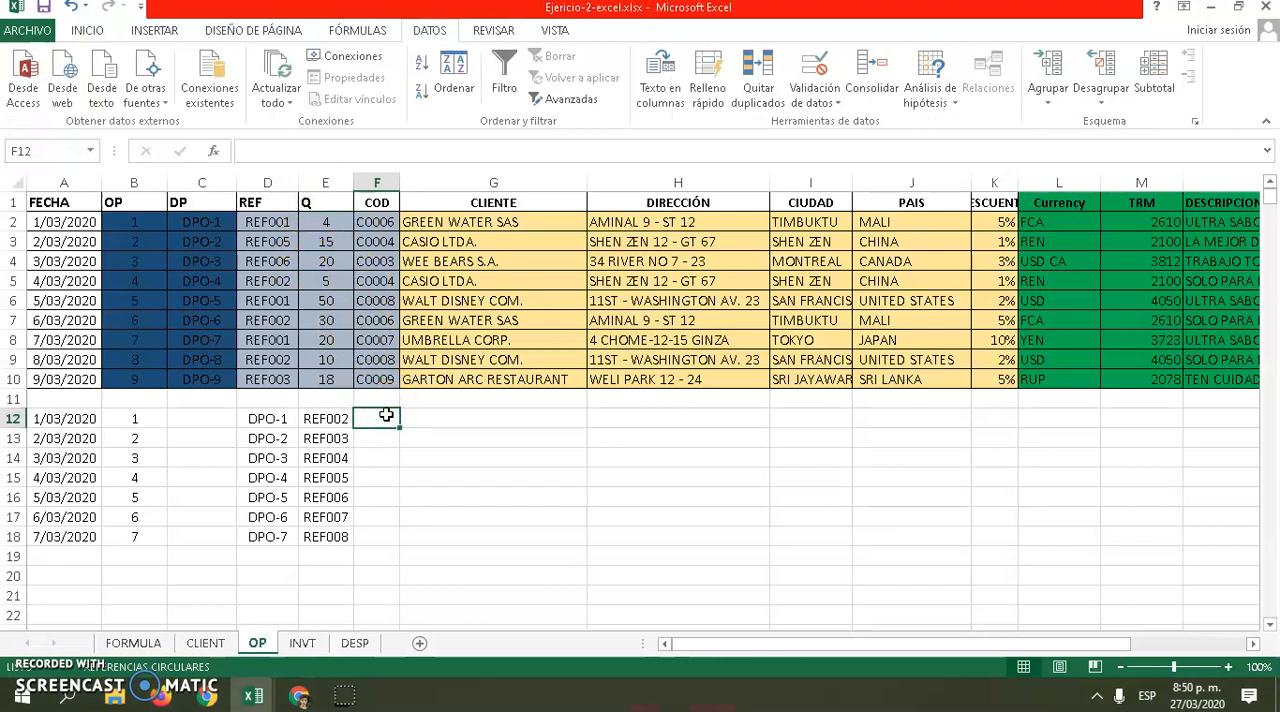
click(336, 222)
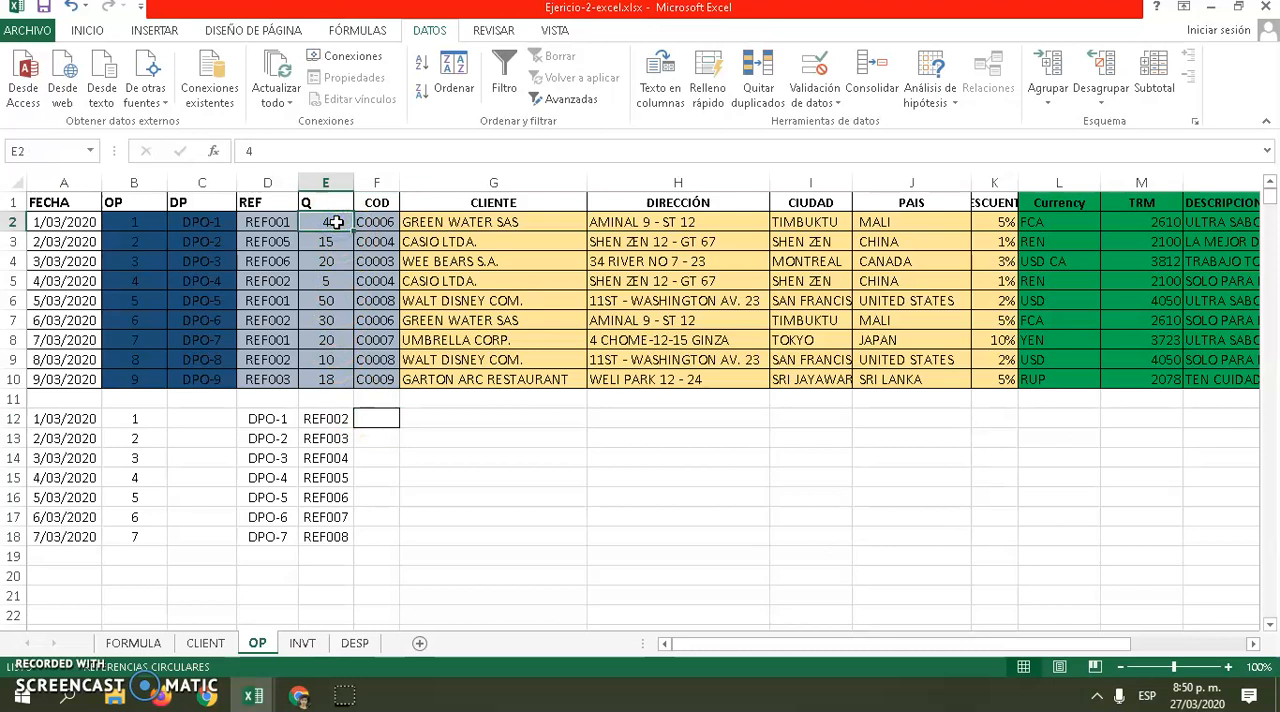
text(20)
key(Return)
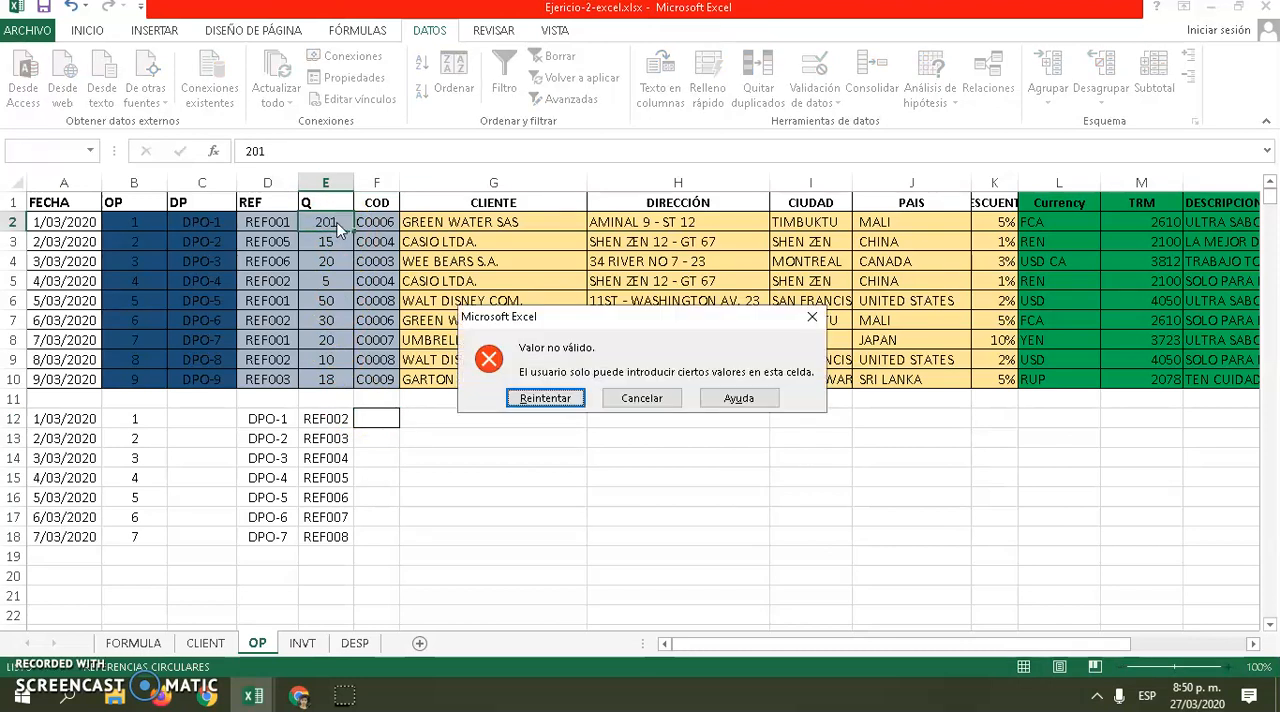
click(654, 396)
Apply data validation to cell F12 that allows decimal values between 0 and 200
click(380, 418)
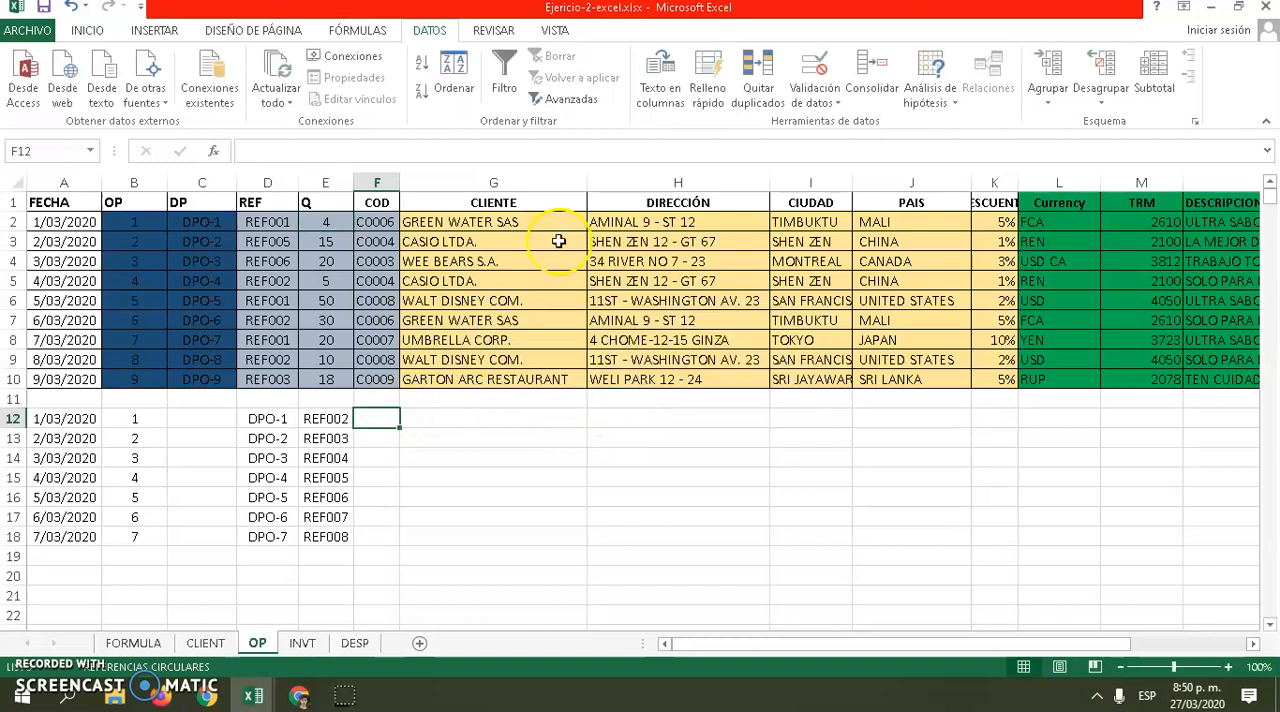
click(814, 65)
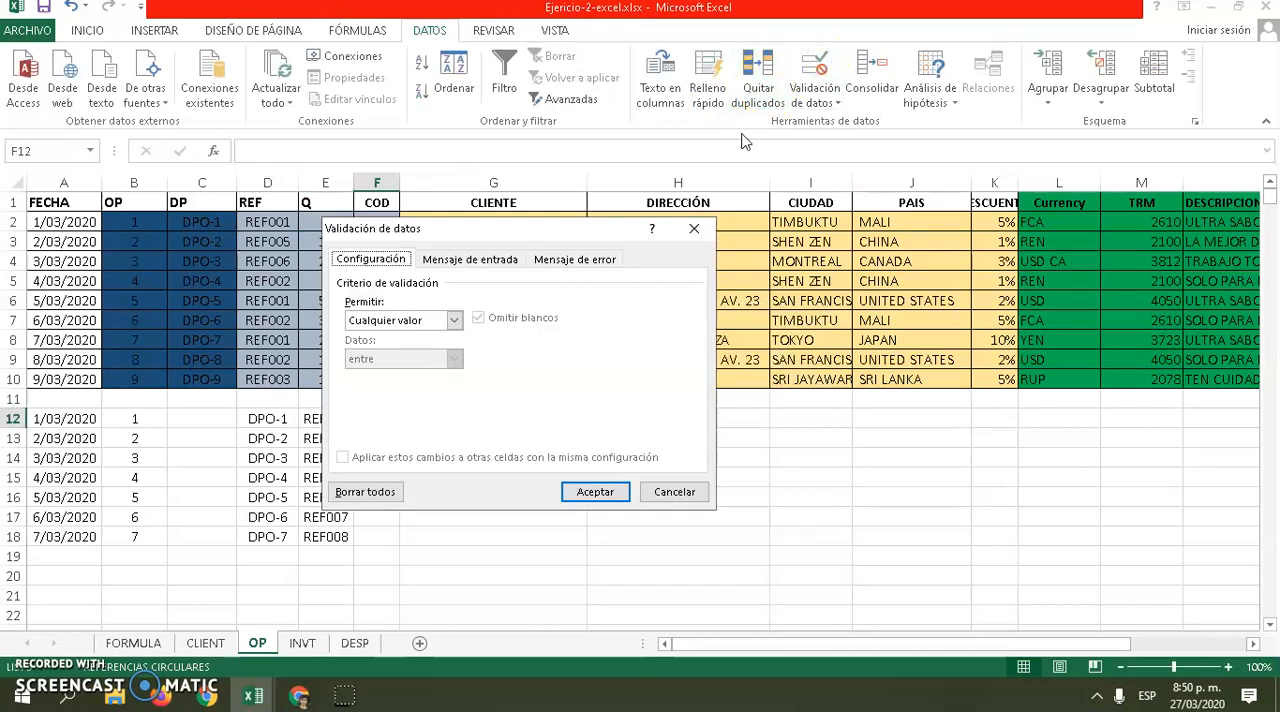
click(454, 320)
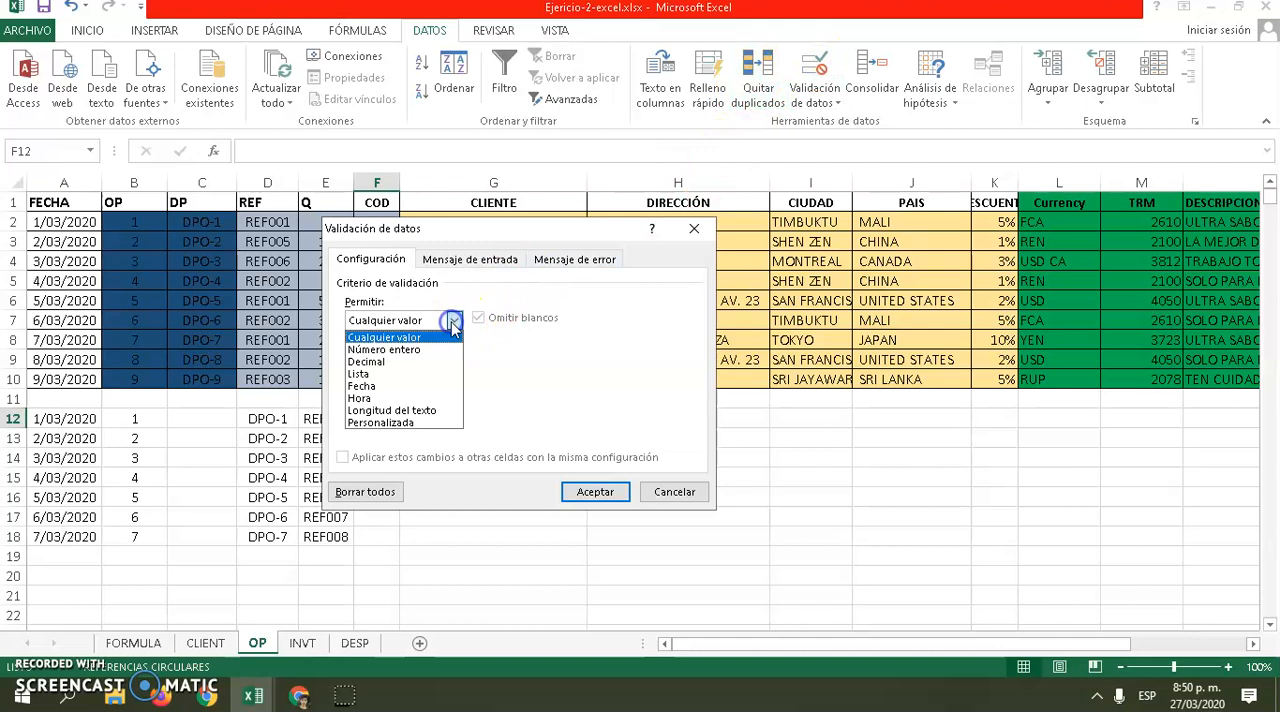
click(400, 362)
click(422, 395)
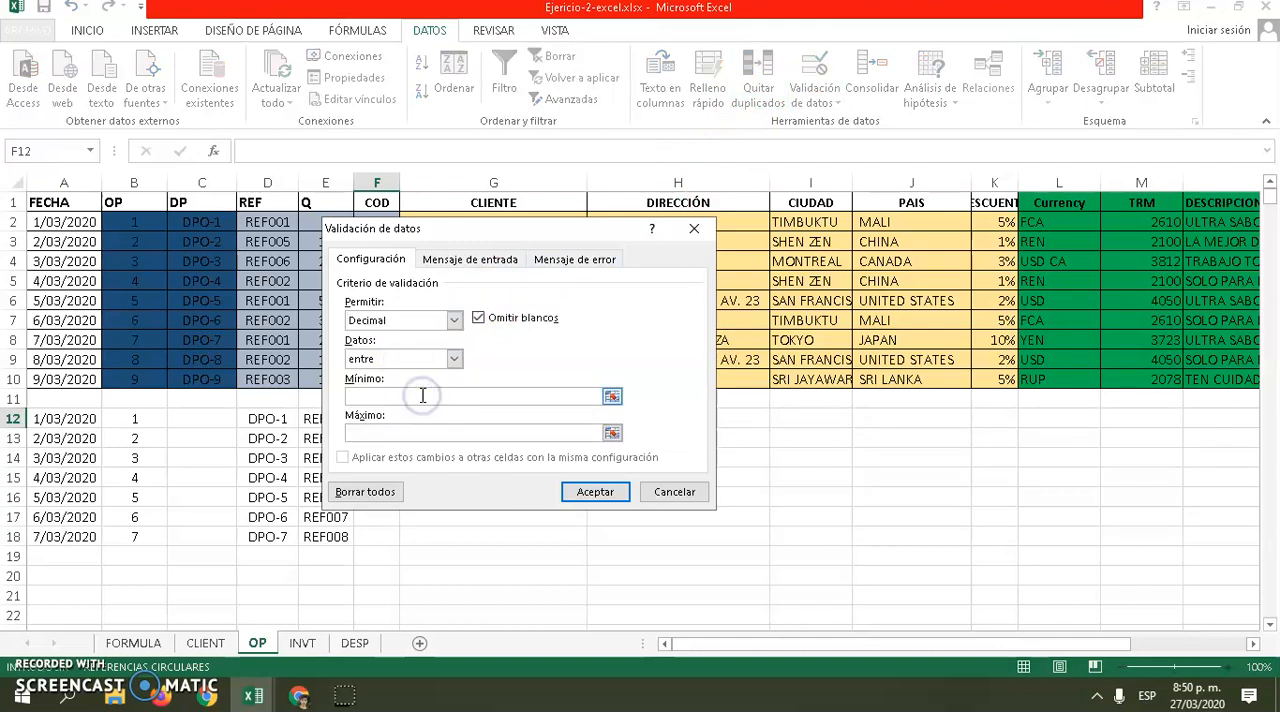
text(0)
click(423, 430)
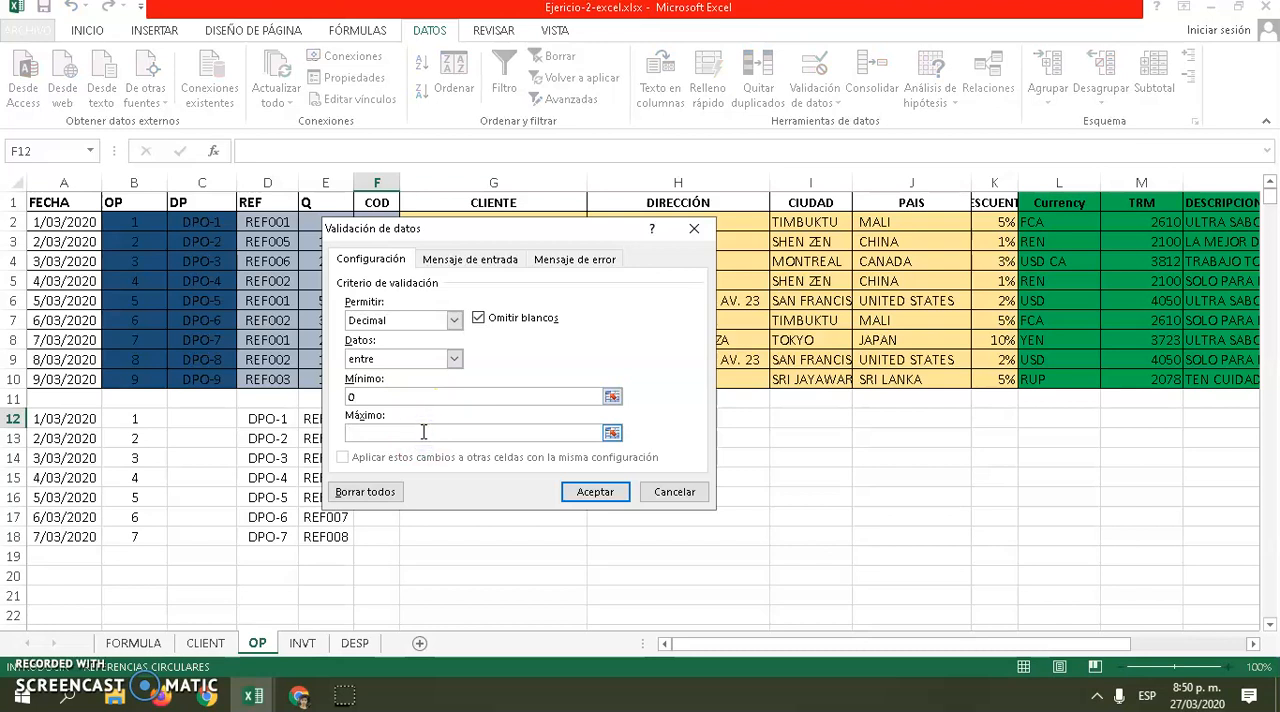
text(200)
click(592, 491)
Try to enter 201 in cell F12 to test the quantity limit, and cancel the entry
click(377, 418)
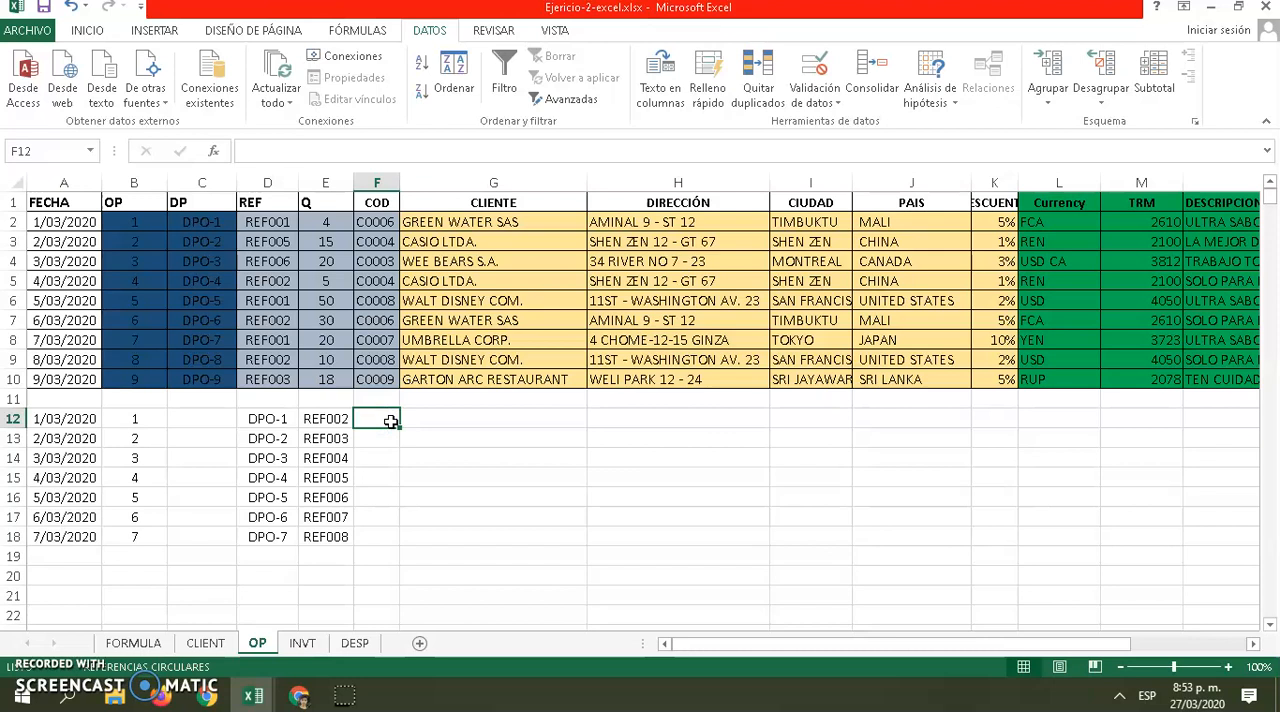
text(20)
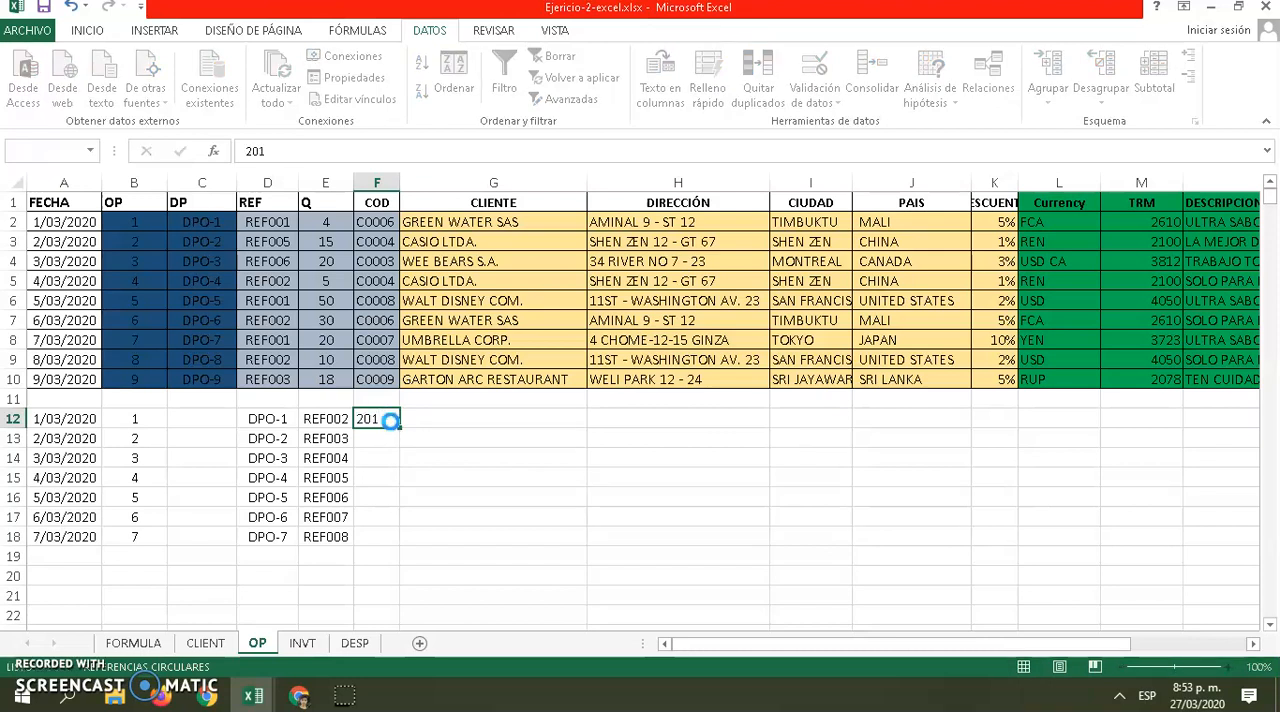
text(1)
key(Return)
click(625, 477)
Enter the quantity 4 in cell F12
click(385, 420)
text(4)
click(378, 420)
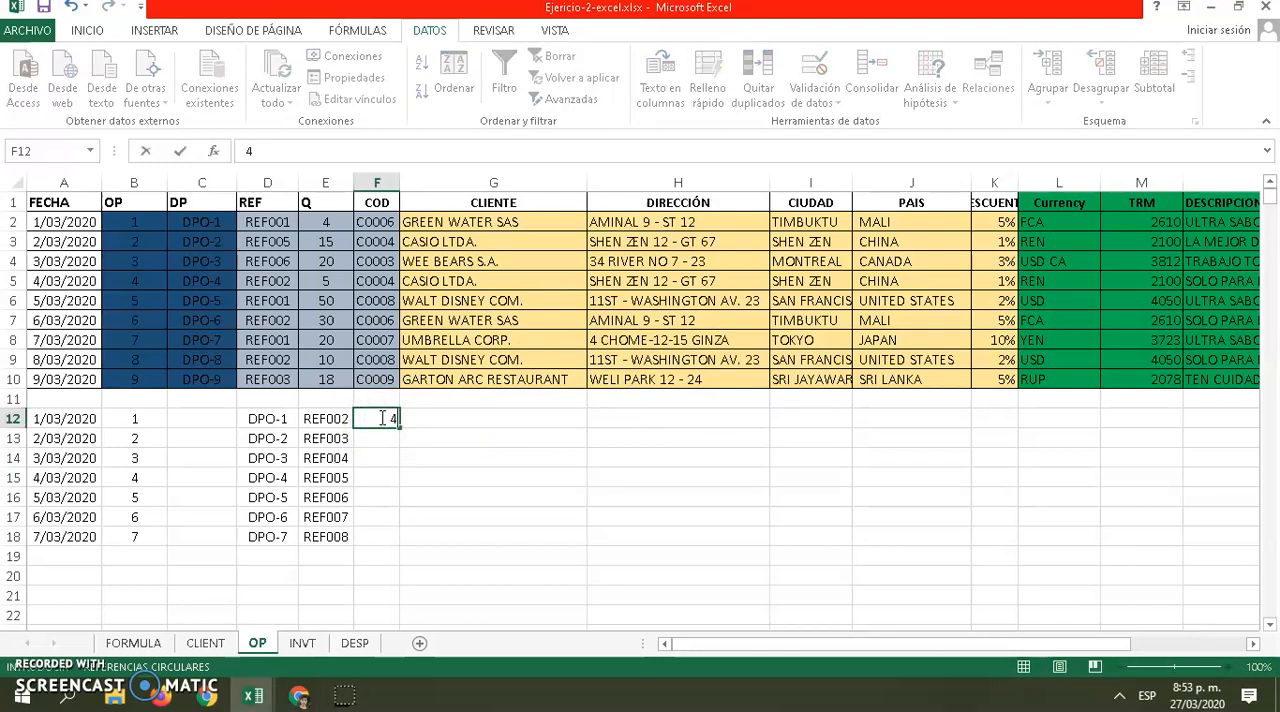
key(Return)
click(390, 418)
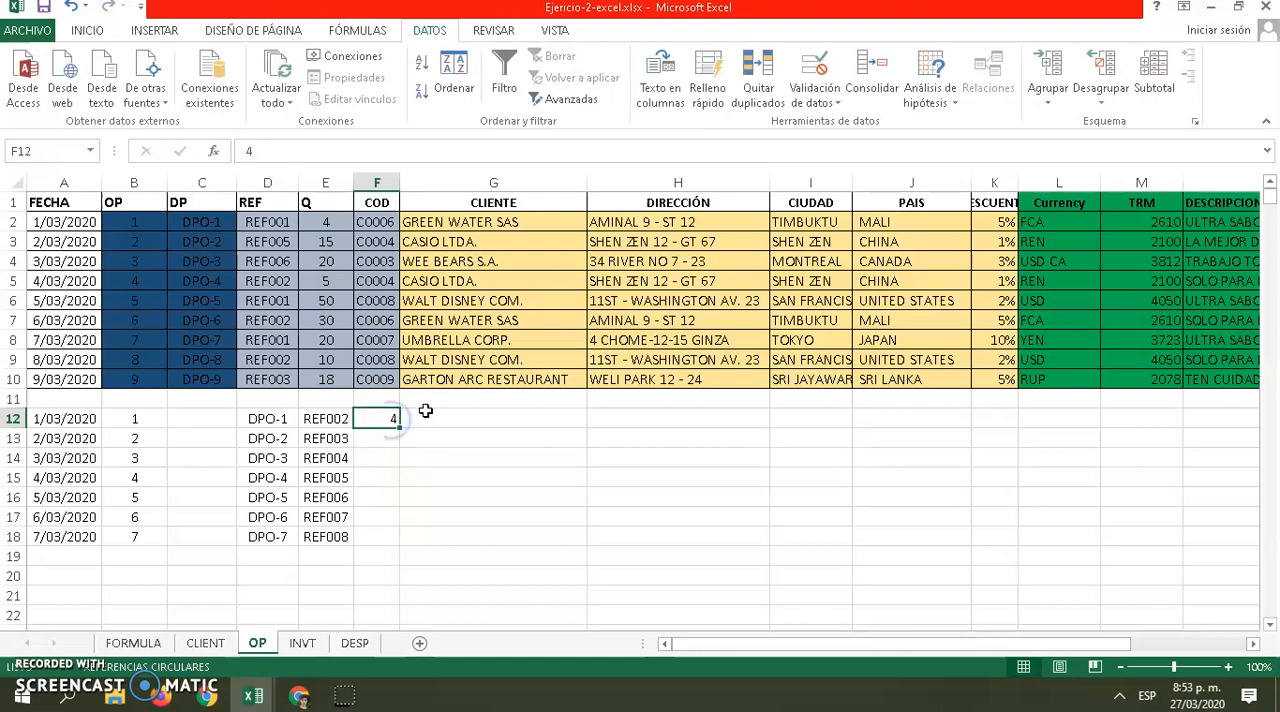
click(371, 221)
click(366, 244)
click(371, 222)
click(408, 223)
click(376, 250)
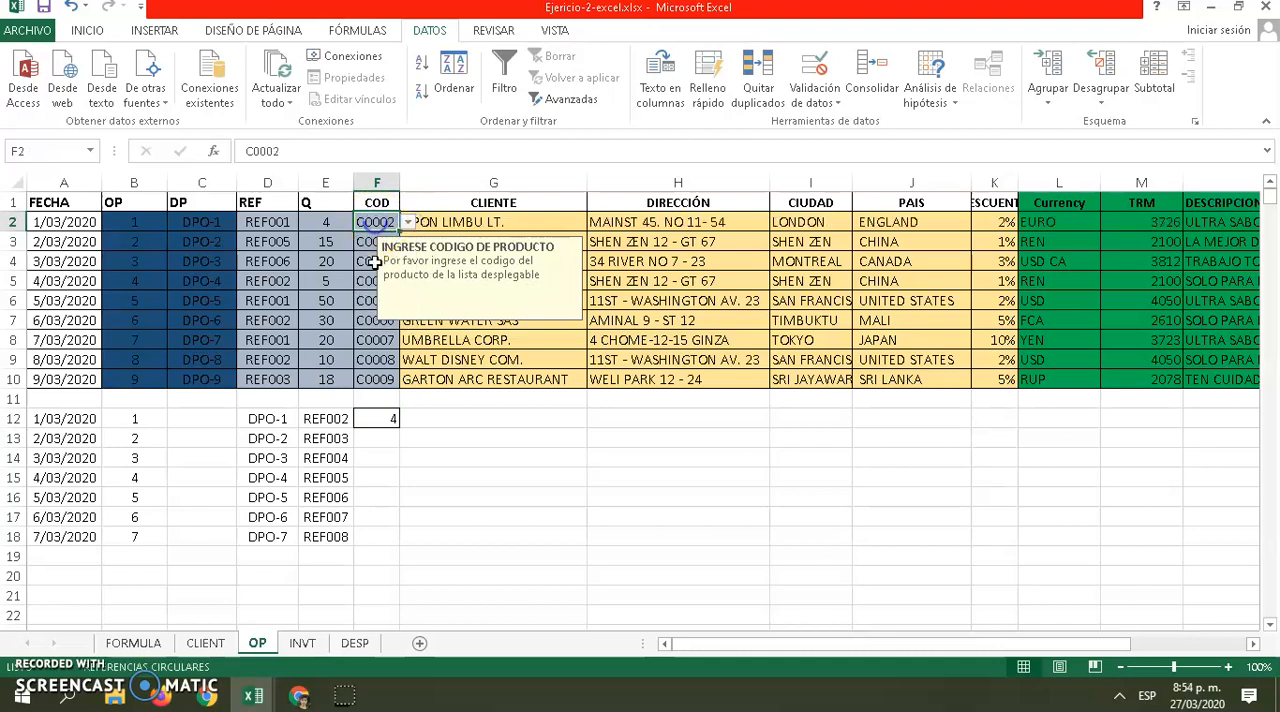
Apply list data validation to cell G12 using the client codes in CLIENT!$A$2:$A$10 as the source
click(428, 417)
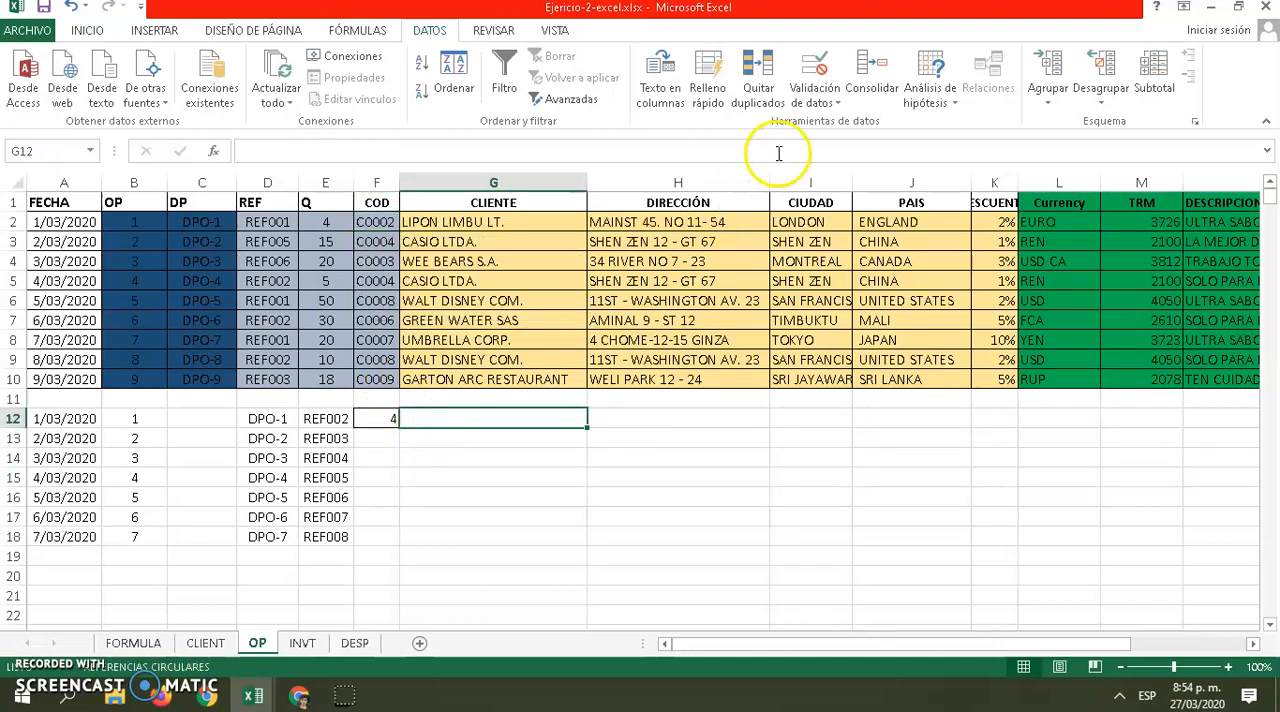
click(822, 68)
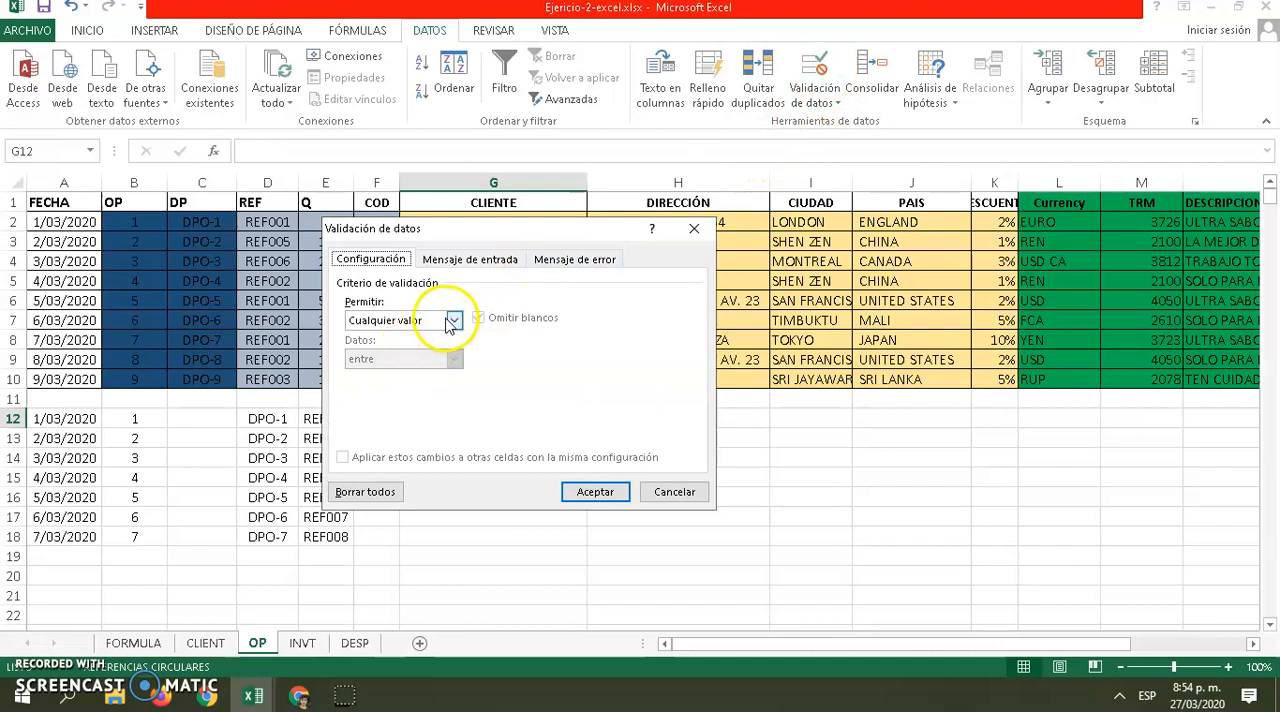
click(453, 320)
click(362, 380)
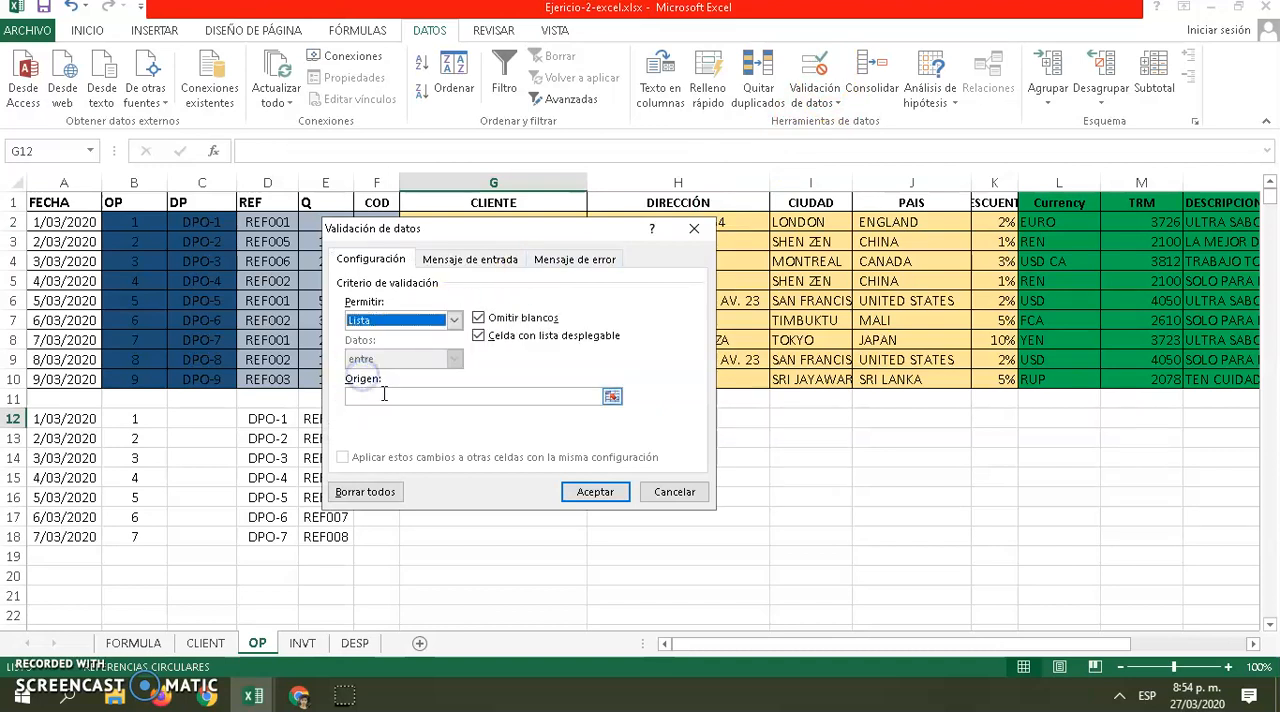
click(611, 396)
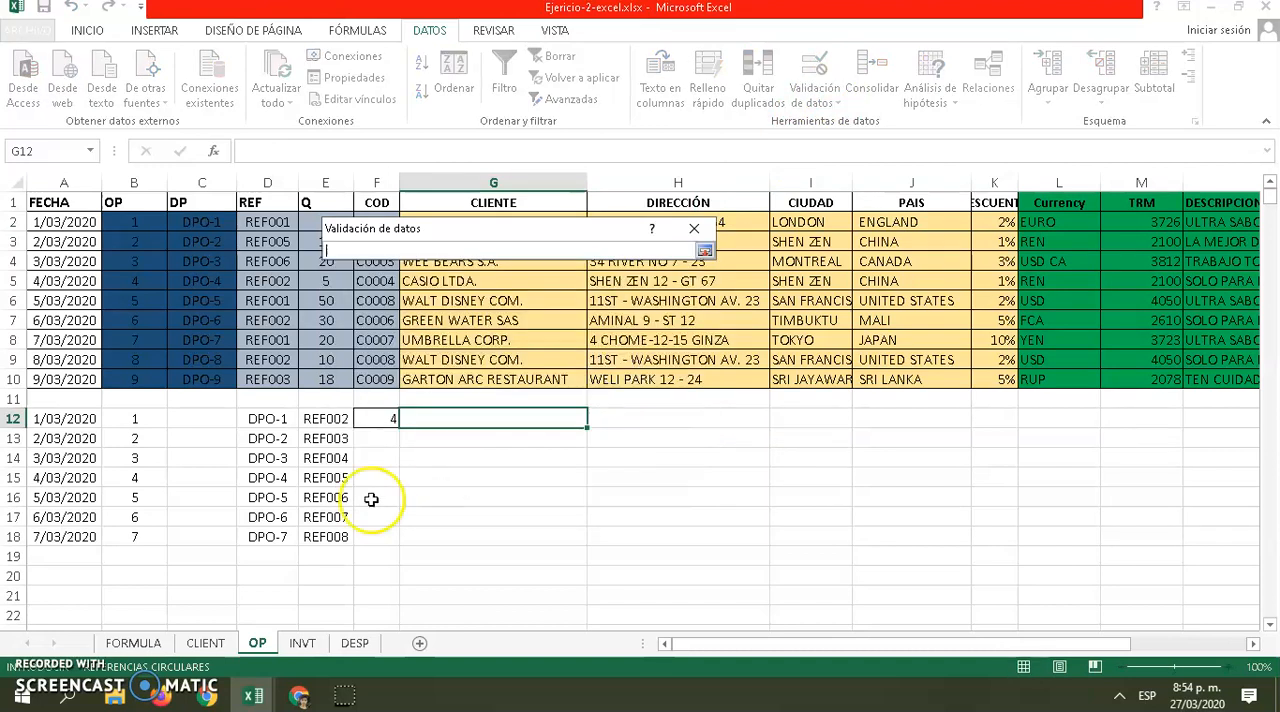
click(197, 645)
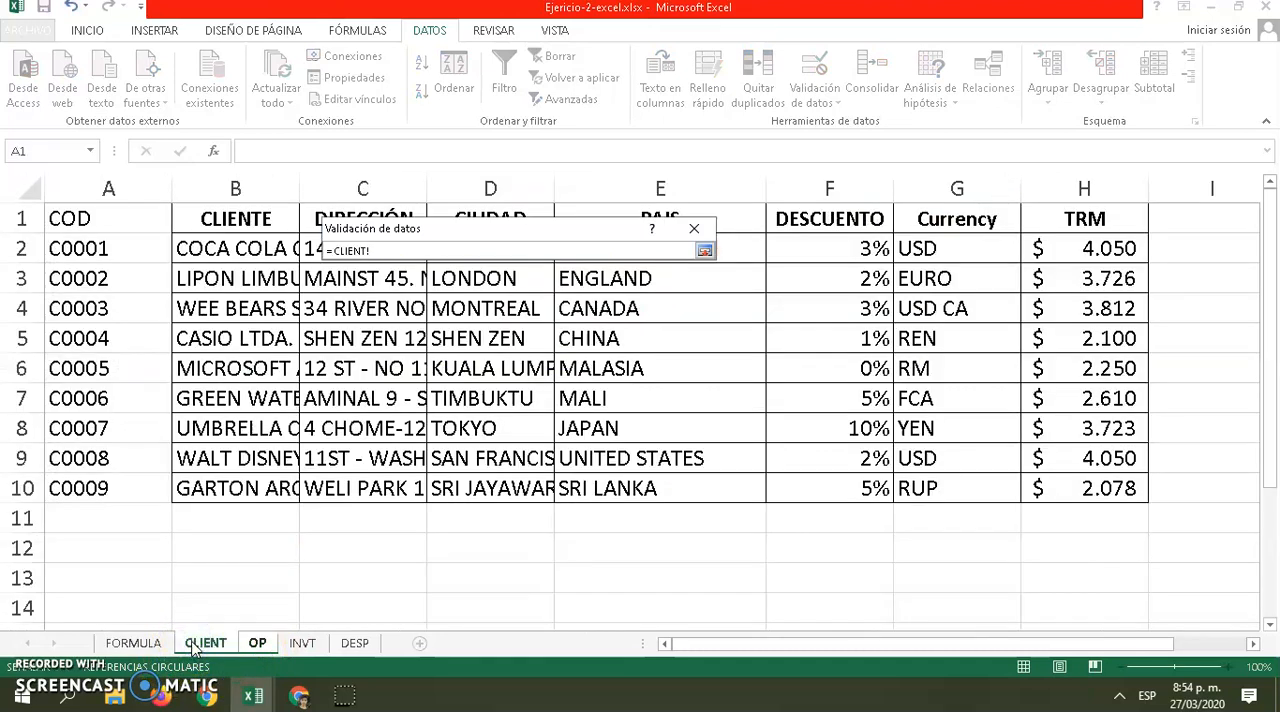
drag(95, 248, 105, 485)
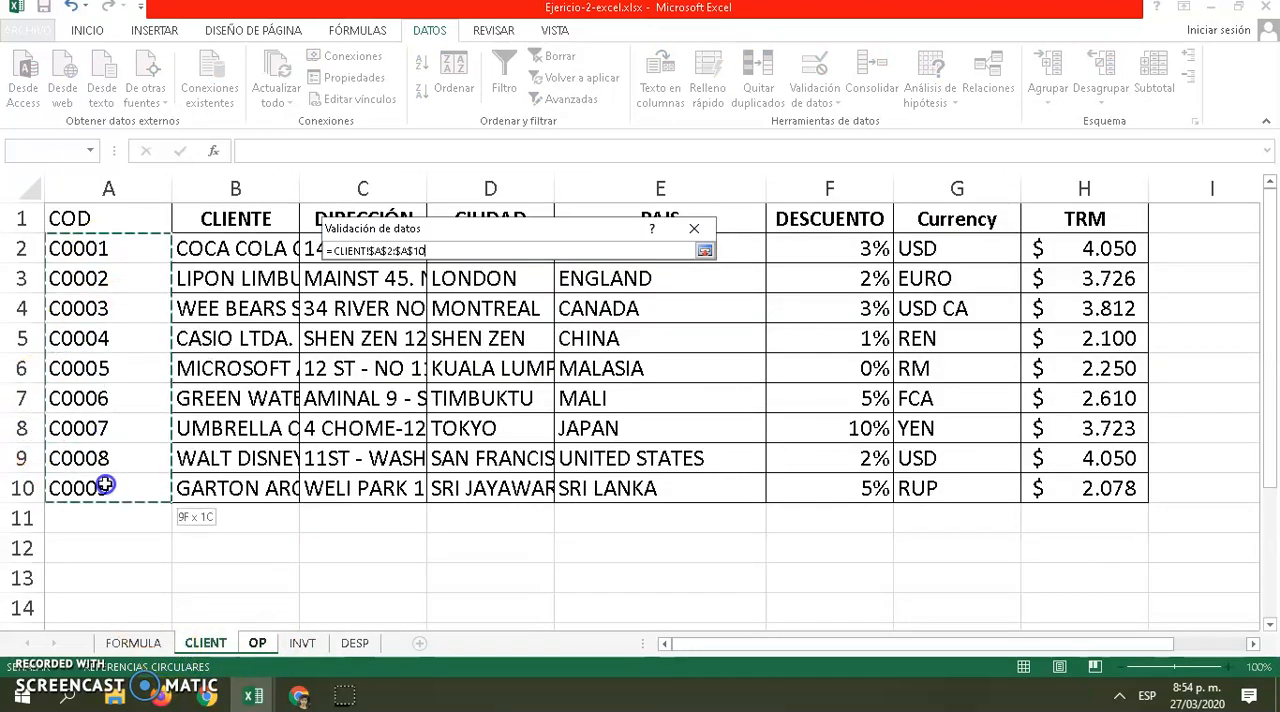
click(705, 250)
click(588, 489)
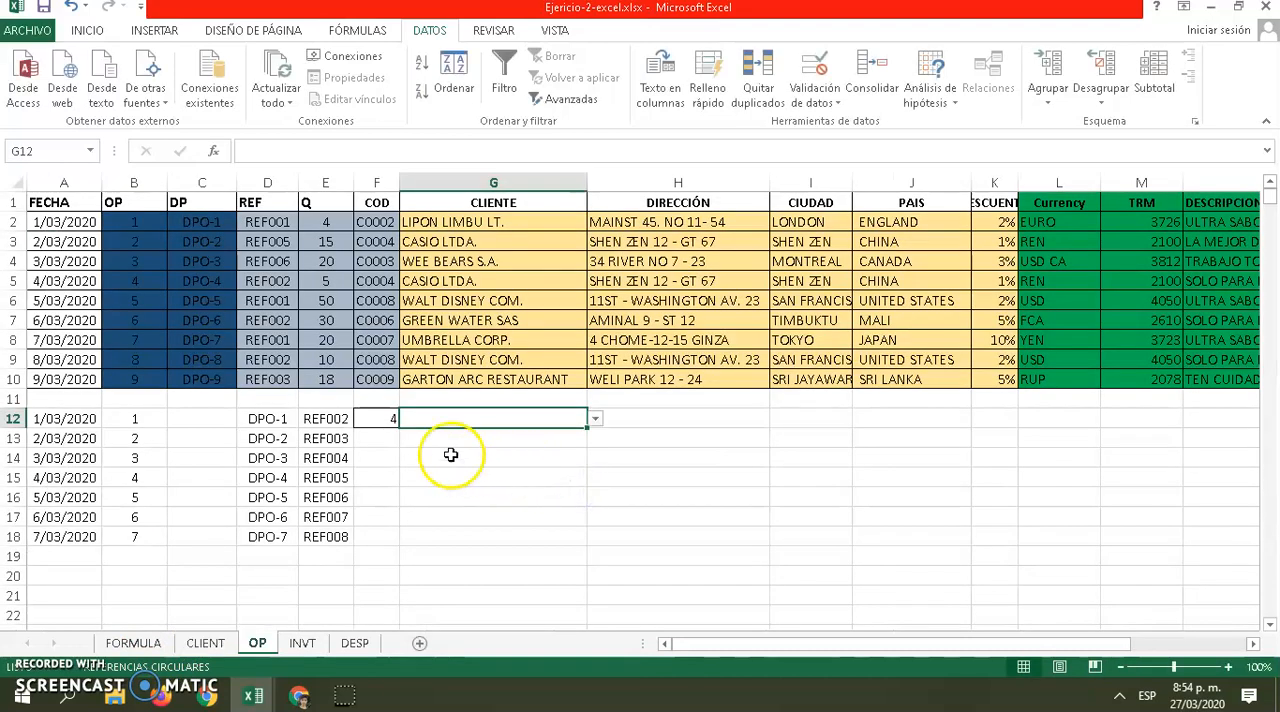
Try the client code of LIPON LIMBU LT. in cell G12 and settle on the code of GARTON ARC RESTAURANT
click(602, 422)
click(557, 424)
click(594, 420)
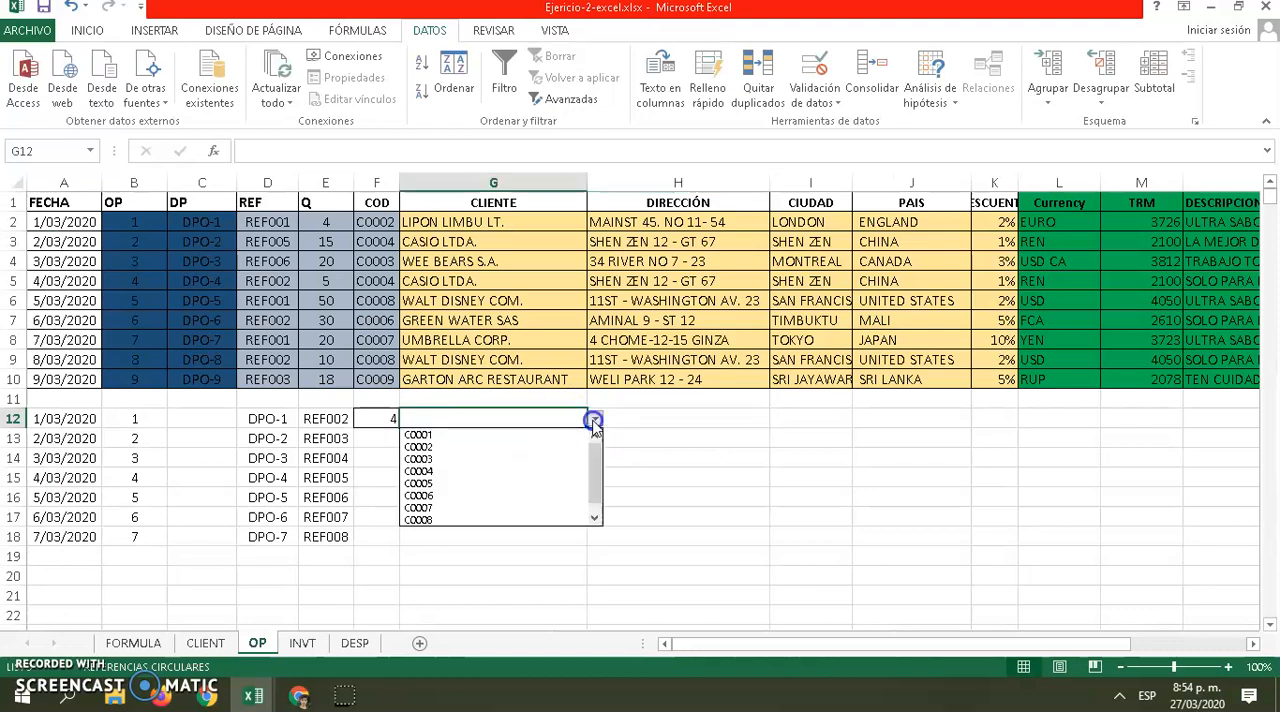
click(496, 442)
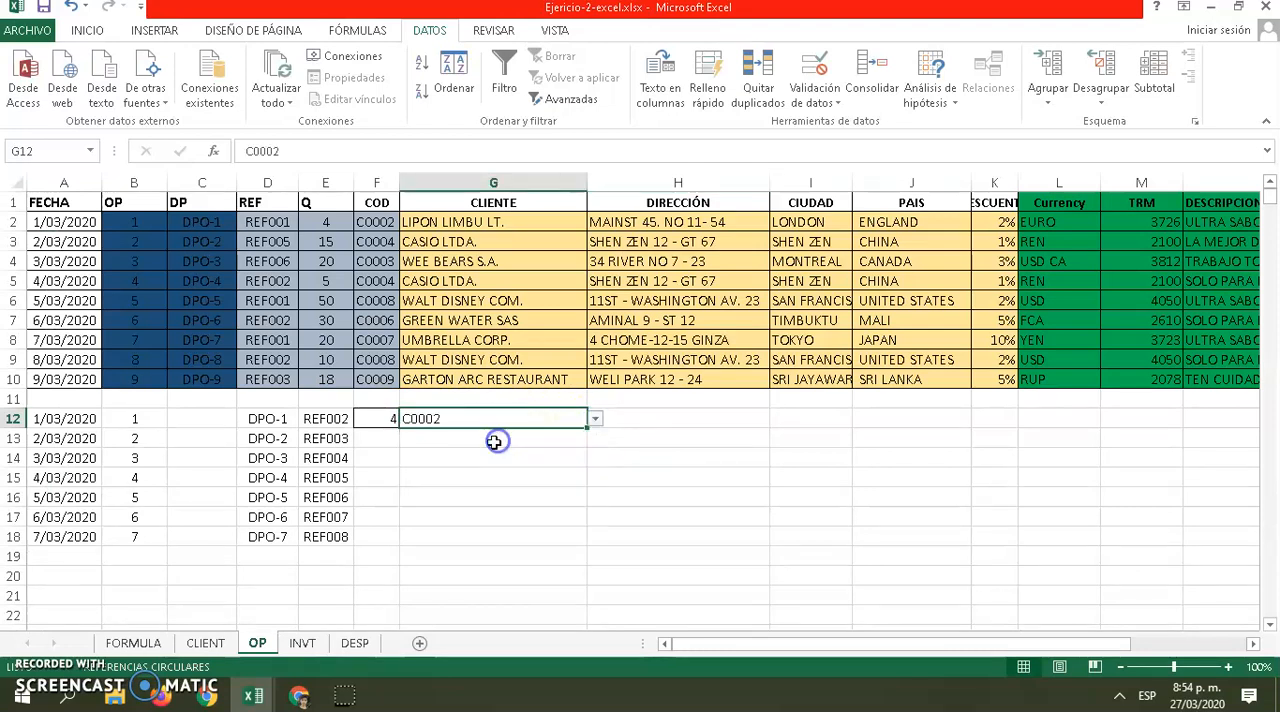
click(594, 420)
click(465, 519)
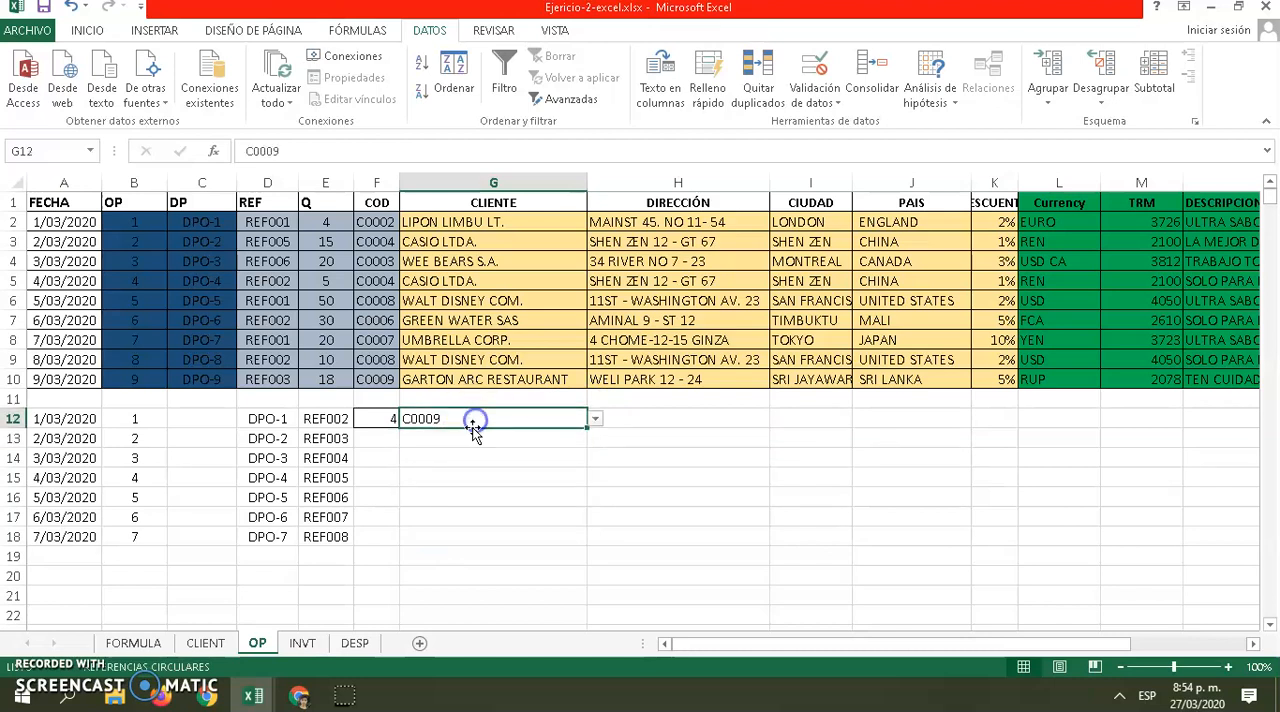
Fill the client code in G12 down through cell G17 as a series
click(587, 433)
click(563, 420)
drag(587, 428, 503, 526)
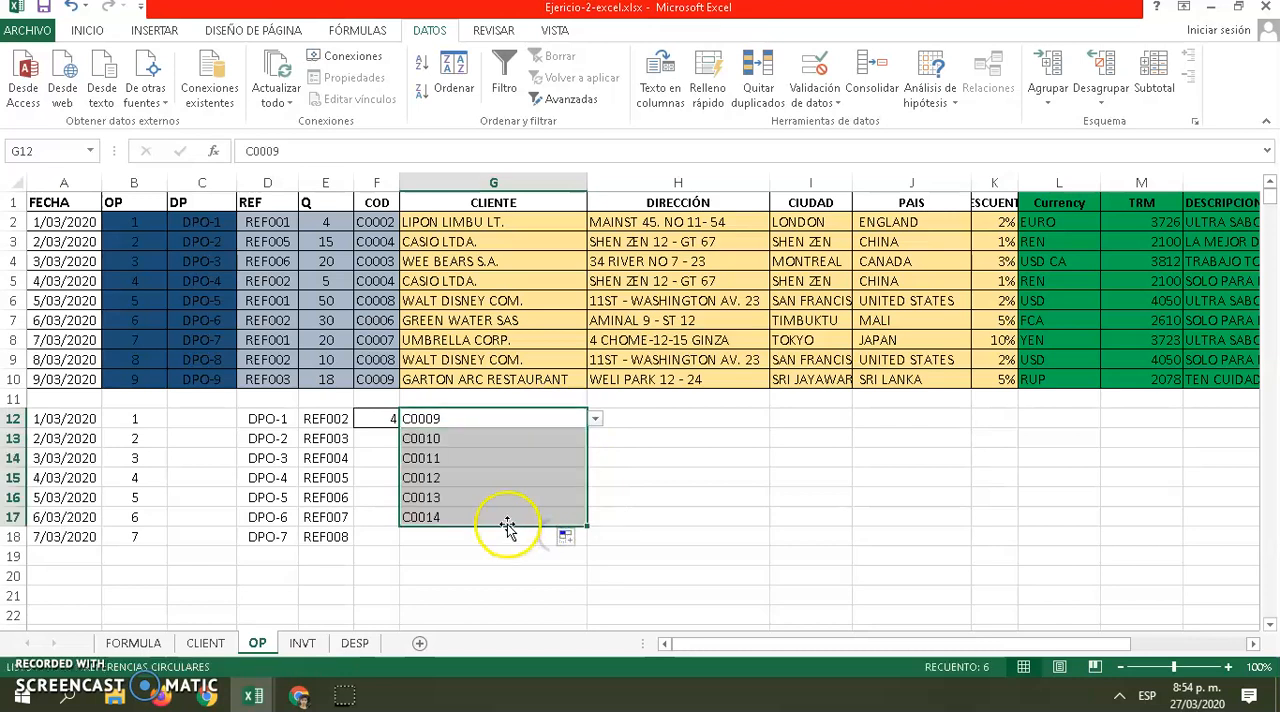
click(534, 510)
click(479, 441)
click(472, 416)
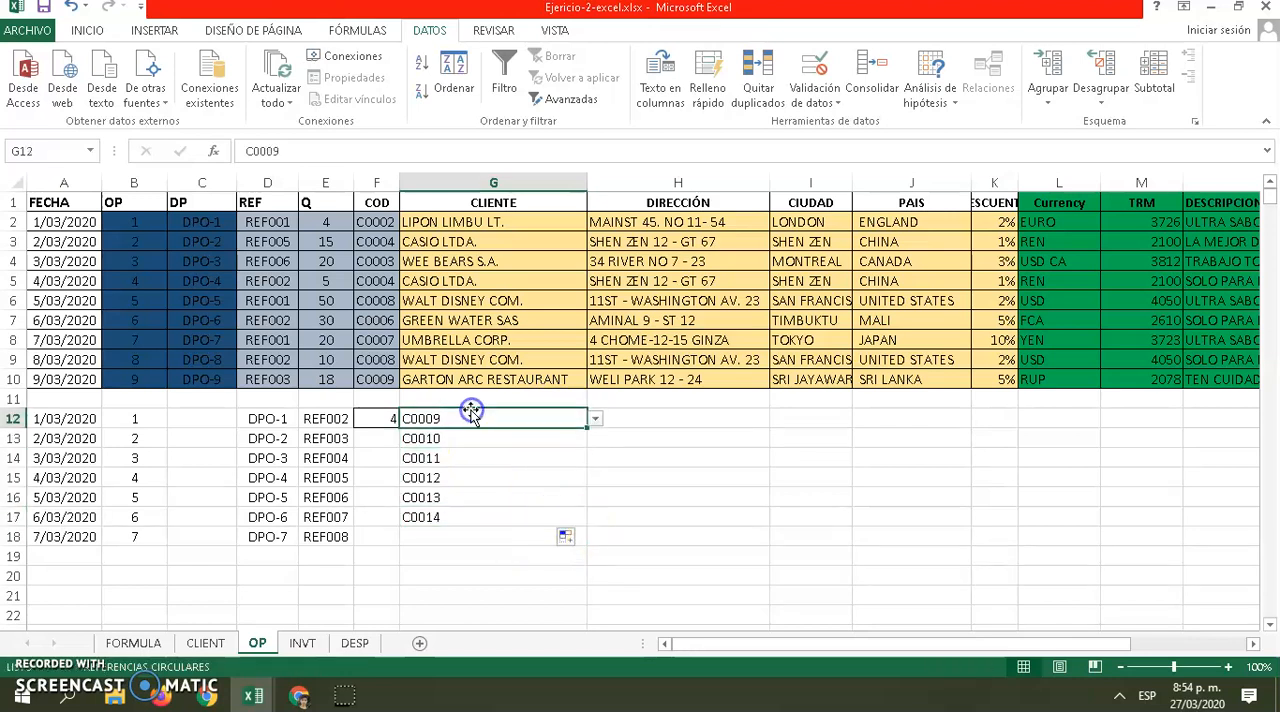
Examine how the CLIENTE formula in G2 looks up the client name from its code, and compare with cells G12 and H12
click(480, 436)
click(477, 423)
click(592, 428)
click(531, 423)
click(644, 419)
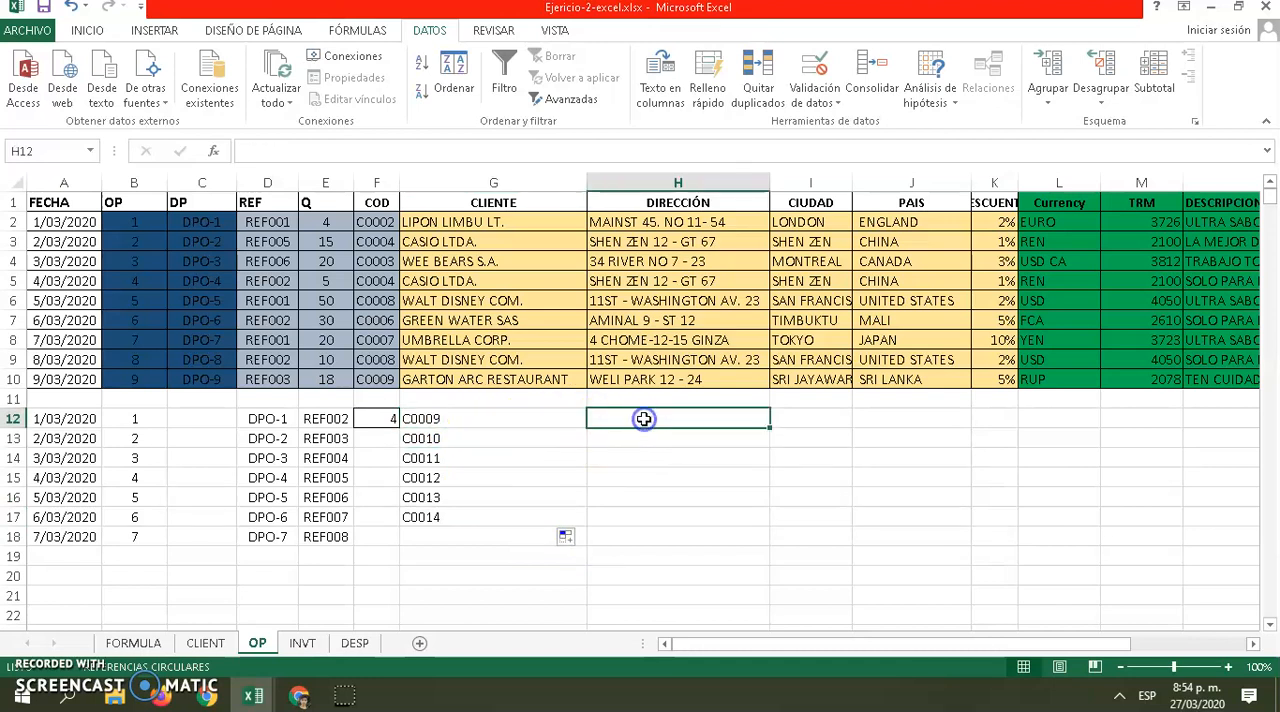
click(521, 223)
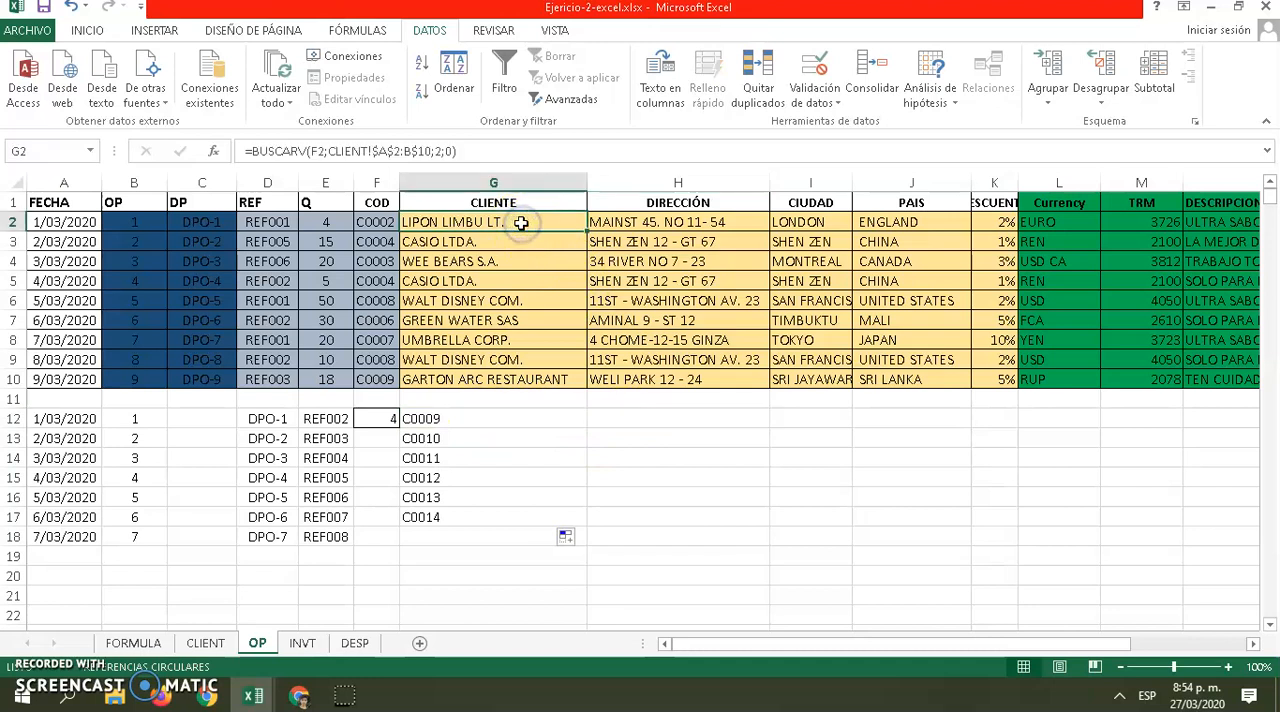
click(482, 241)
click(481, 225)
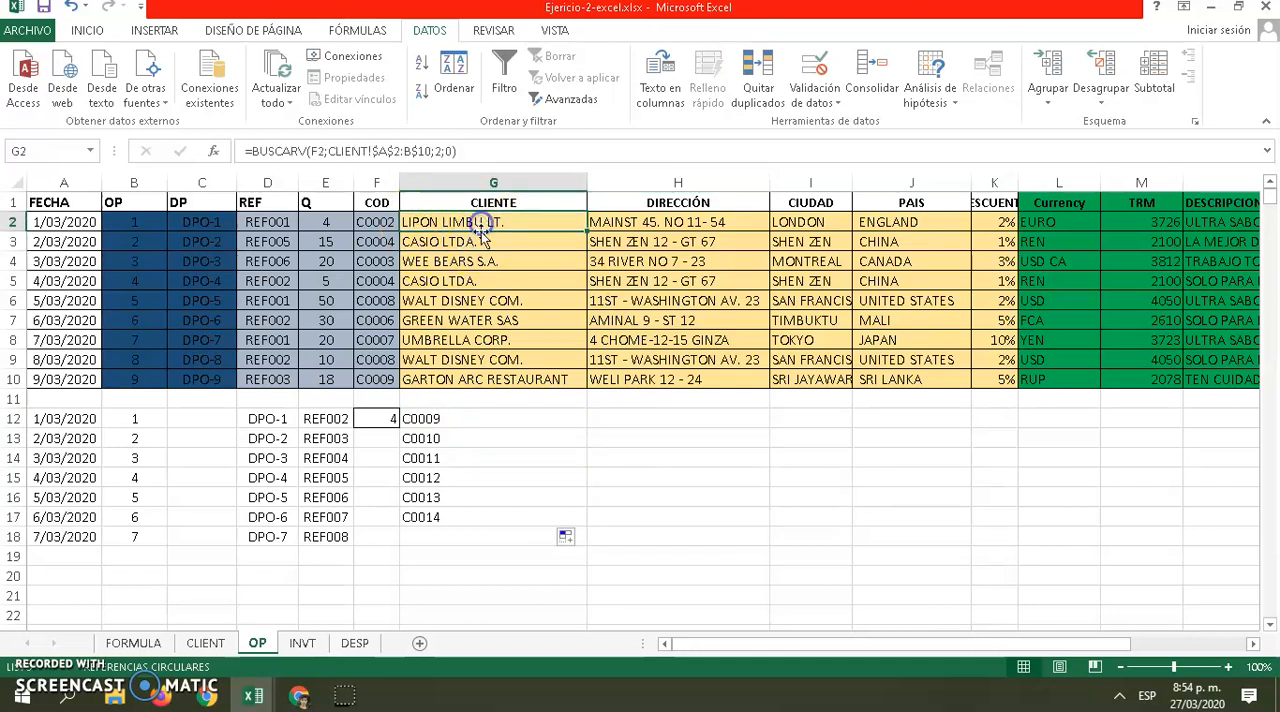
click(648, 422)
click(471, 430)
click(465, 419)
click(681, 426)
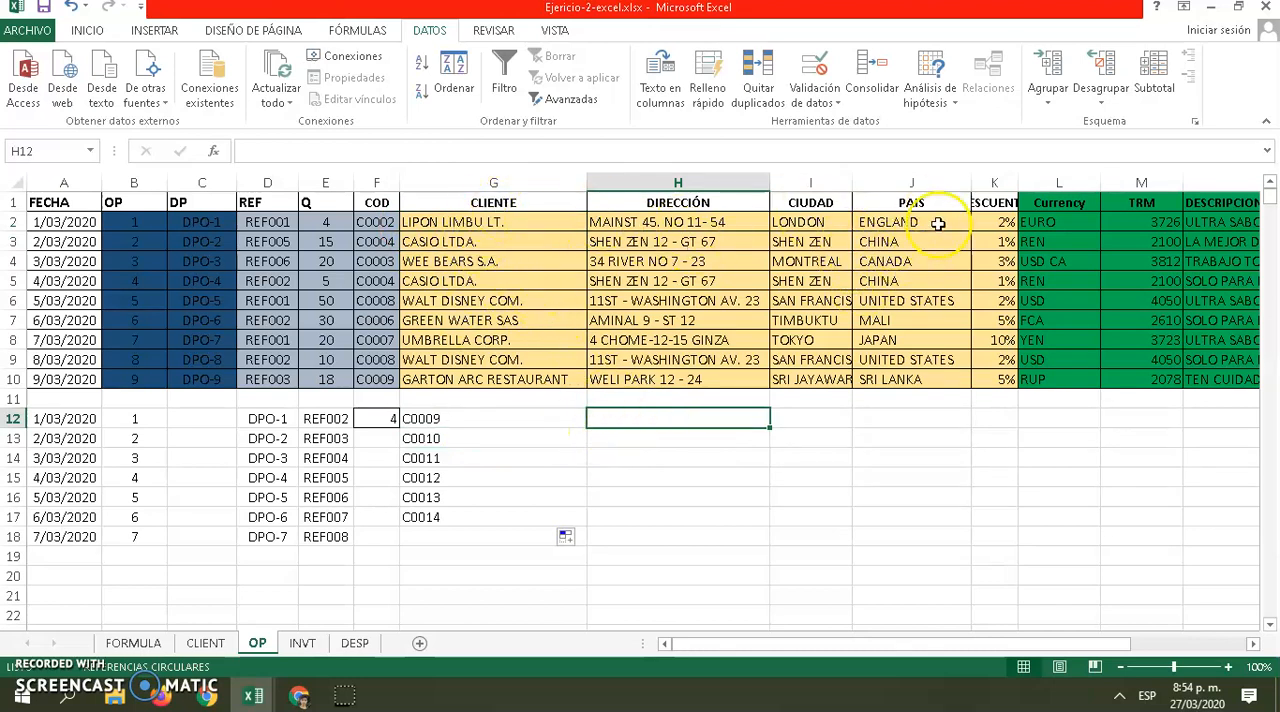
Enter the formula =BUSCARV(G12;CLIENT!A1:H10;2;FALSO) in cell H12 to look up the client name
click(610, 417)
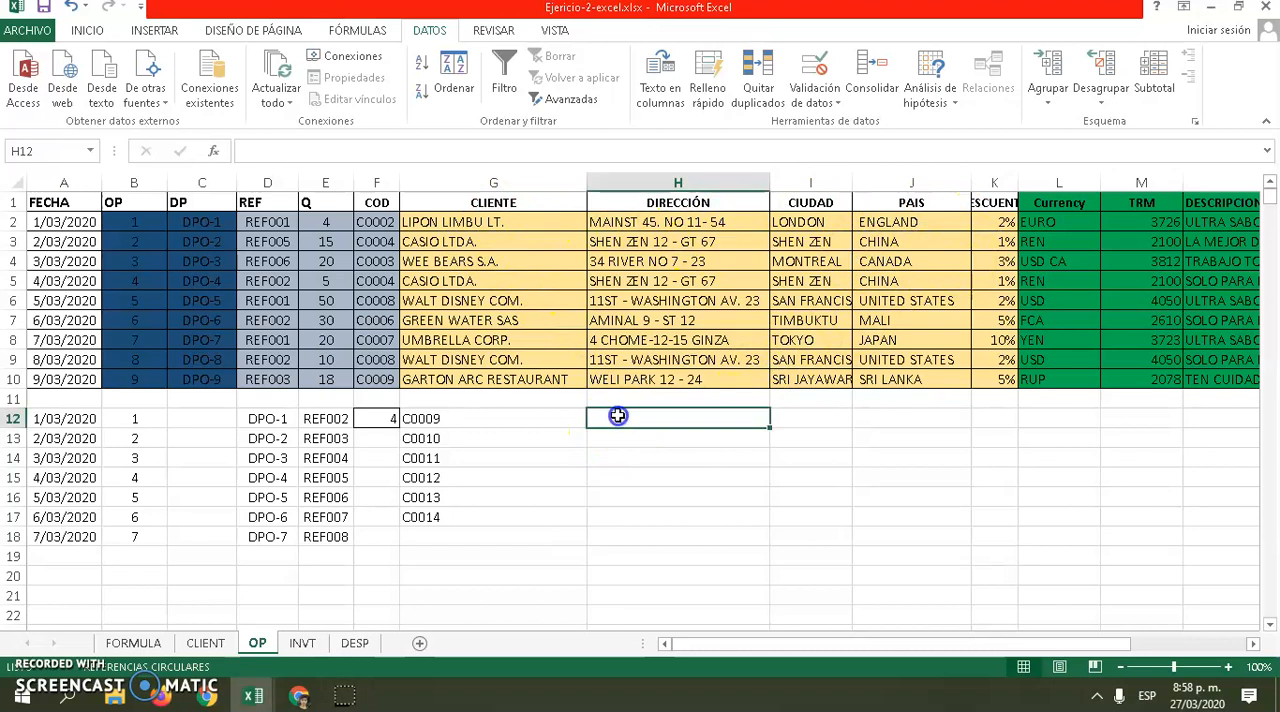
text(=BUSCAR)
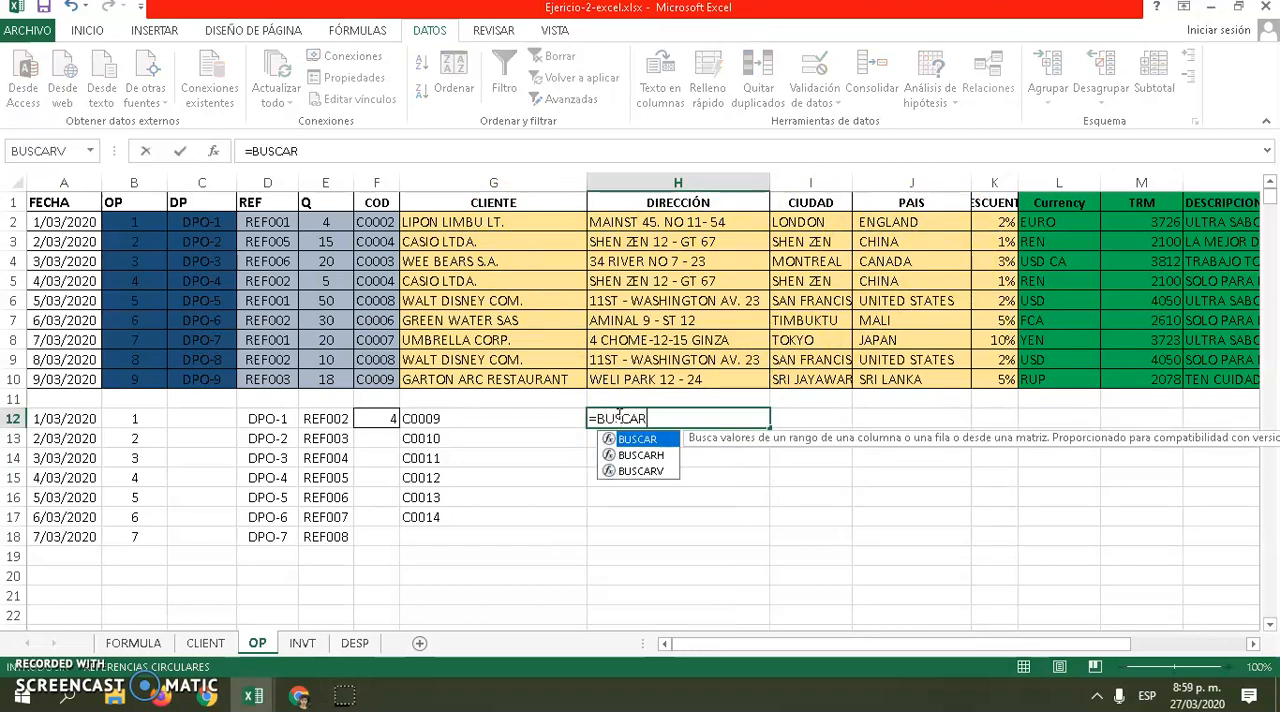
double_click(640, 470)
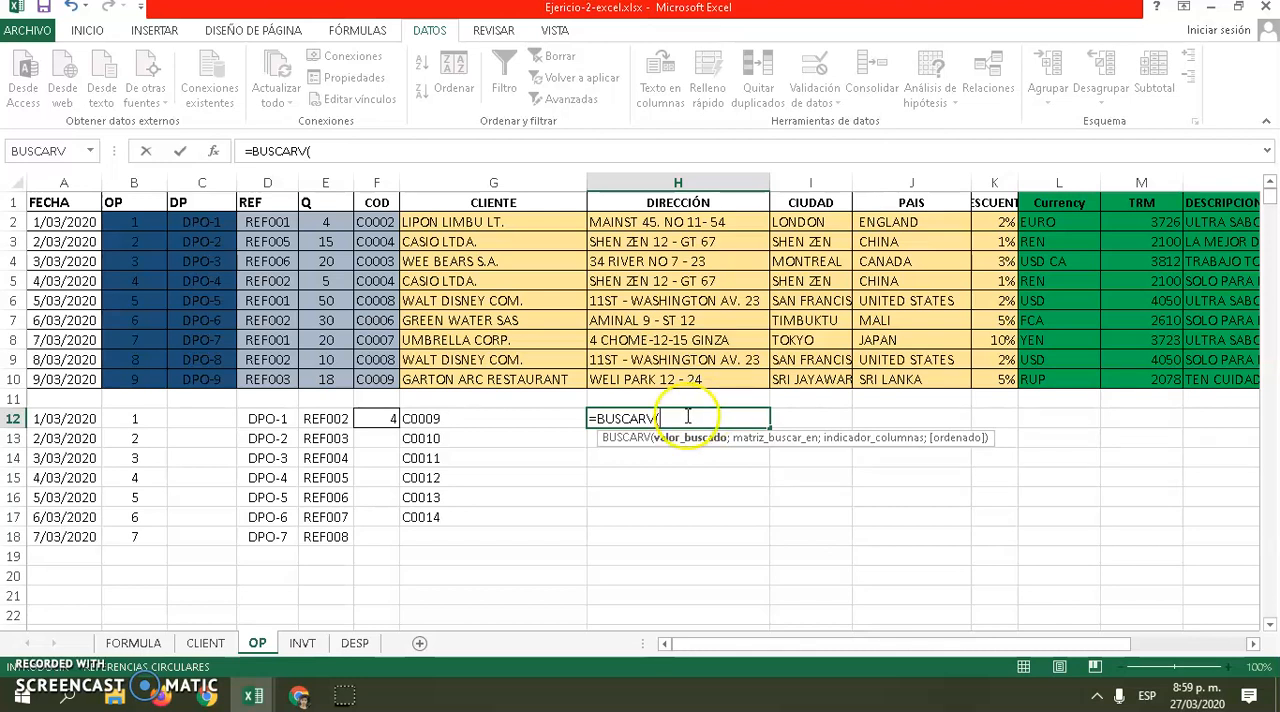
click(444, 423)
text(;)
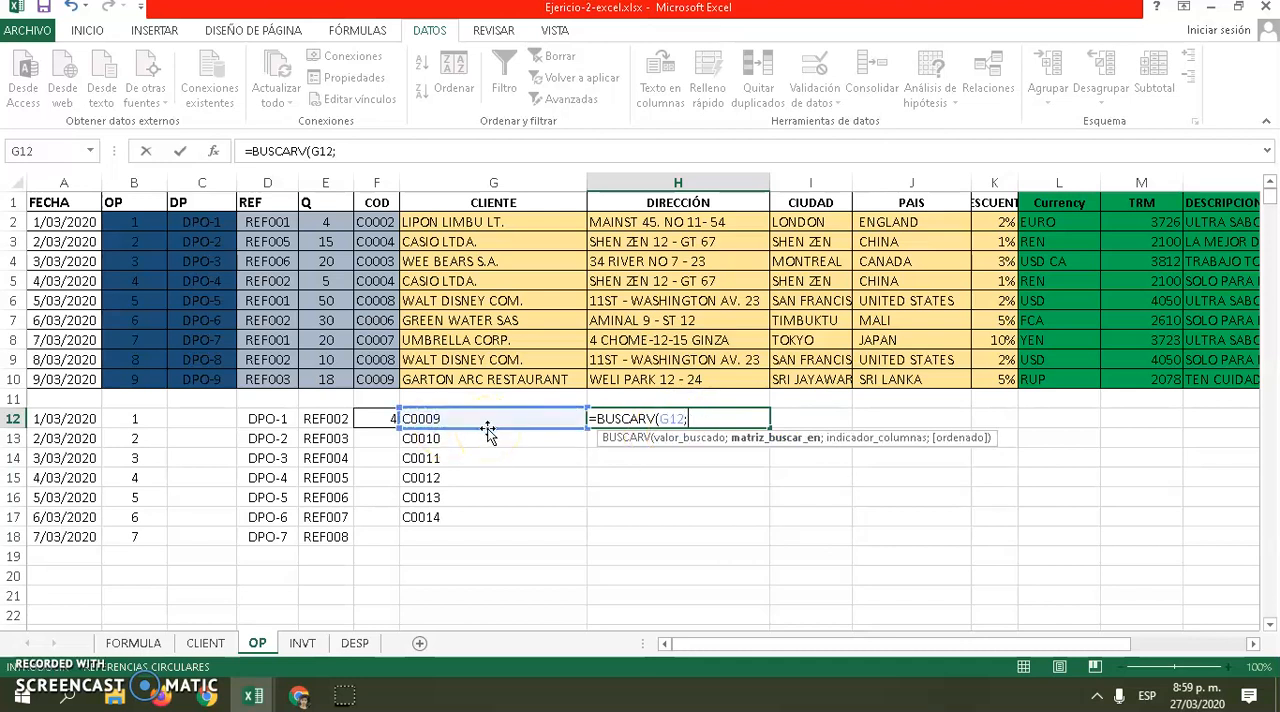
click(198, 641)
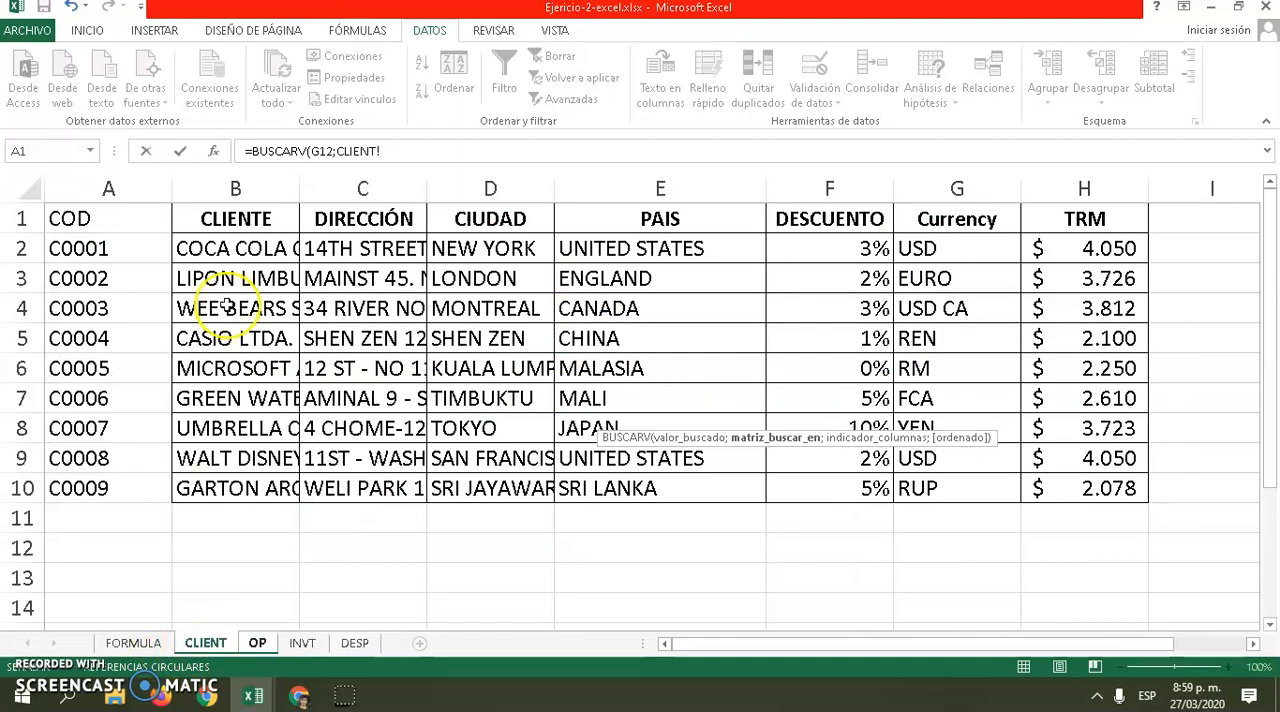
drag(105, 215, 1081, 501)
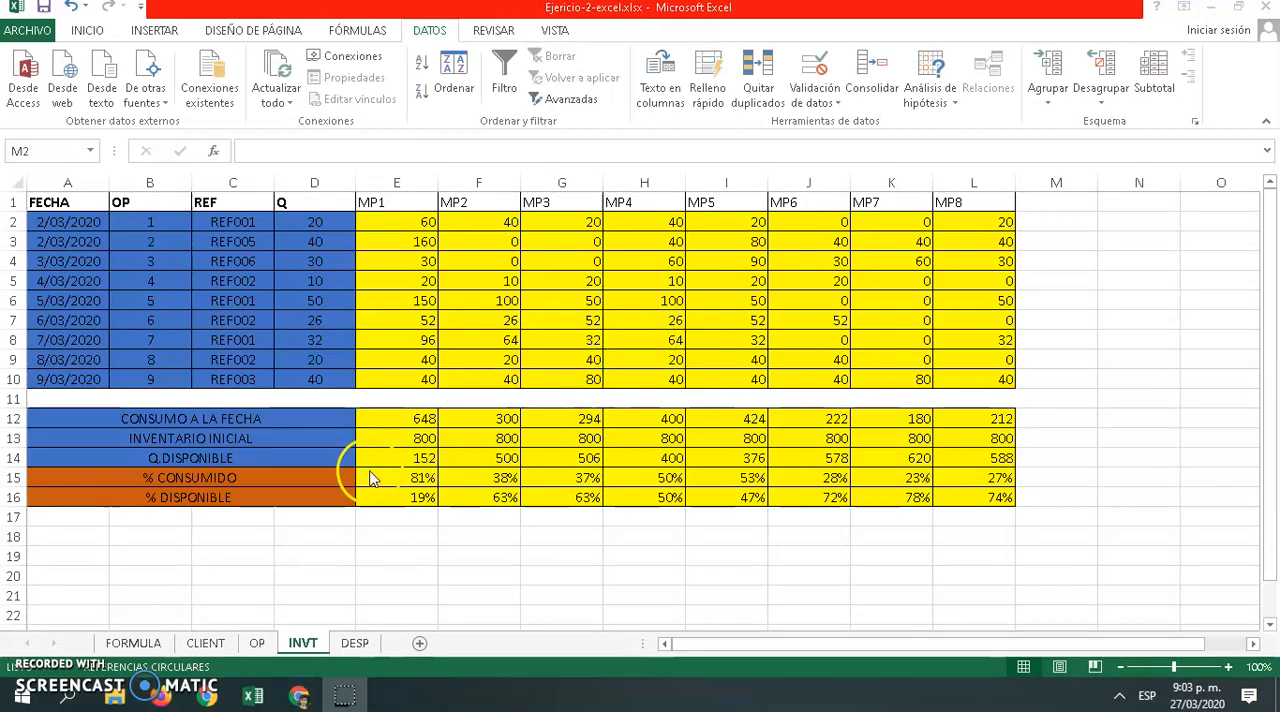
click(258, 643)
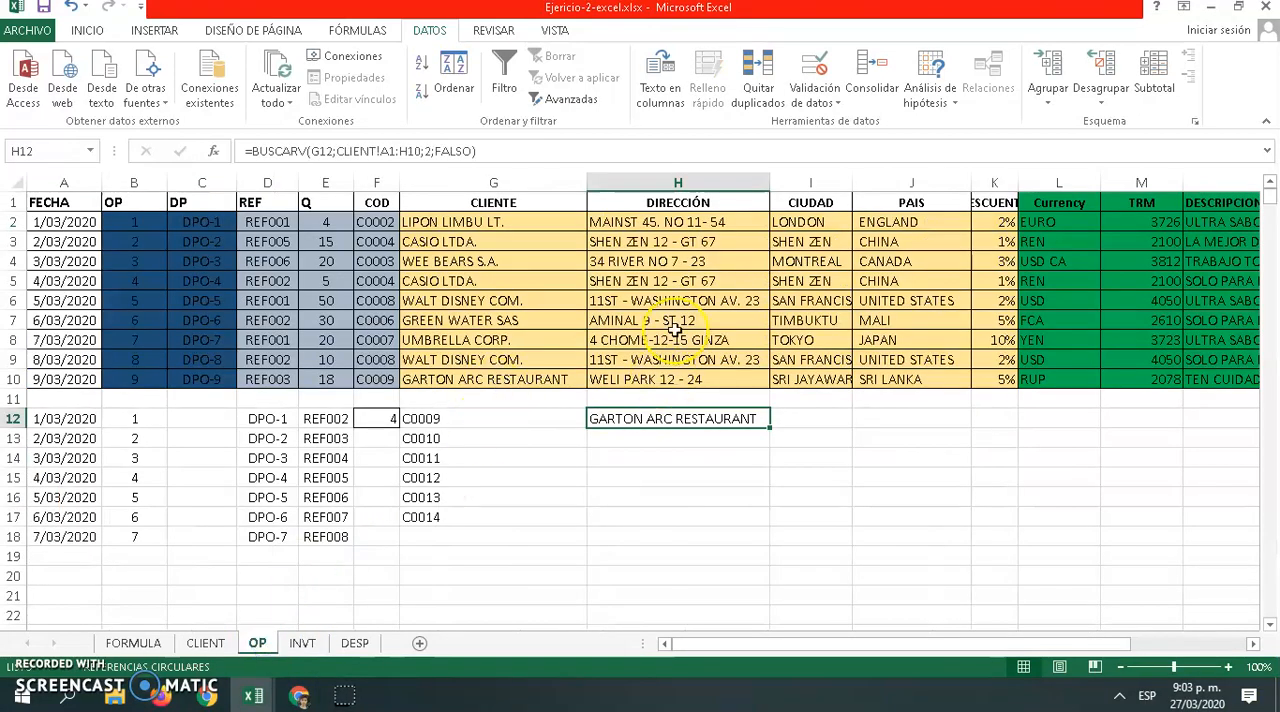
Test the COD cell F2 with the client code of WALT DISNEY COM. and leave it on the code of CASIO LTDA
click(465, 227)
click(472, 242)
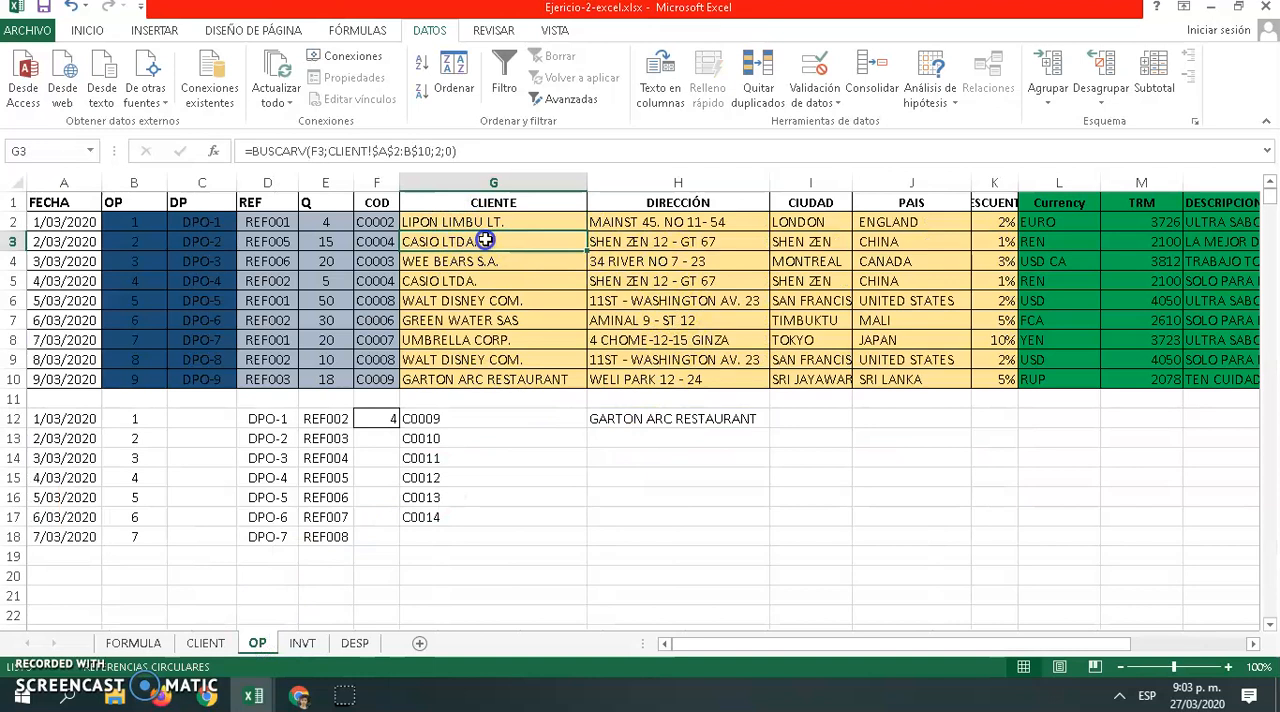
click(500, 223)
click(388, 222)
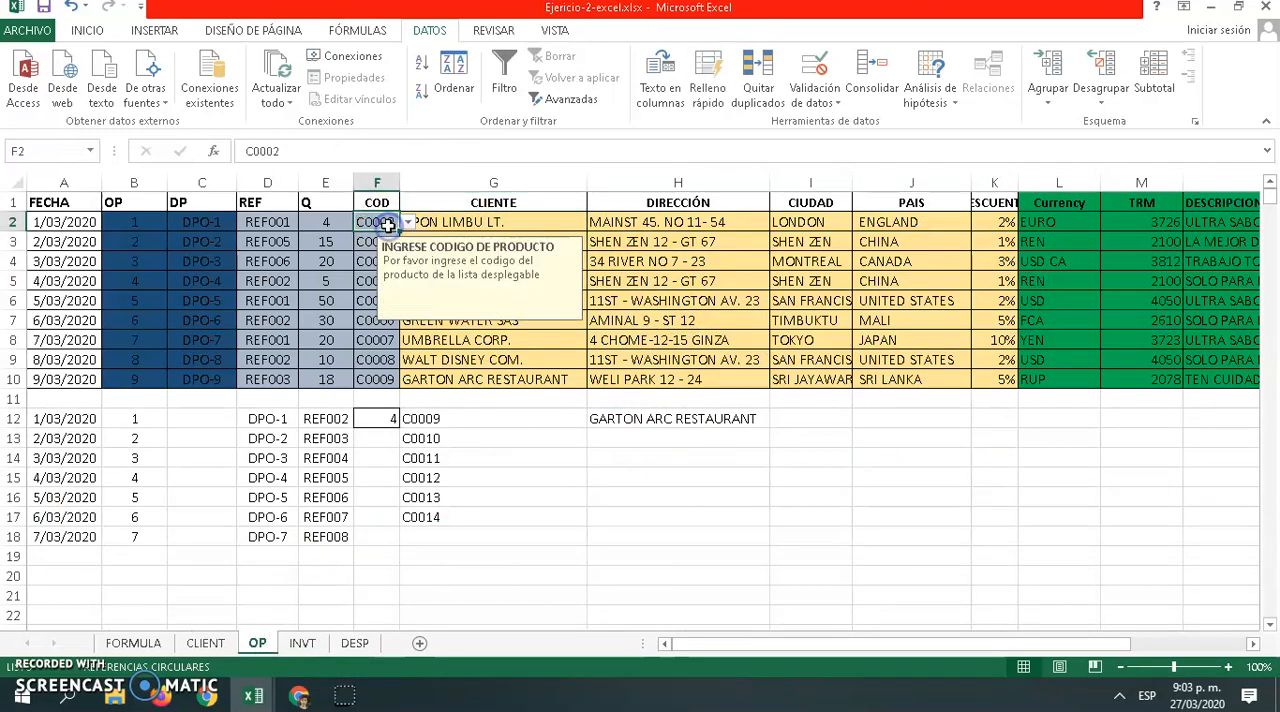
click(408, 222)
click(383, 311)
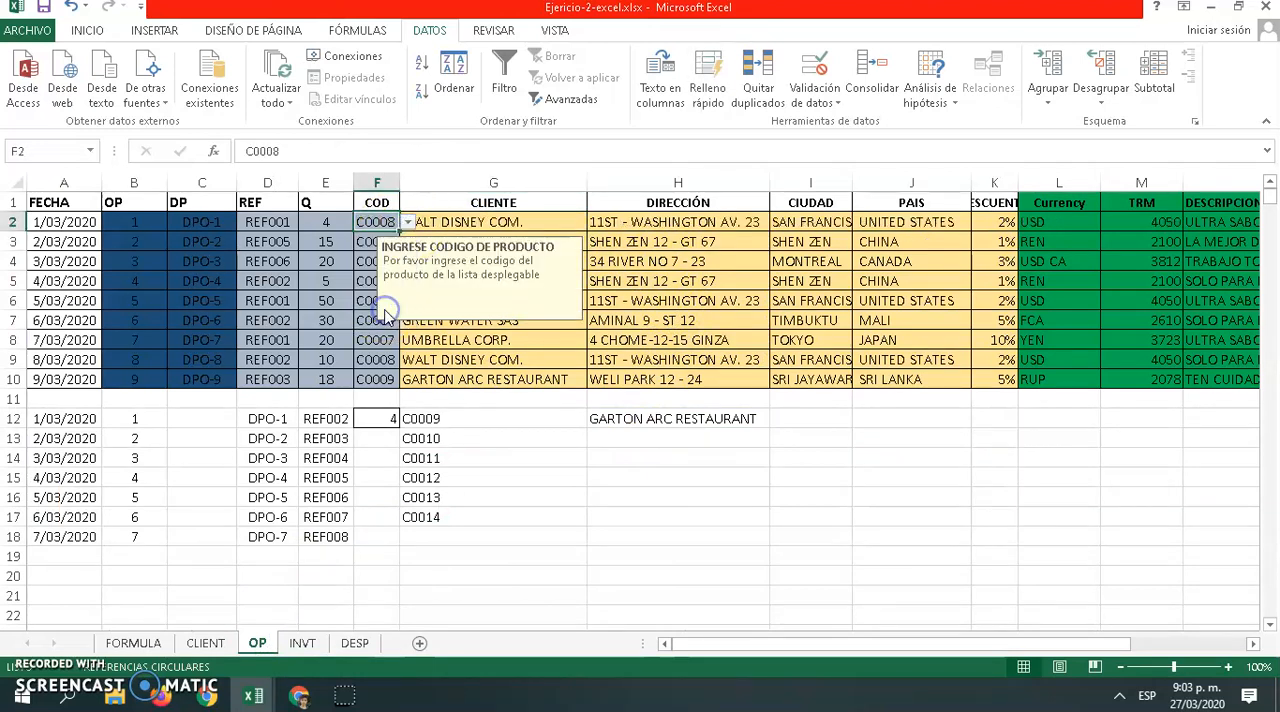
click(408, 224)
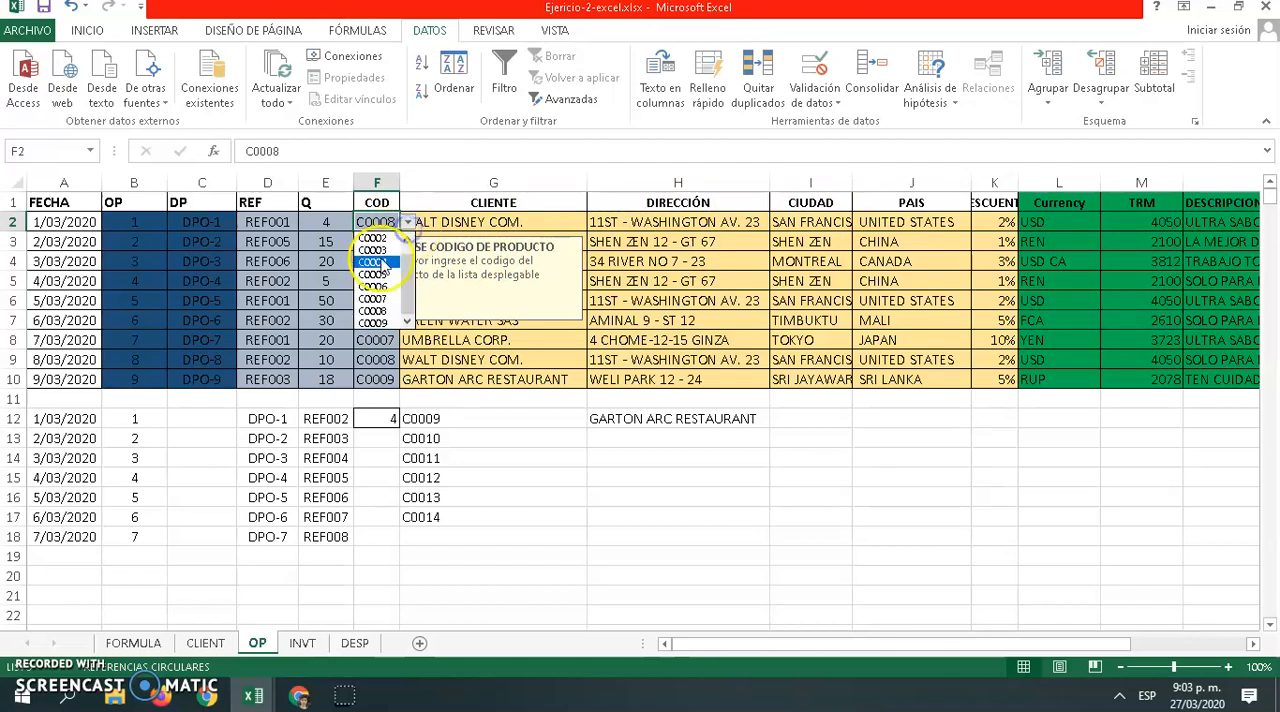
click(373, 262)
Set cell G12 to the client code of CASIO LTDA. and check the lookup formula in H12
click(425, 418)
click(595, 419)
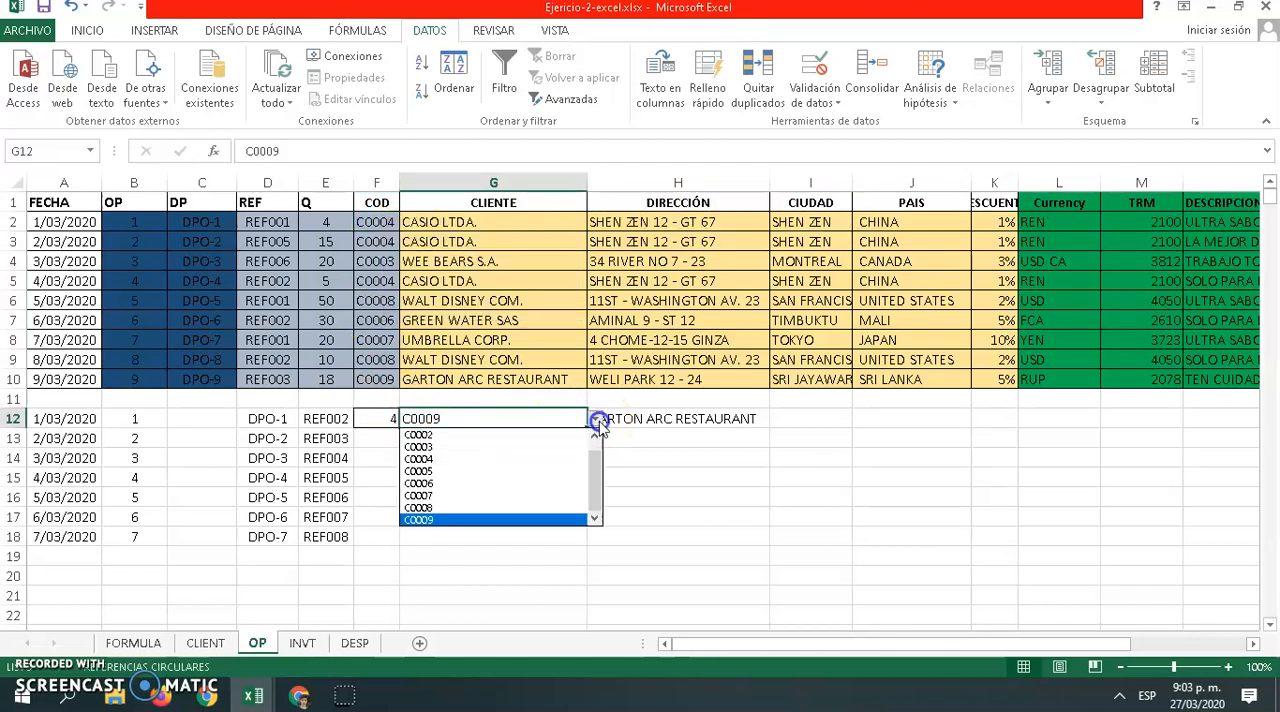
click(491, 460)
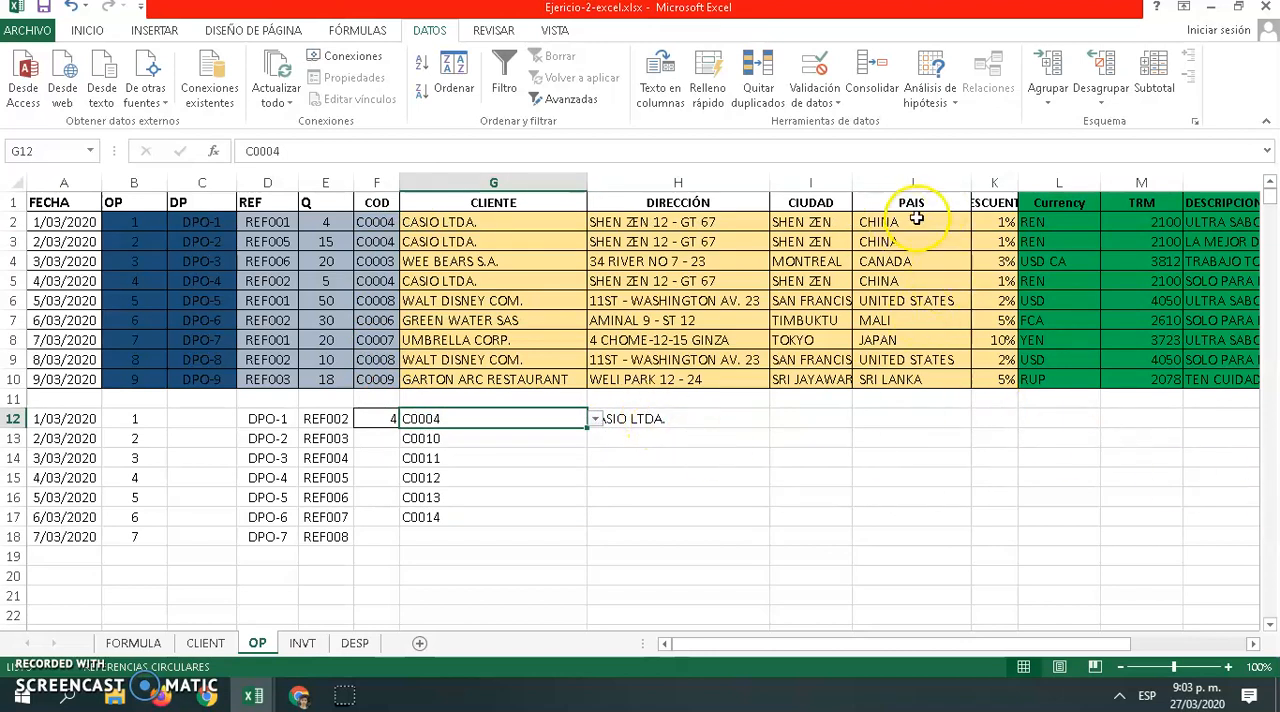
click(618, 455)
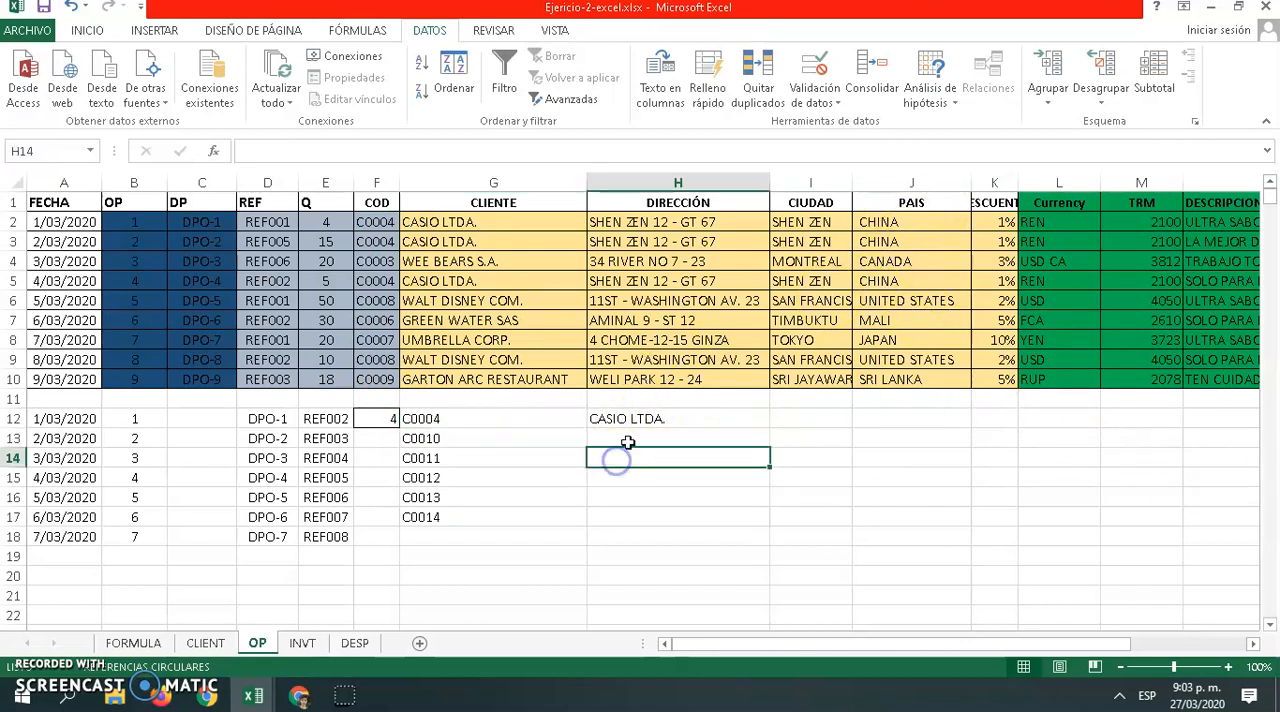
click(632, 421)
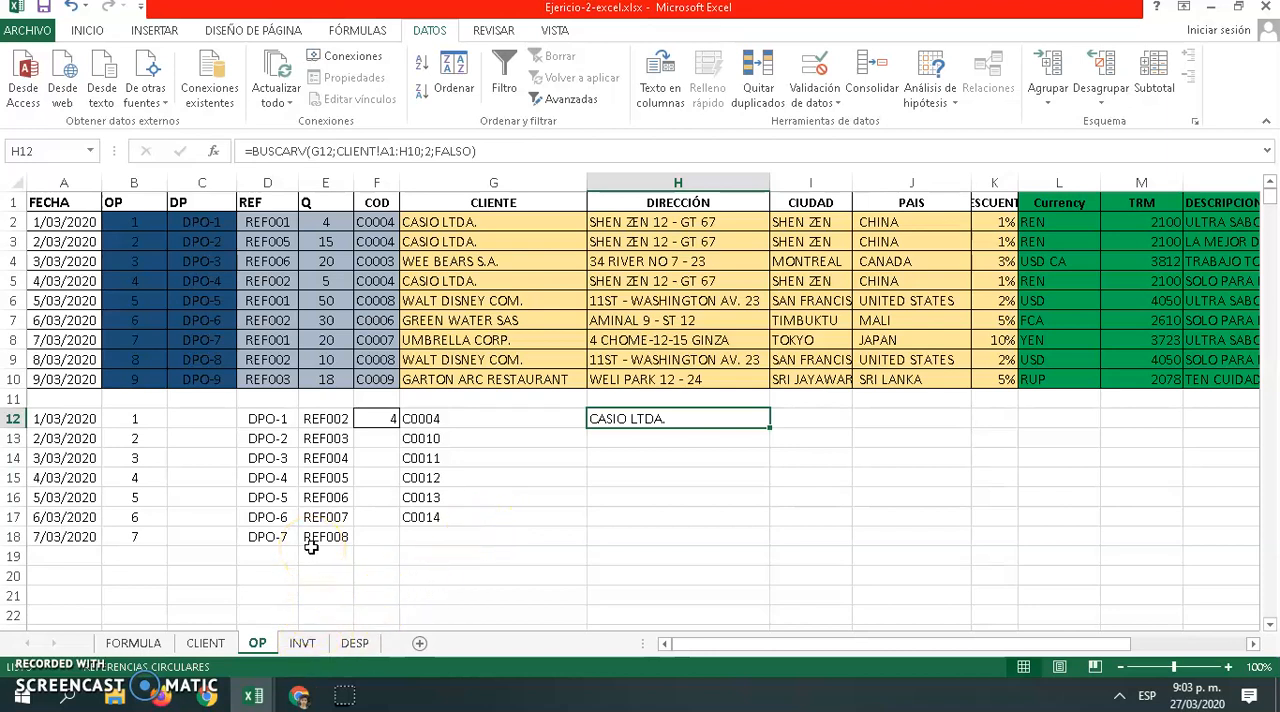
Examine the MP1 consumption formula in cell E2 of the INVT sheet
click(302, 643)
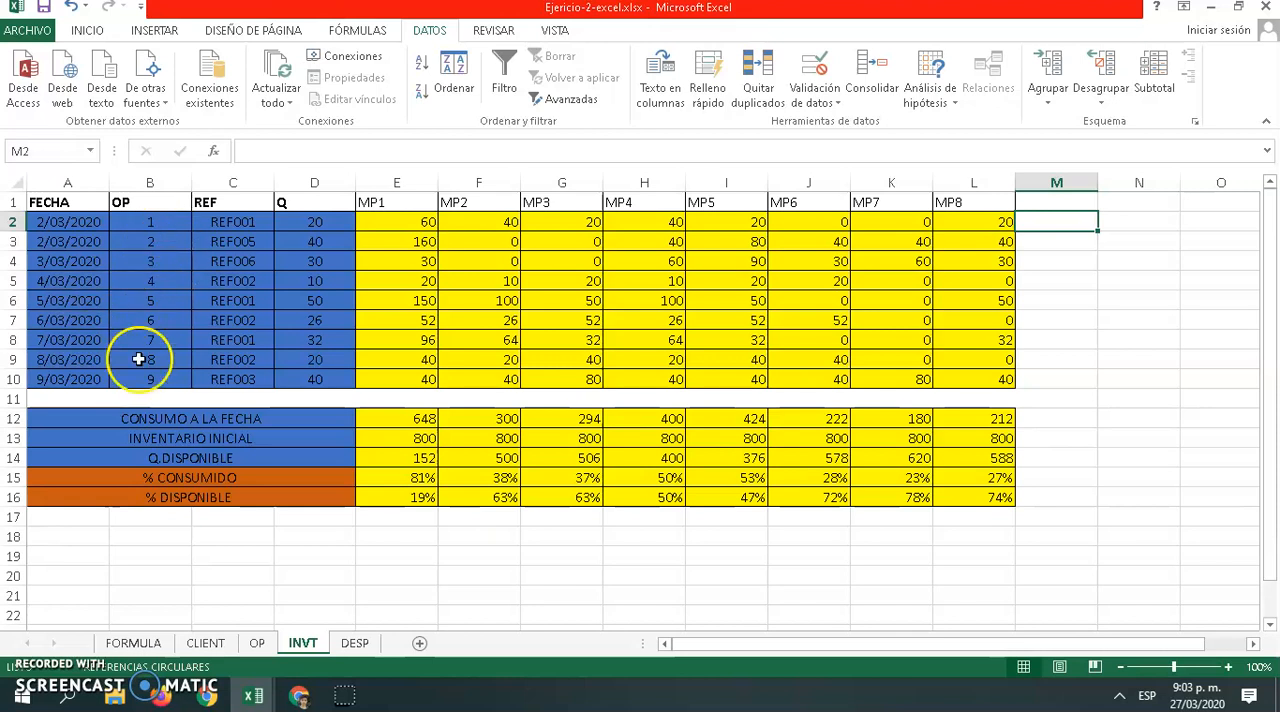
click(245, 645)
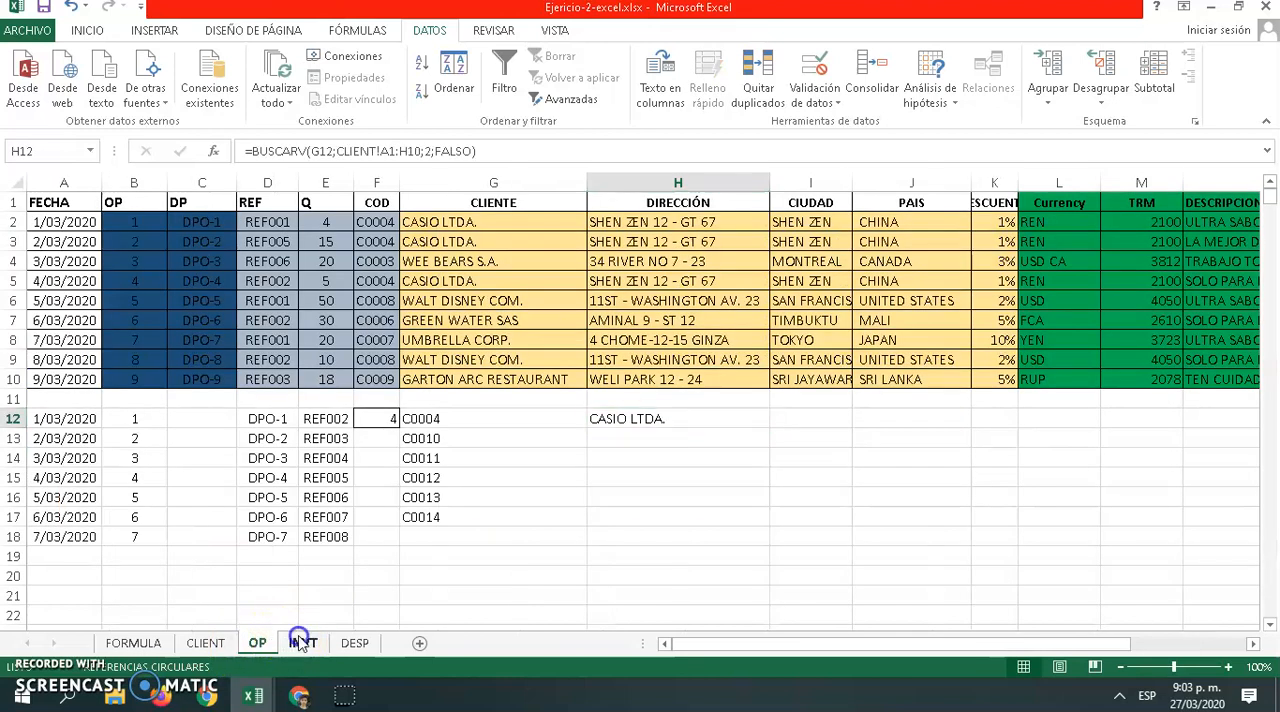
click(295, 643)
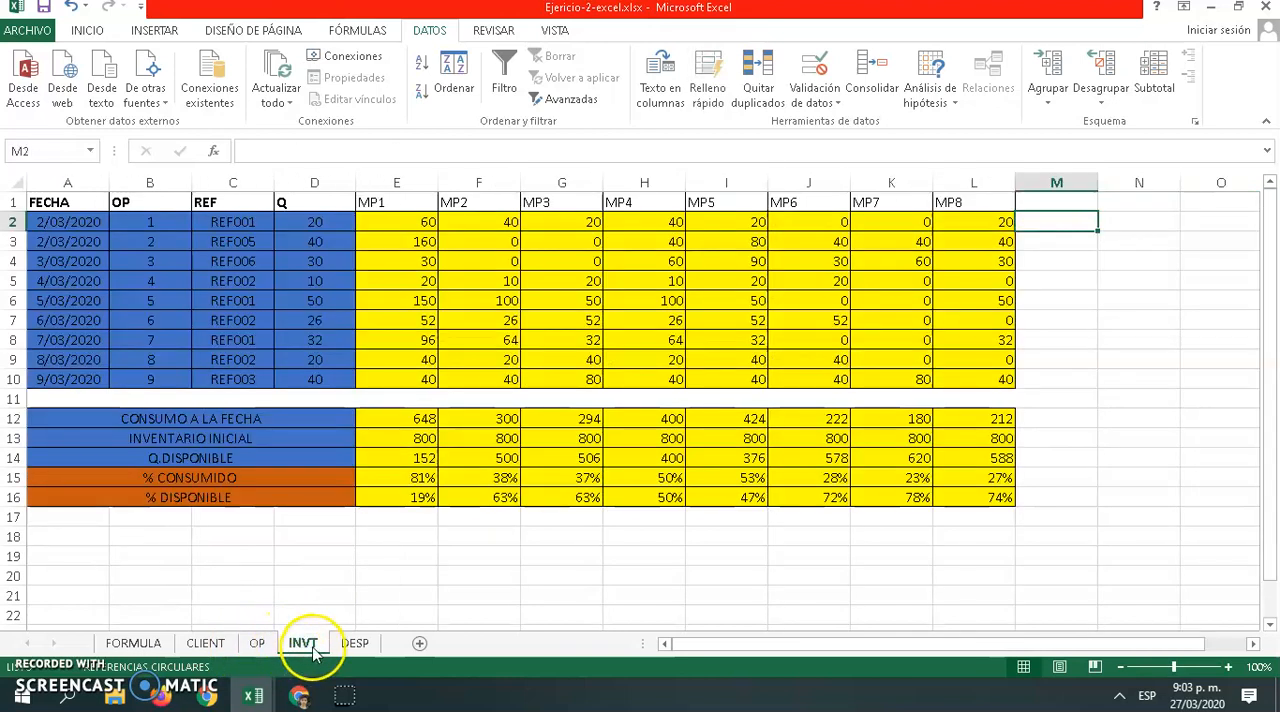
click(409, 225)
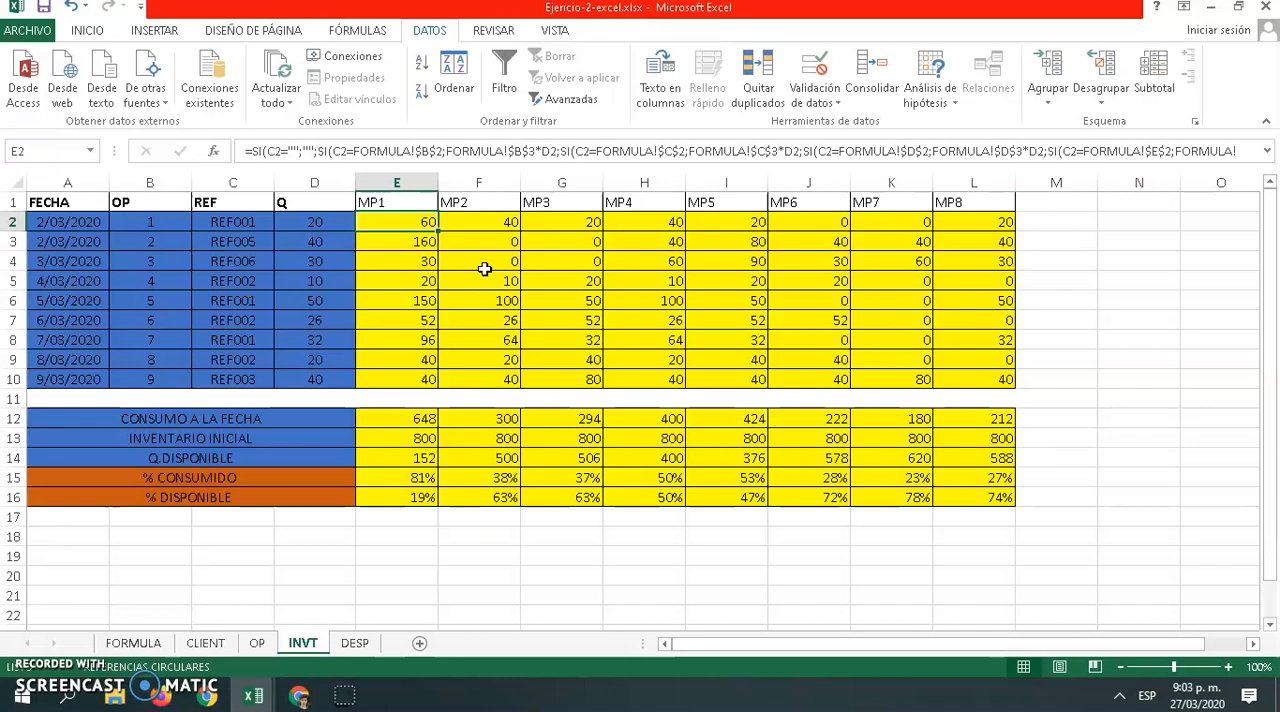
click(431, 243)
click(412, 232)
click(404, 222)
click(415, 240)
click(418, 223)
click(415, 238)
click(405, 227)
Begin a formula in cell M2 of the INVT sheet with =SI(C2="";""; to return blank when the reference is empty
click(1043, 220)
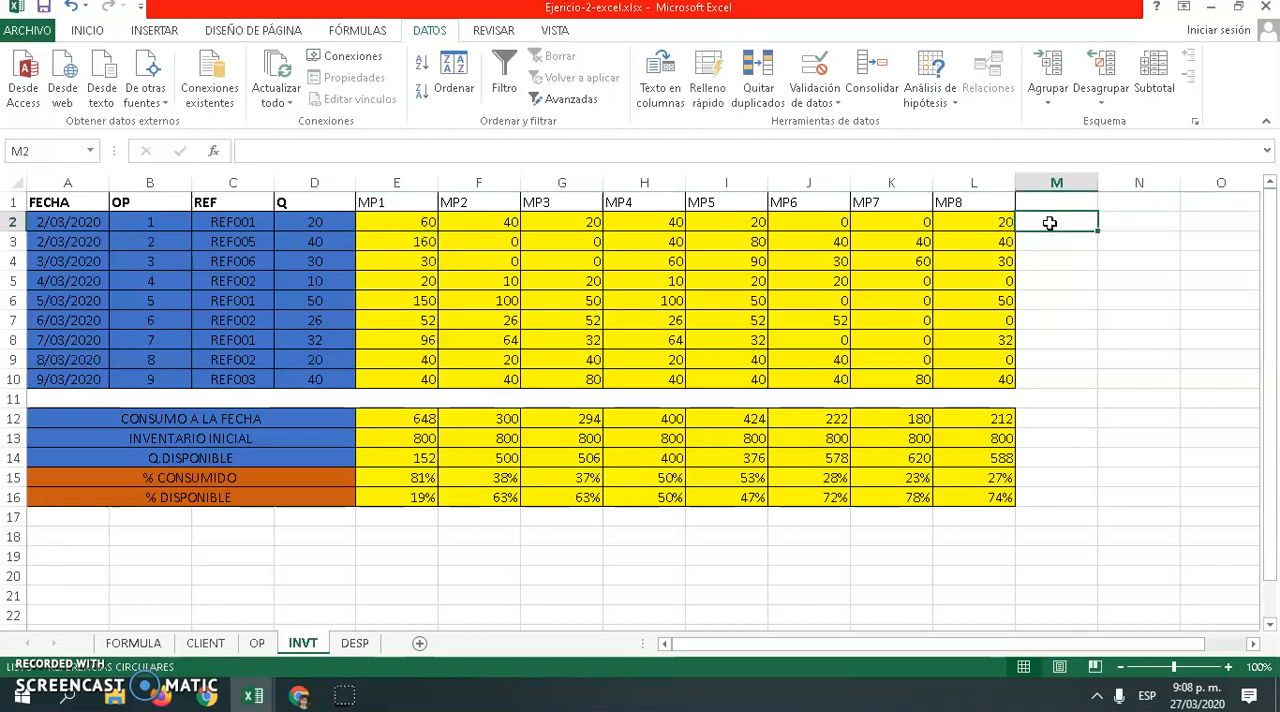
double_click(1051, 220)
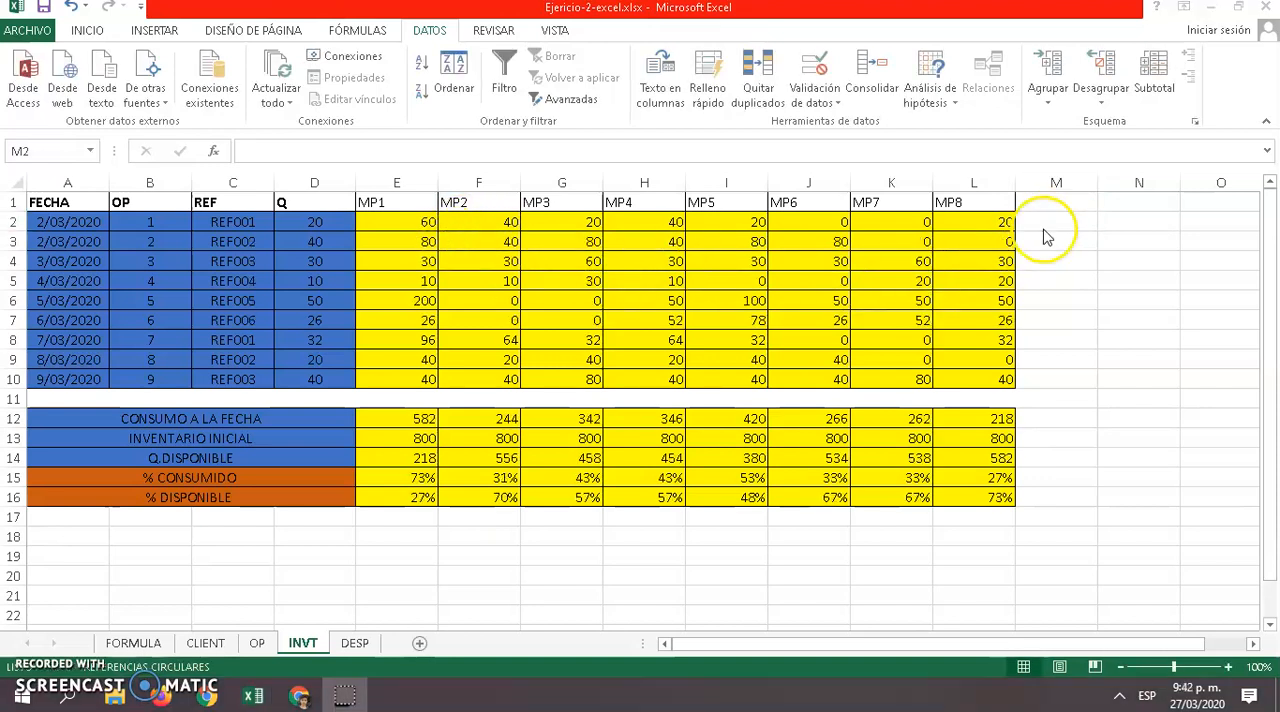
click(1046, 220)
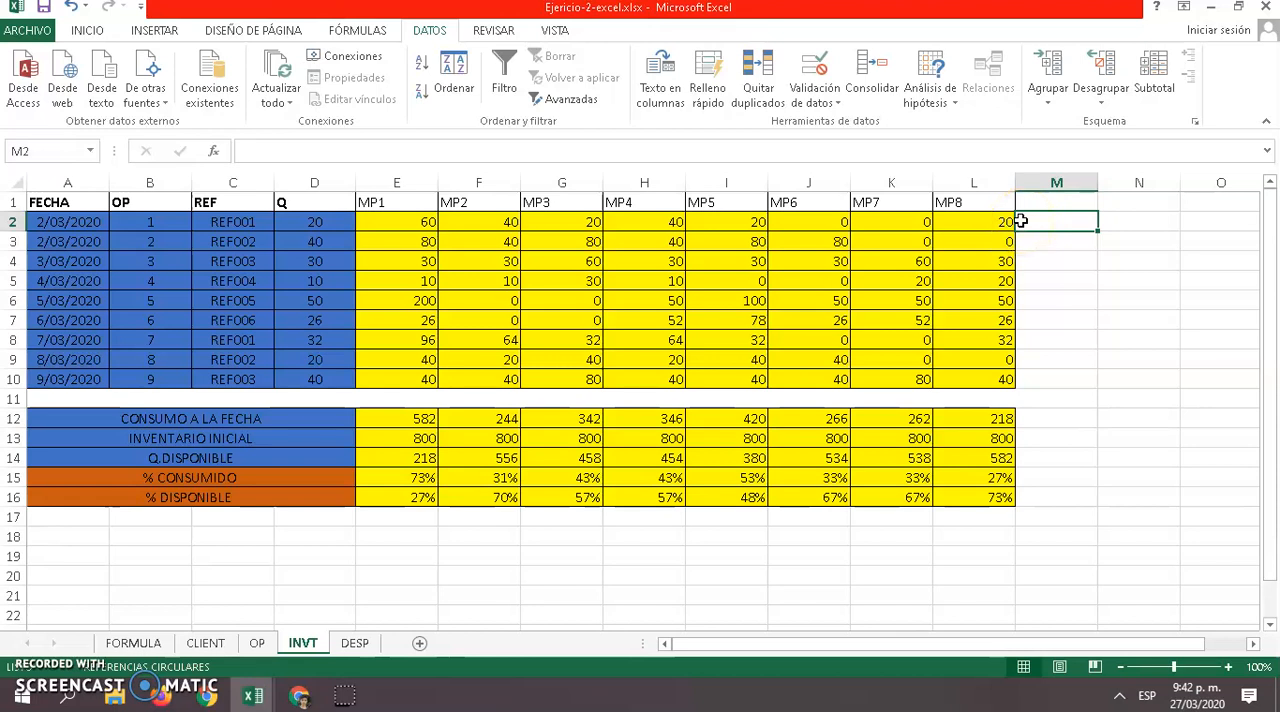
text(=)
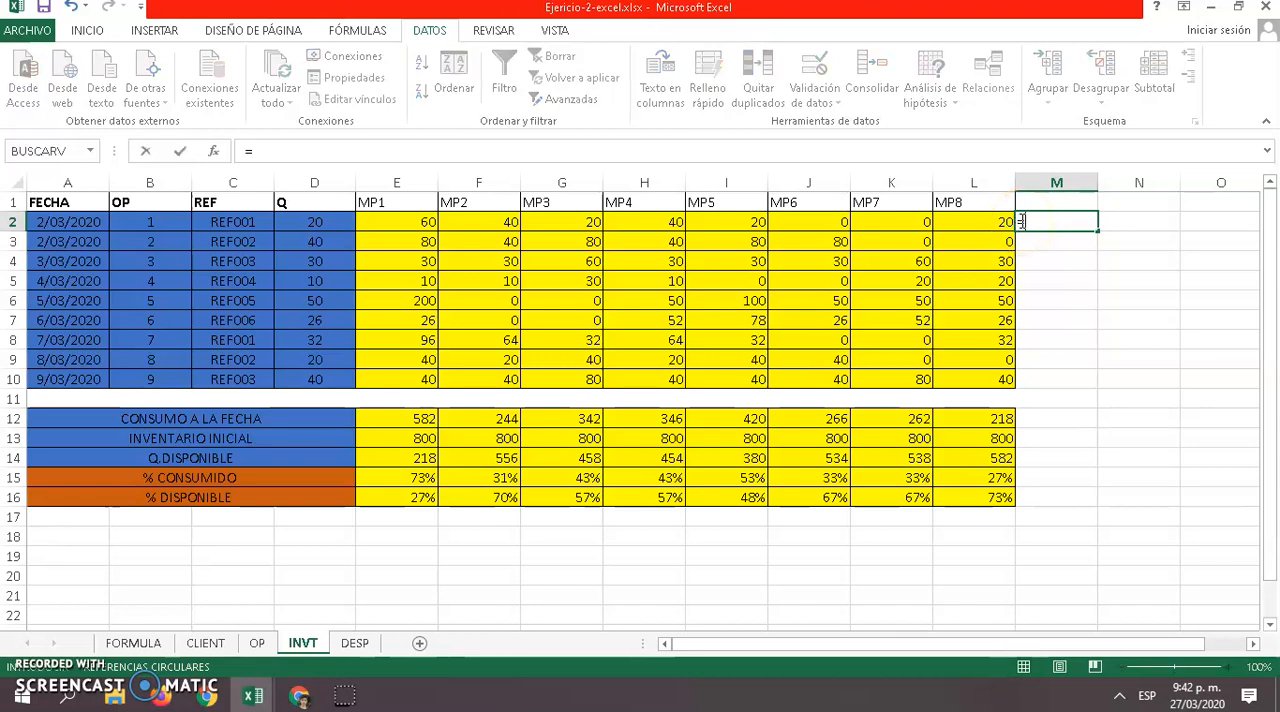
text(SI)
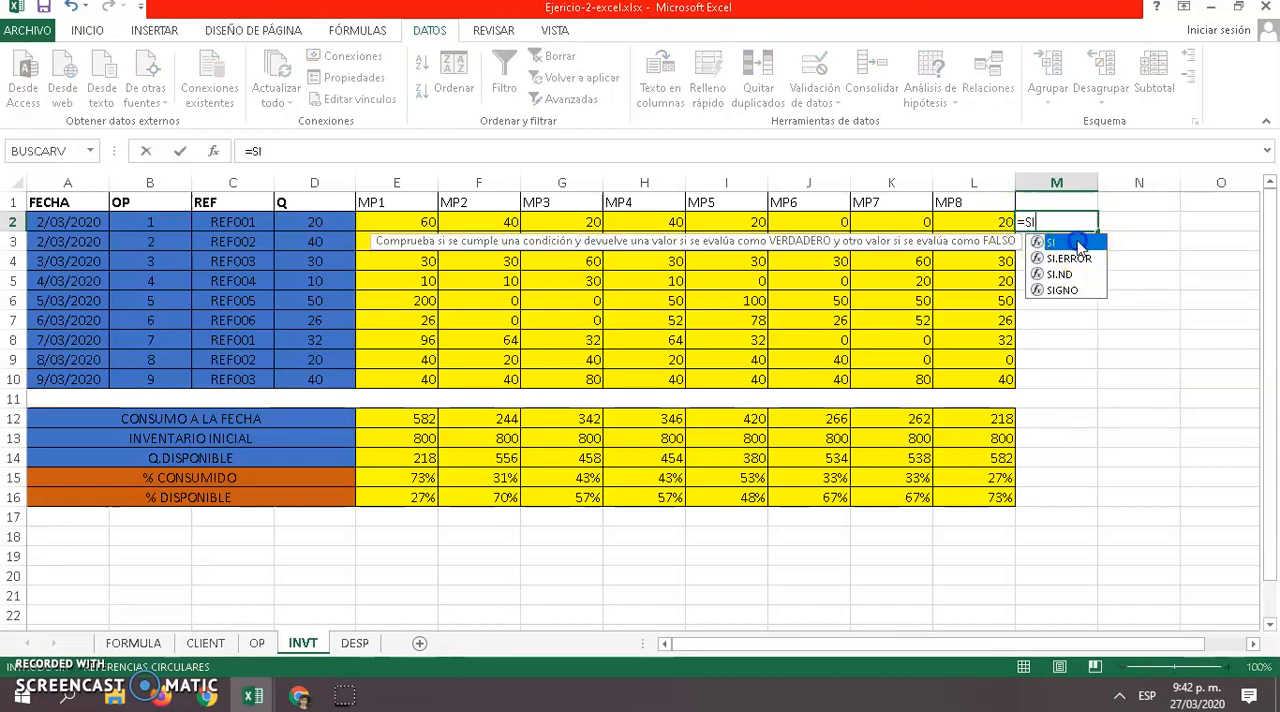
double_click(1078, 245)
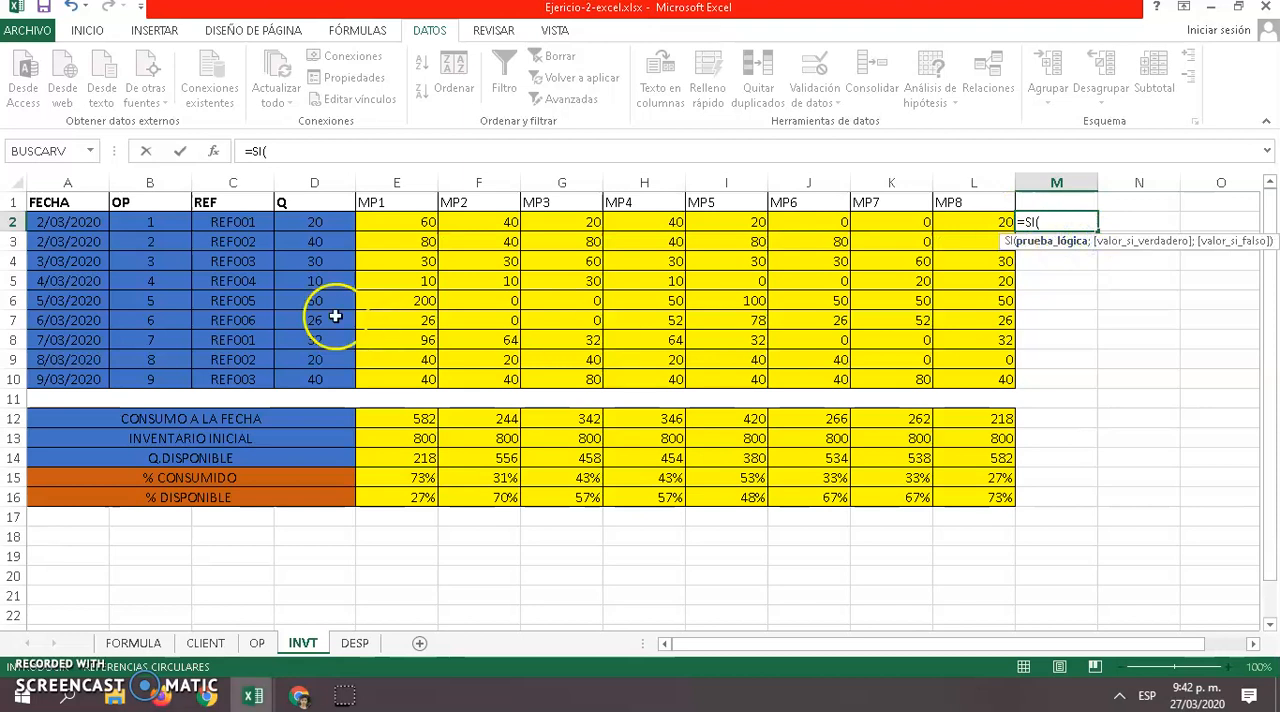
click(233, 221)
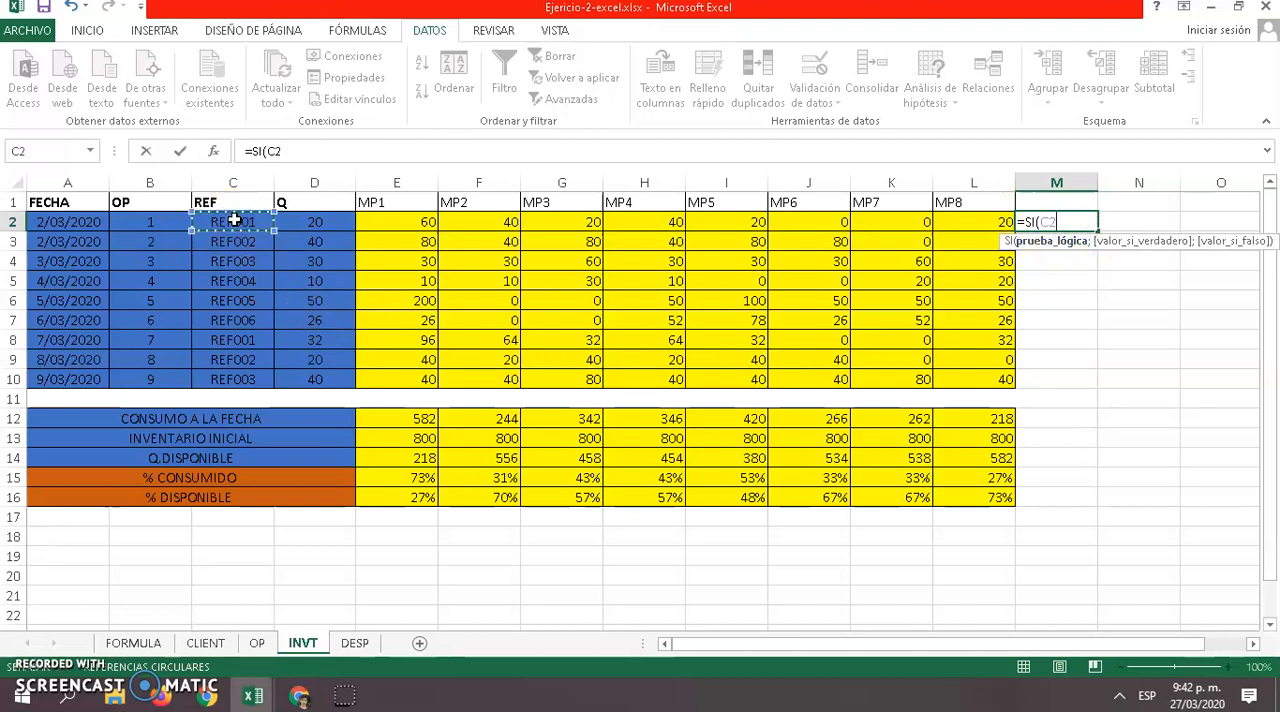
text(="";)
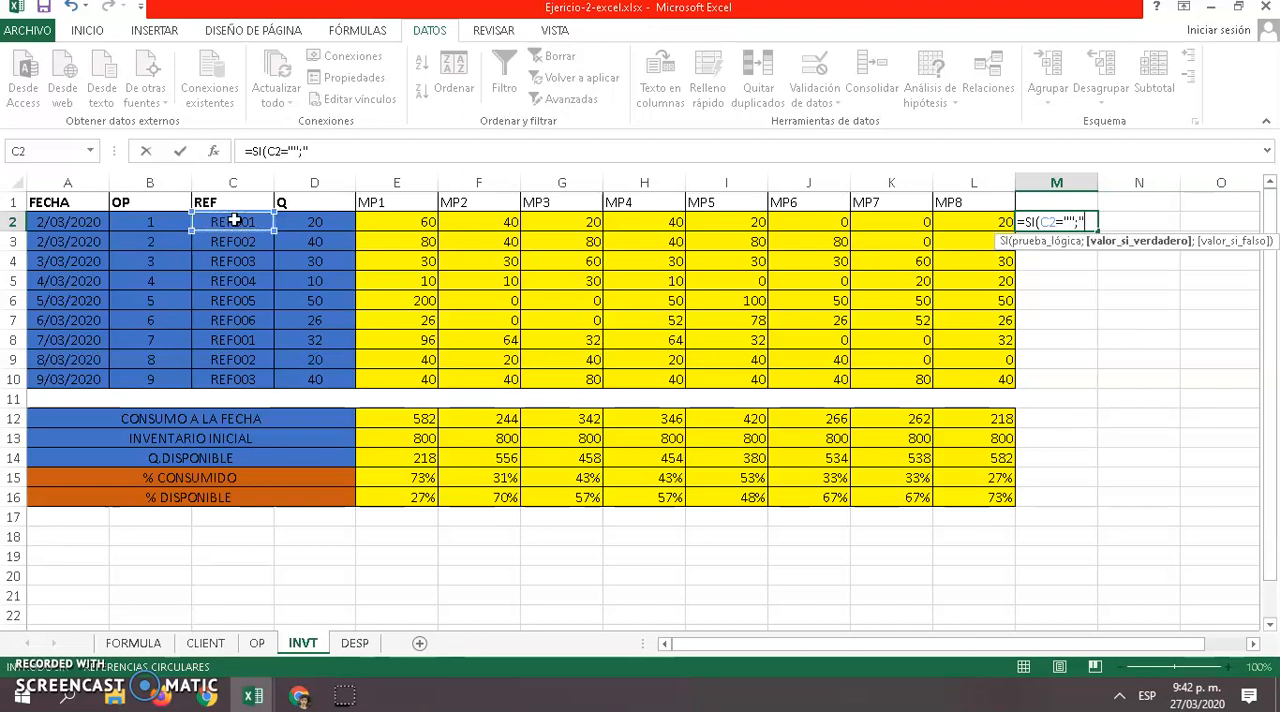
text("";)
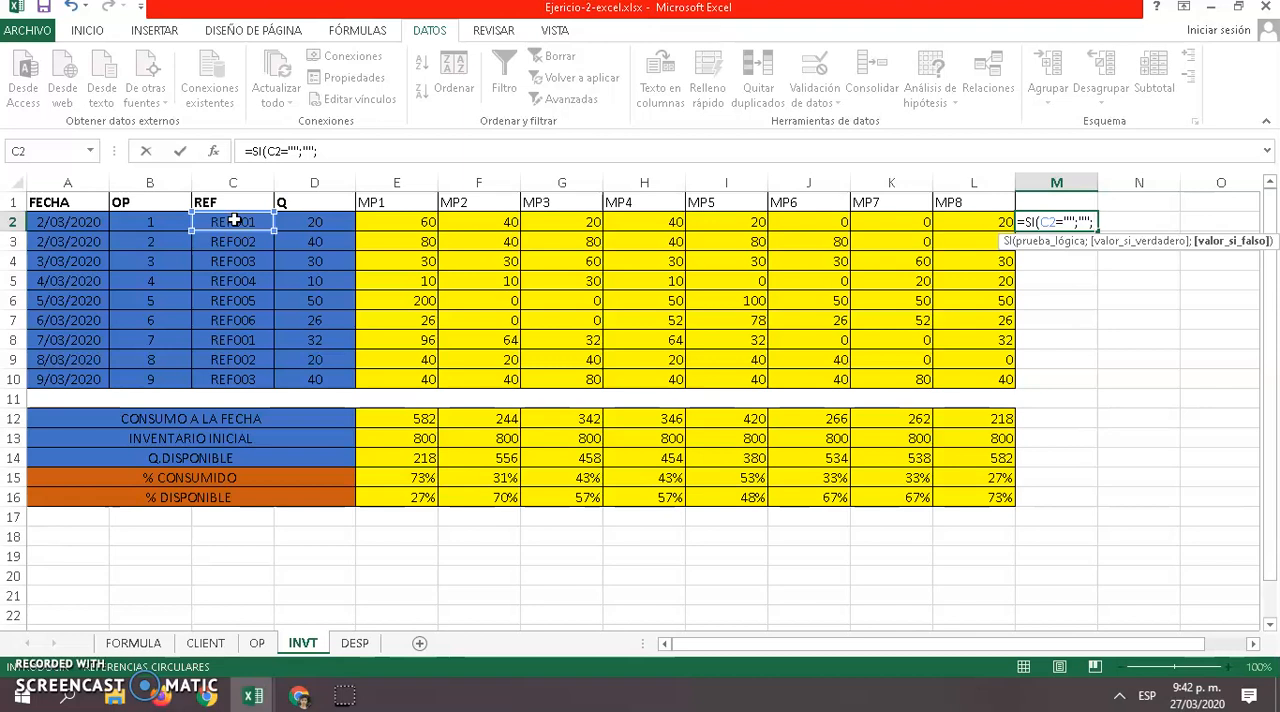
Nest a second SI in the M2 formula that tests C2=FORMULA!B2 for reference REF001
text(SI)
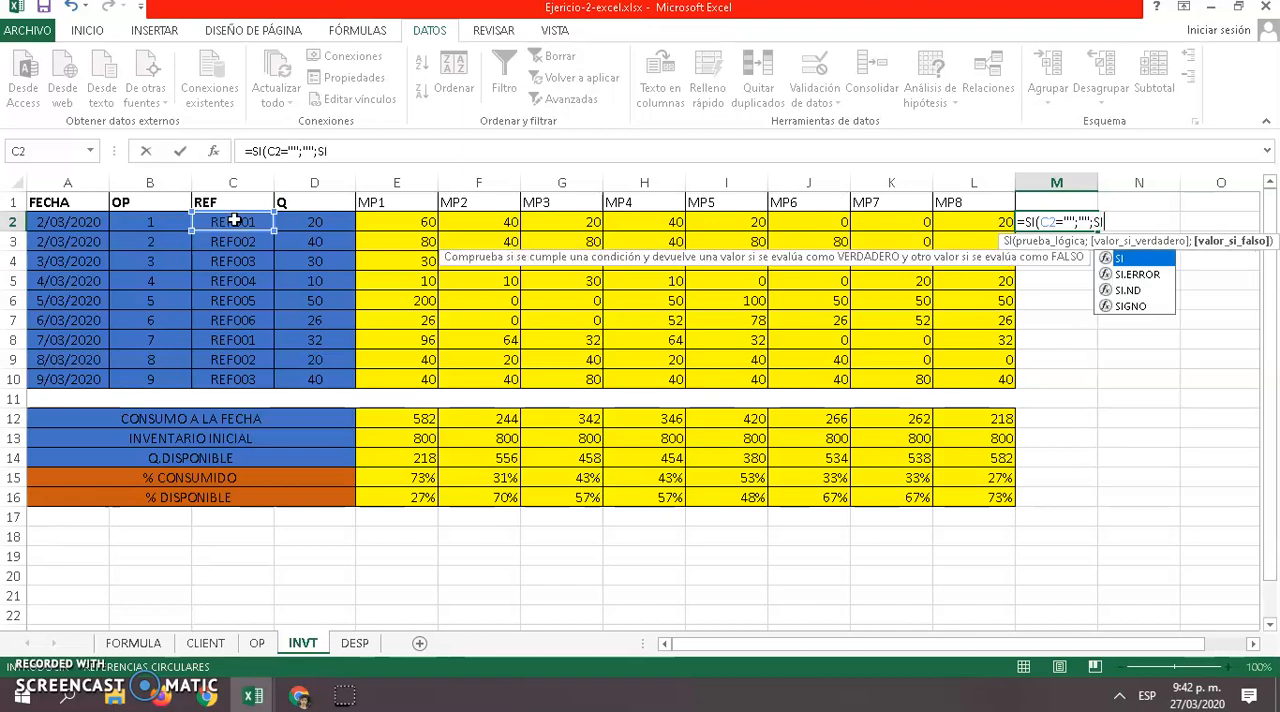
double_click(1115, 259)
click(226, 223)
text(=)
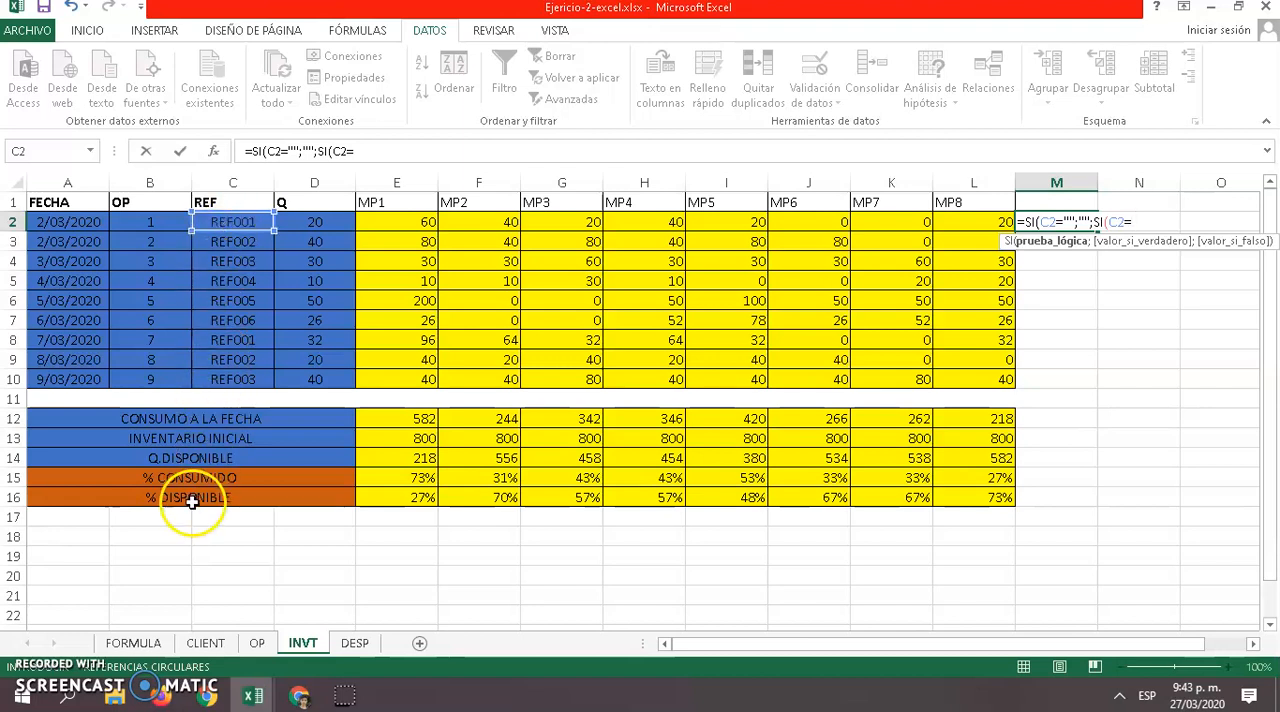
click(135, 643)
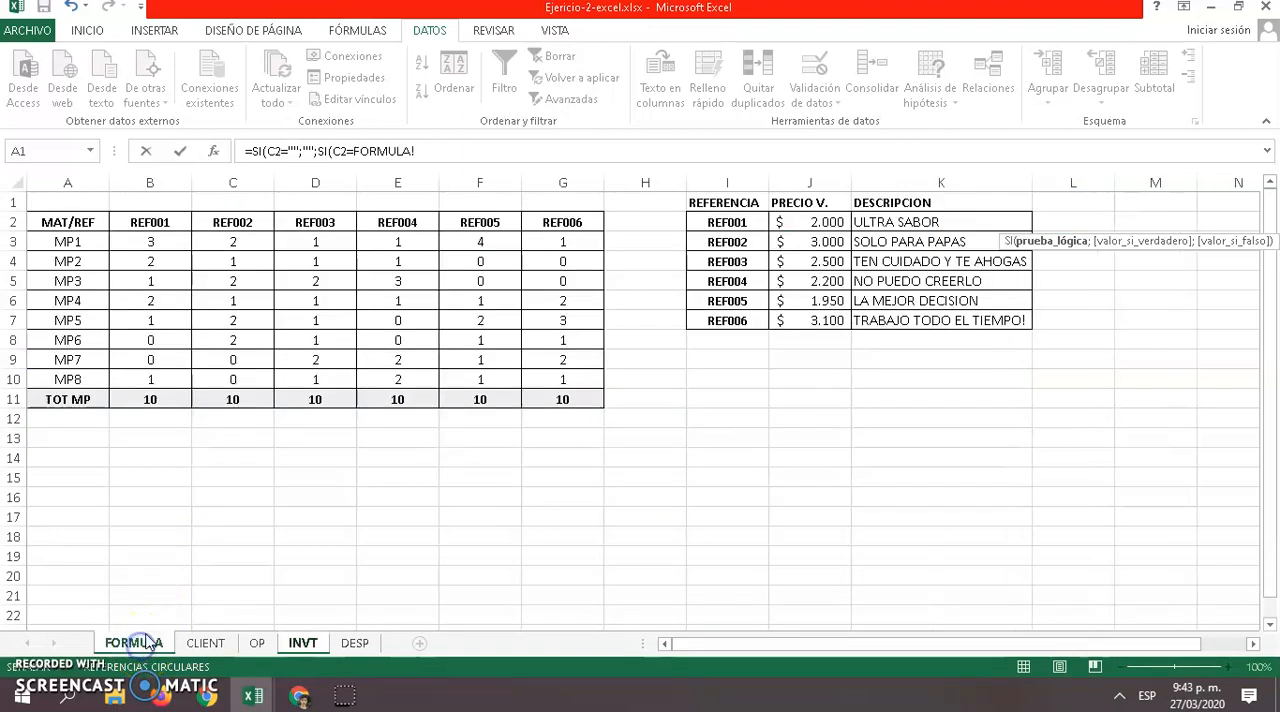
click(161, 221)
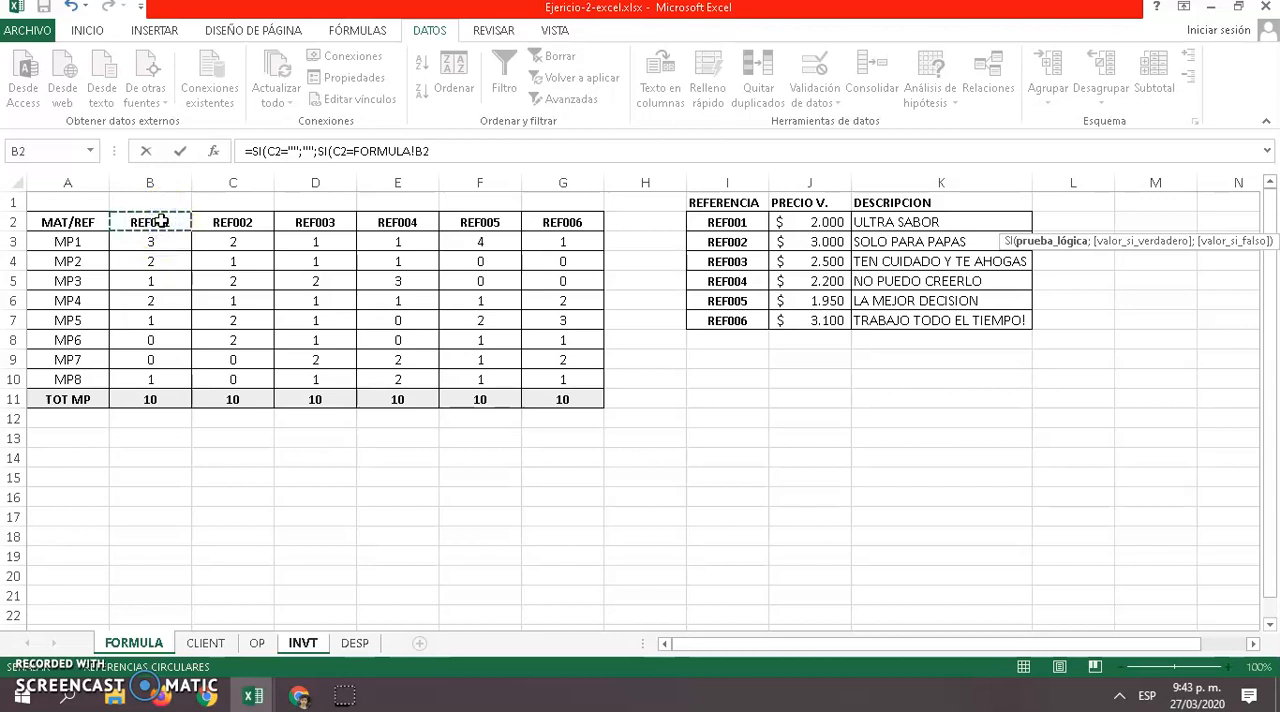
text(;)
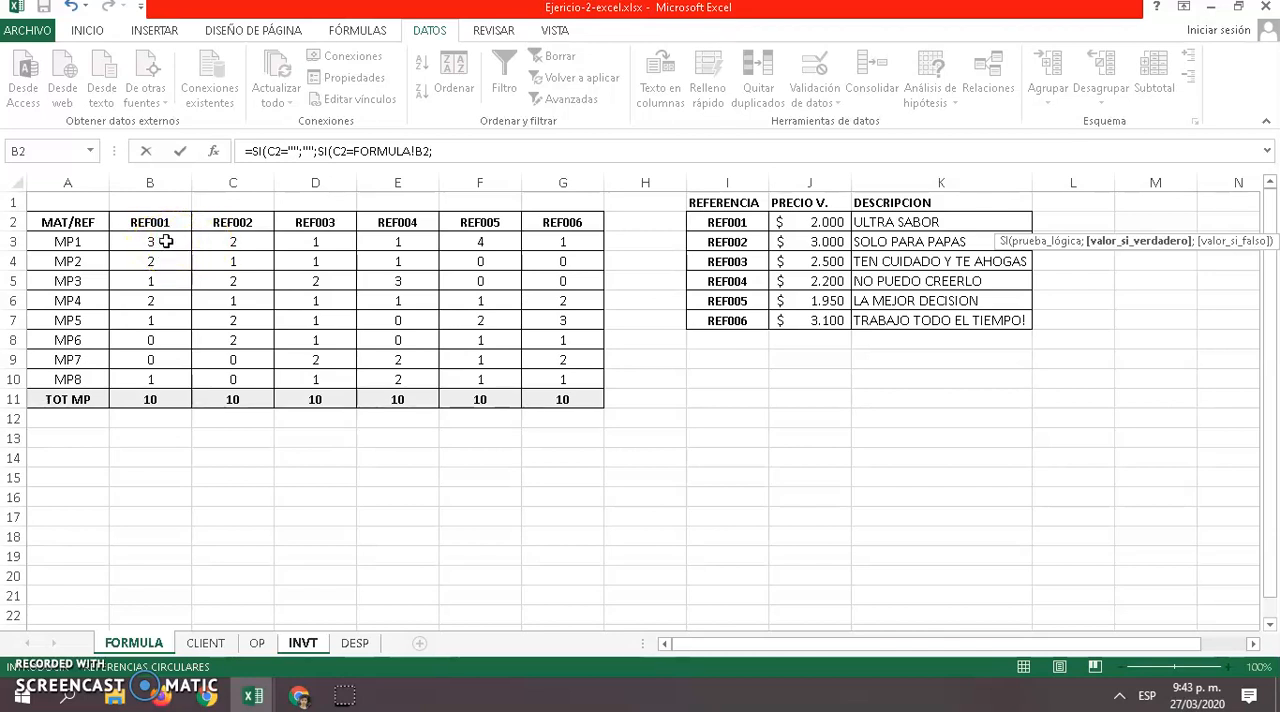
Make the REF001 test's true value FORMULA!B3*INVT!D2, multiplying the MP1 amount by the order quantity
click(165, 241)
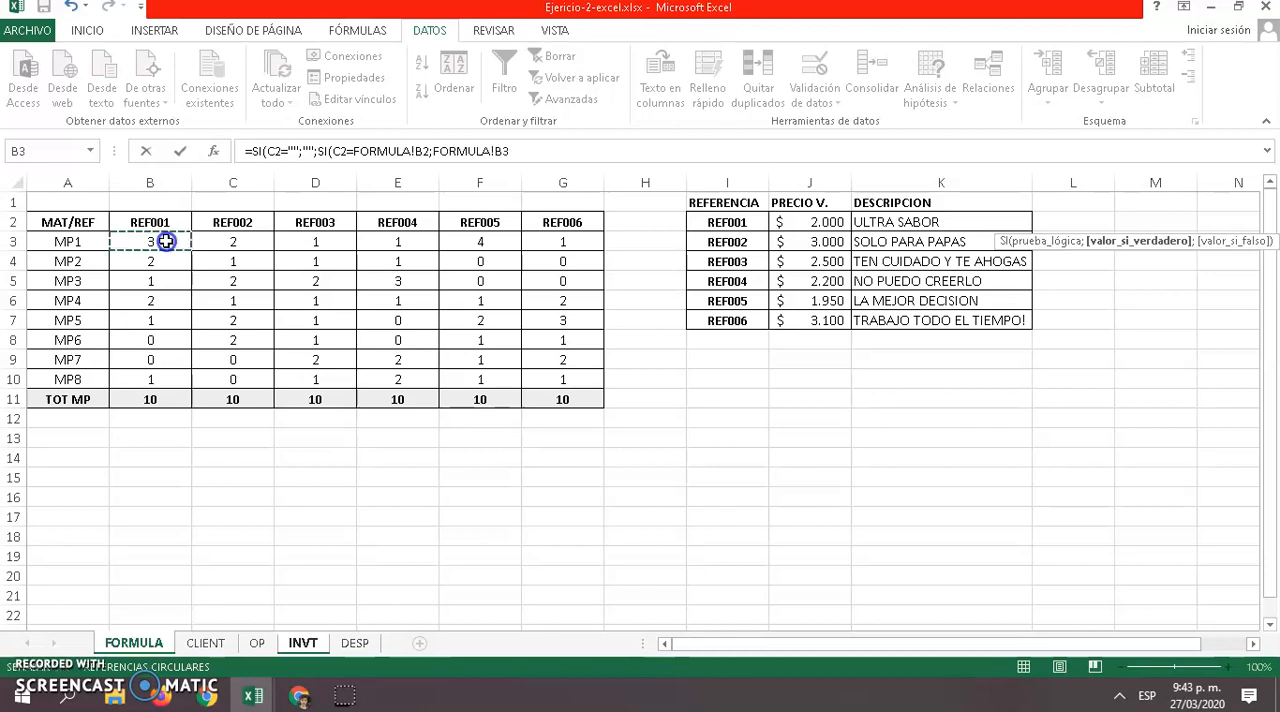
text(+)
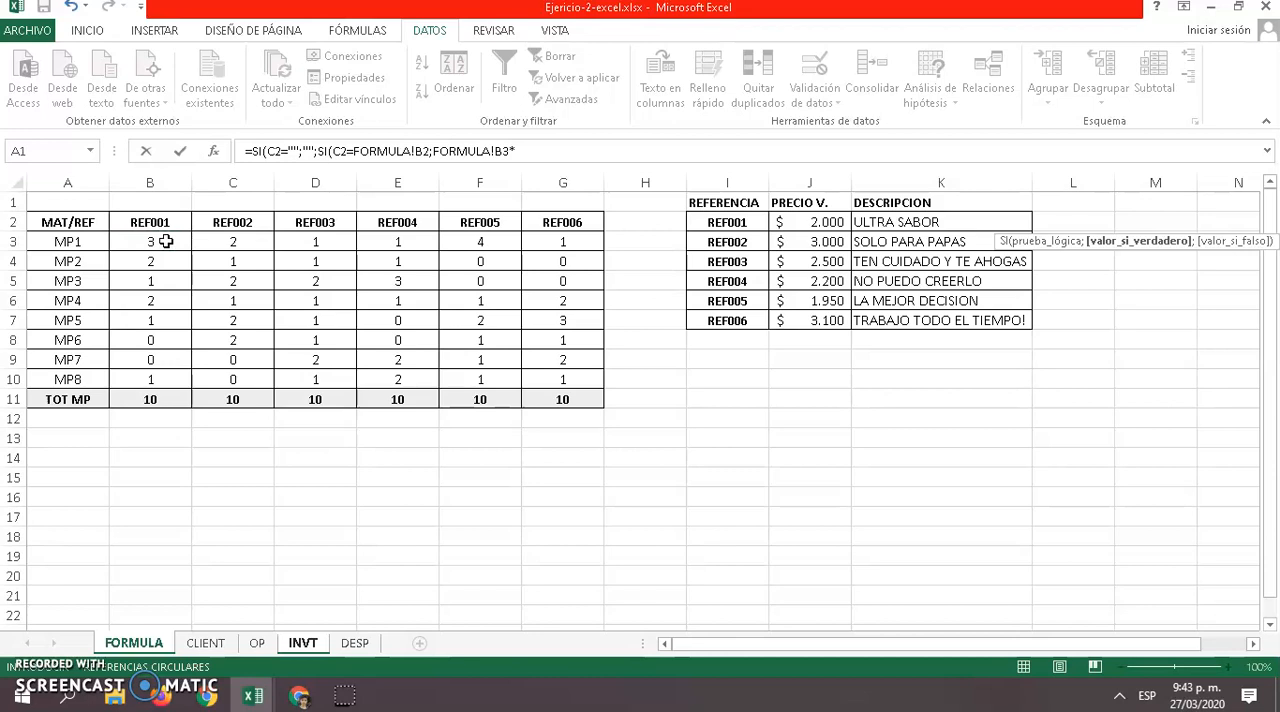
click(302, 643)
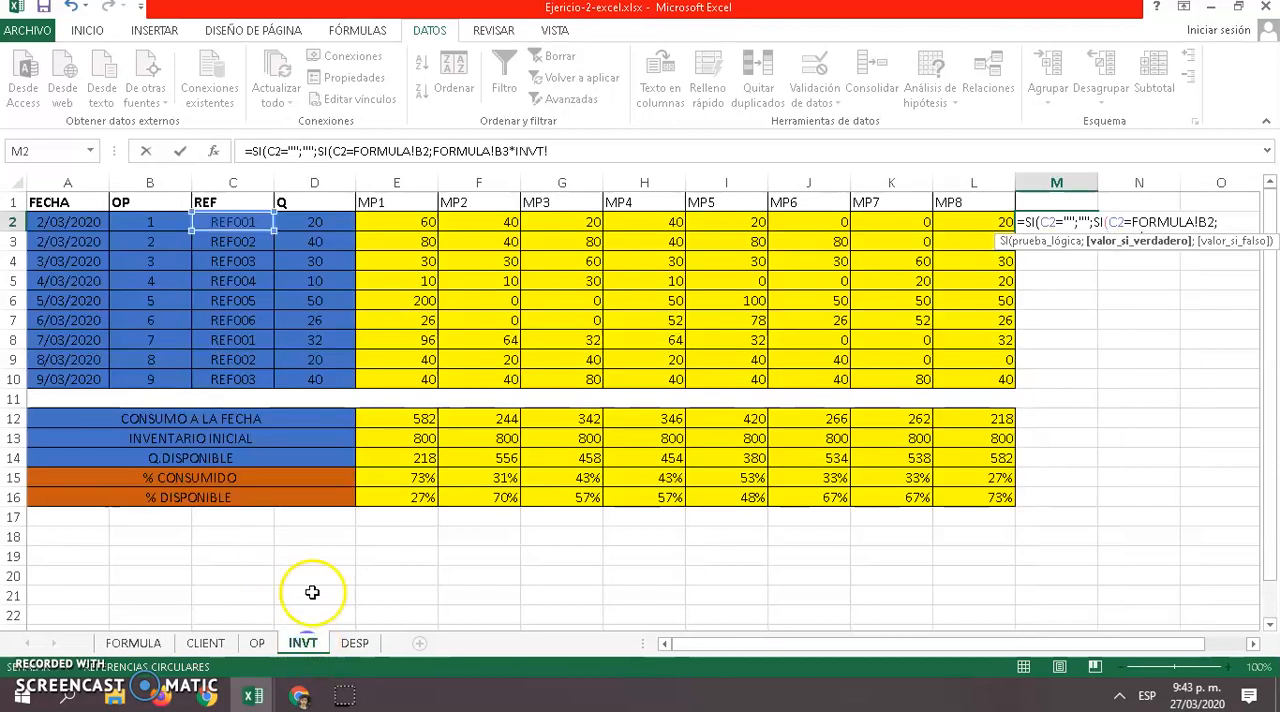
click(328, 222)
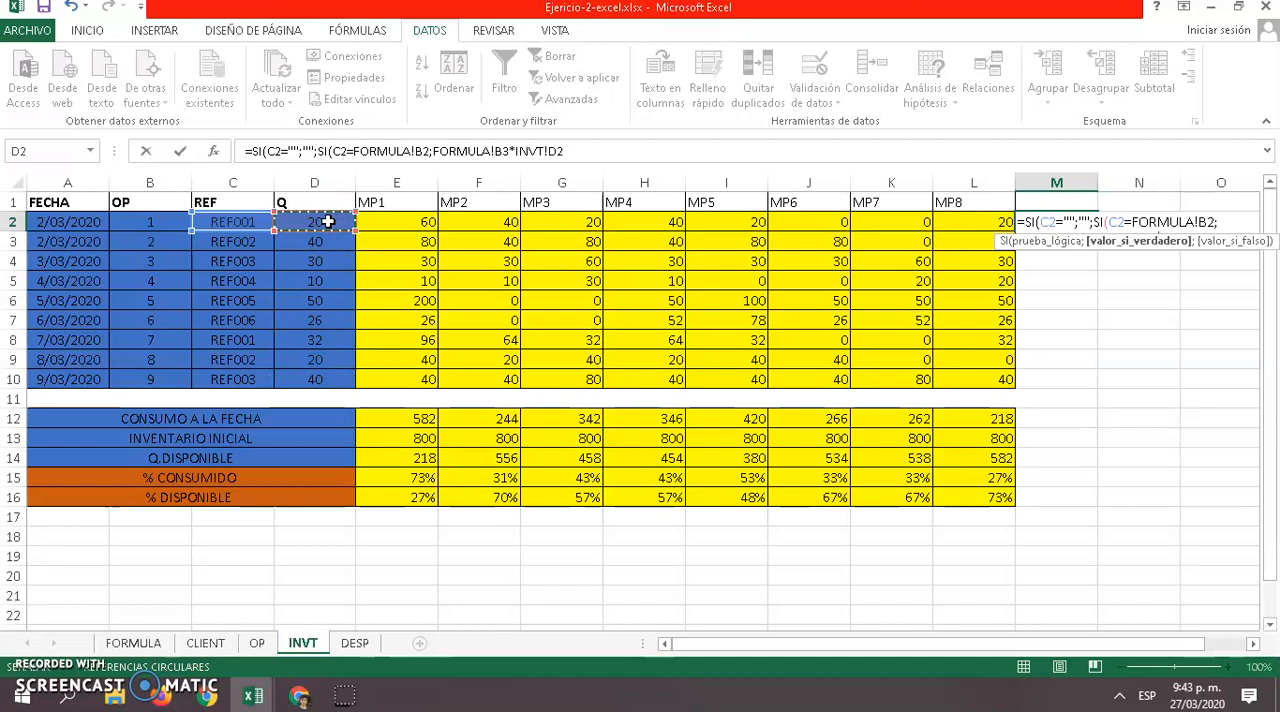
text(;)
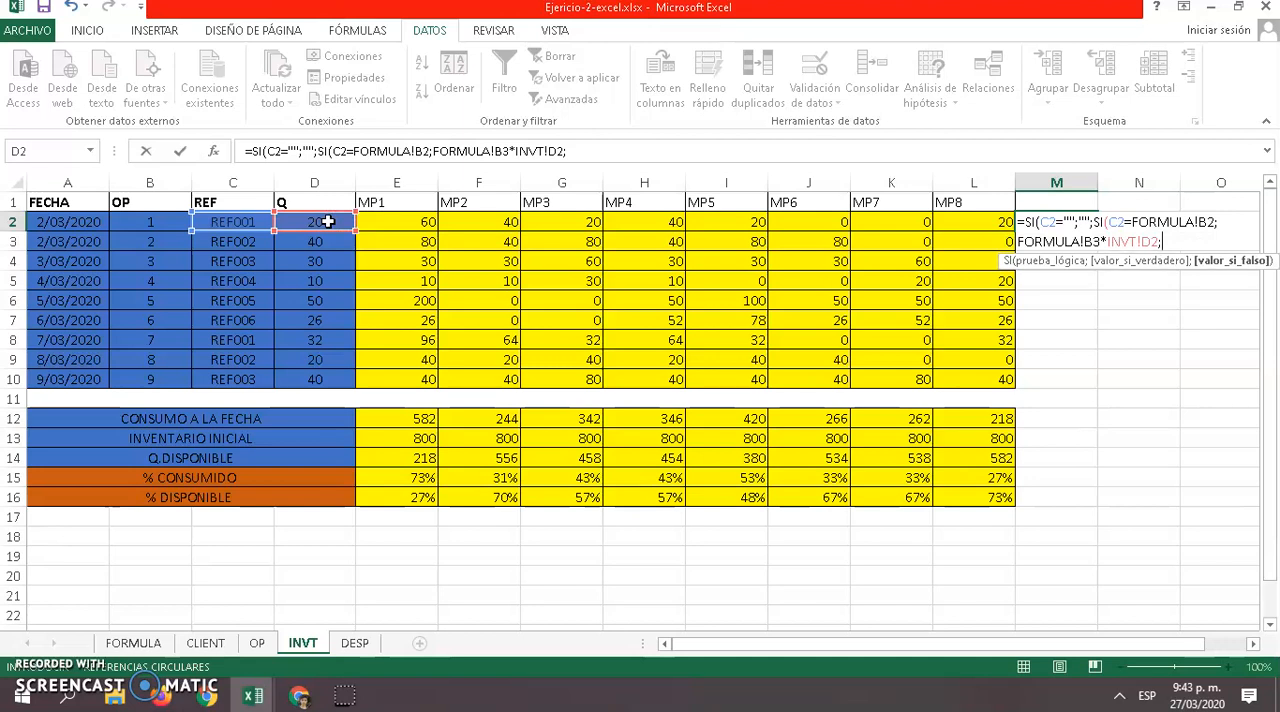
Nest a third SI in the M2 formula that tests INVT!C2=FORMULA!C2 for reference REF002
text(SI)
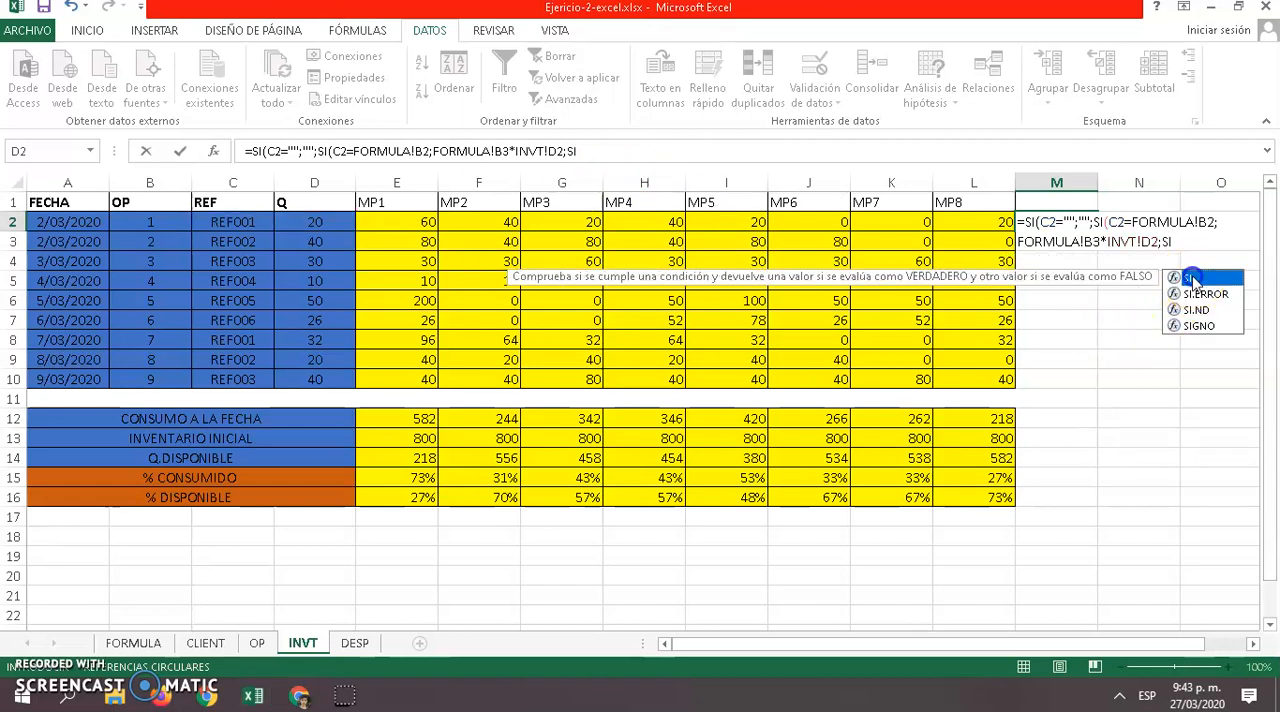
text(()
click(228, 222)
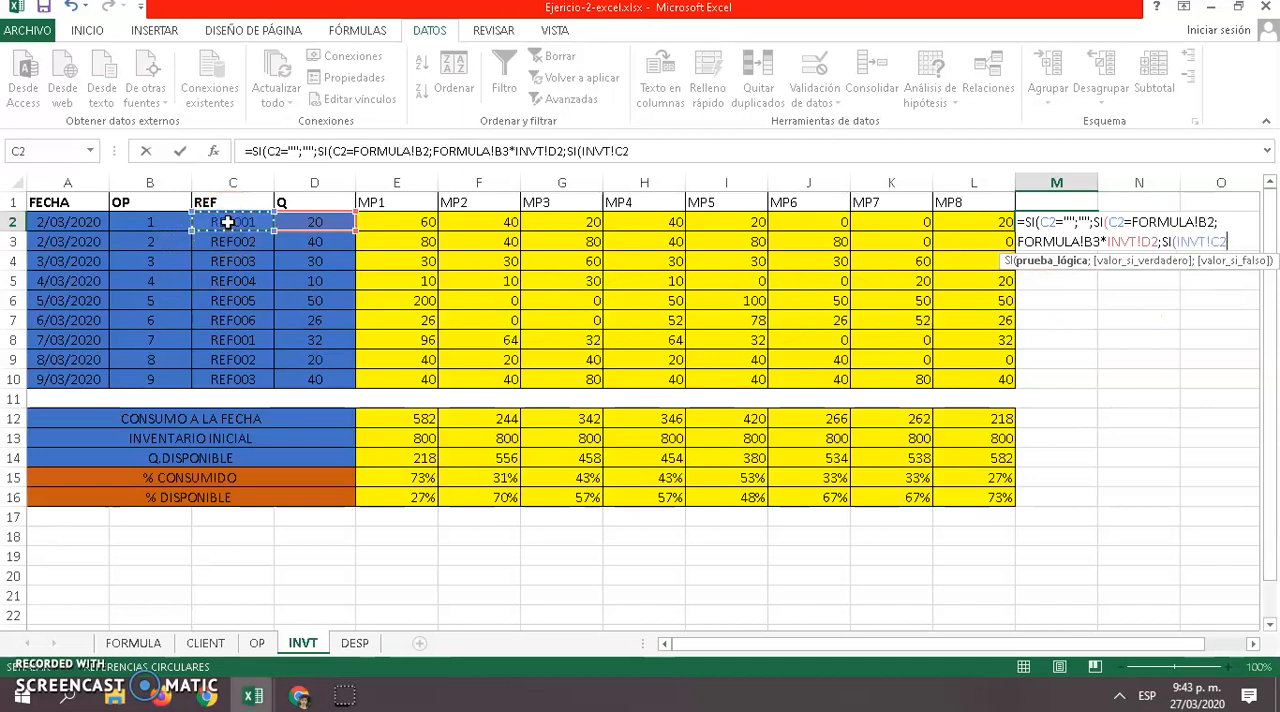
text(=)
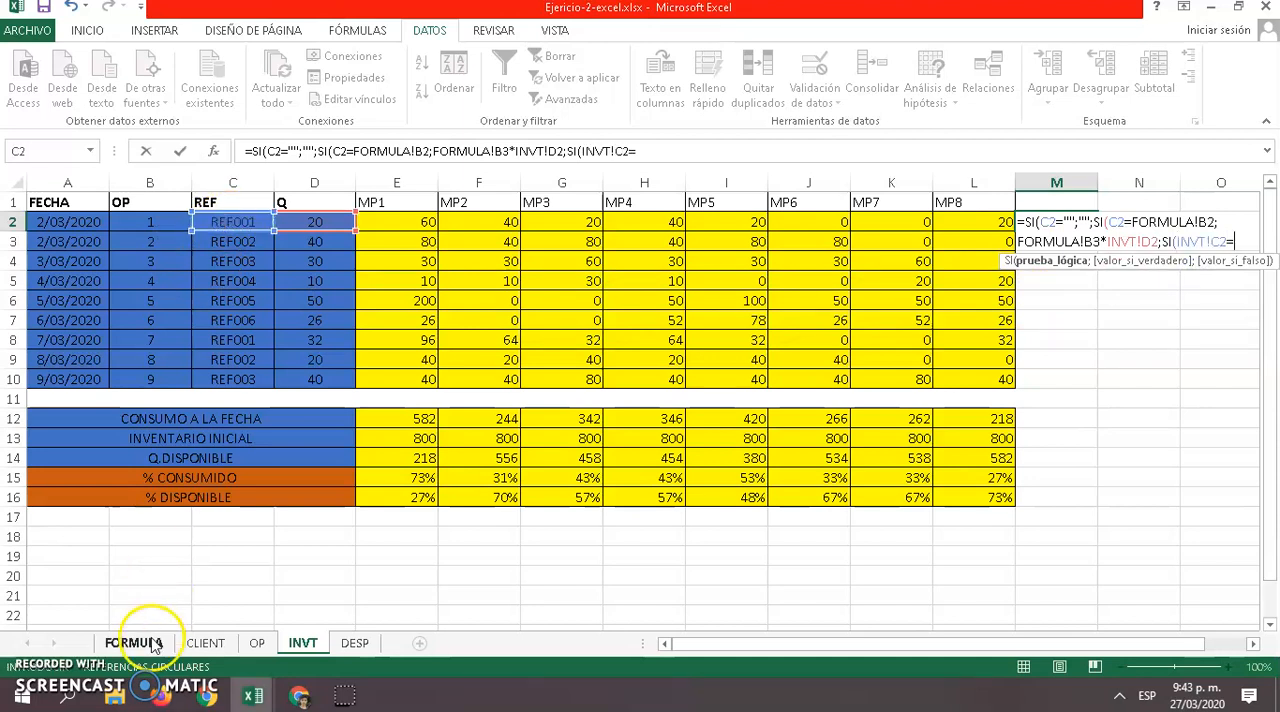
click(133, 643)
click(250, 220)
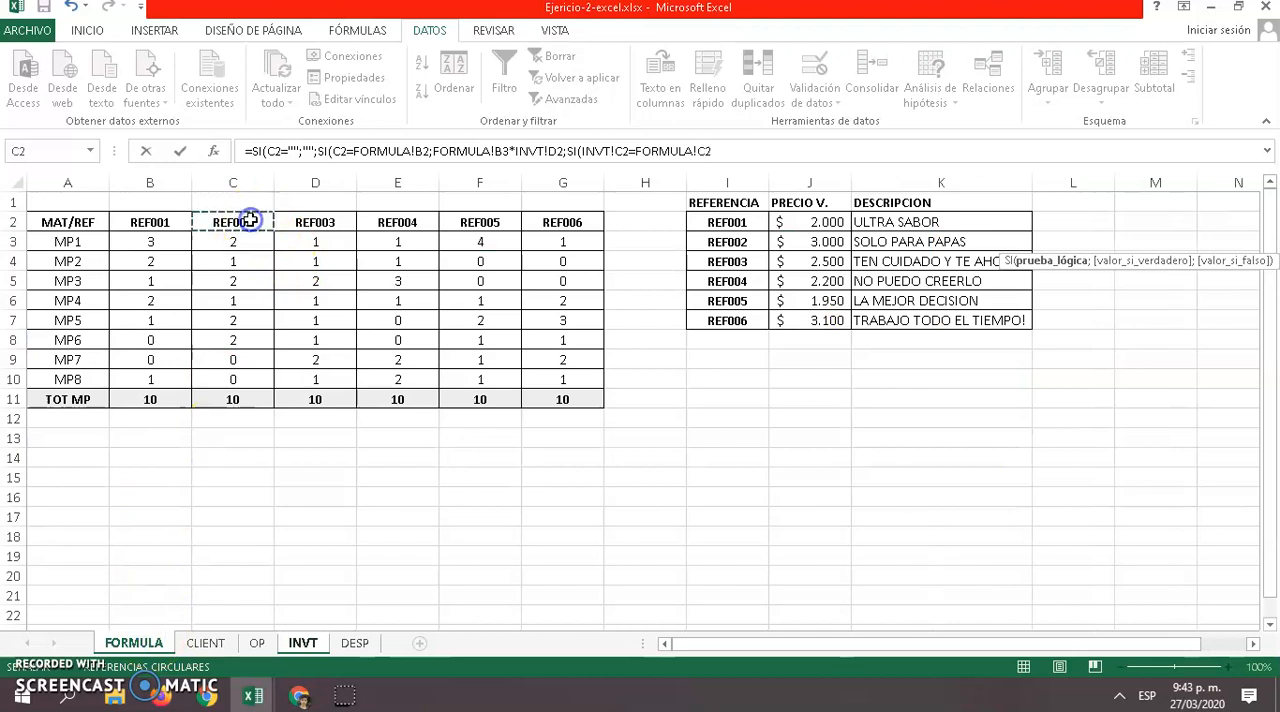
text(;)
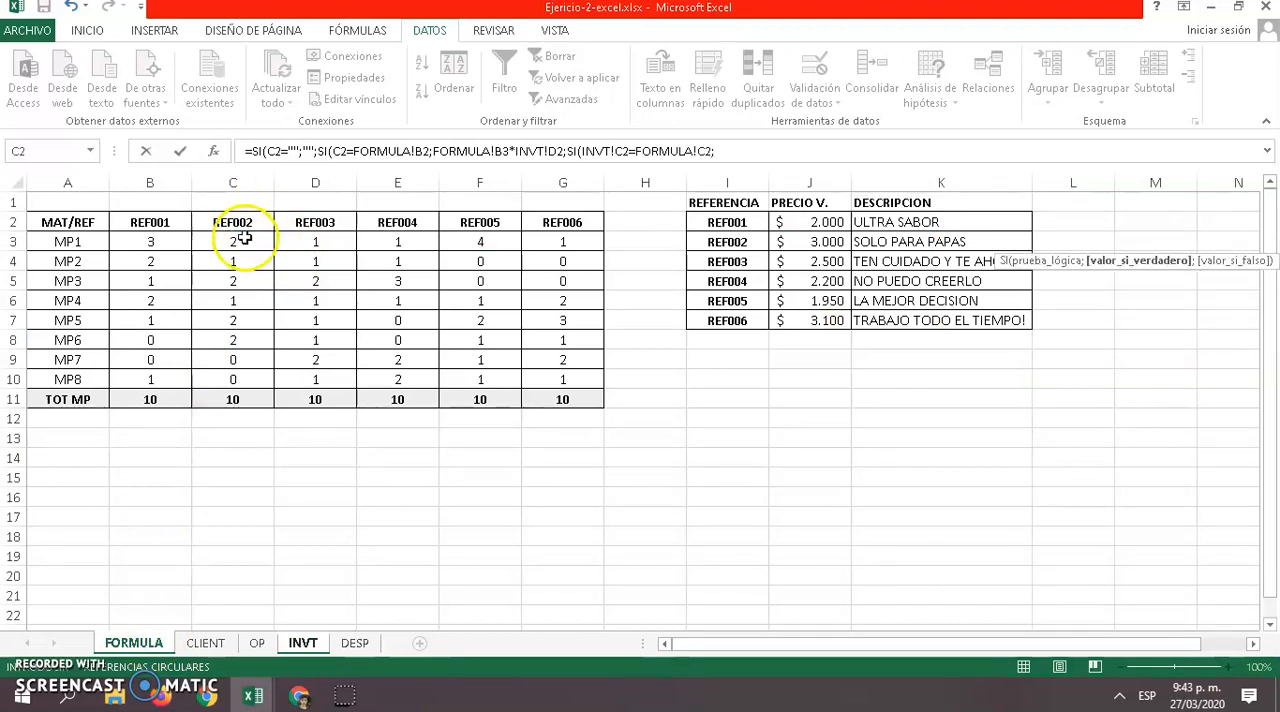
Make the REF002 test's true value FORMULA!C3*INVT!D2 and enter the formula, accepting the proposed correction
click(238, 241)
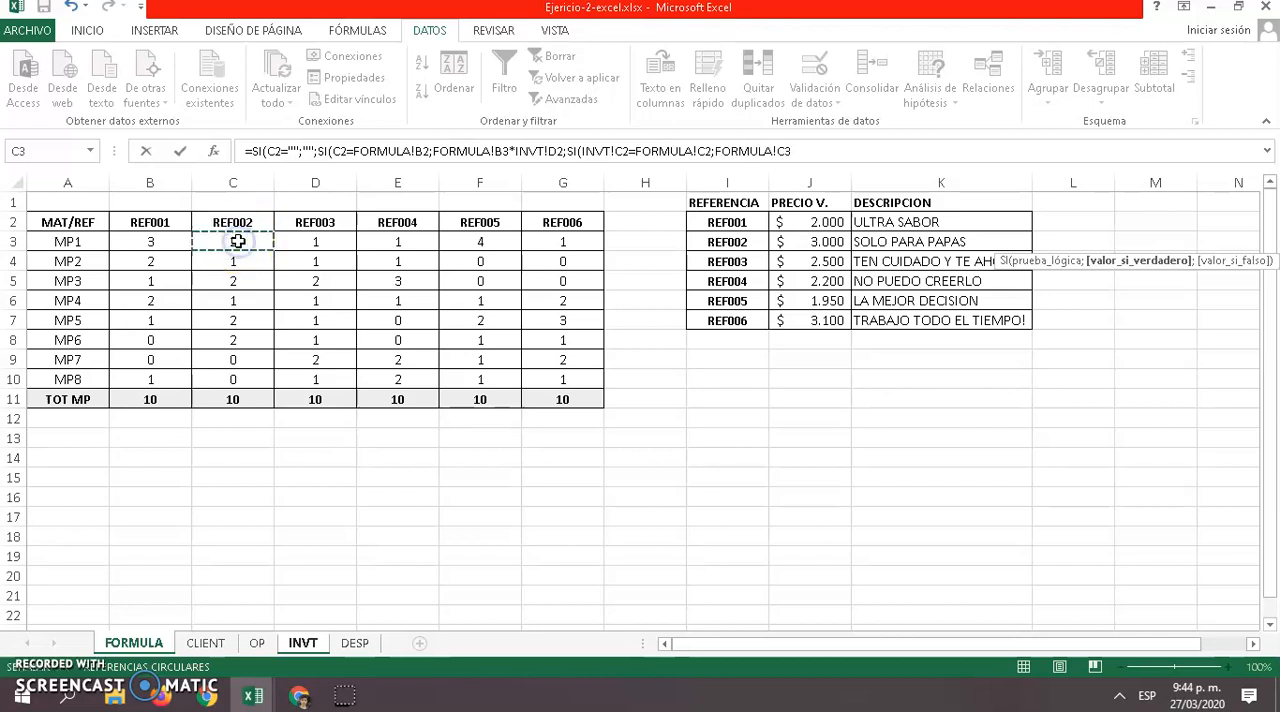
text(*)
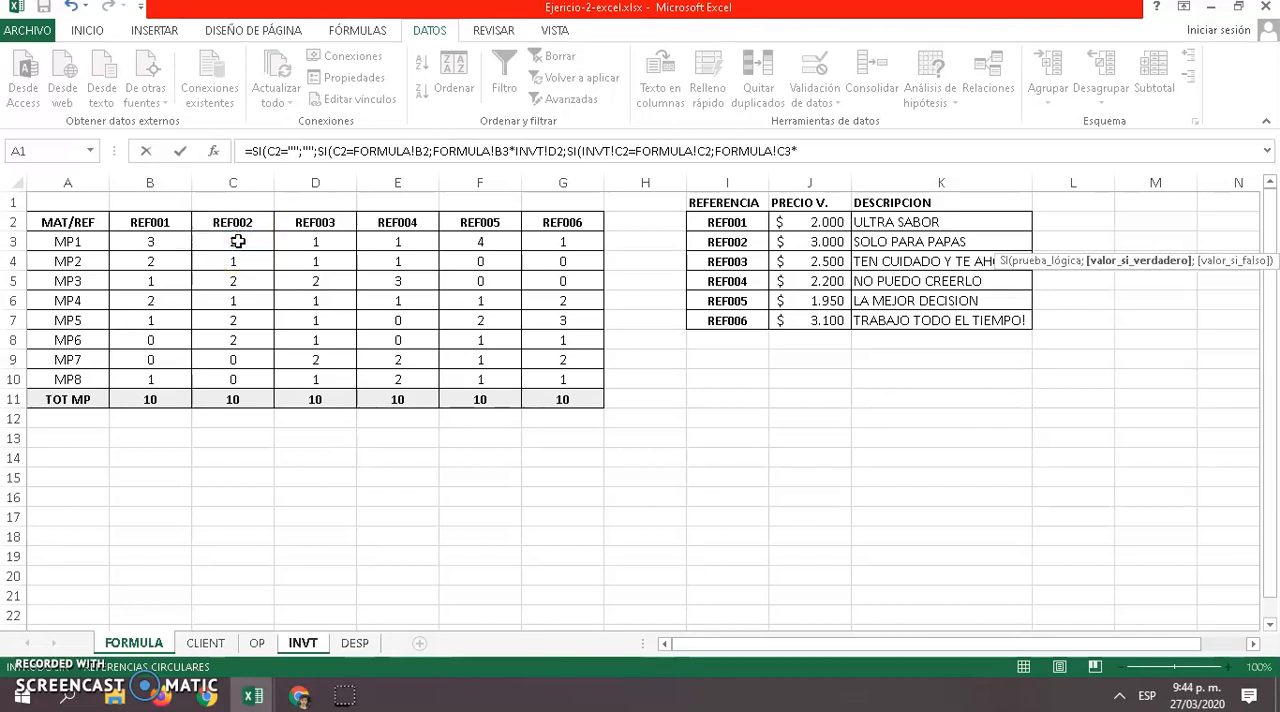
click(302, 643)
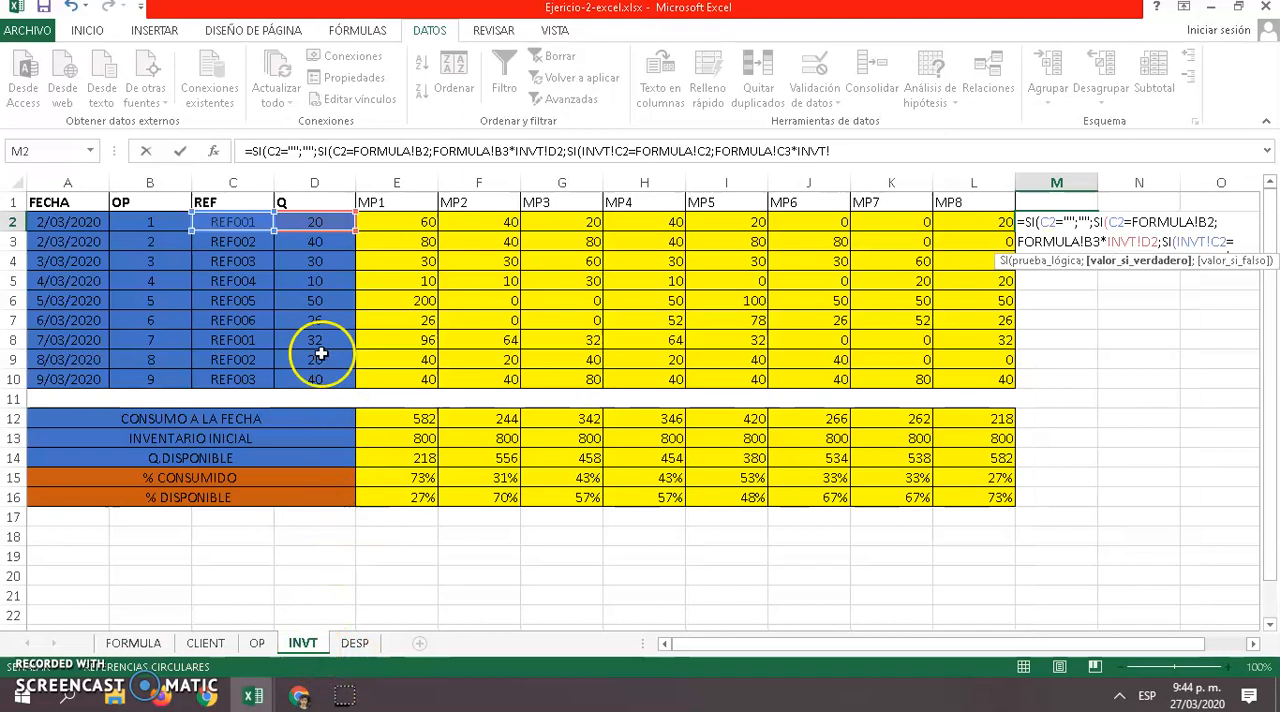
click(311, 219)
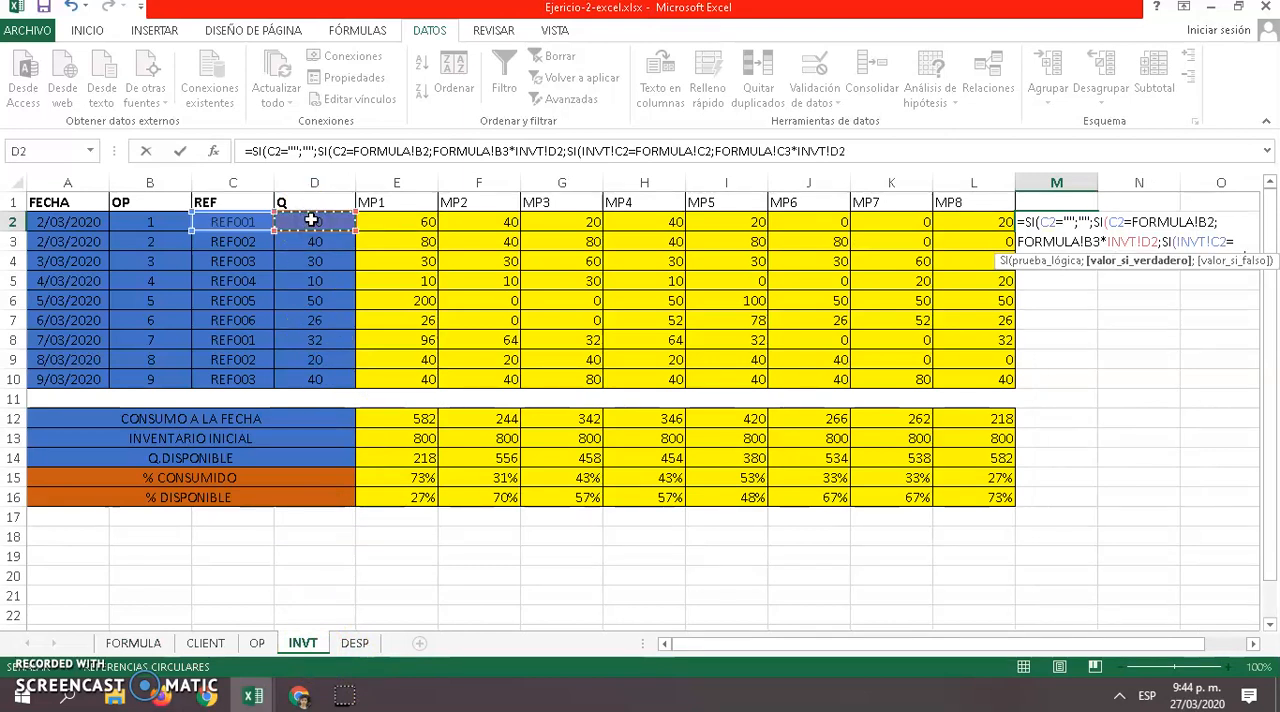
text(;)
key(Return)
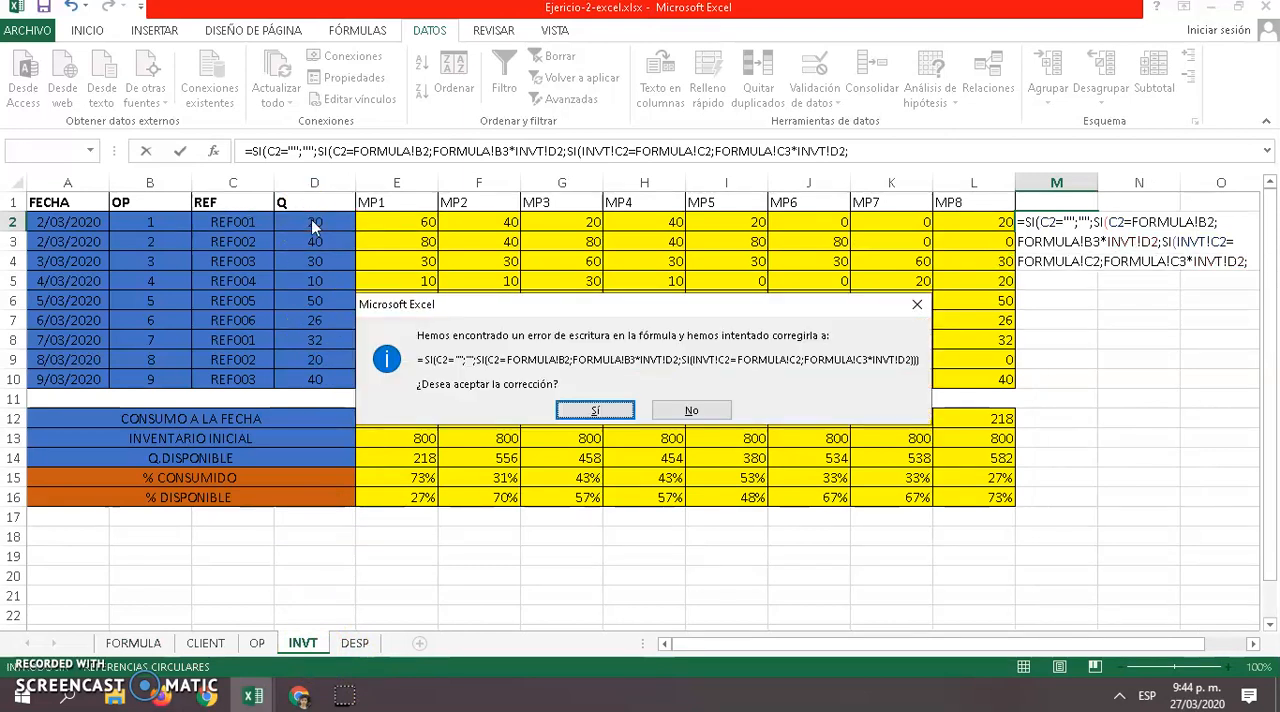
click(593, 410)
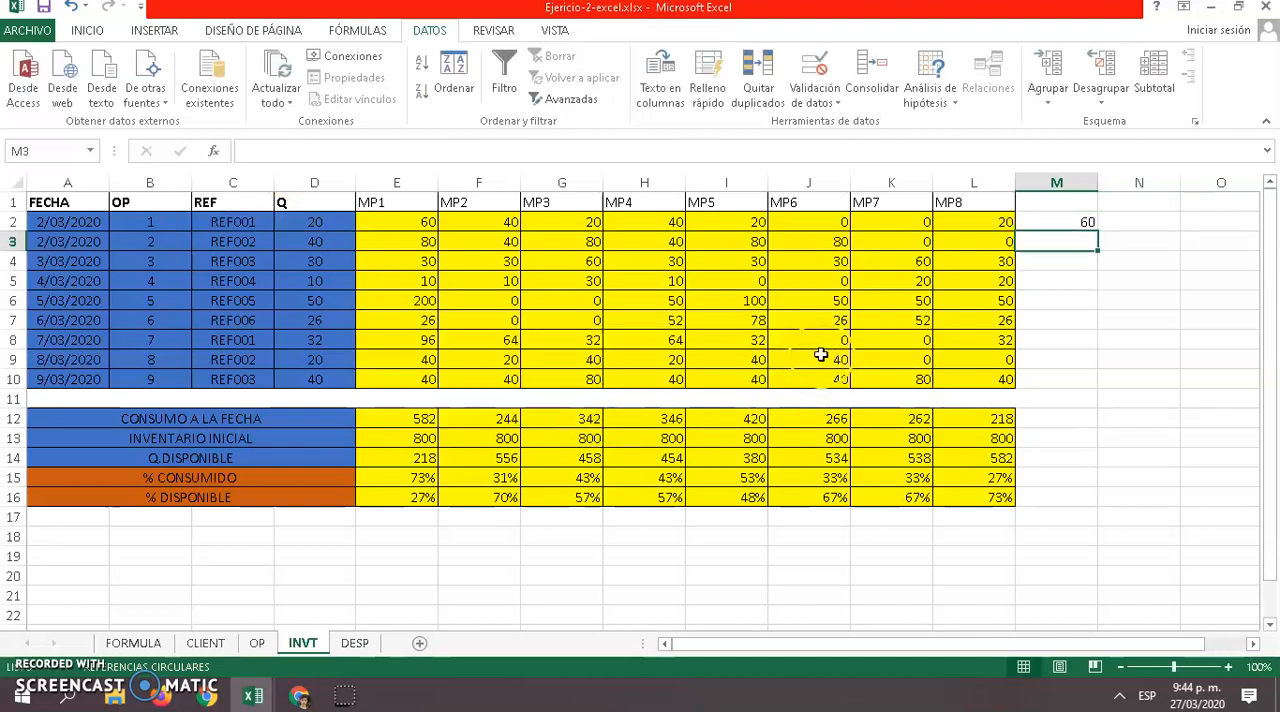
Fill the M2 formula down to M3 and check the copied references
click(1066, 221)
drag(1097, 231, 1097, 246)
click(1068, 248)
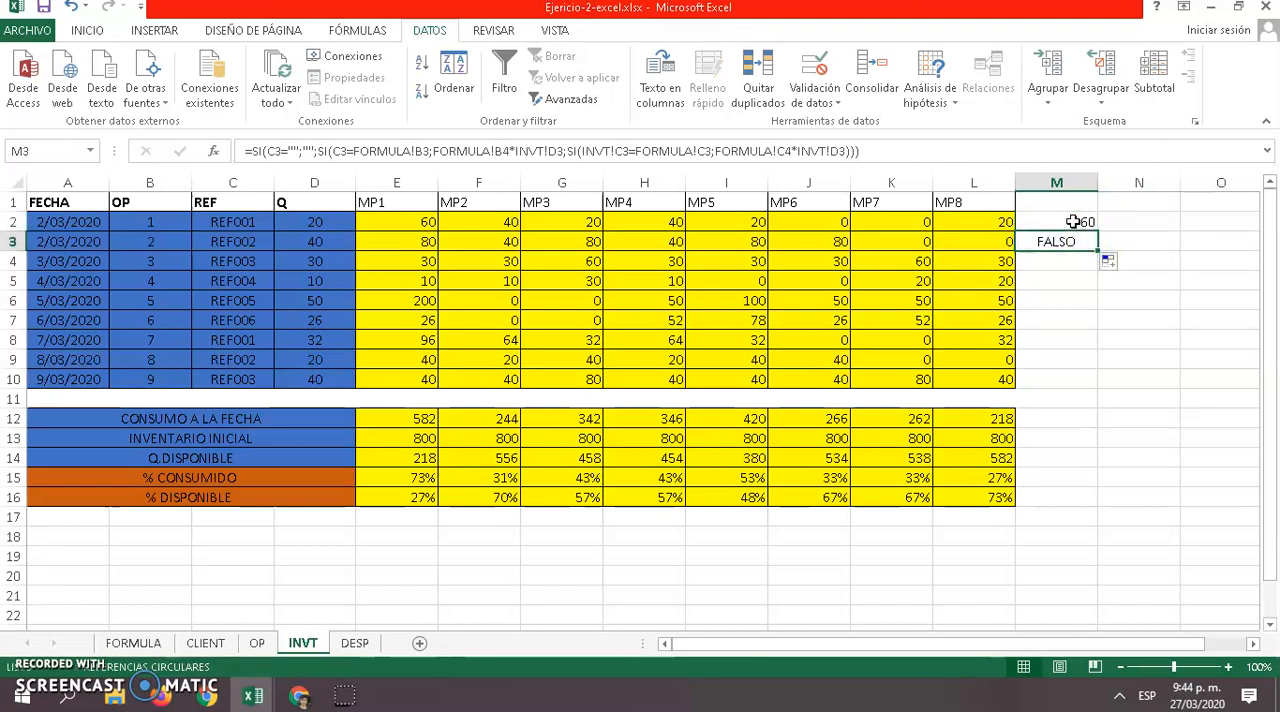
Make the REF001 references in the M2 formula absolute, as FORMULA!$B$2 and FORMULA!$B$3
click(1073, 221)
double_click(1073, 221)
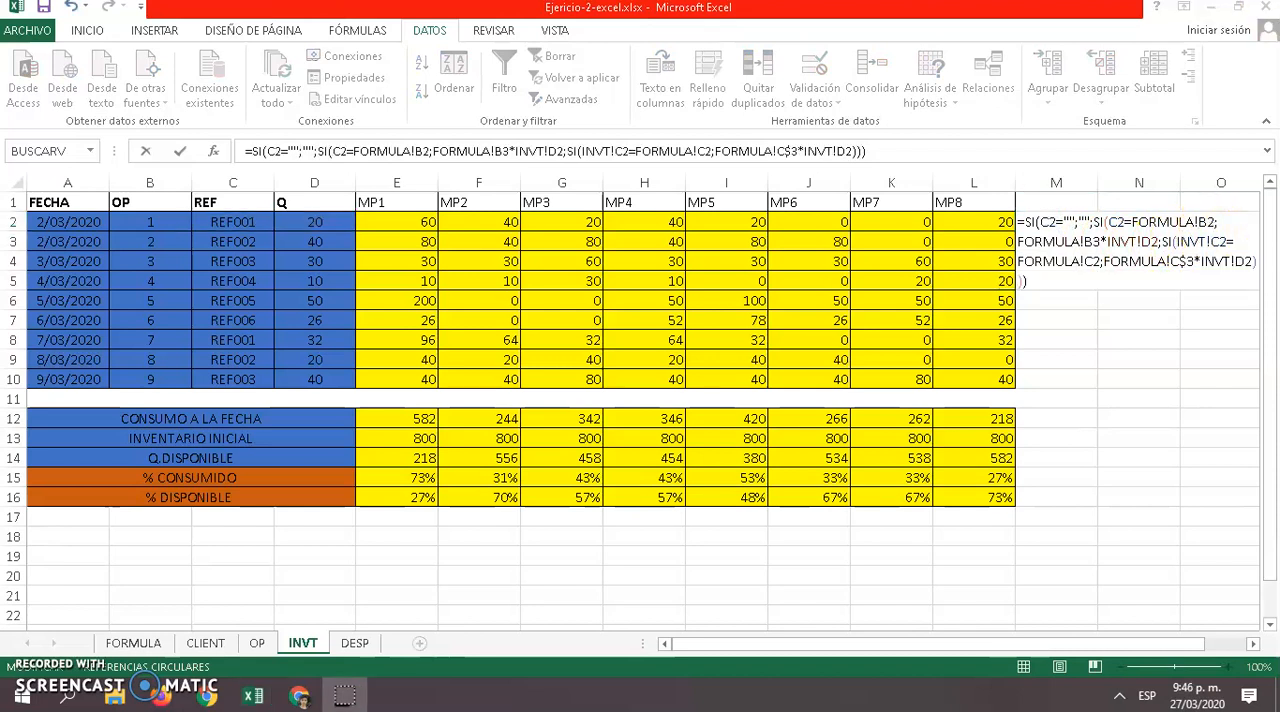
click(1208, 222)
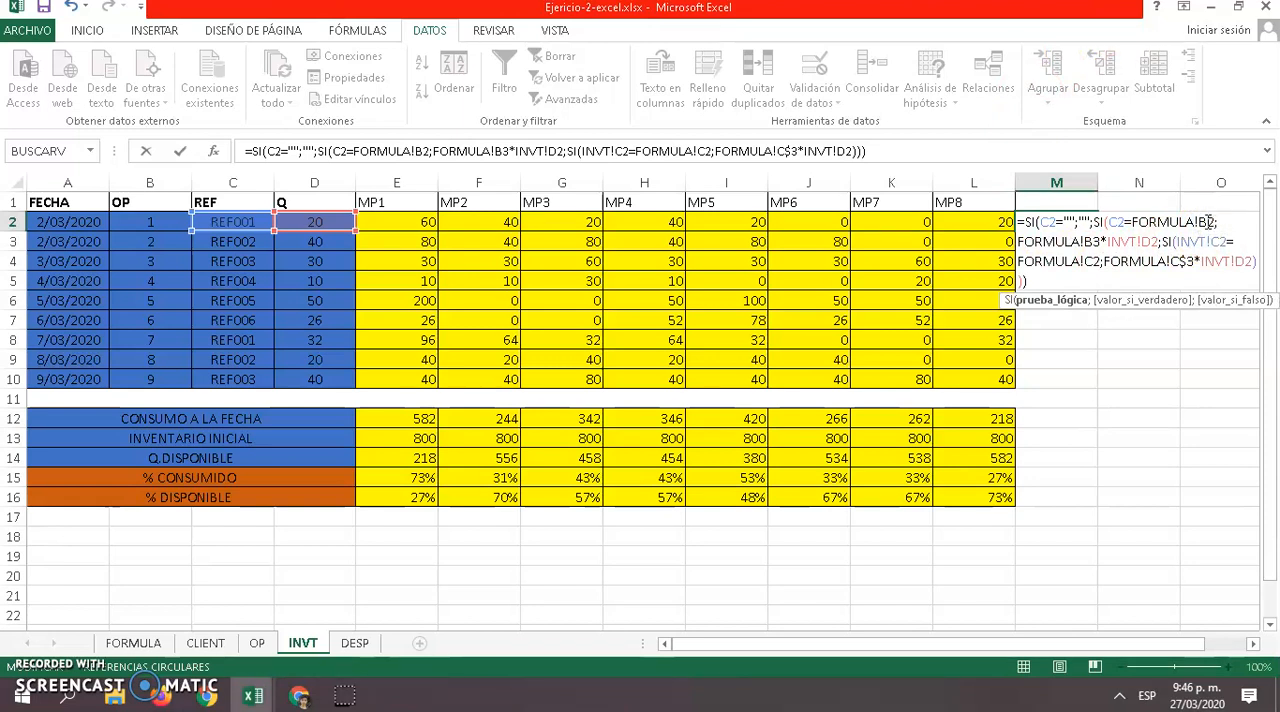
key(F4)
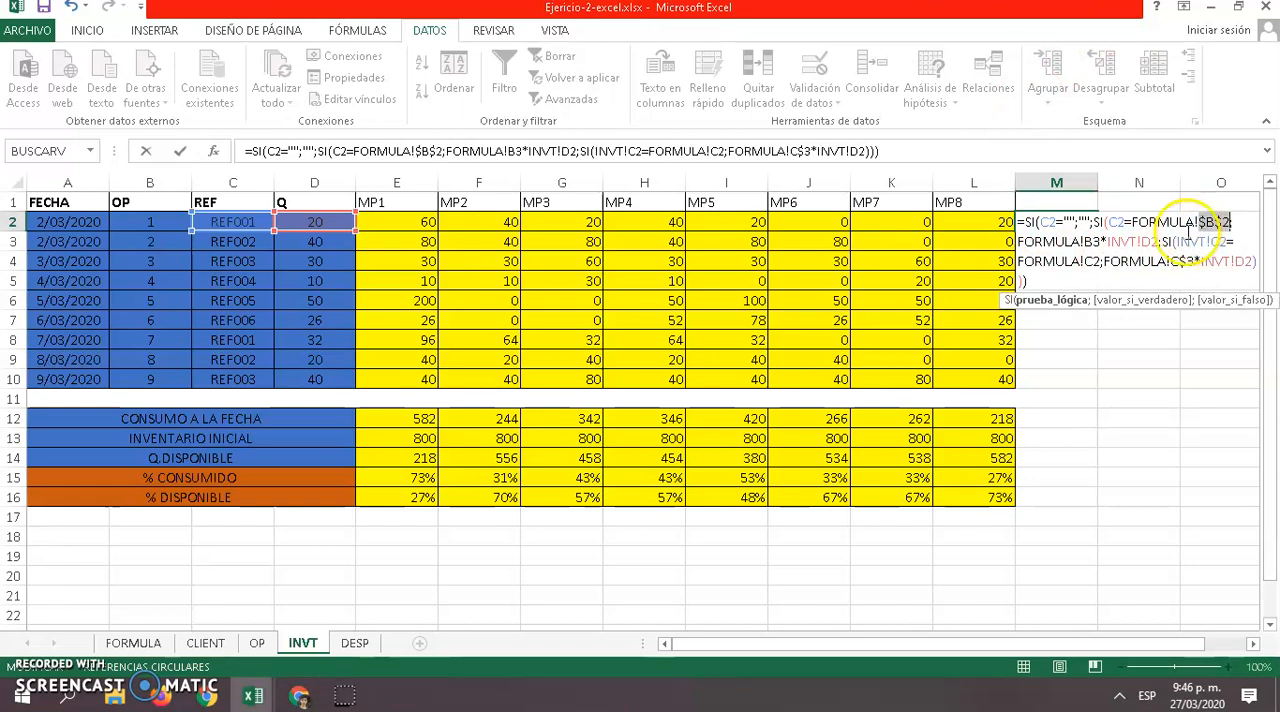
click(1095, 241)
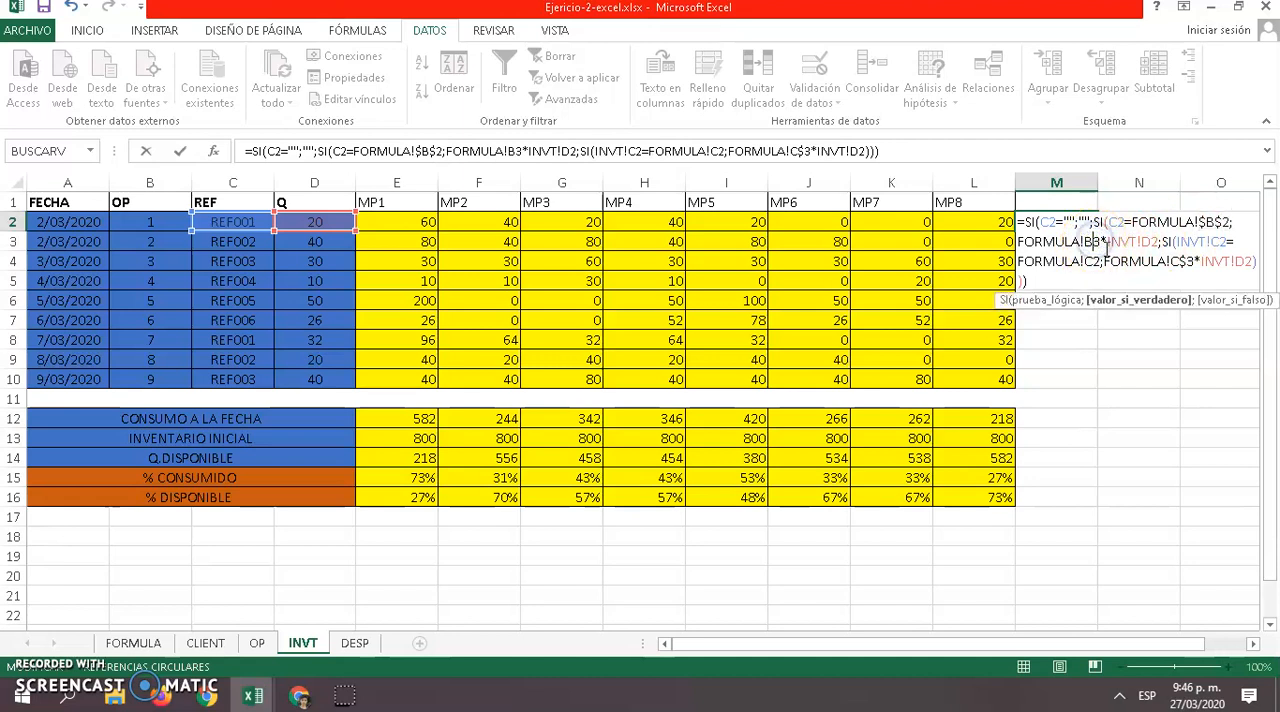
key(F4)
Make the REF002 references absolute, as FORMULA!$C$2 and FORMULA!$C$3, and enter the M2 formula
click(1099, 264)
key(F4)
click(1199, 261)
key(F4)
key(F4)
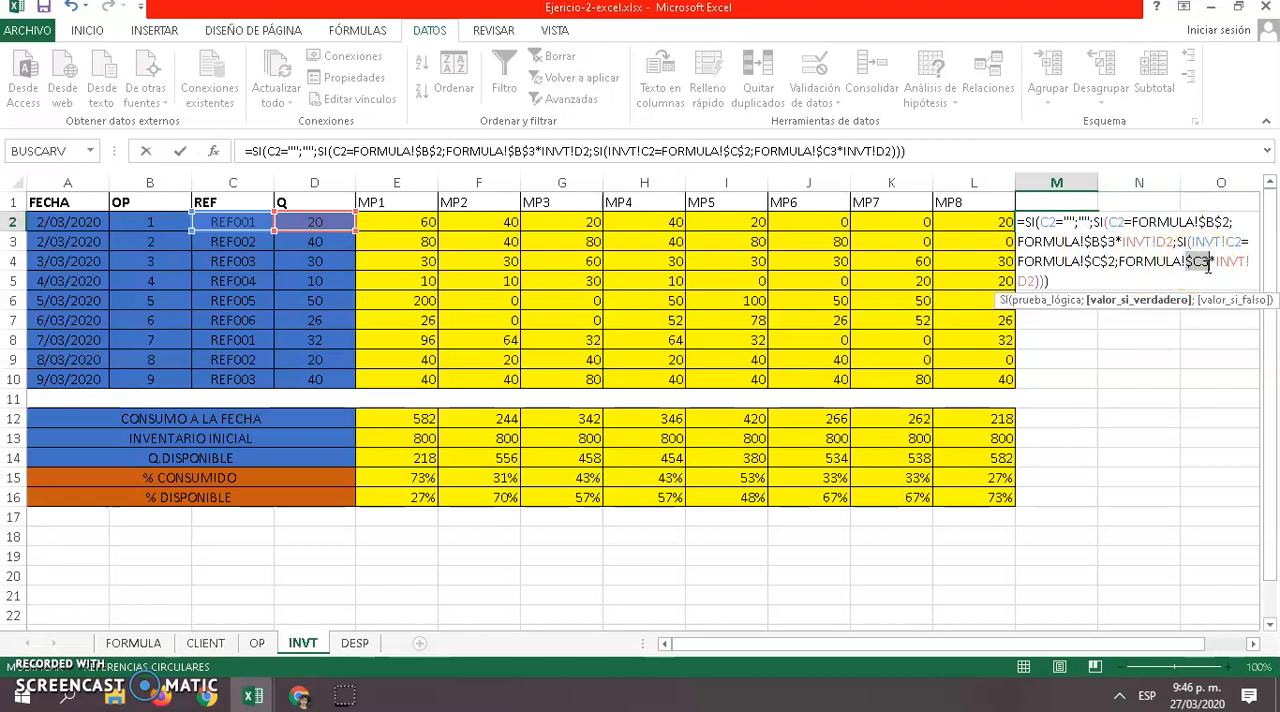
key(F4)
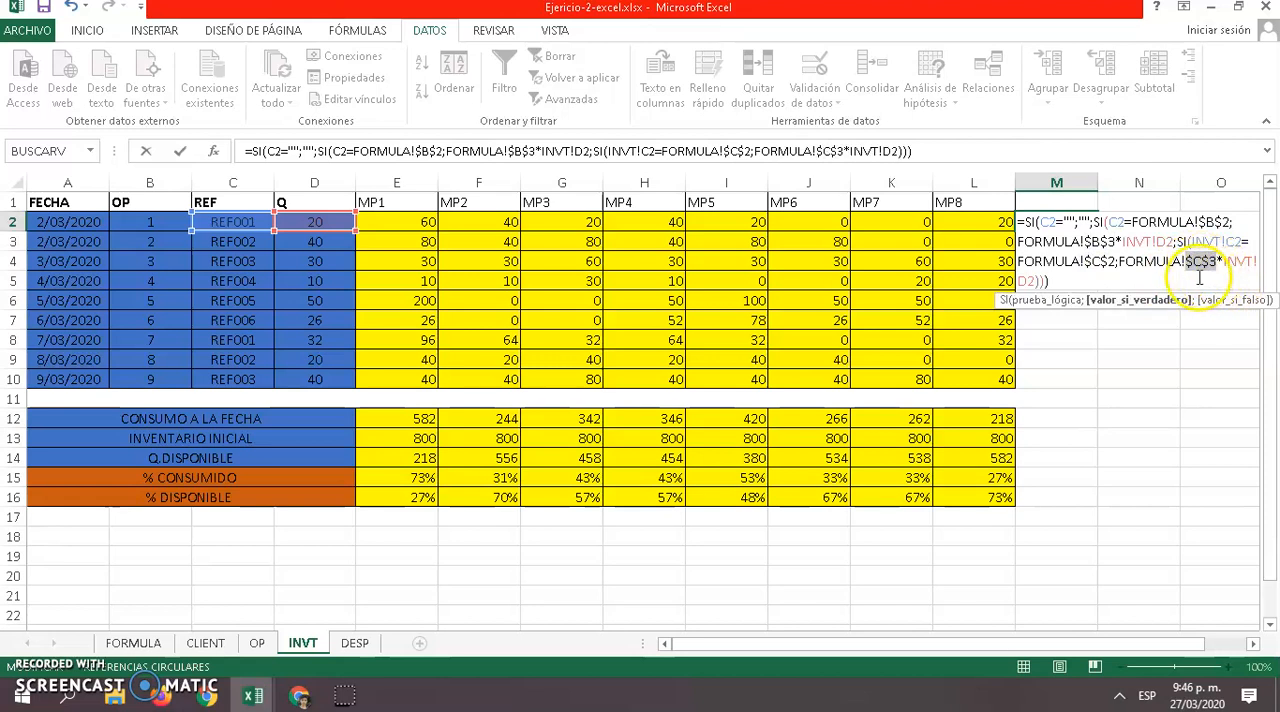
key(Return)
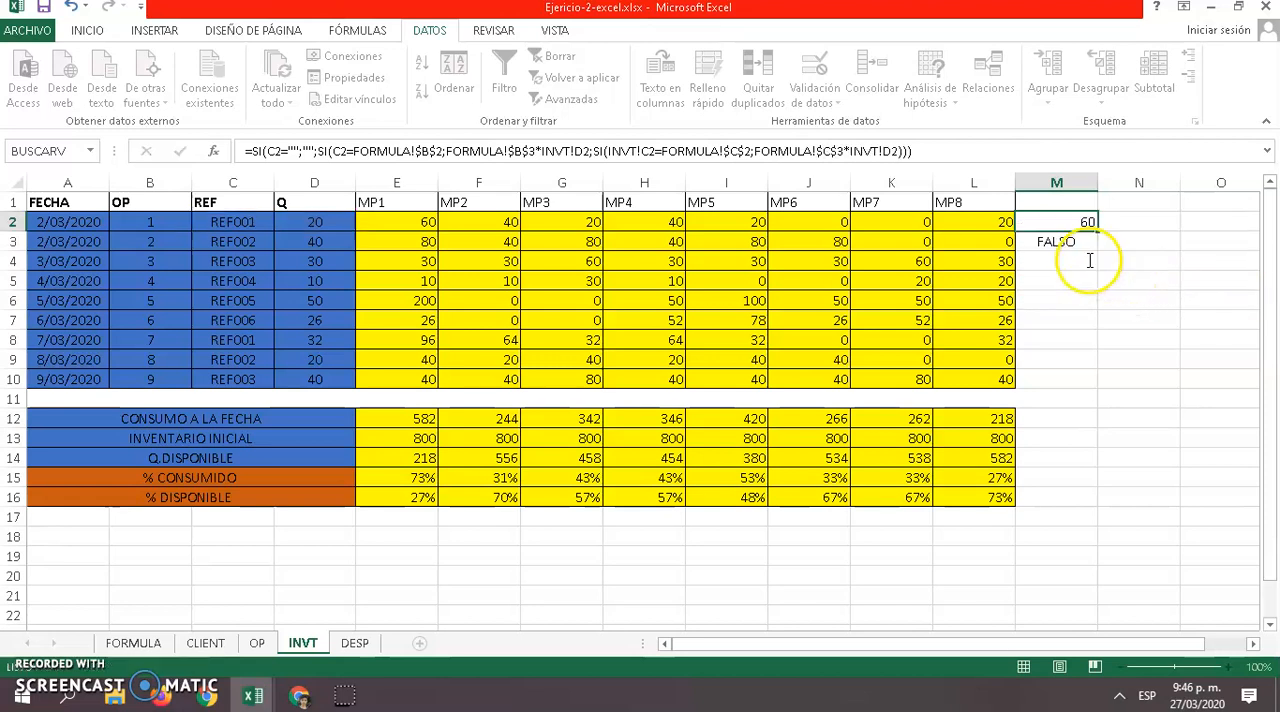
Fill the M2 formula down to M3 and compare M2 with the existing MP1 formula in E2
click(1080, 223)
drag(1098, 231, 1098, 252)
click(1067, 224)
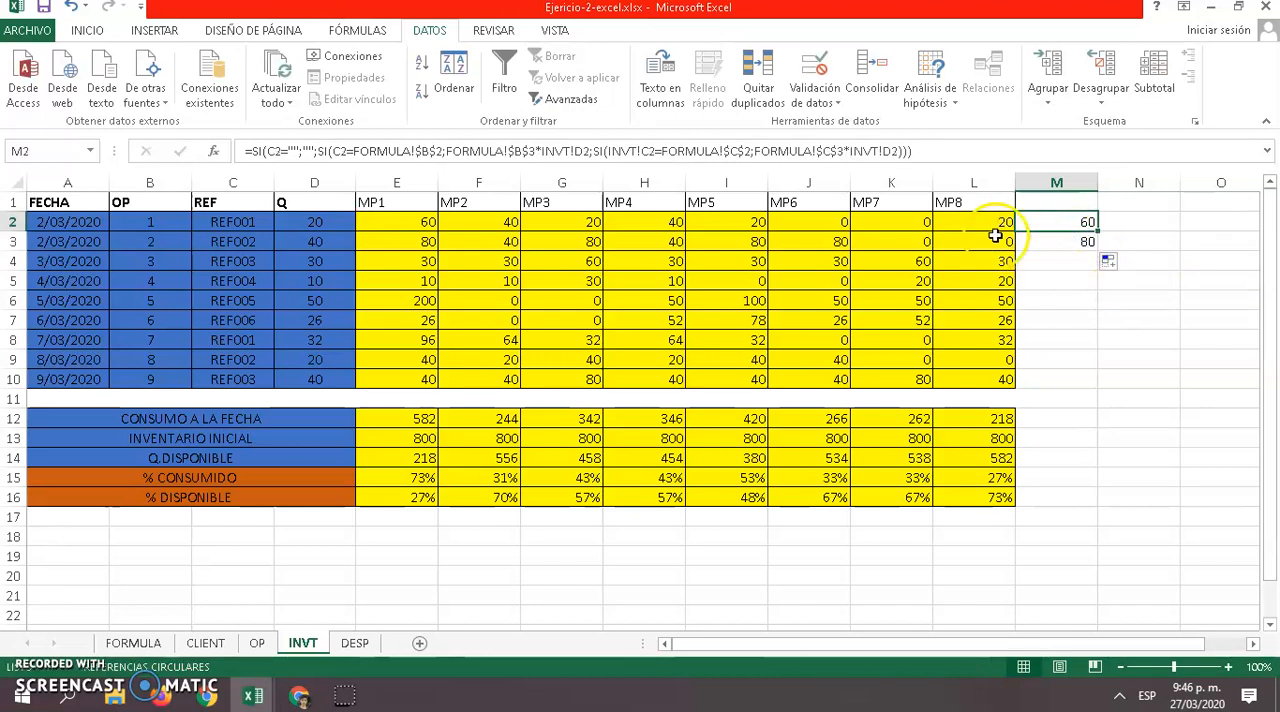
click(410, 221)
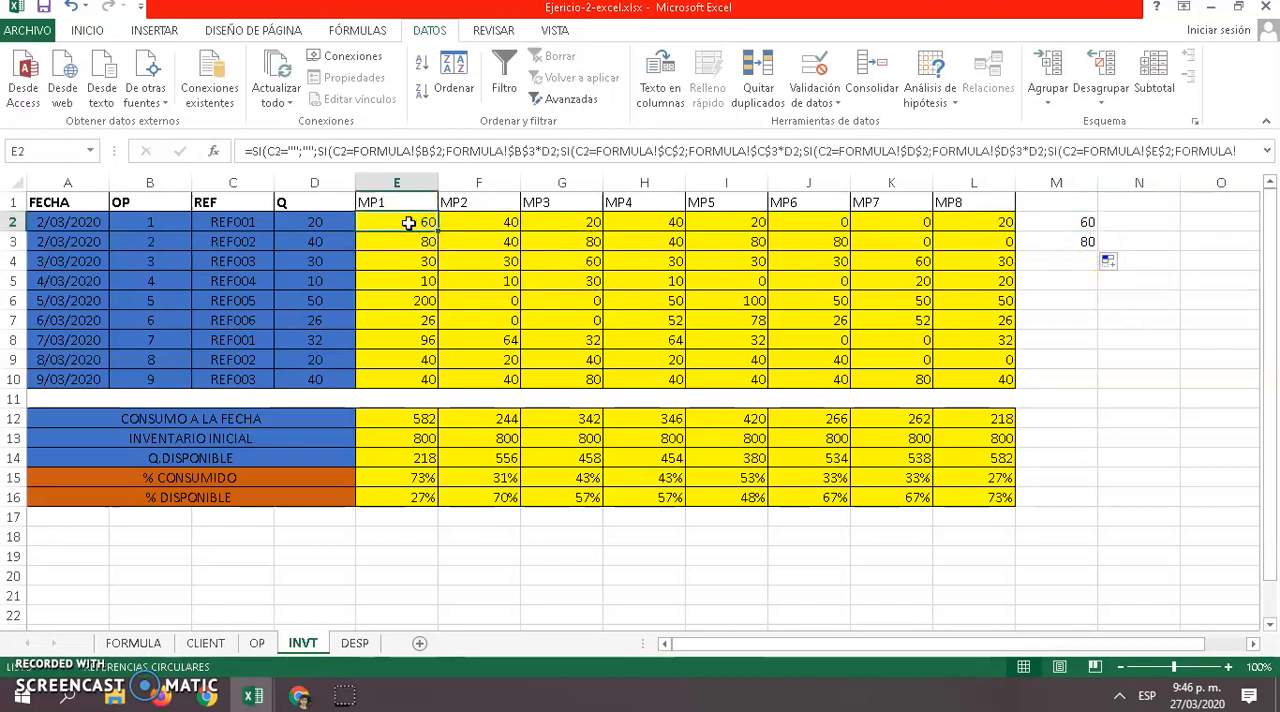
Set the order 1 quantity in D2 to 45 to test the formulas
click(322, 228)
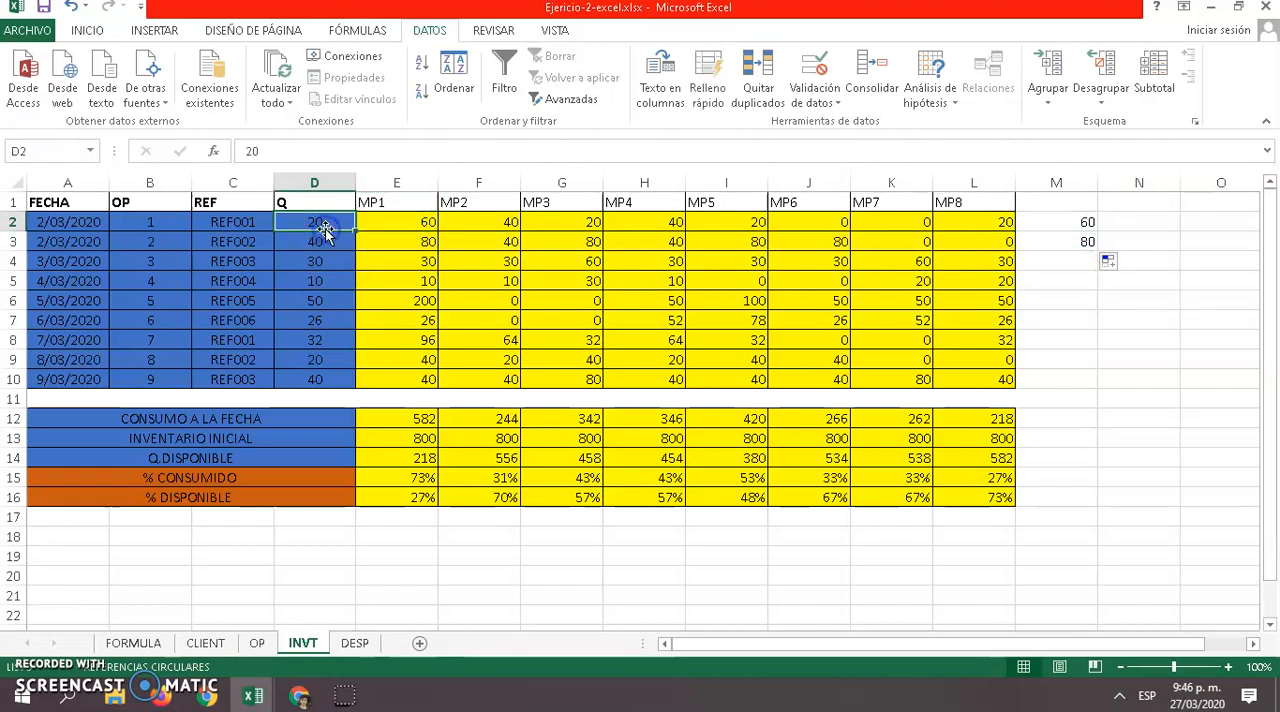
text(45)
key(Return)
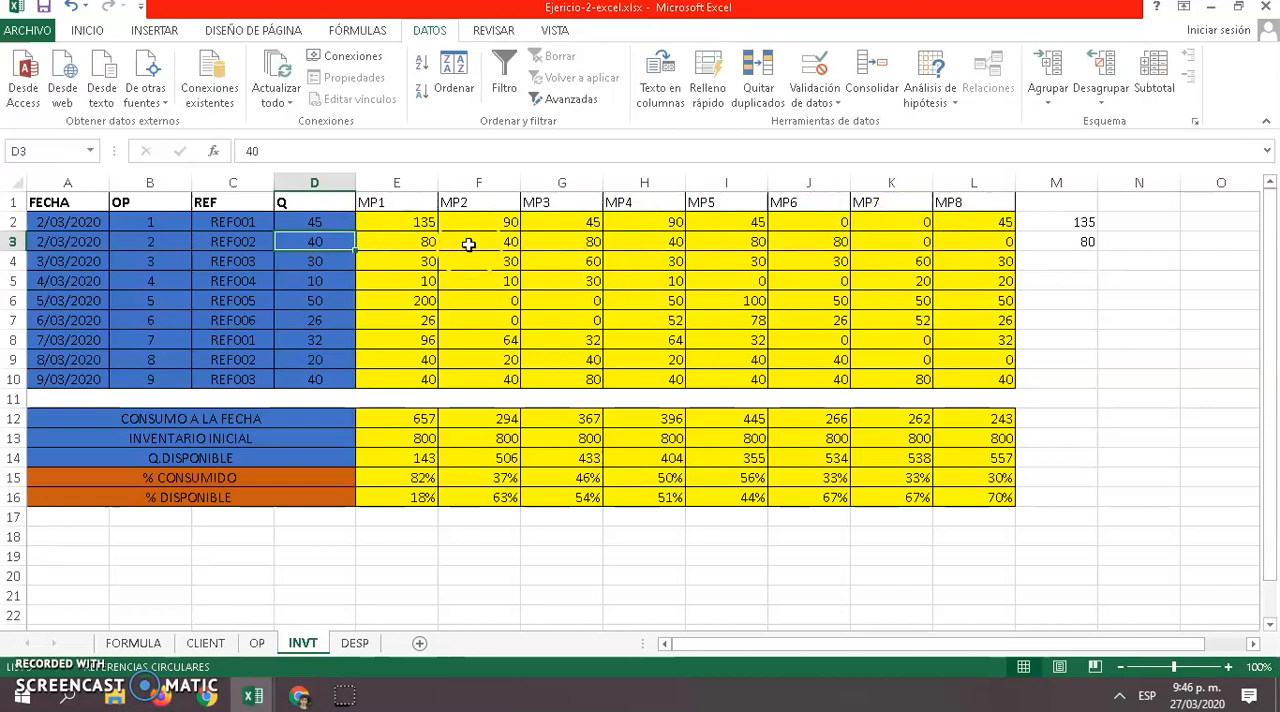
Set the order 1 quantity in D2 to 10
click(343, 227)
text(10)
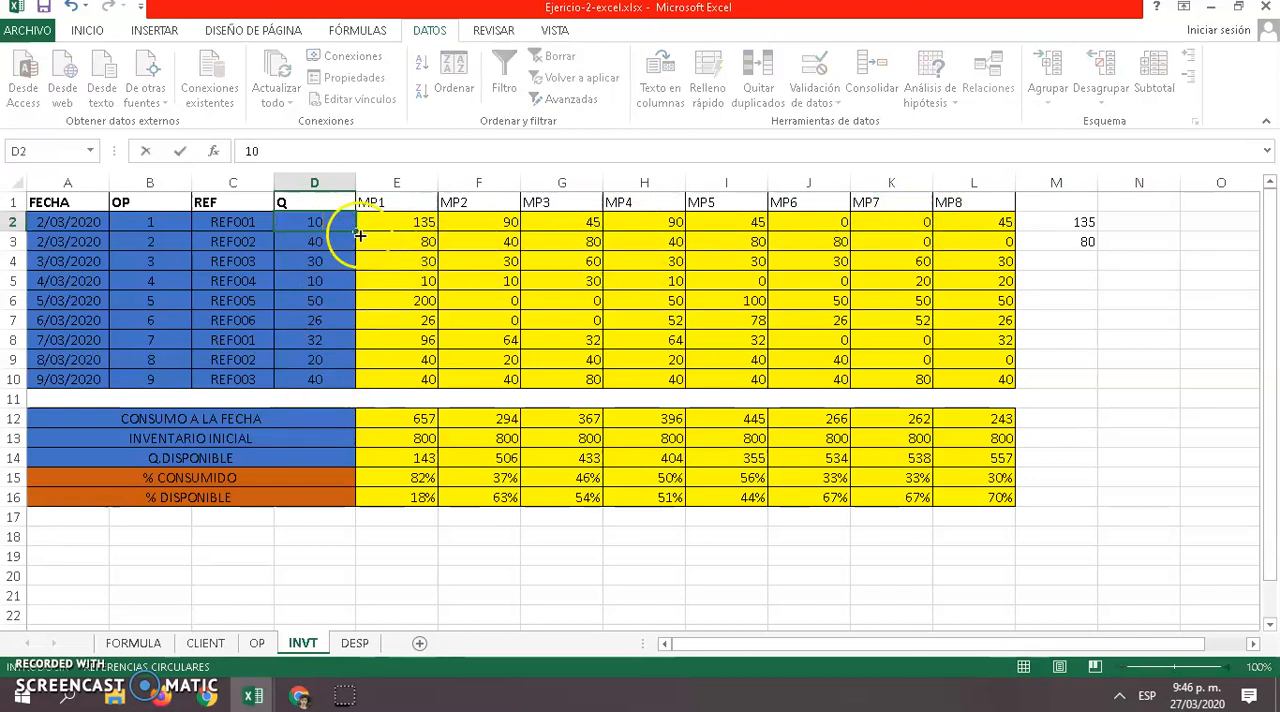
key(Return)
Check the REF001 amount of MP1 on the FORMULA sheet against the INVT quantity in D2 and the consumption in E2, M2 and M3
click(135, 643)
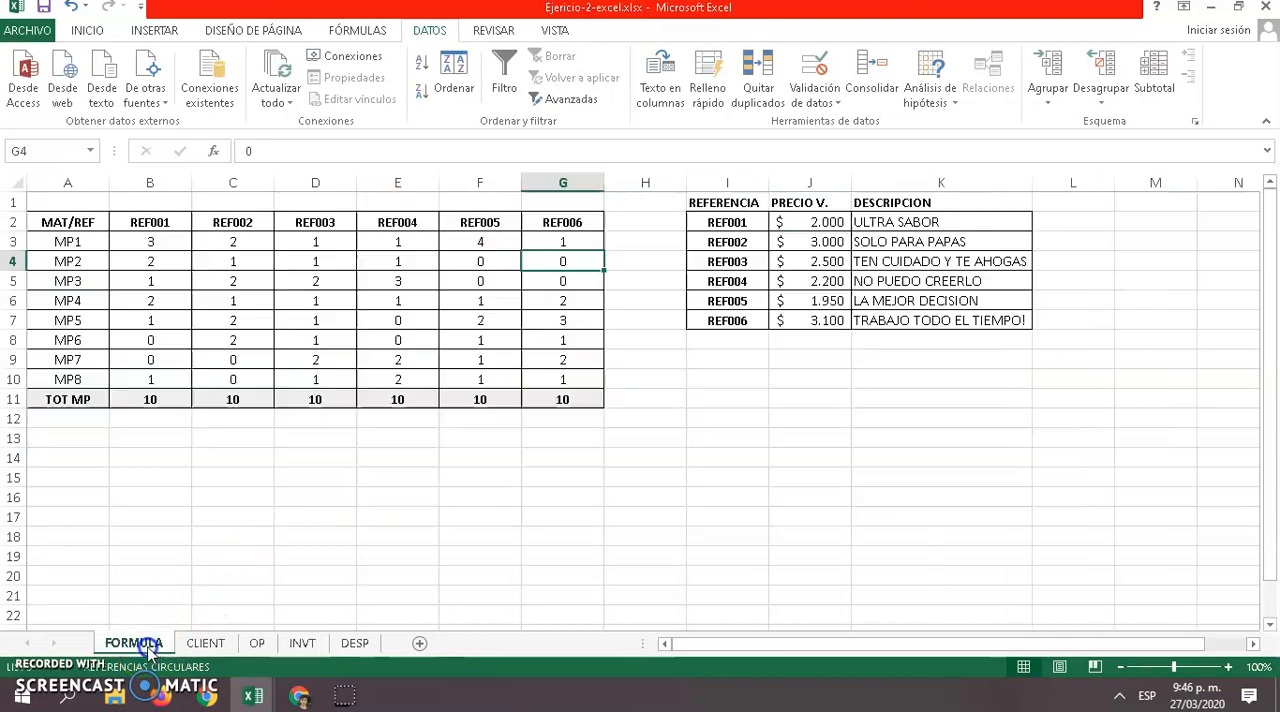
click(155, 242)
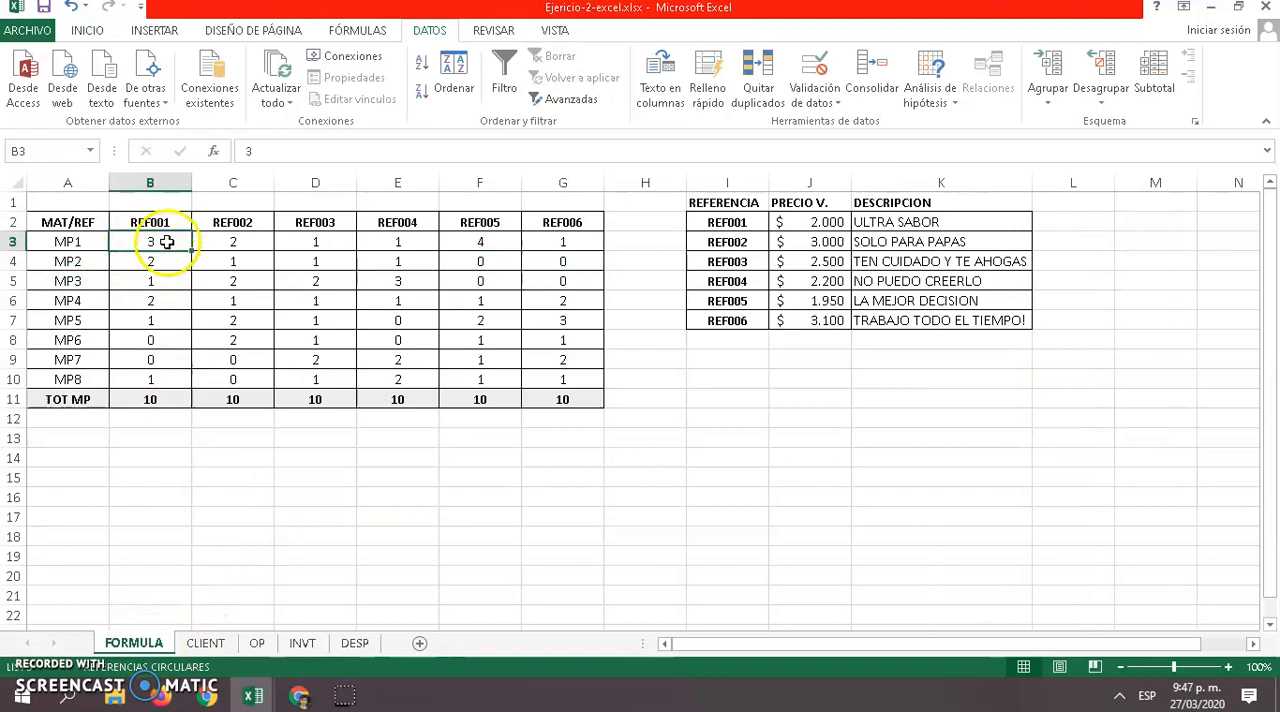
click(222, 645)
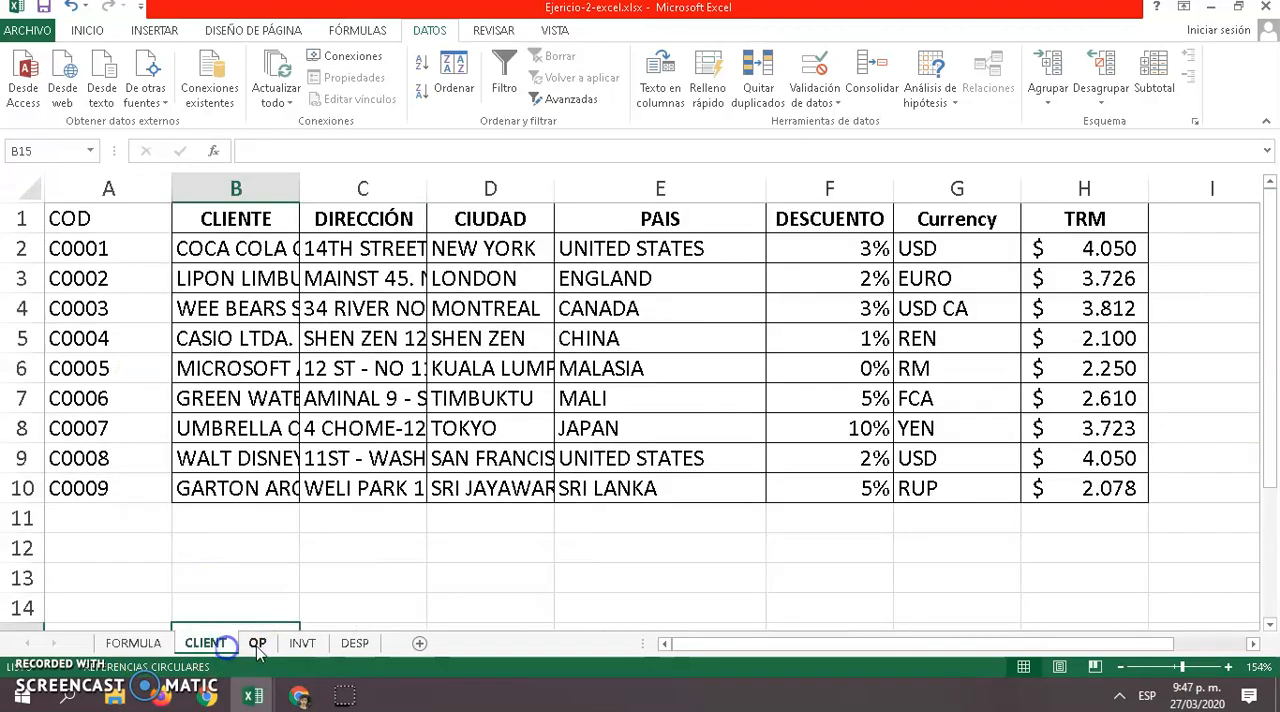
click(257, 645)
click(302, 644)
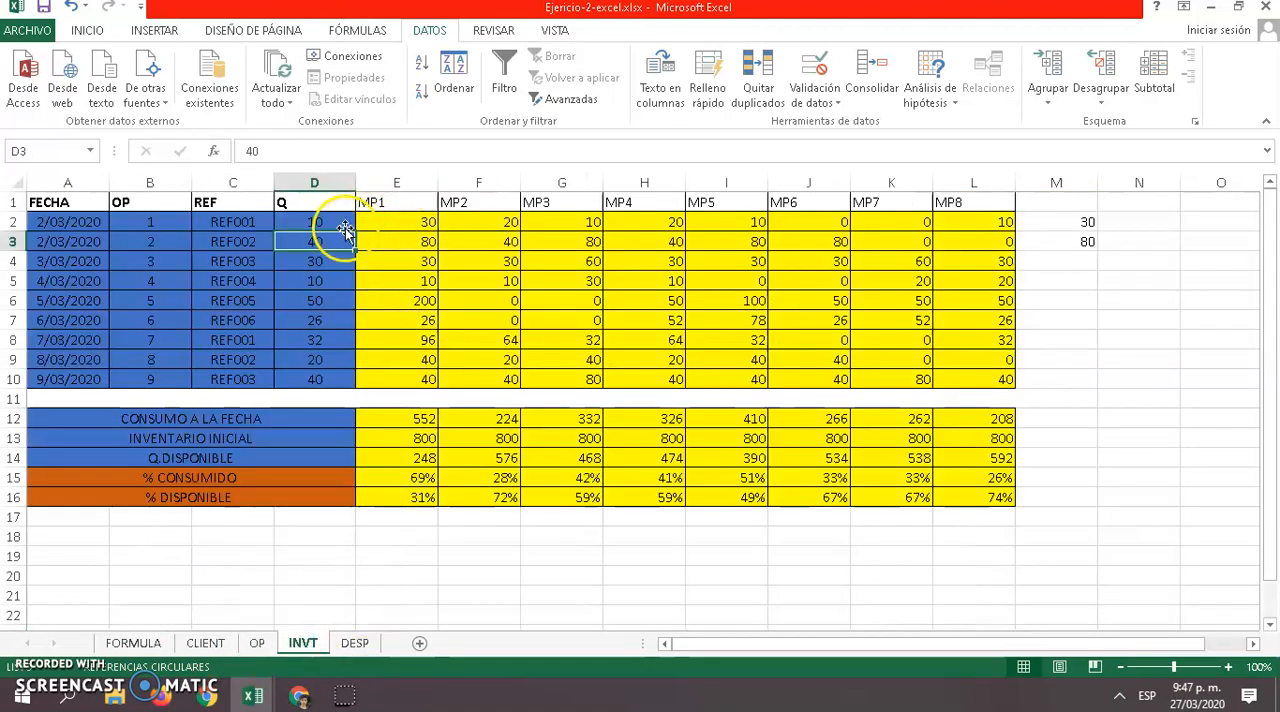
click(310, 224)
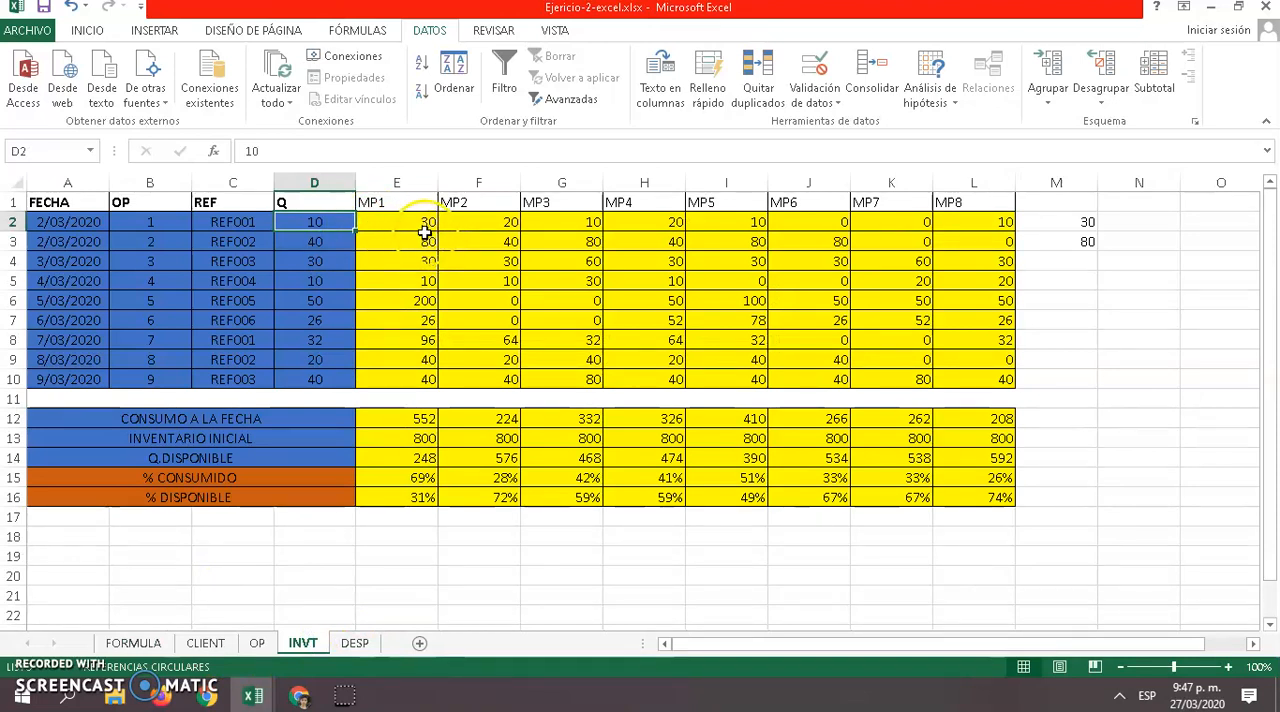
click(401, 224)
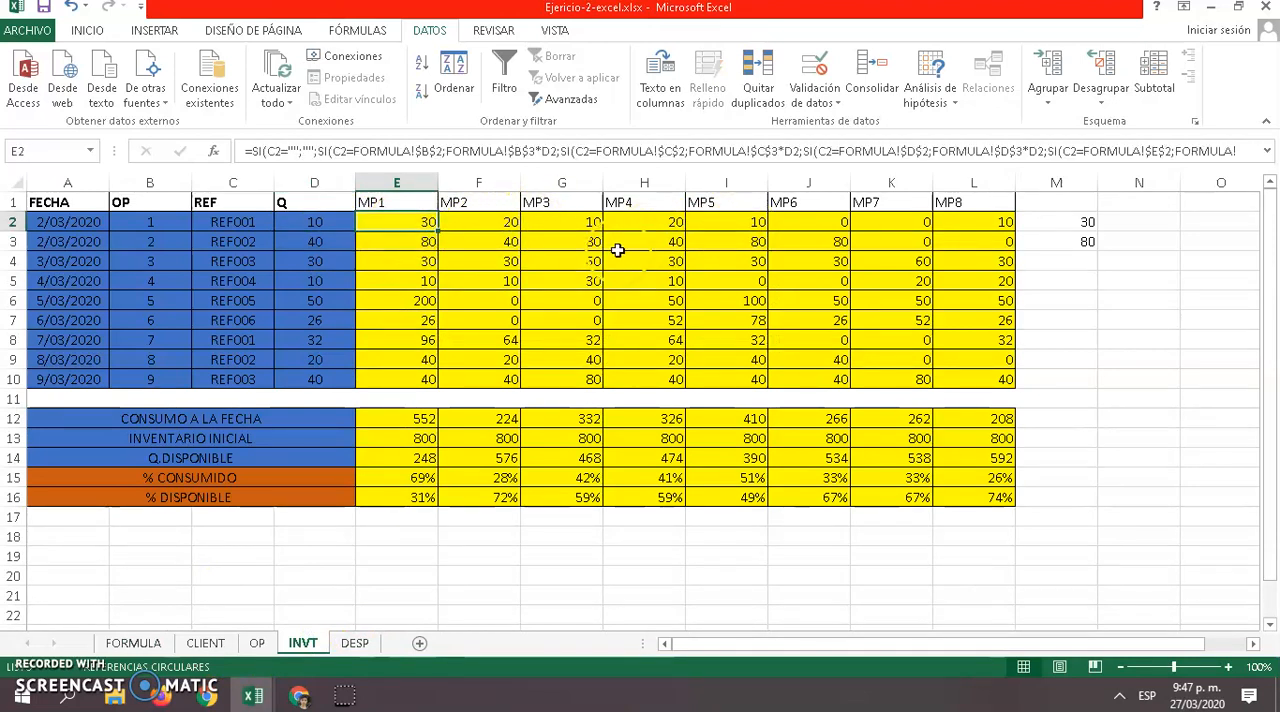
click(1083, 222)
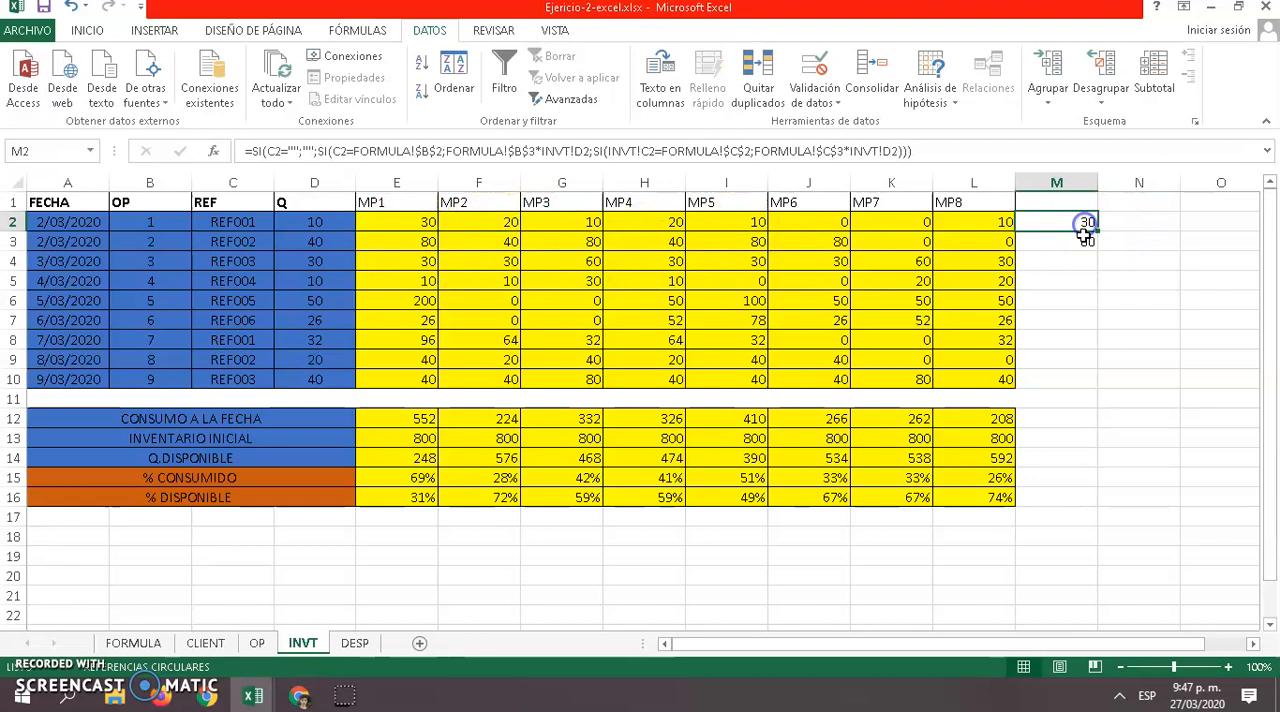
click(1080, 240)
click(1066, 238)
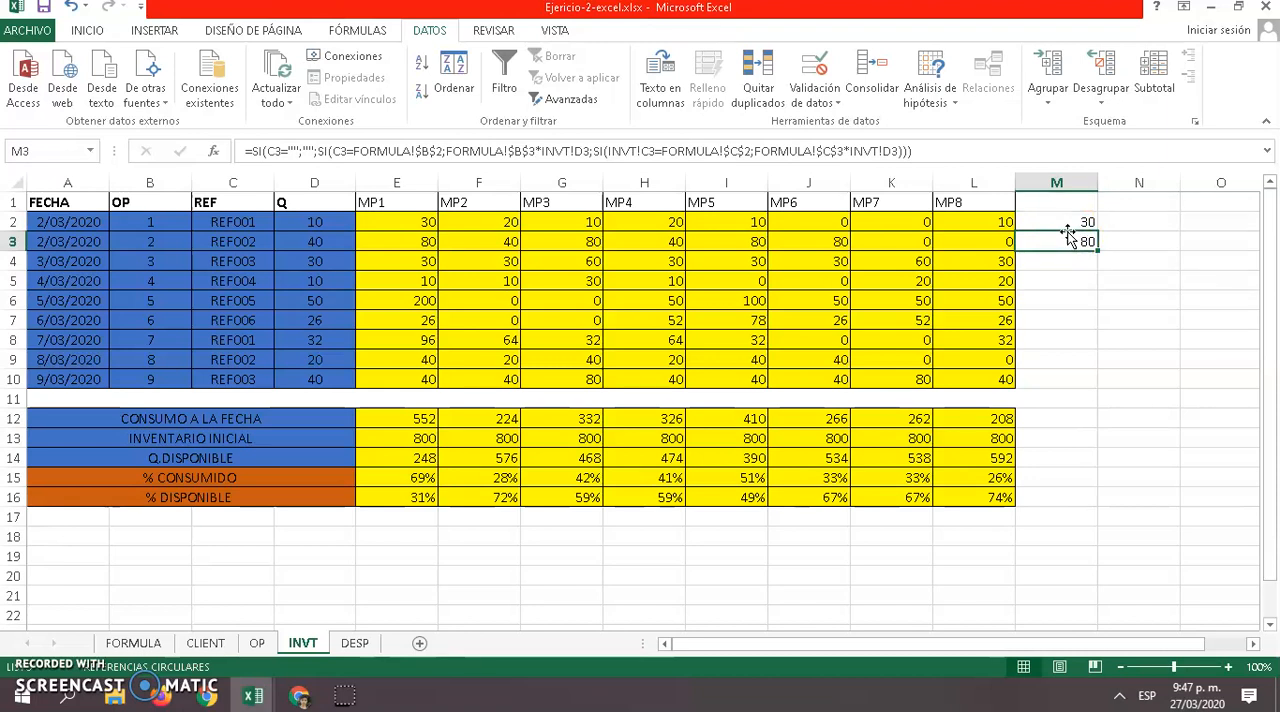
Replace the M2 formula's closing parentheses with a semicolon and a fourth nested SI function
mouse_move(1068, 236)
mouse_down()
mouse_move(1080, 250)
mouse_move(1071, 221)
mouse_up()
double_click(1071, 221)
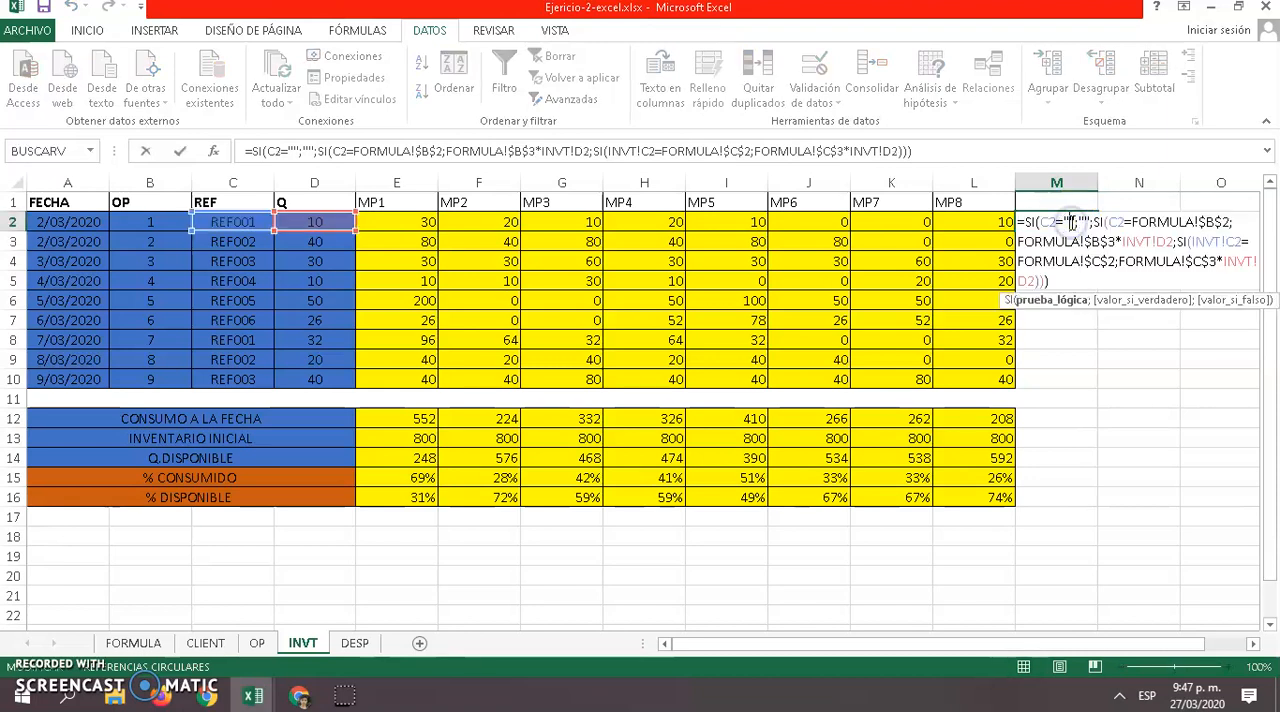
click(1049, 281)
key(BackSpace)
key(BackSpace)
key(BackSpace)
text(;si)
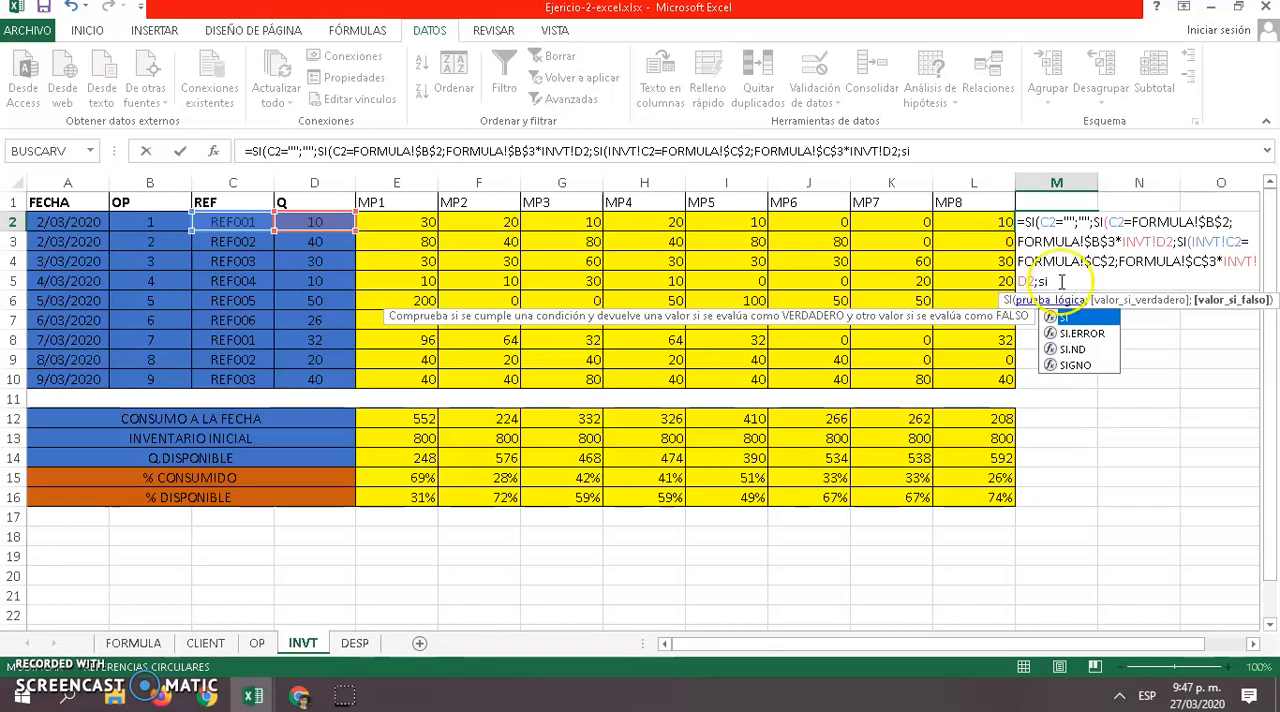
double_click(1062, 318)
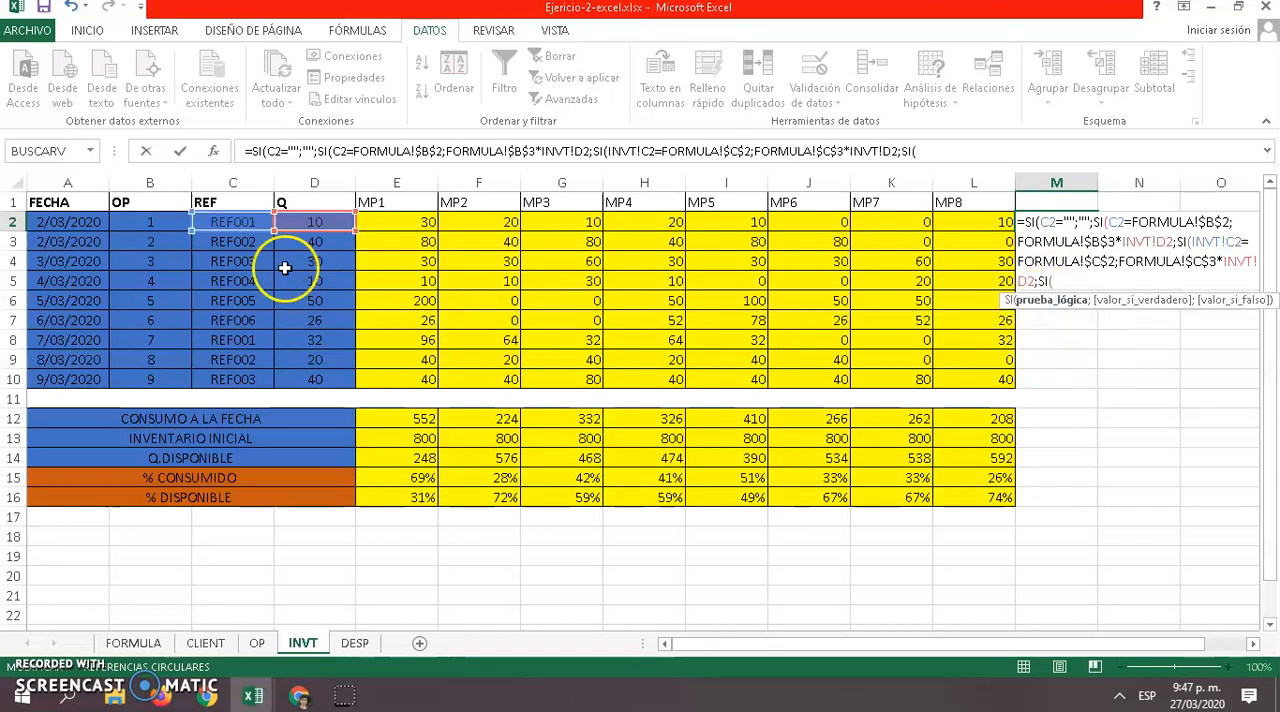
Make the fourth SI test C2=FORMULA!D2 for reference REF003
click(246, 223)
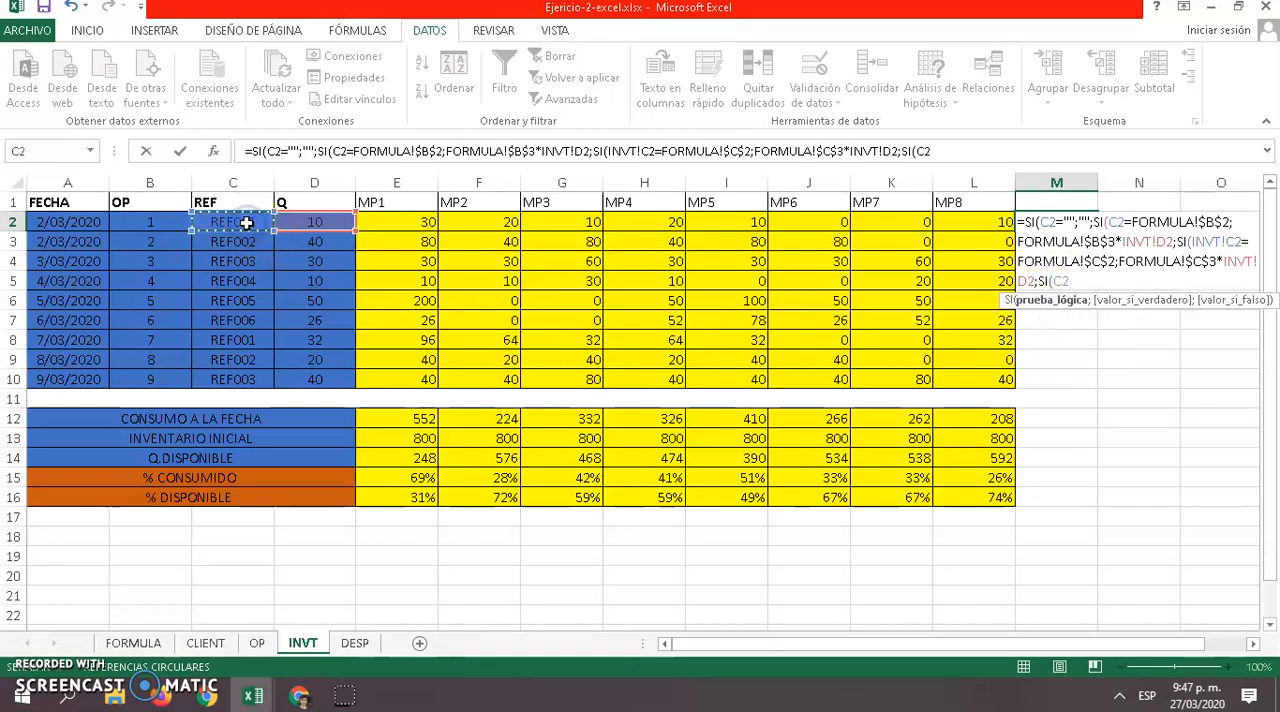
text(=)
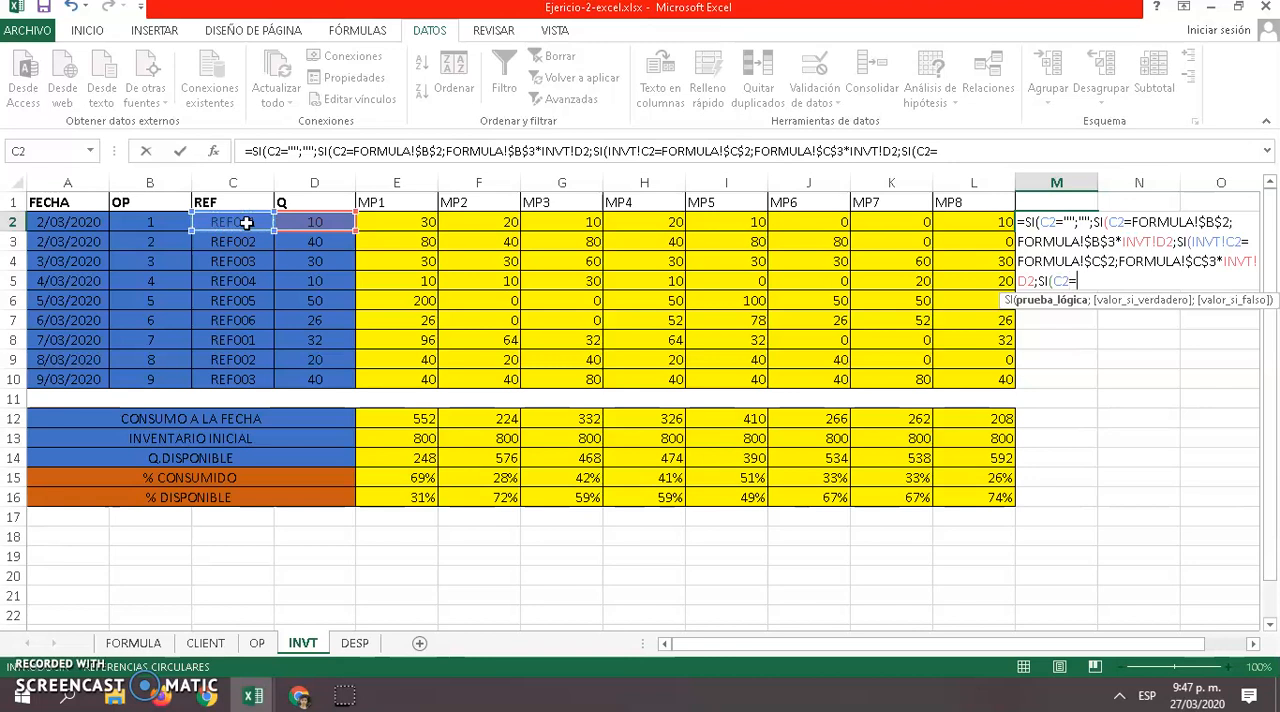
click(158, 645)
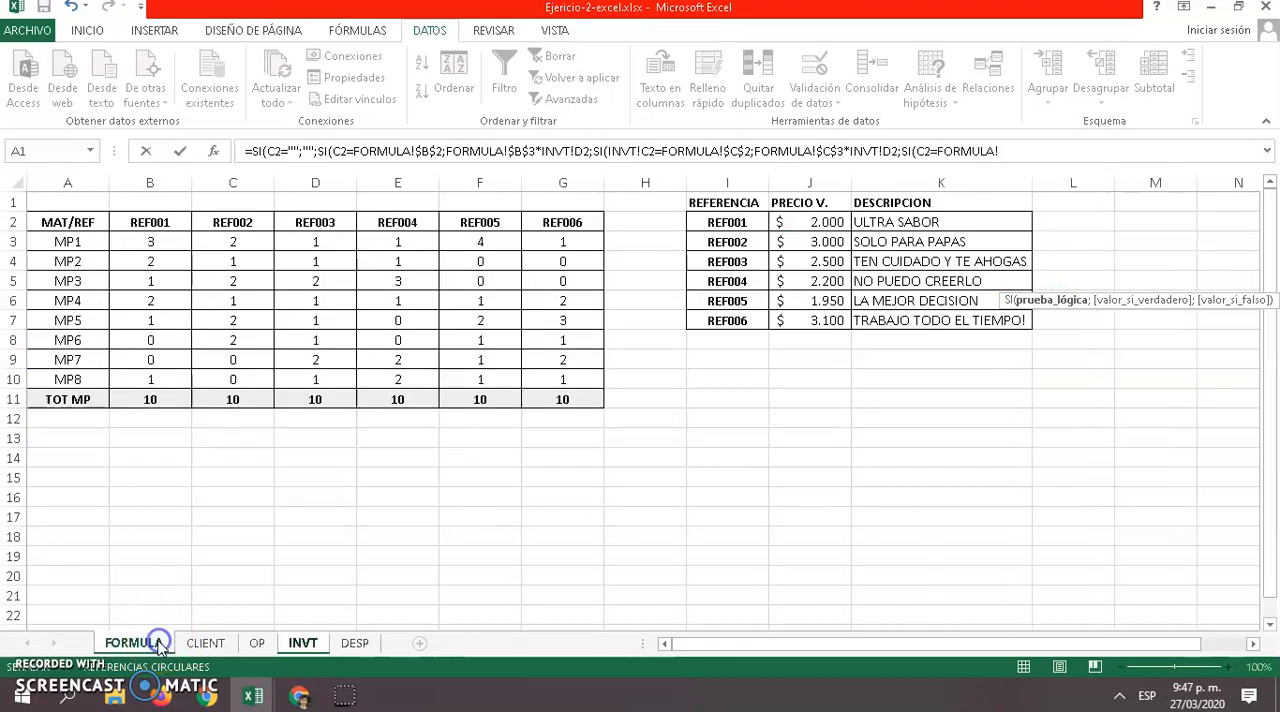
click(328, 223)
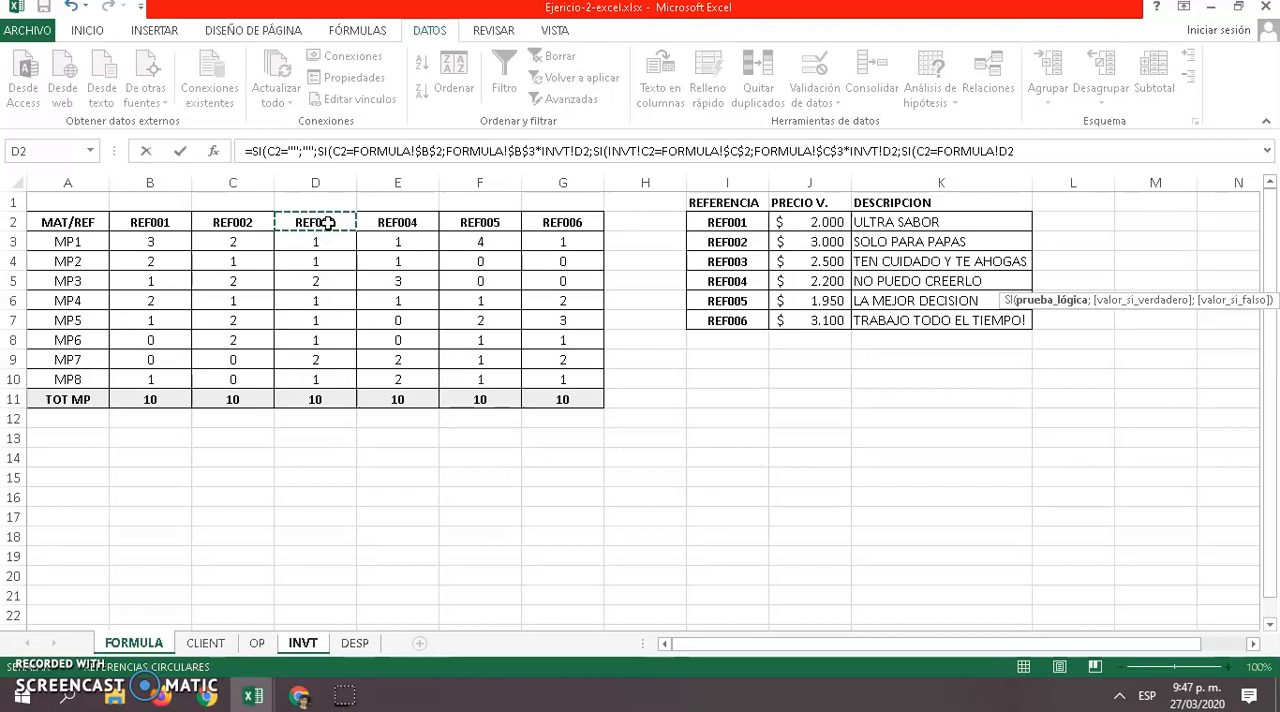
text(;)
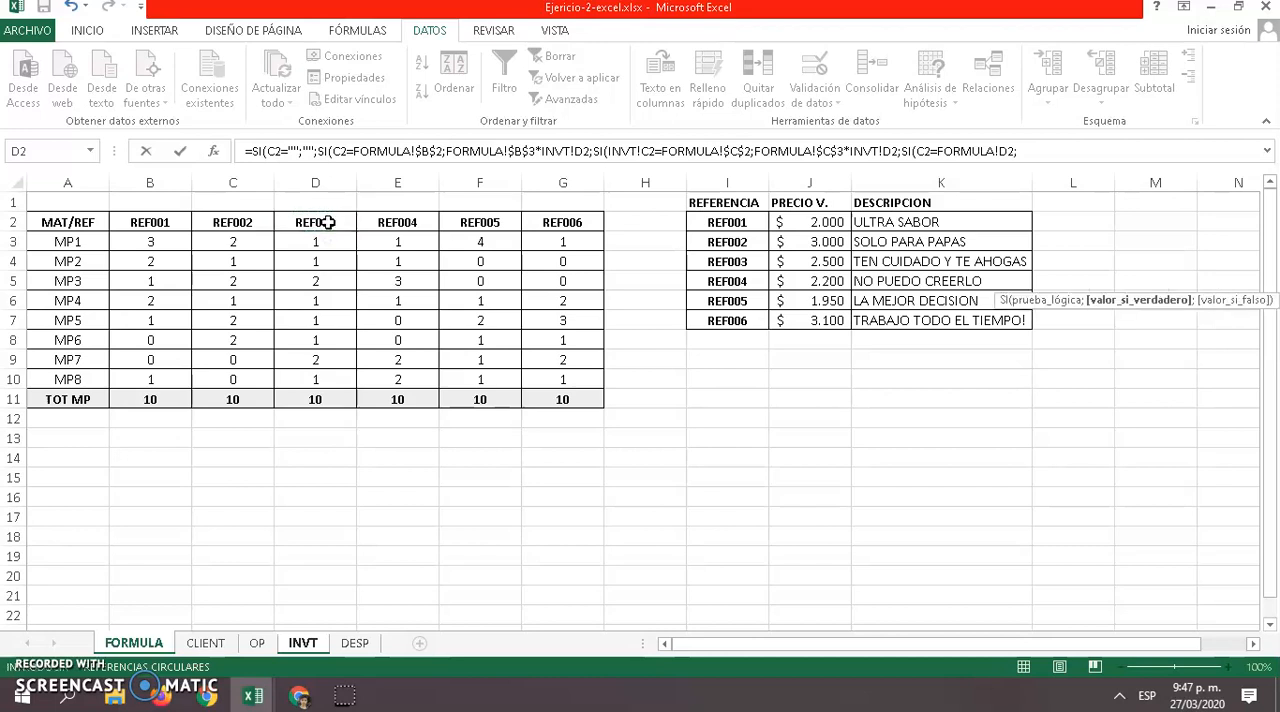
Make the REF003 test's true value FORMULA!D3*INVT!D2, followed by a semicolon for the false value
click(305, 243)
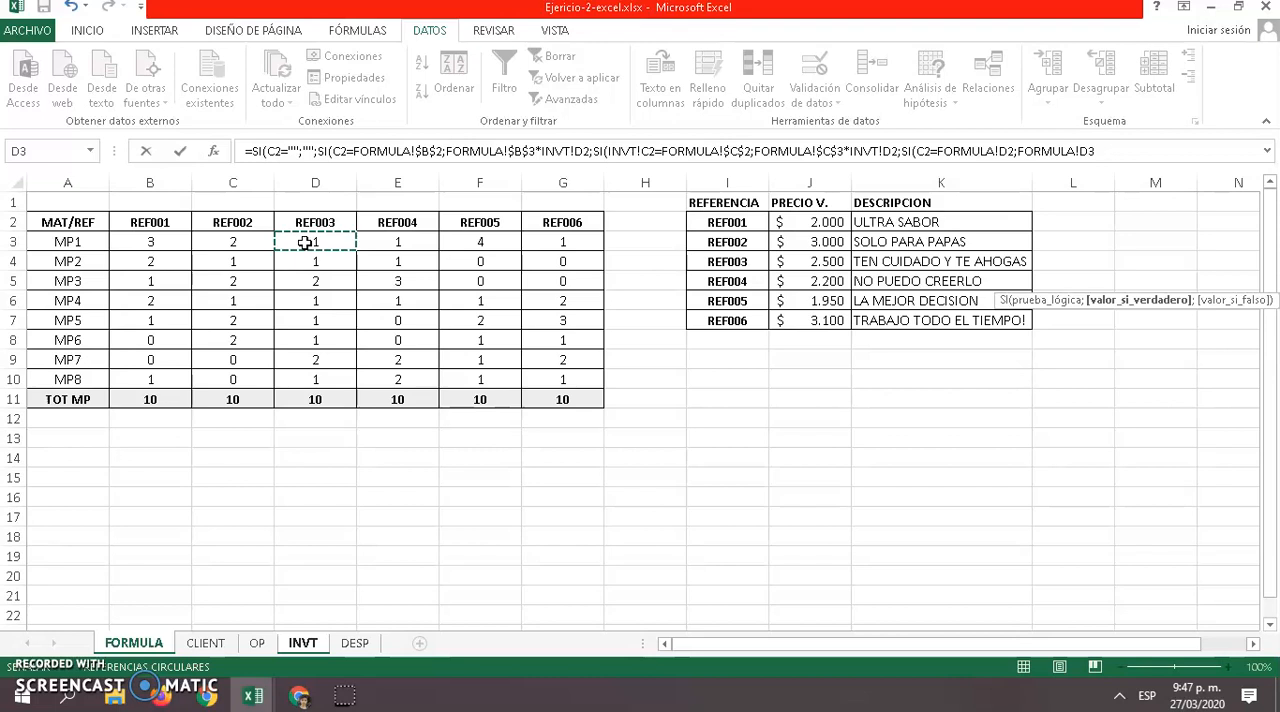
text(+)
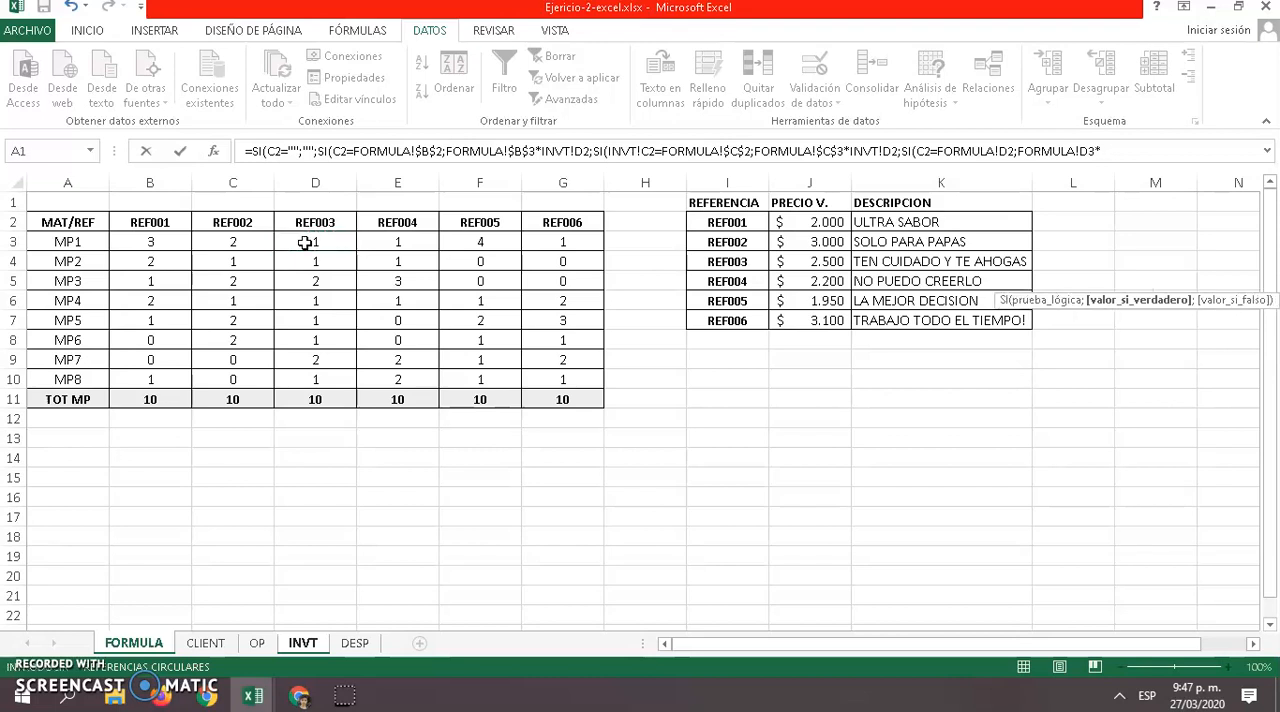
click(303, 644)
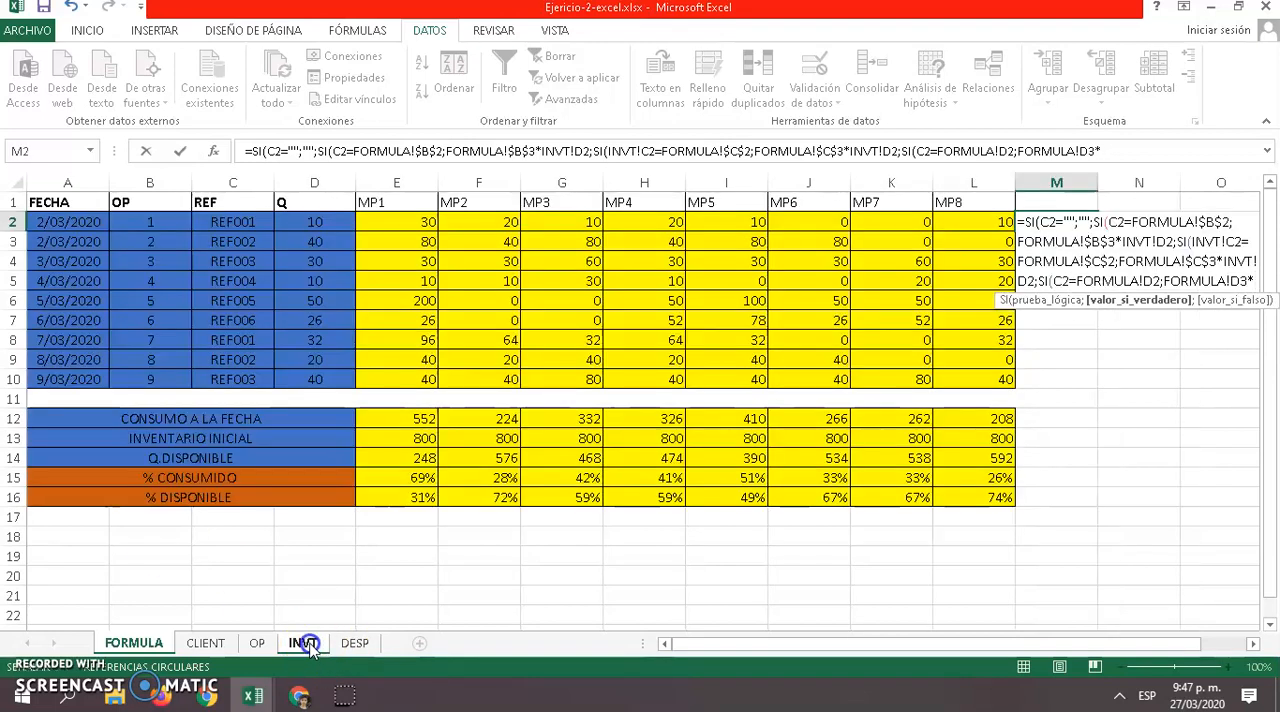
click(323, 222)
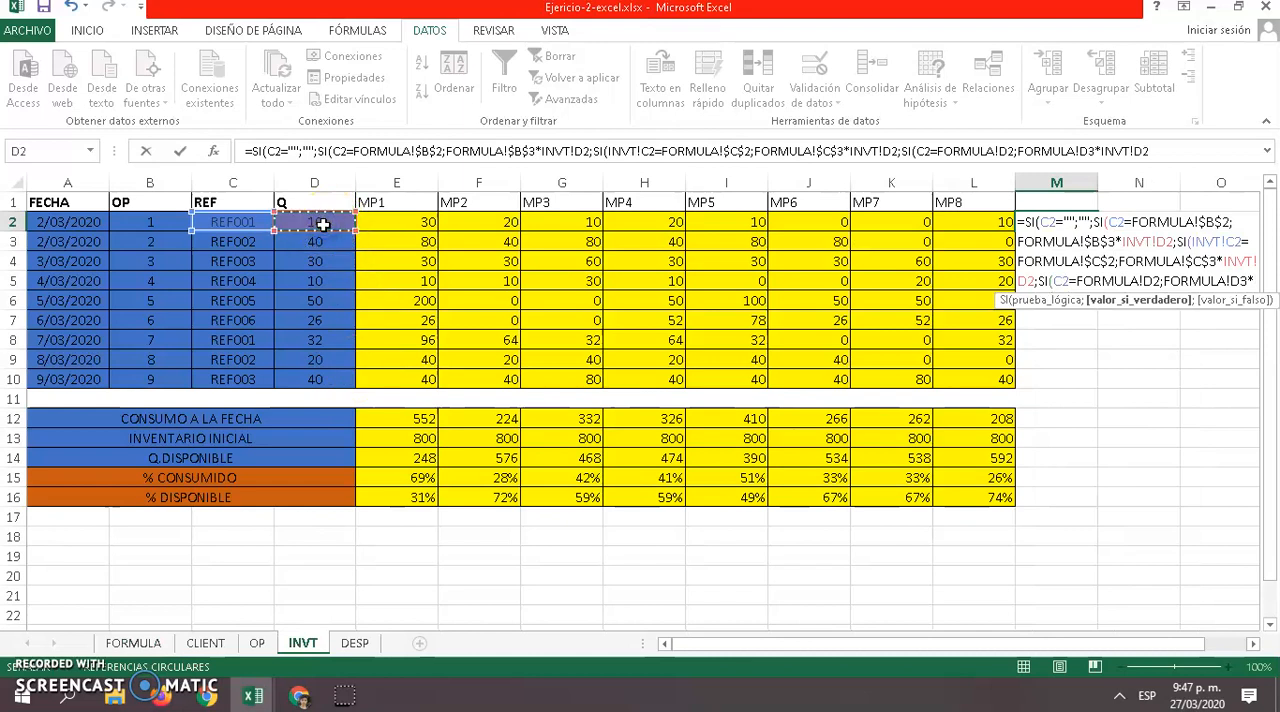
text(;)
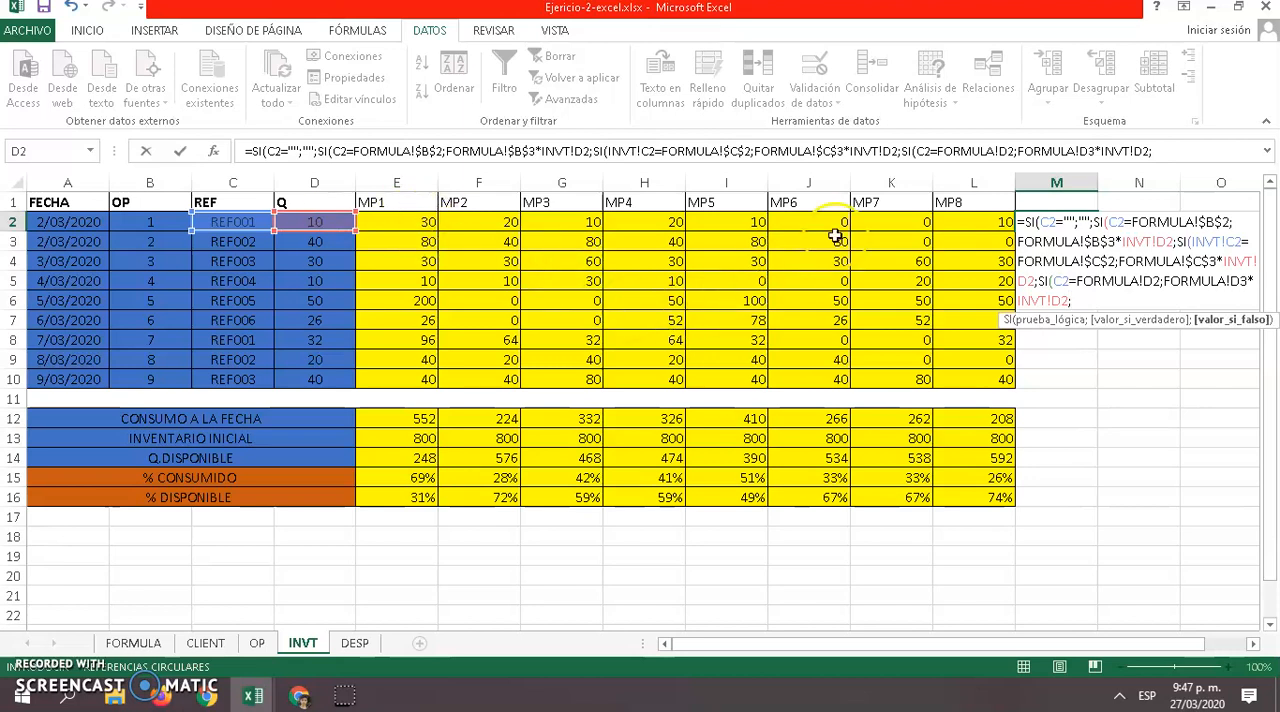
Make the REF003 test's references absolute as FORMULA!$D$2 and FORMULA!$D$3, and finish the M2 formula with its closing parentheses
click(1010, 151)
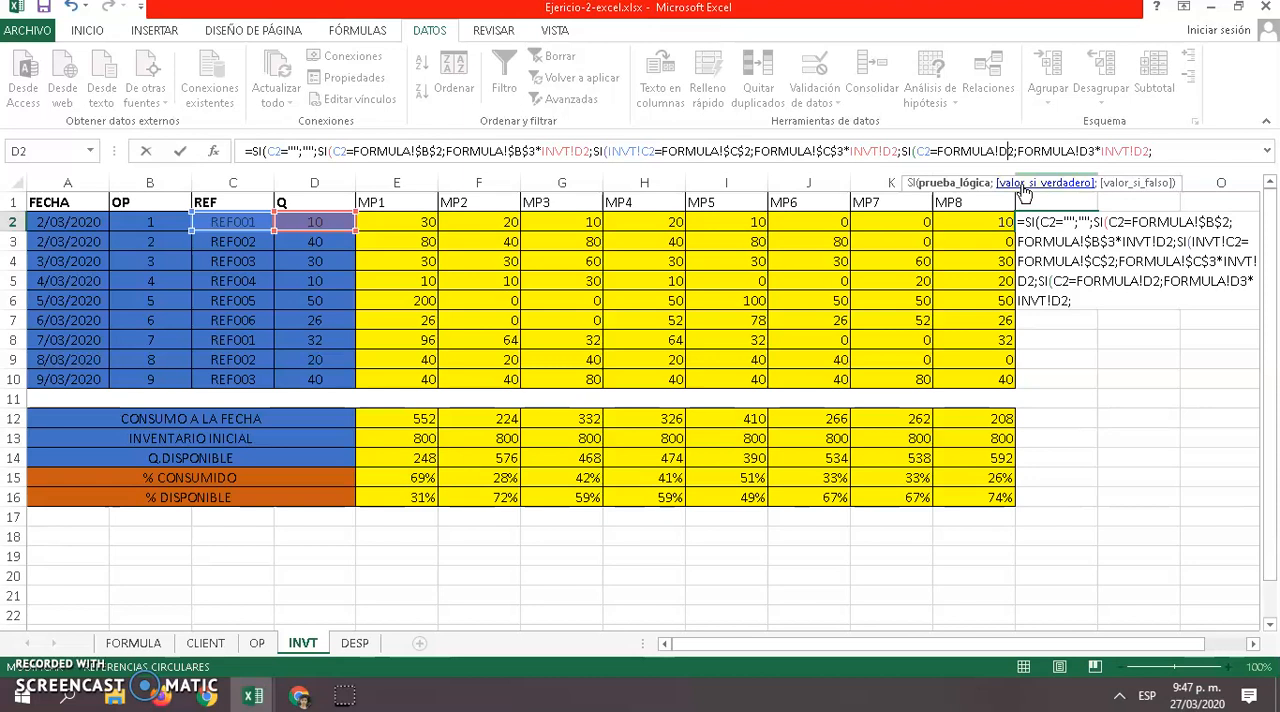
key(F4)
click(1095, 151)
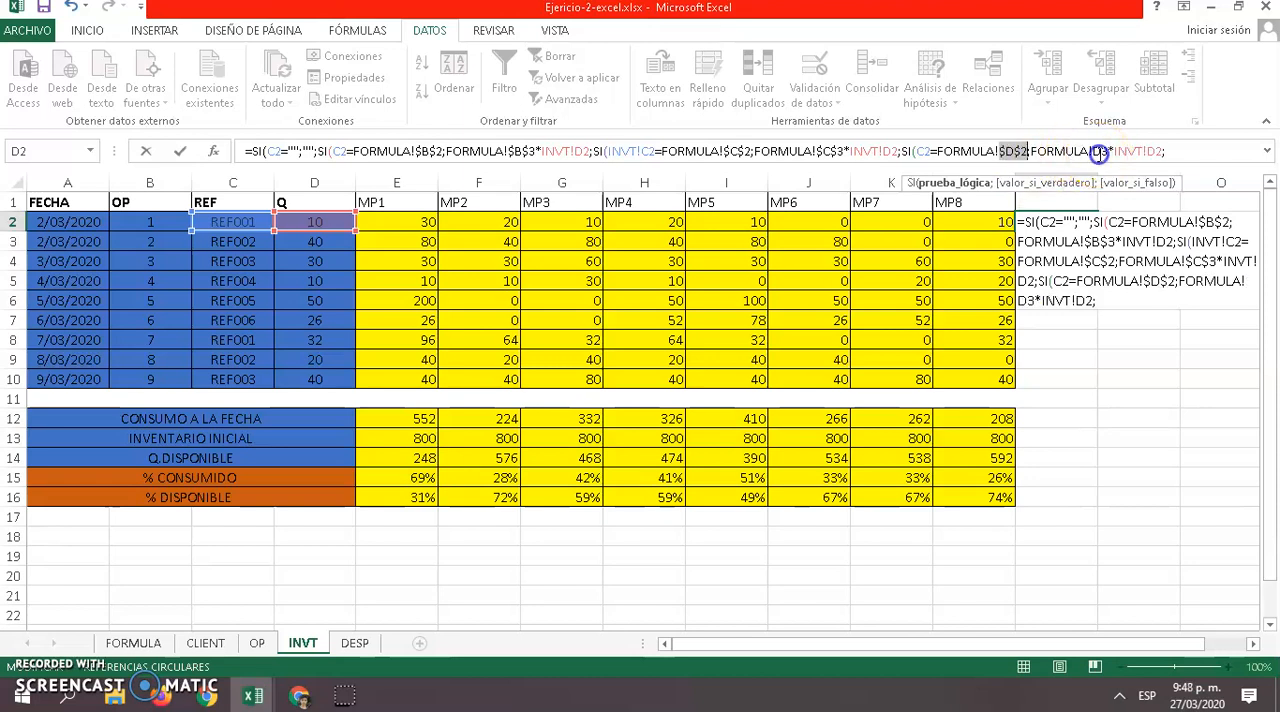
key(F4)
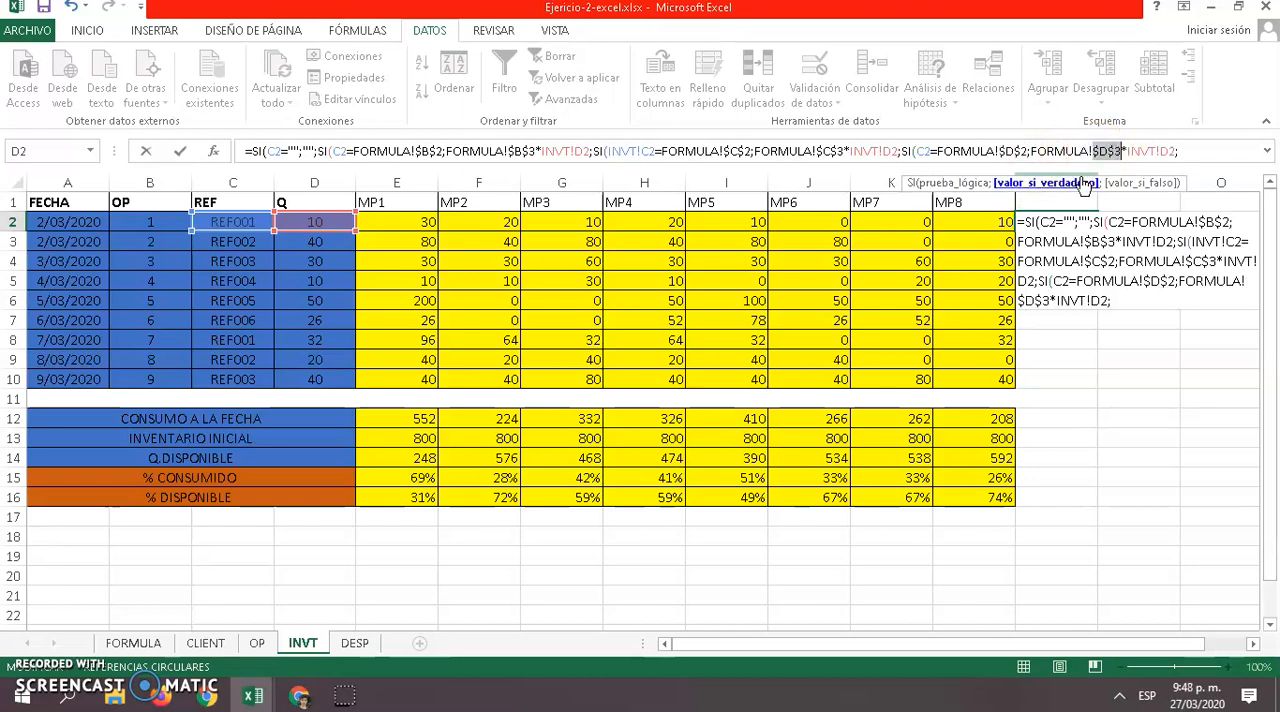
key(Return)
click(600, 417)
Copy the M2 formula down through M4 and review it against the MP1 column
click(1075, 222)
drag(1096, 232, 1069, 255)
click(1074, 221)
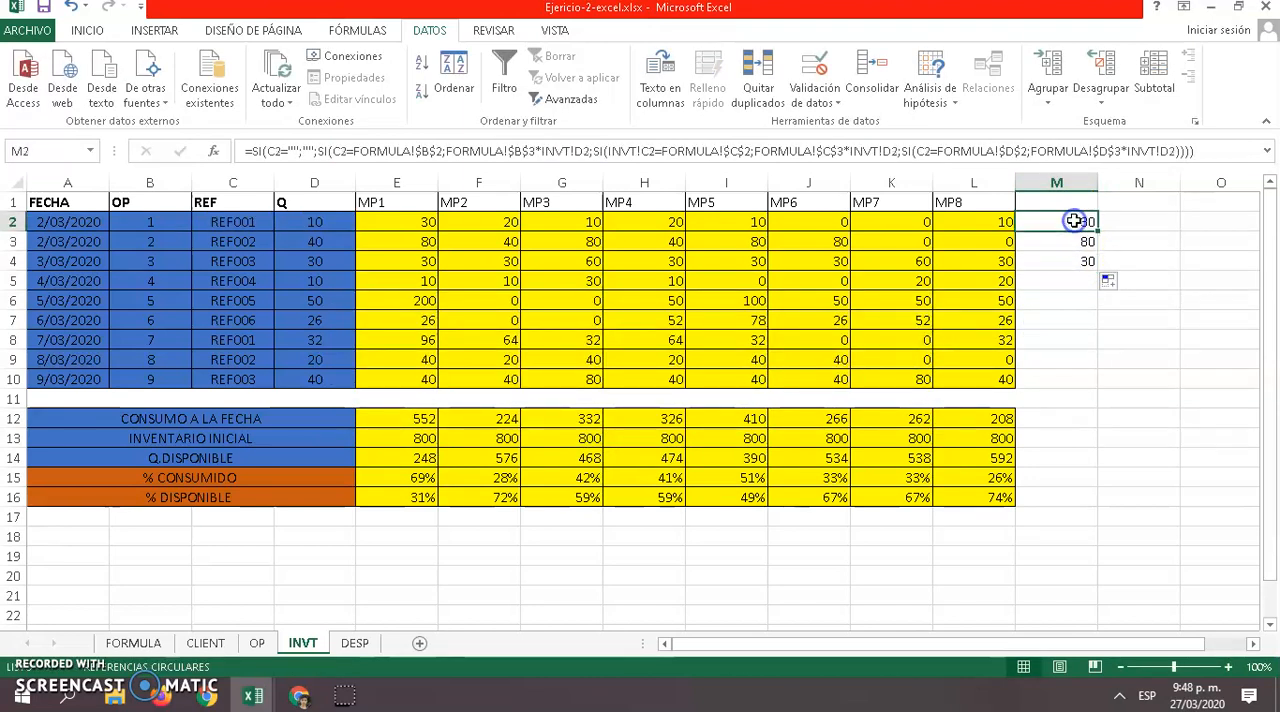
click(1063, 220)
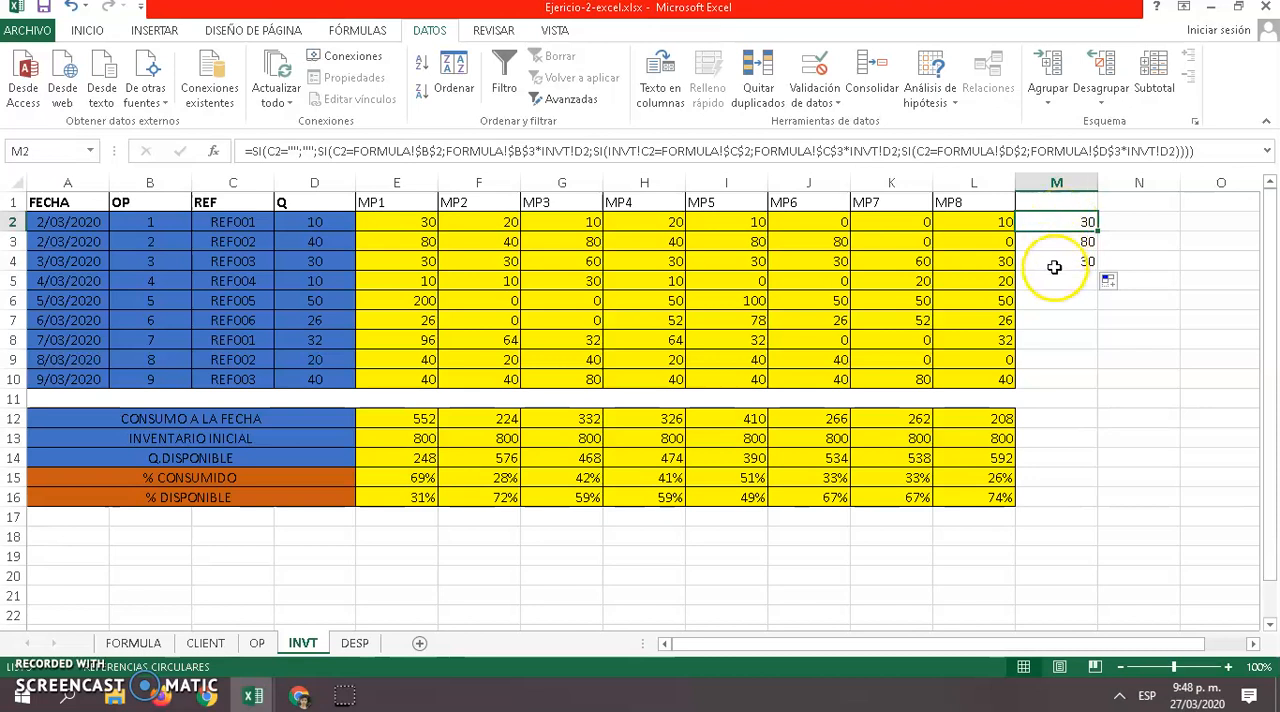
Examine the MP2 formula in F2 and the REF001 amount of MP2 on the FORMULA sheet
click(504, 223)
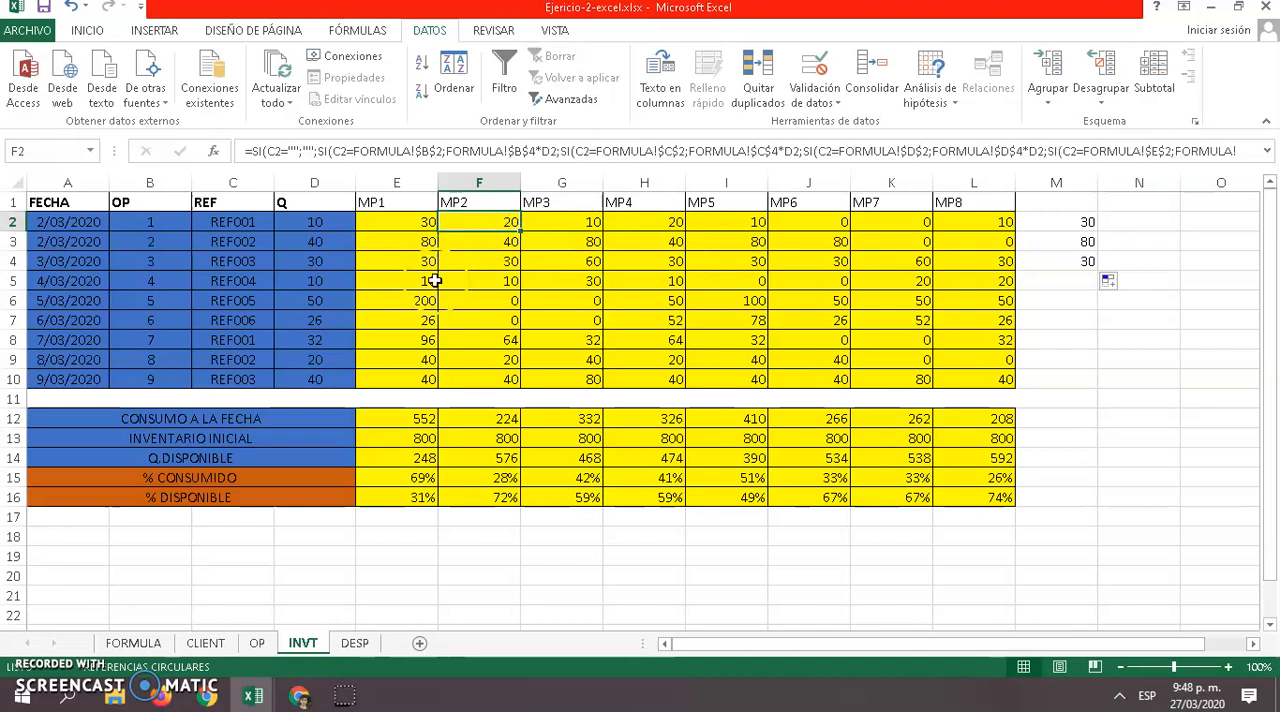
click(158, 649)
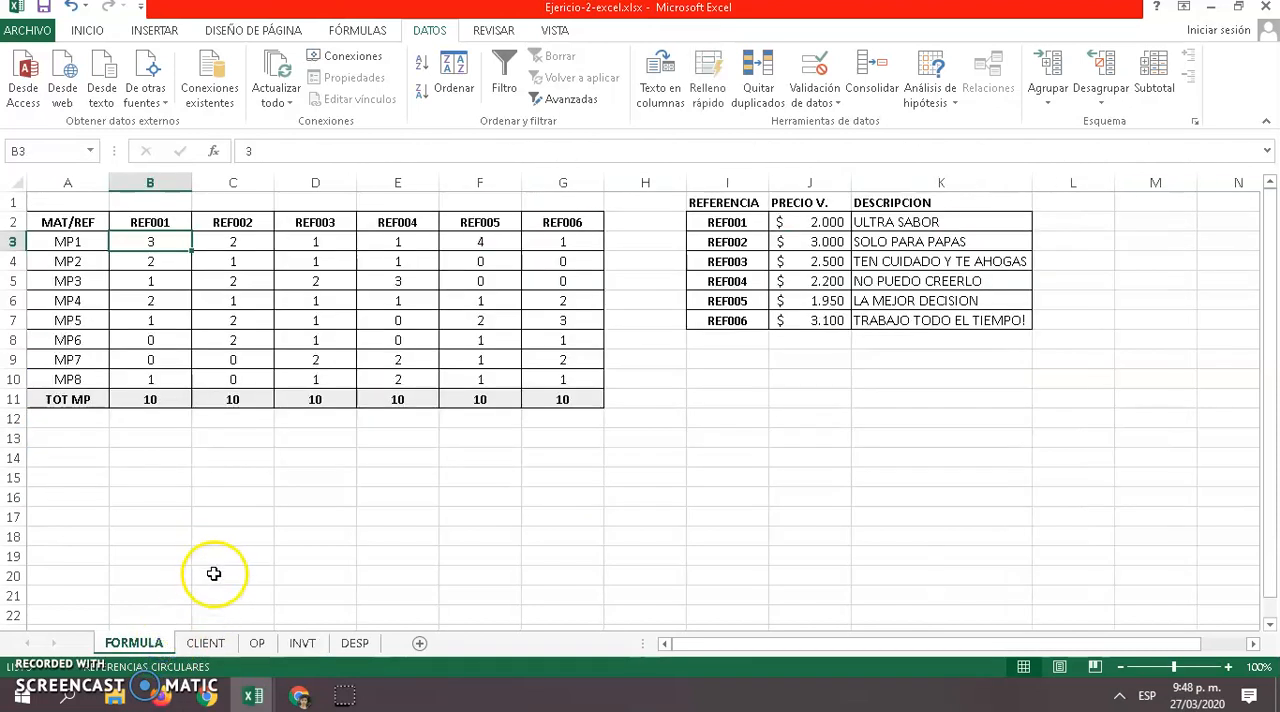
click(137, 262)
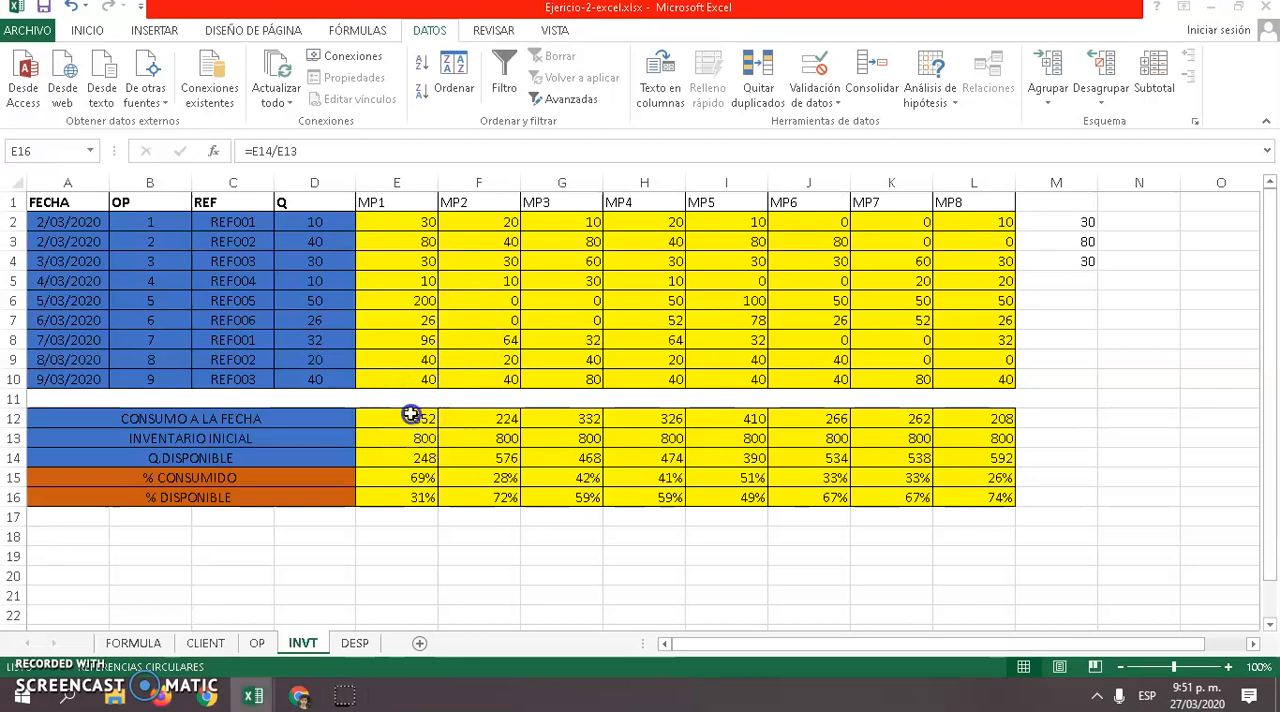
Check the CONSUMO A LA FECHA sum in E12 of the INVT sheet against the MP1 consumption cells above it
click(415, 415)
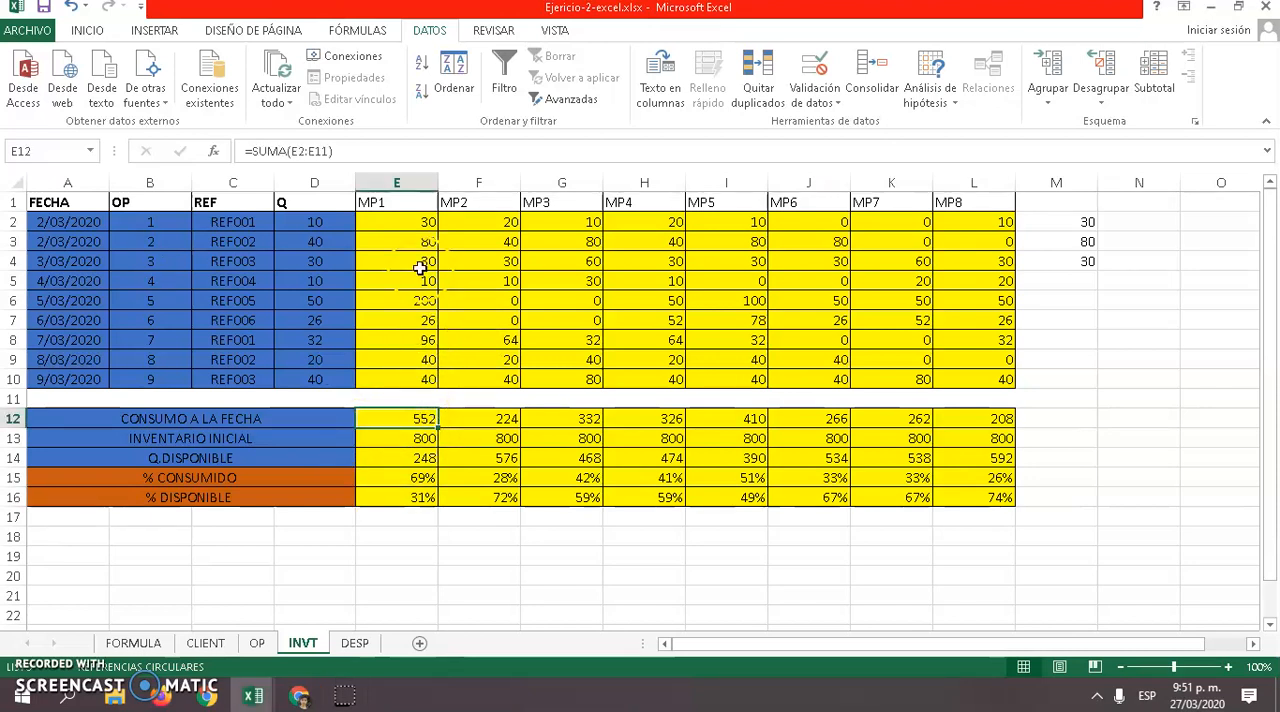
click(418, 222)
click(420, 259)
click(408, 322)
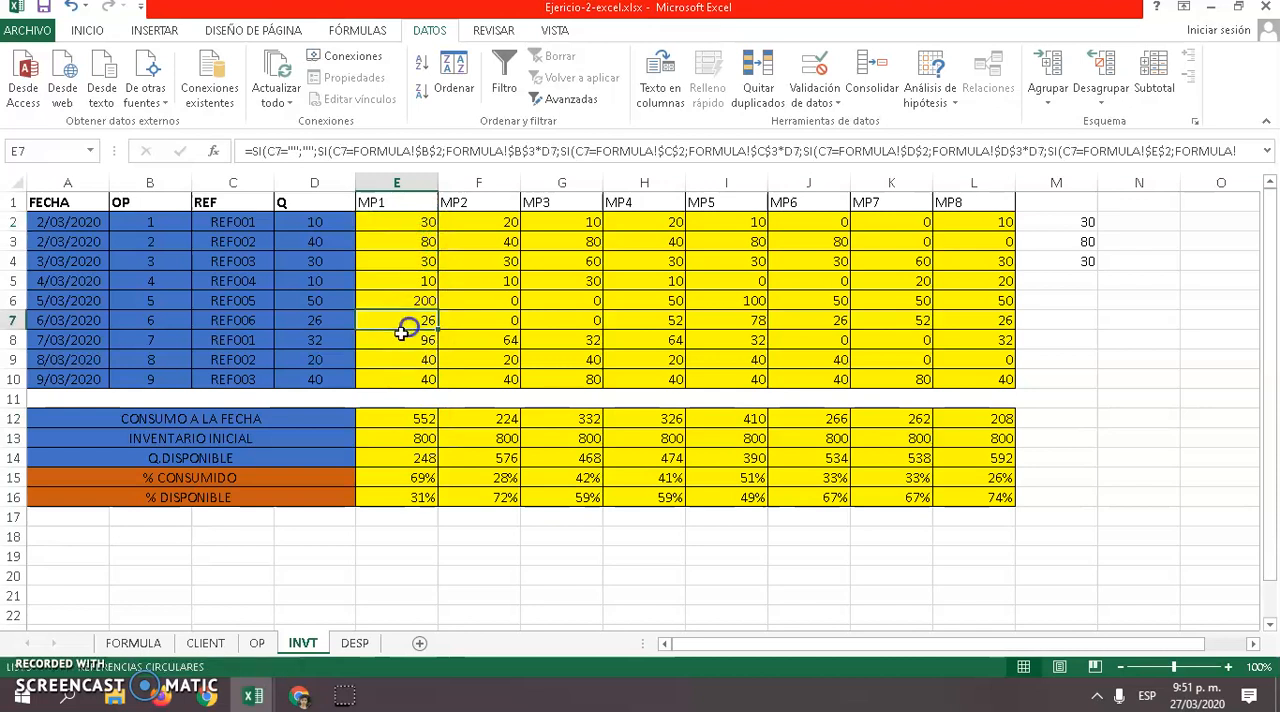
click(400, 420)
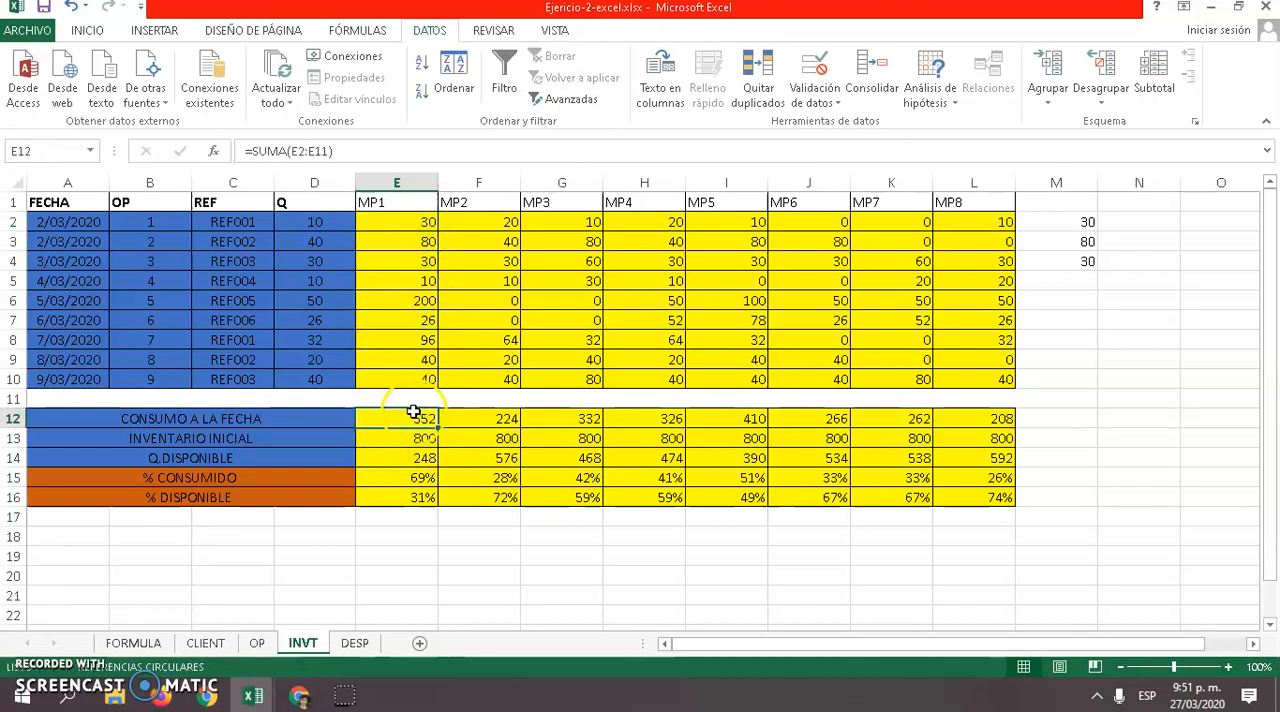
Try 1000 as MP1's INVENTARIO INICIAL in E13, and set it back to 800
click(393, 441)
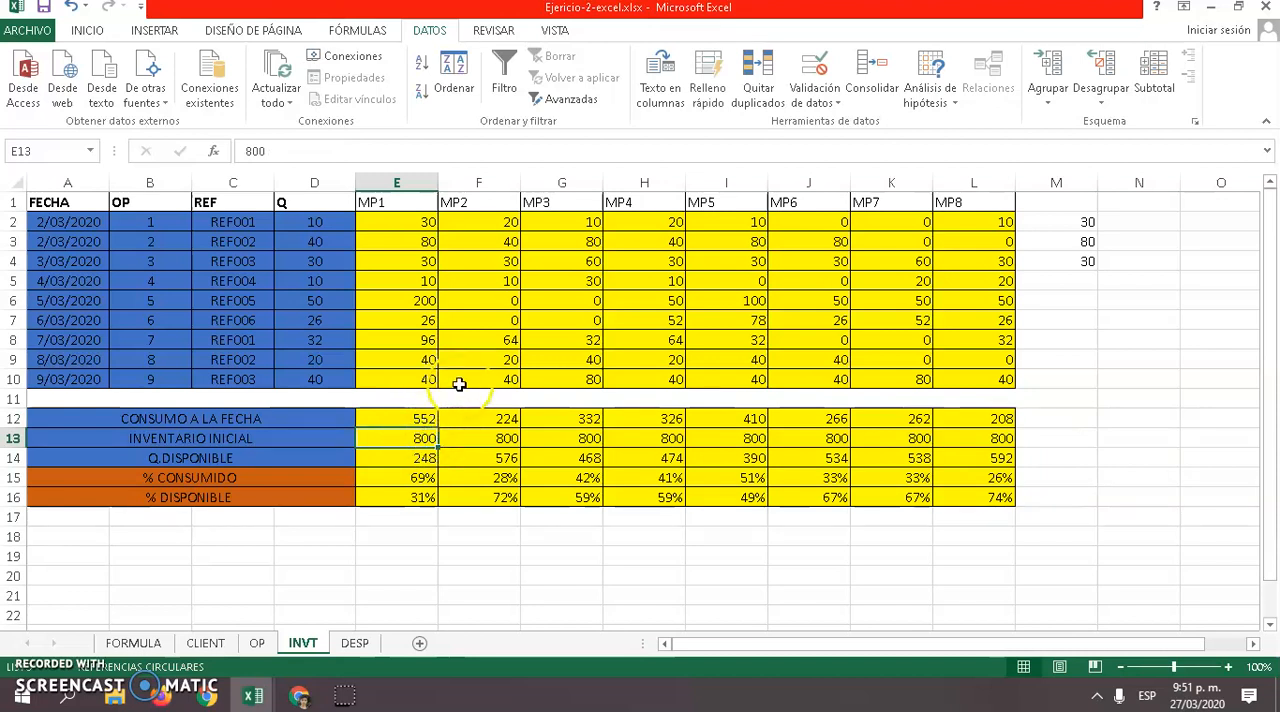
text(10)
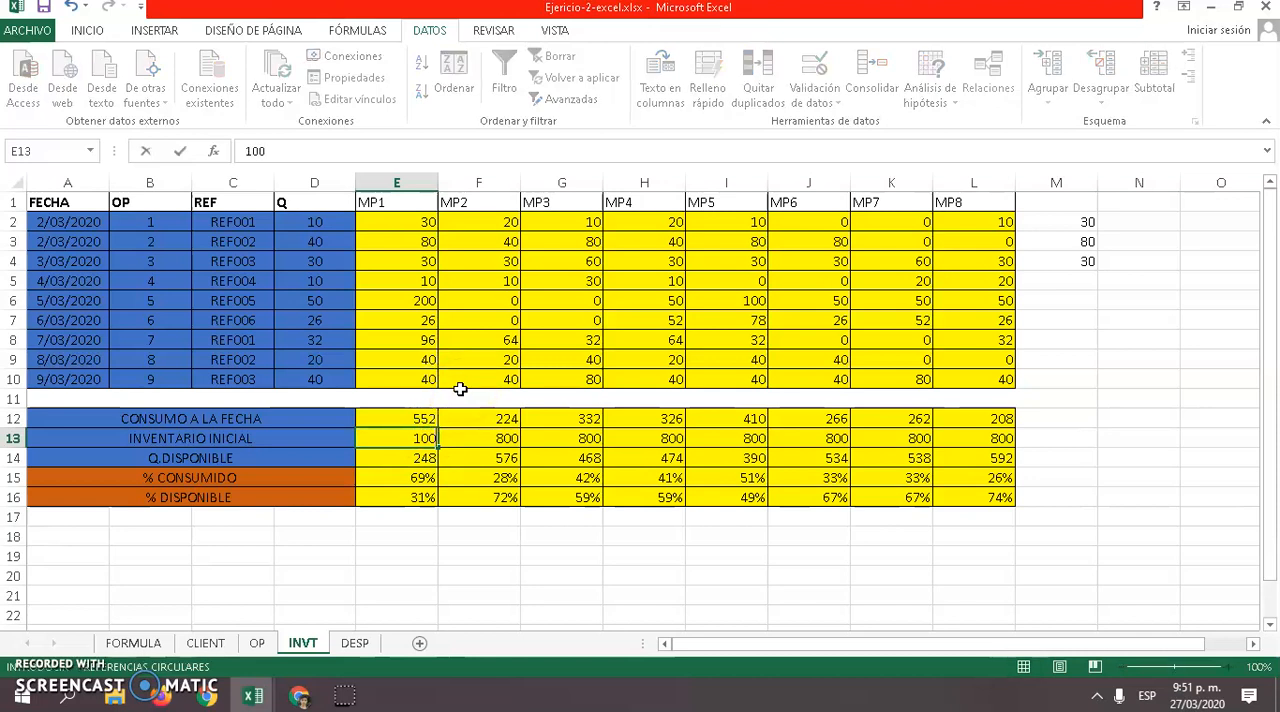
key(Return)
click(434, 437)
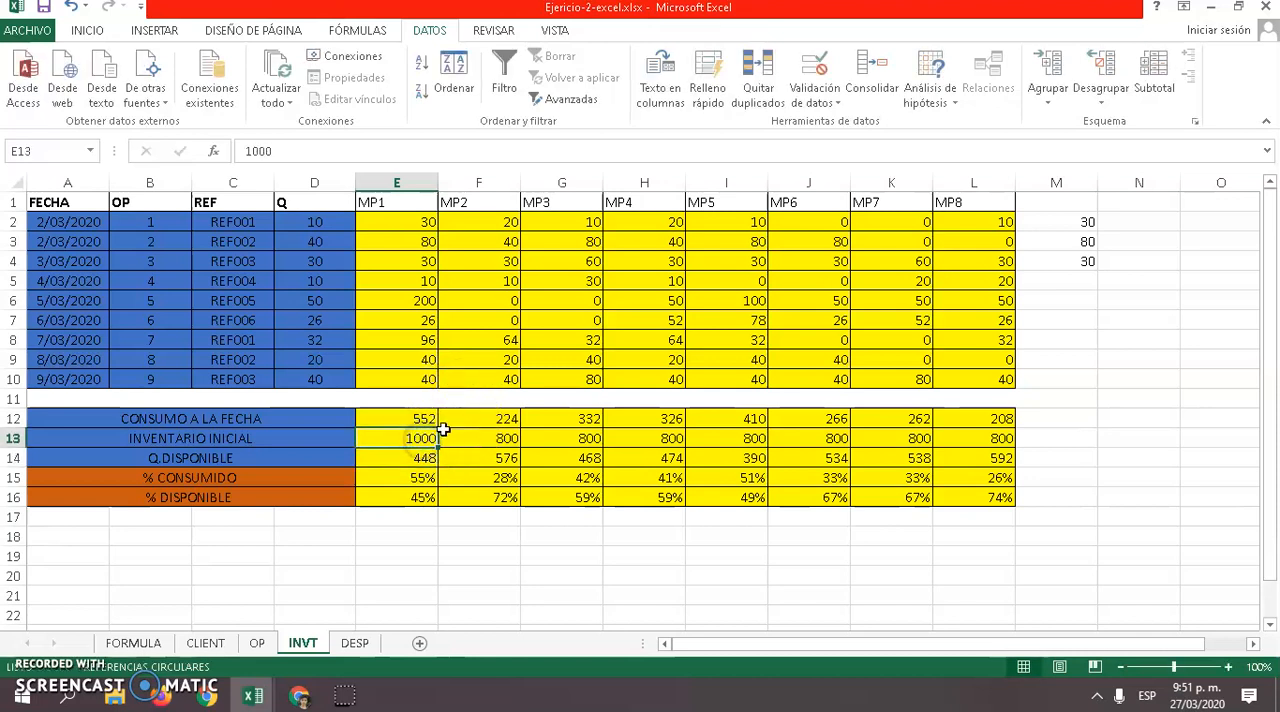
text(800)
key(Return)
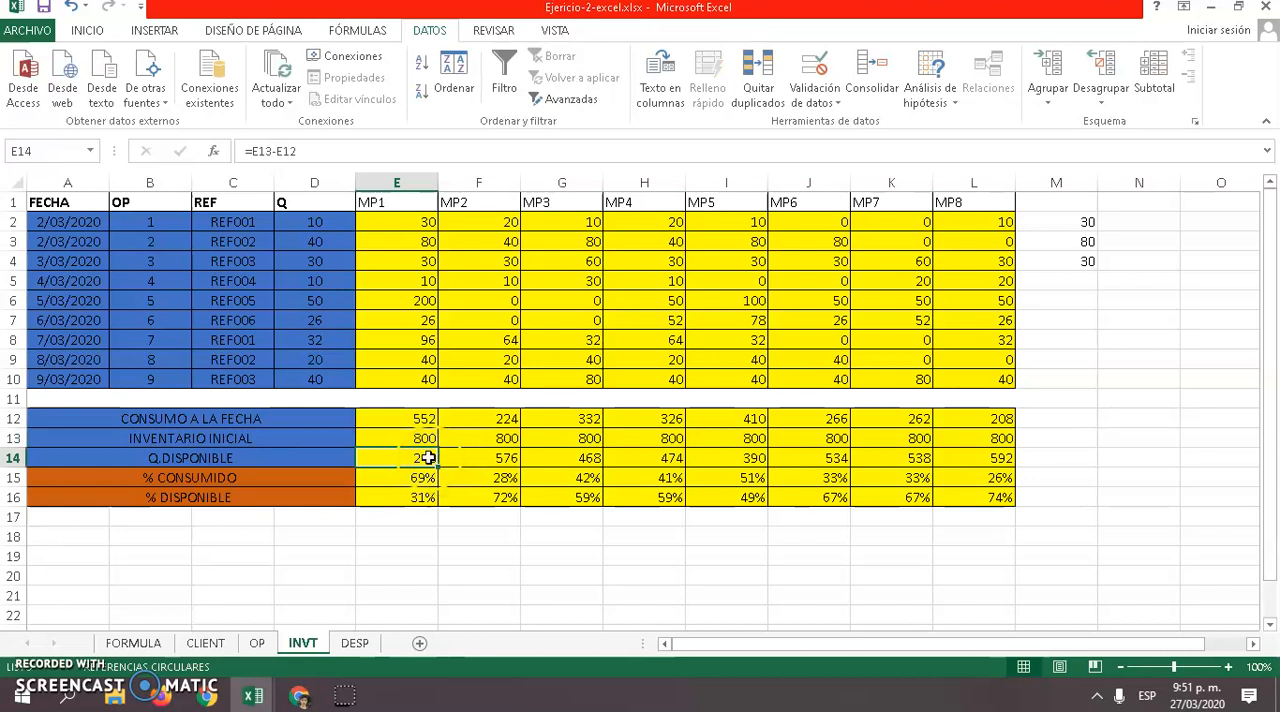
Examine MP1's Q.DISPONIBLE, % CONSUMIDO and % DISPONIBLE formulas in E14, E15 and E16
double_click(420, 458)
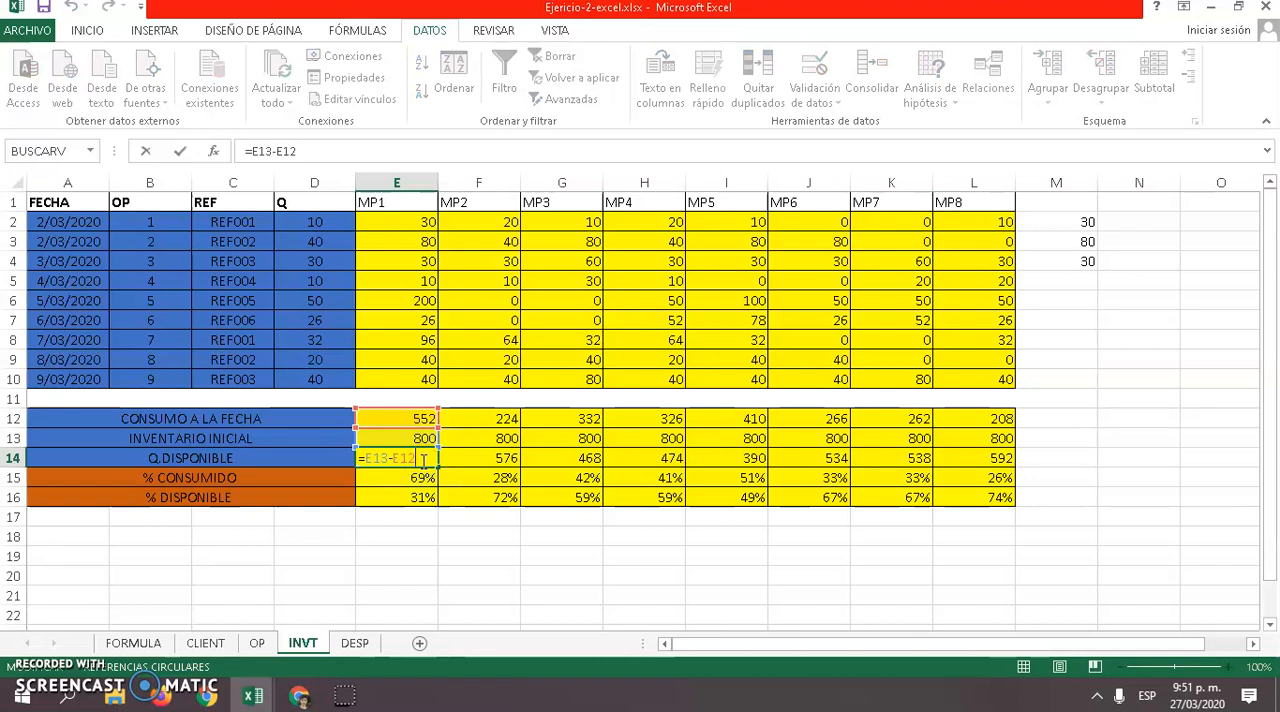
key(Return)
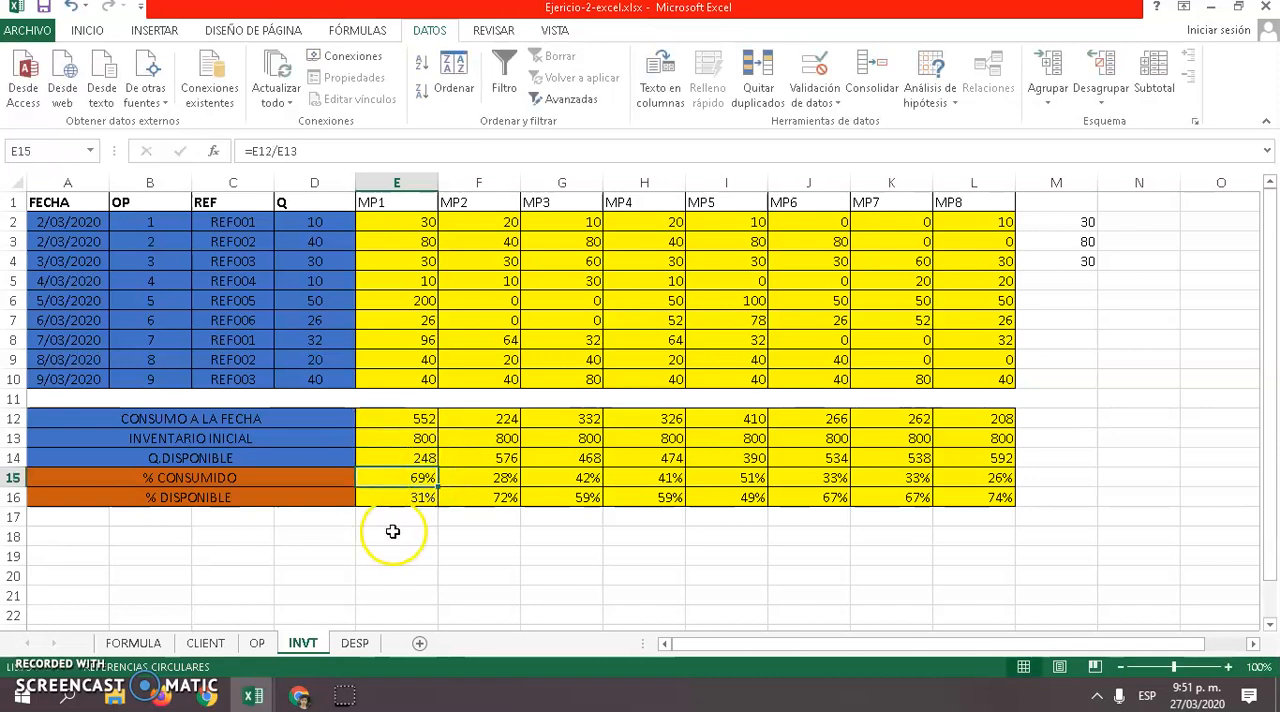
double_click(425, 480)
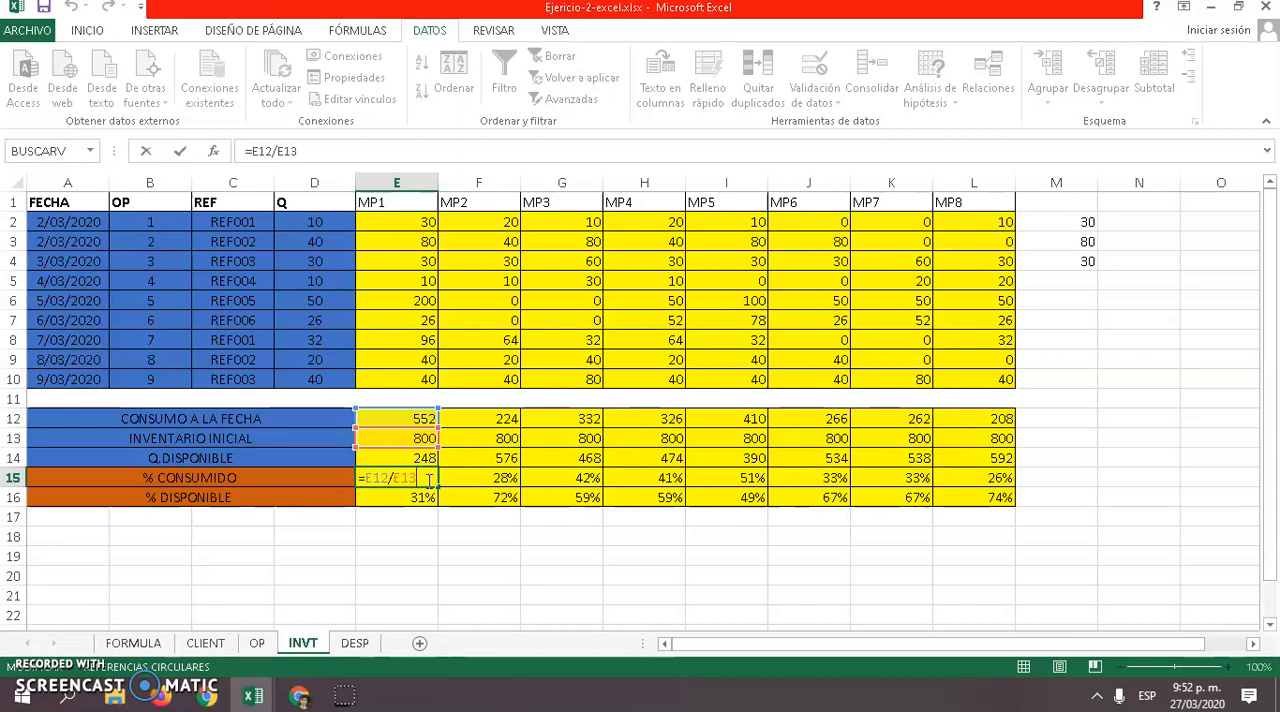
key(Return)
click(195, 476)
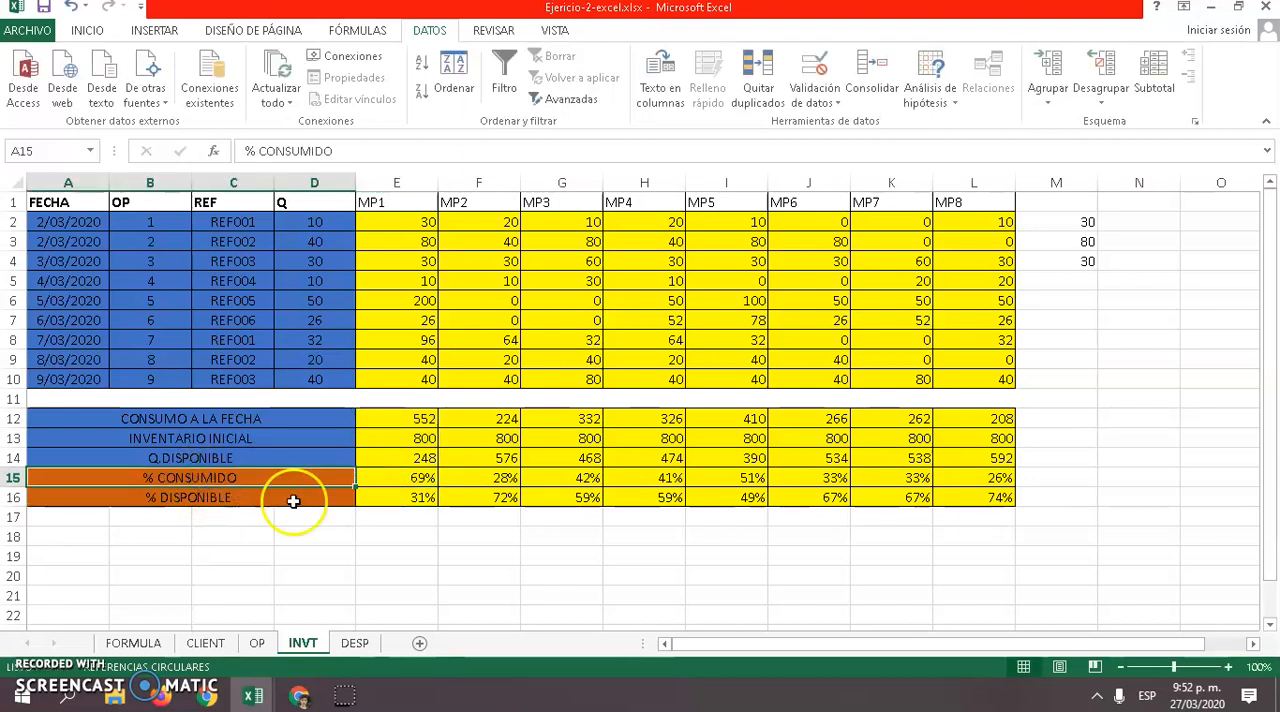
double_click(410, 496)
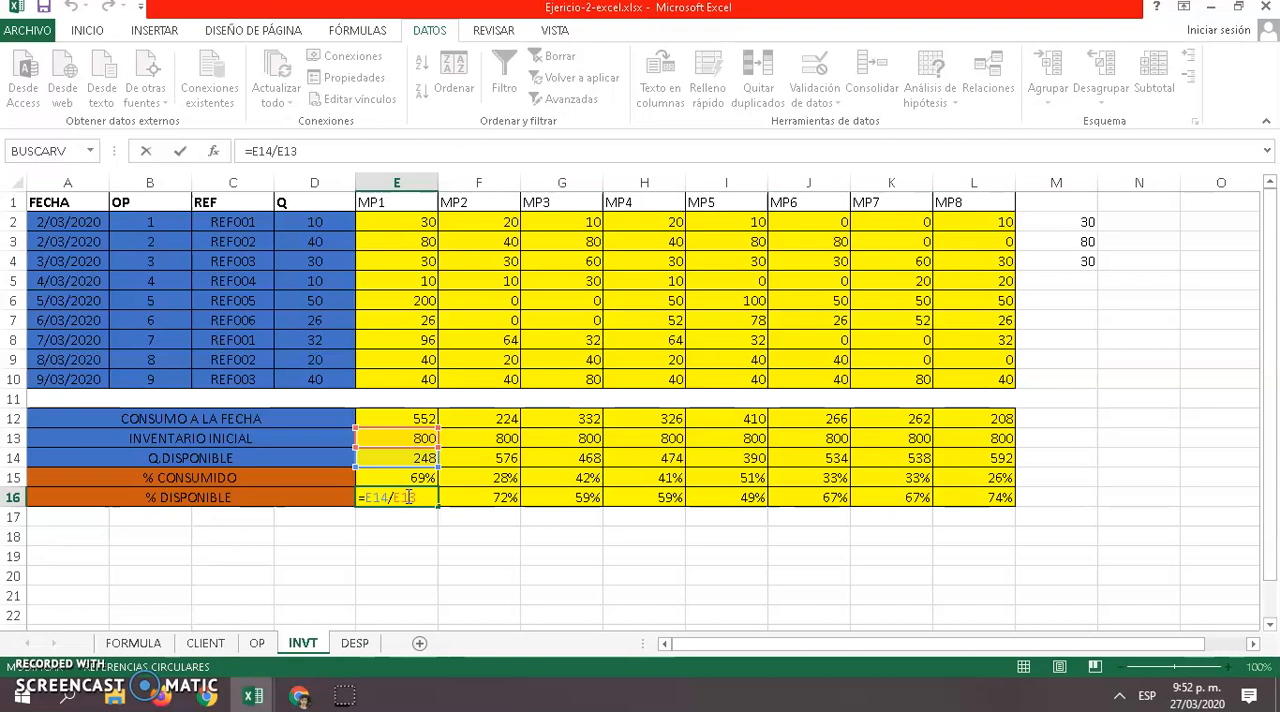
key(Return)
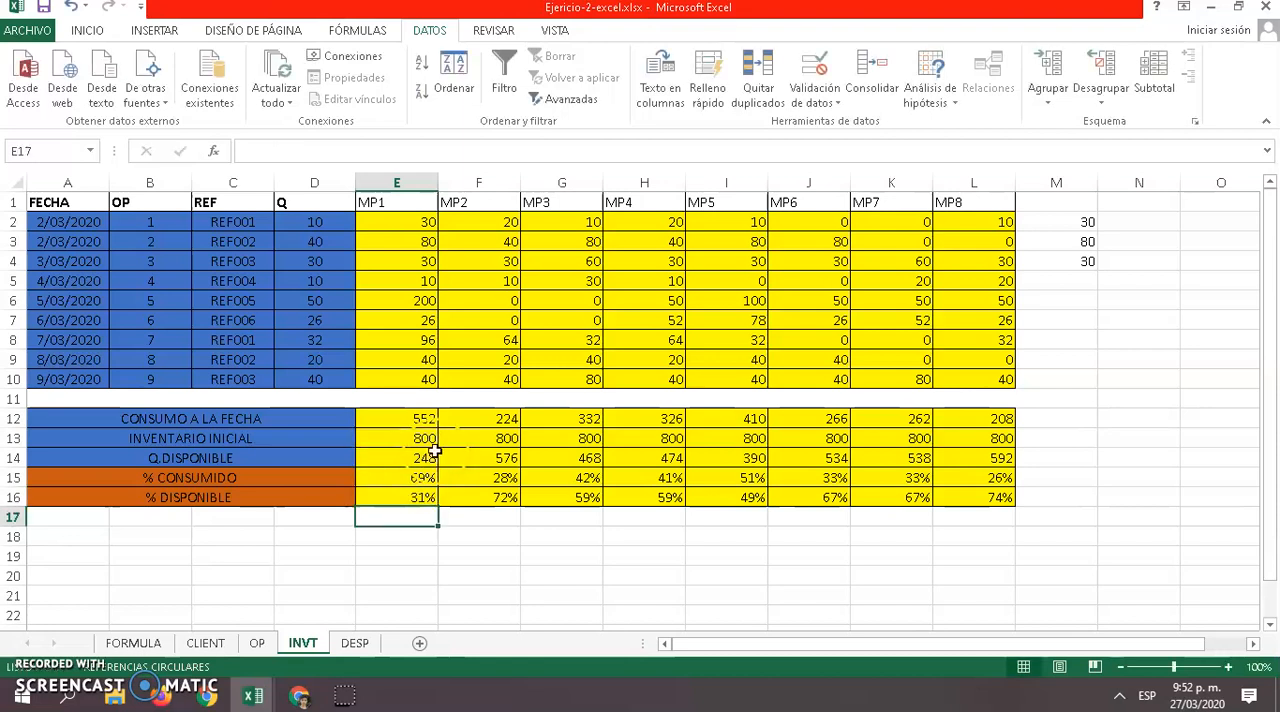
click(375, 522)
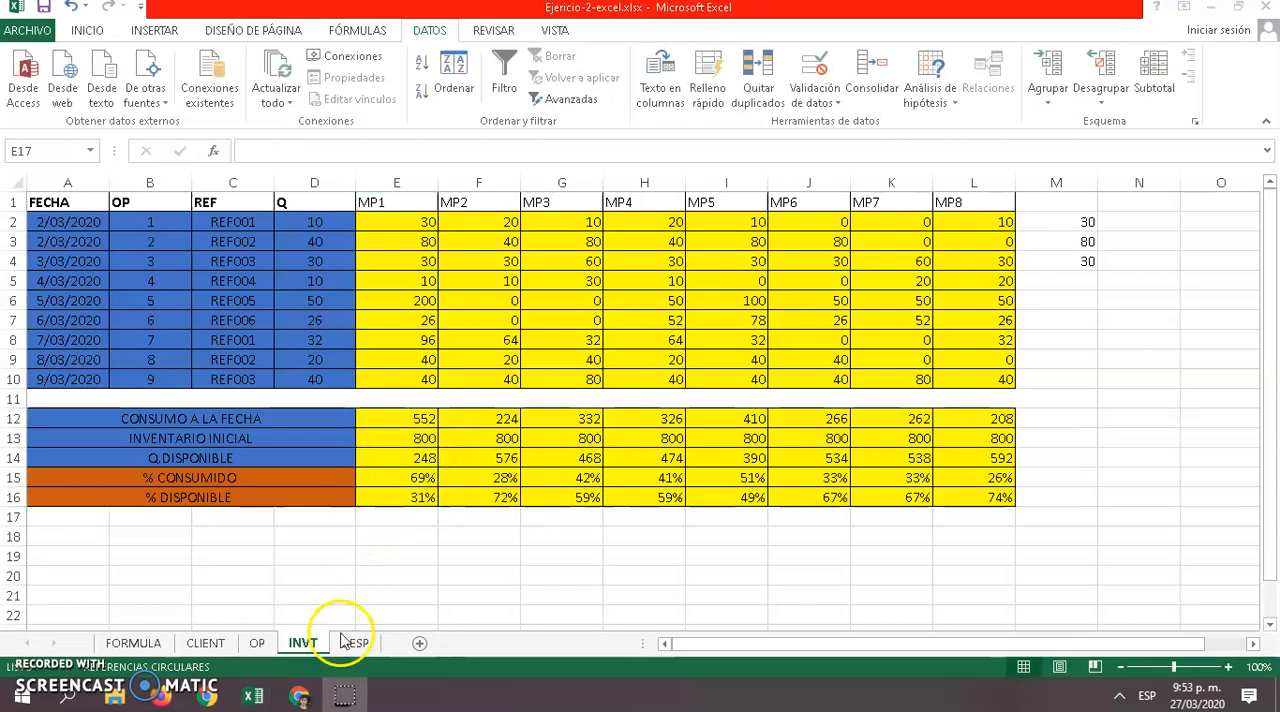
Open the DESP sheet, choose the third dispatch order for ORDEN DE DESPACHO in B10, and review the filled-in form
click(350, 643)
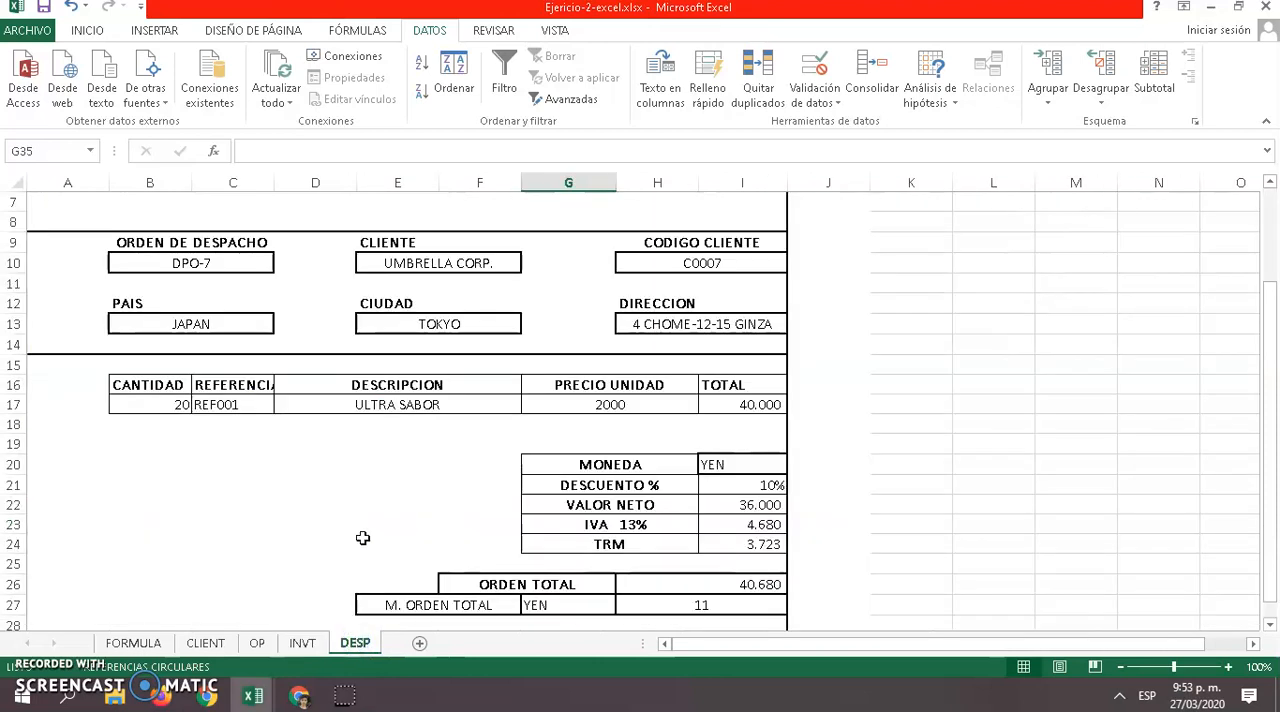
scroll(422, 382, up, 3)
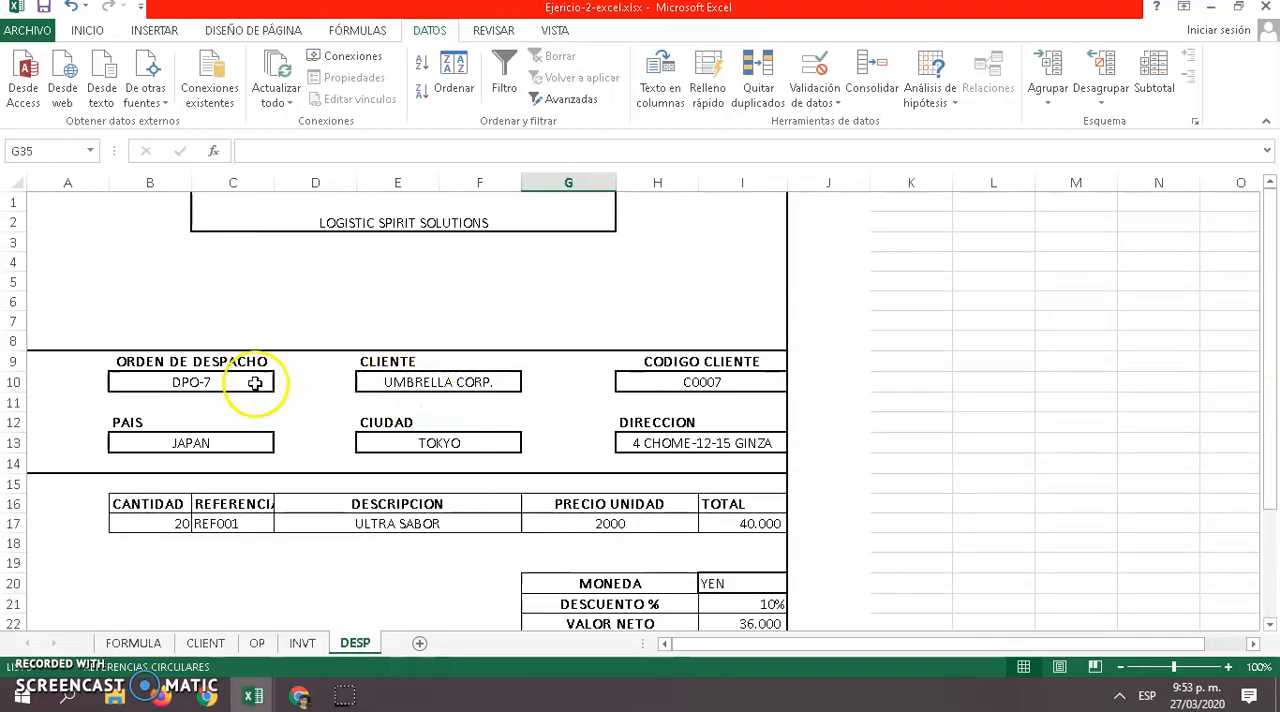
click(250, 380)
click(282, 386)
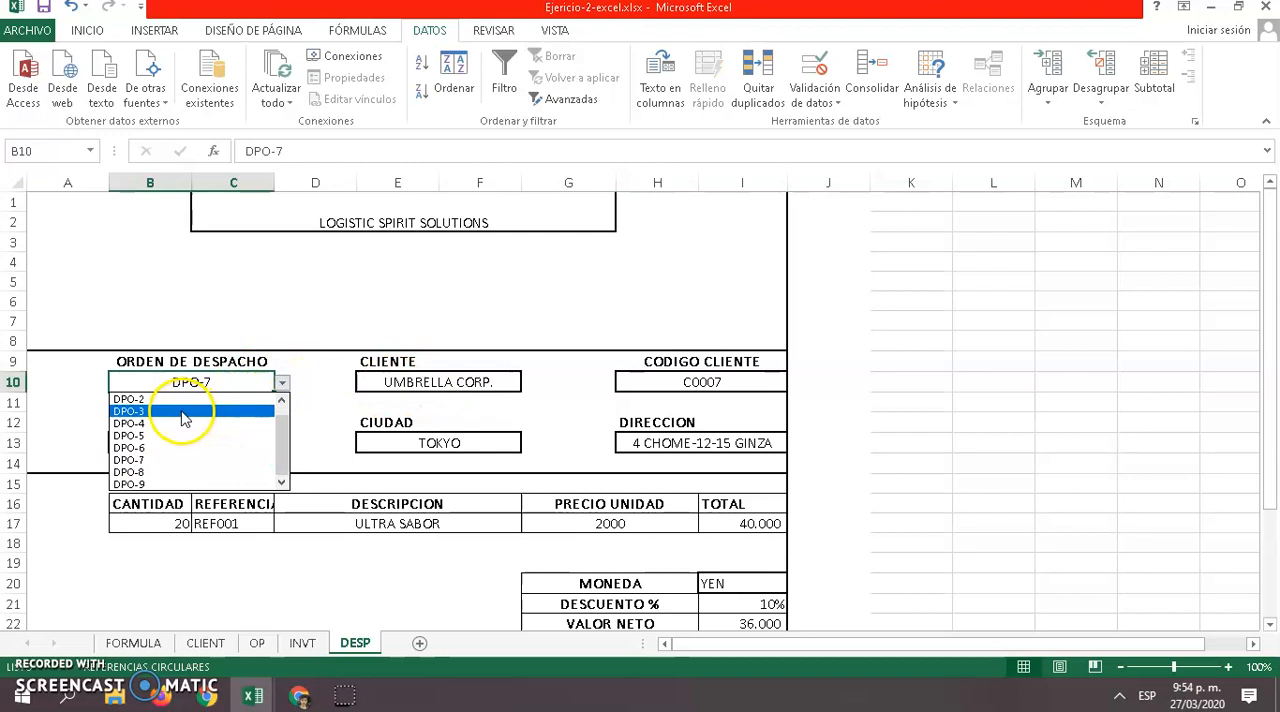
click(178, 408)
scroll(460, 470, down, 3)
scroll(460, 470, up, 3)
scroll(366, 443, down, 1)
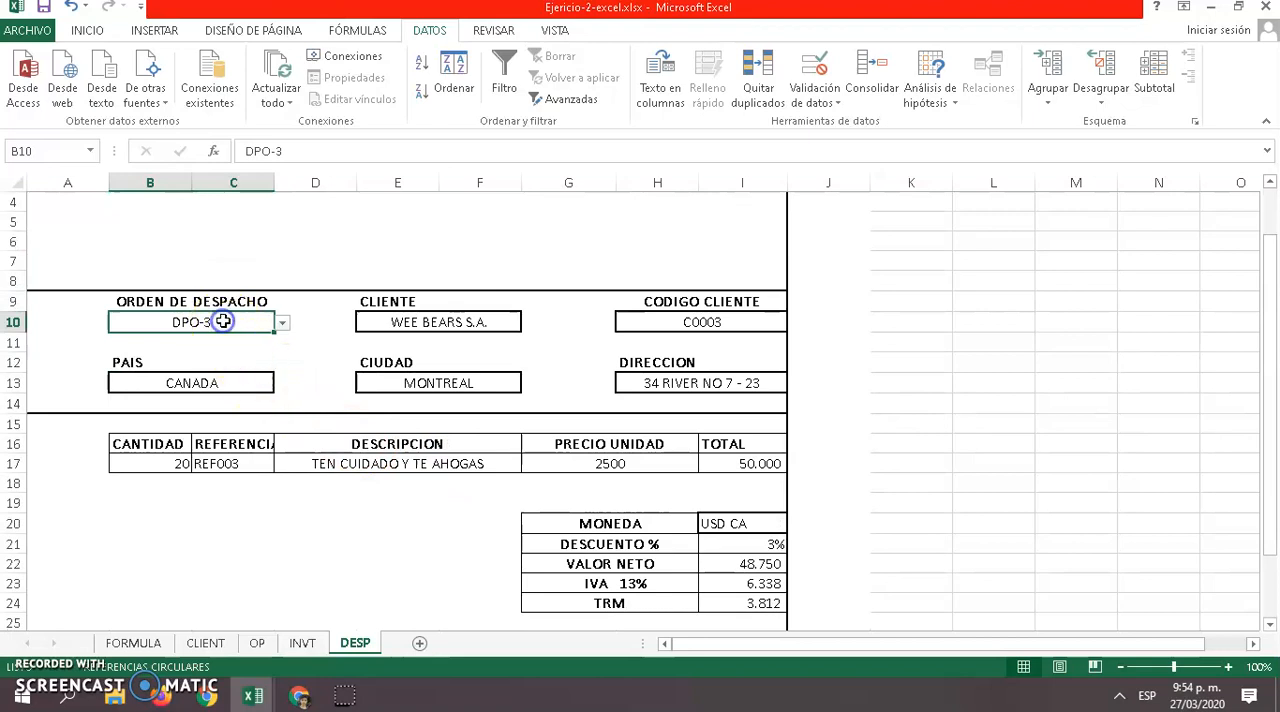
Change ORDEN DE DESPACHO in B10 to the fourth dispatch order
click(282, 322)
click(221, 364)
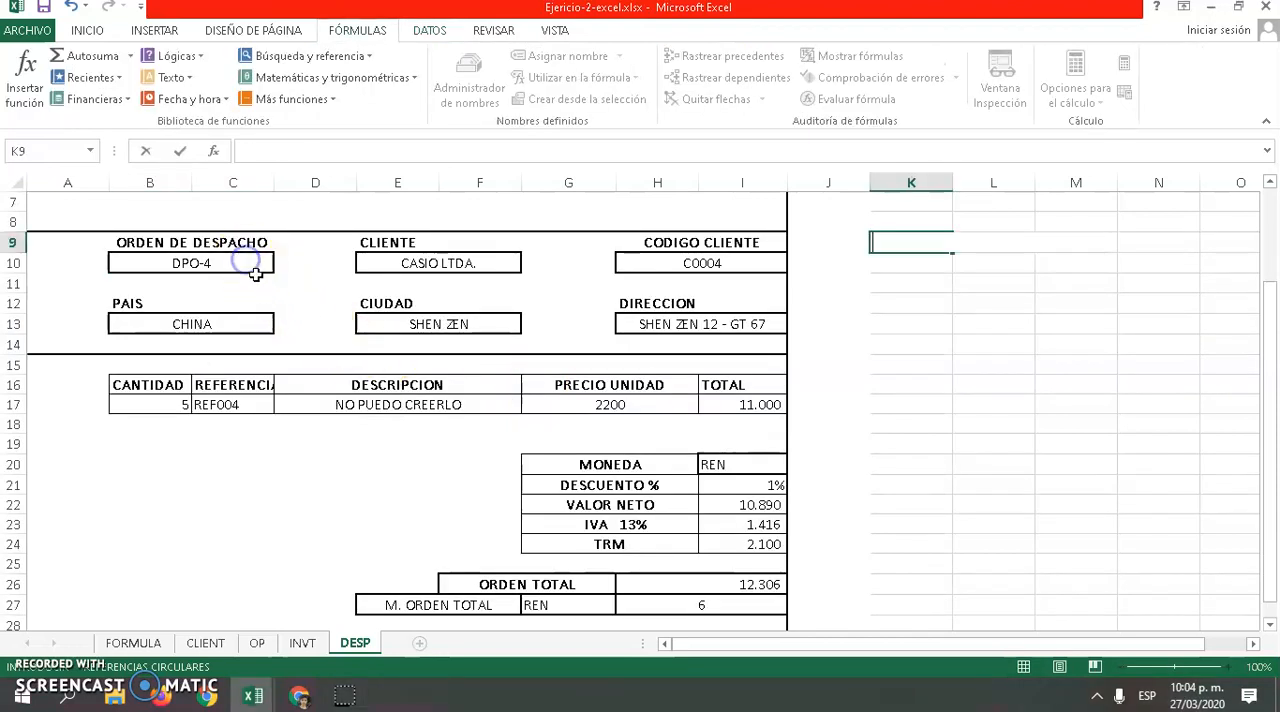
scroll(256, 274, up, 2)
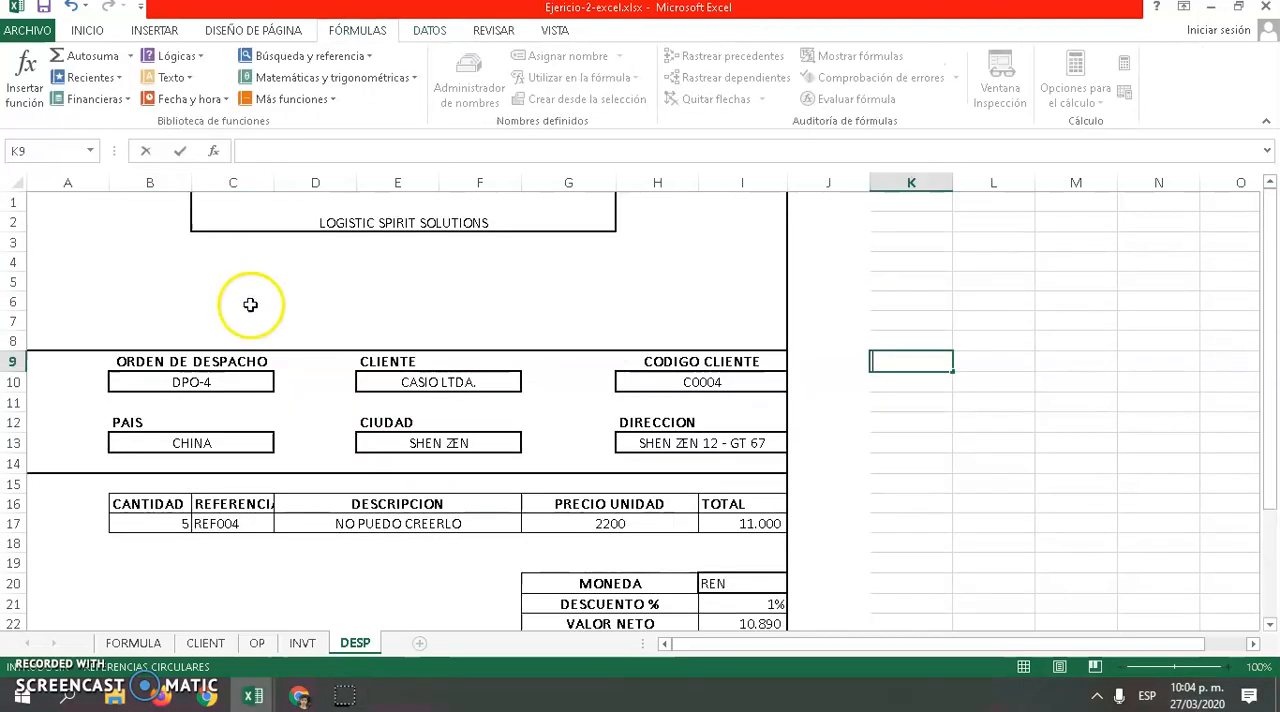
Try the fifth and third dispatch orders for ORDEN DE DESPACHO in B10, and leave the second one selected
click(226, 391)
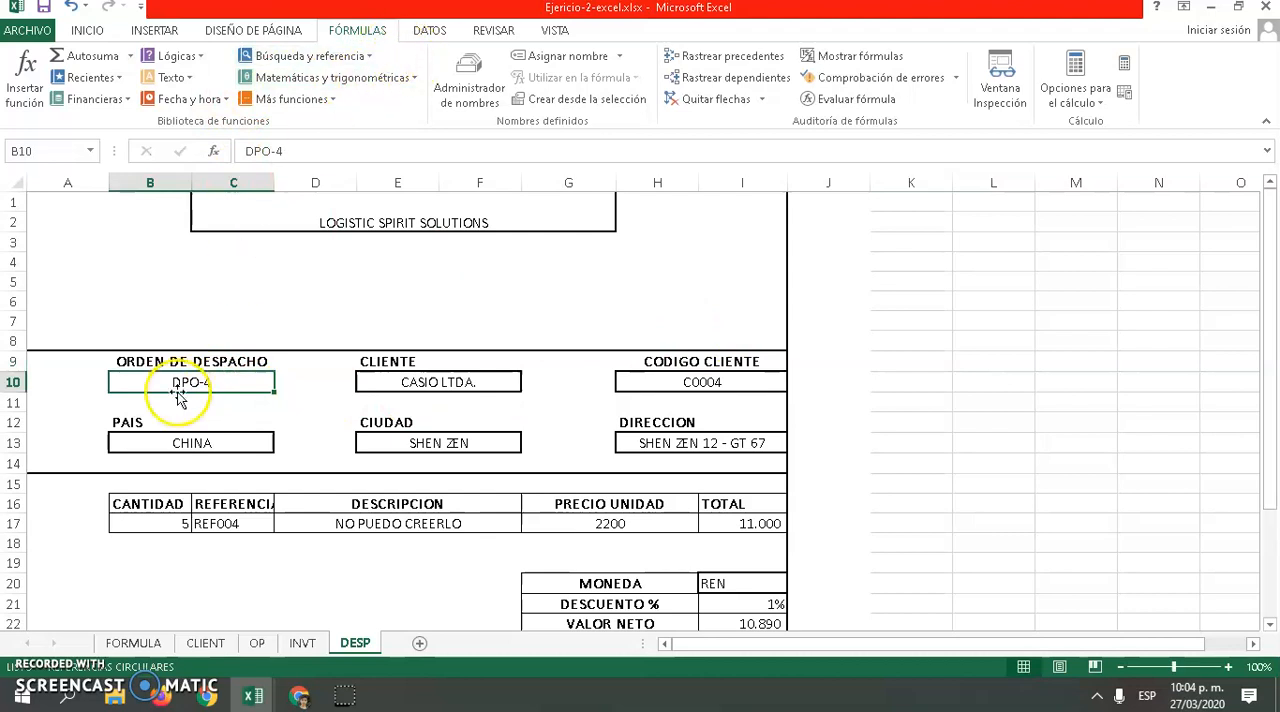
click(284, 384)
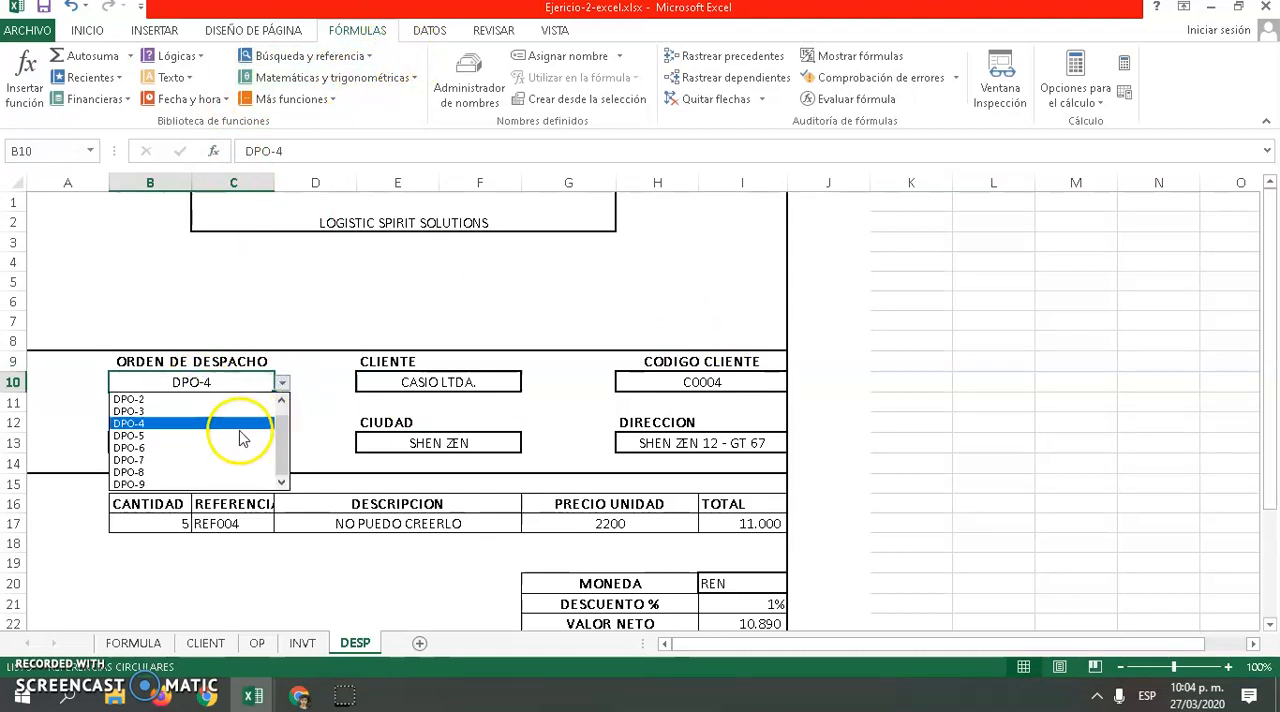
click(230, 435)
click(282, 383)
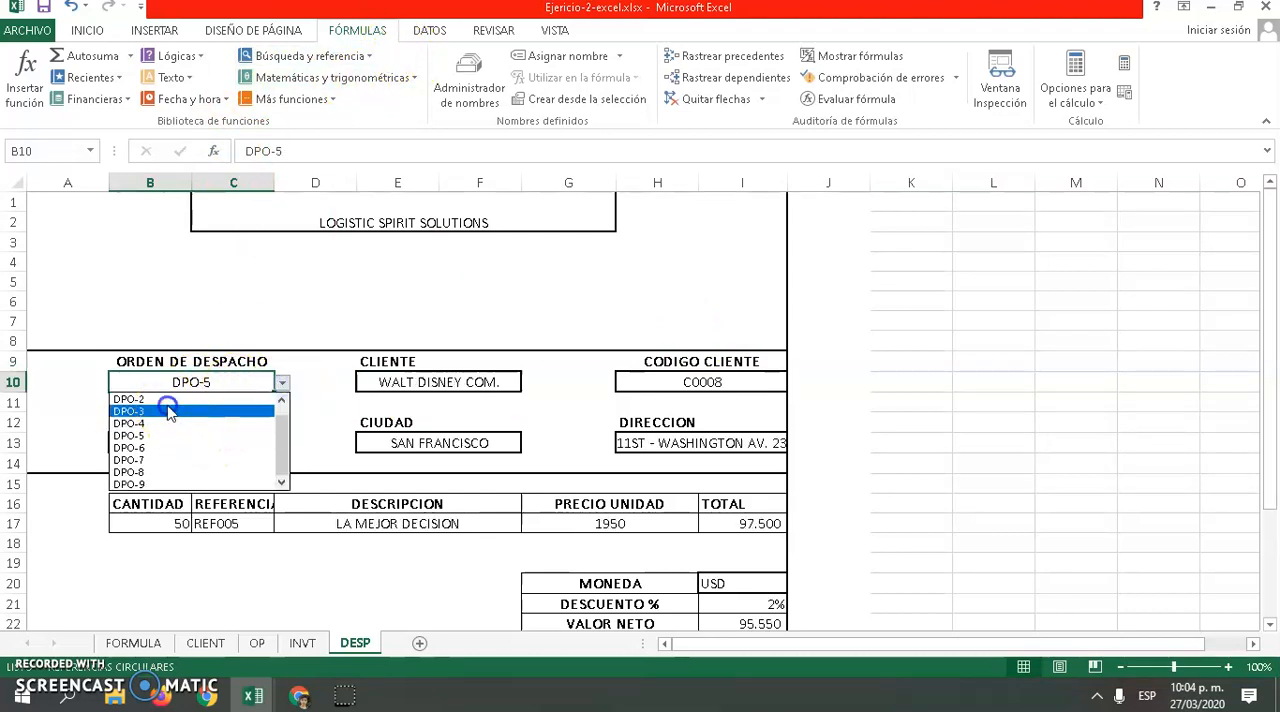
click(175, 411)
click(283, 384)
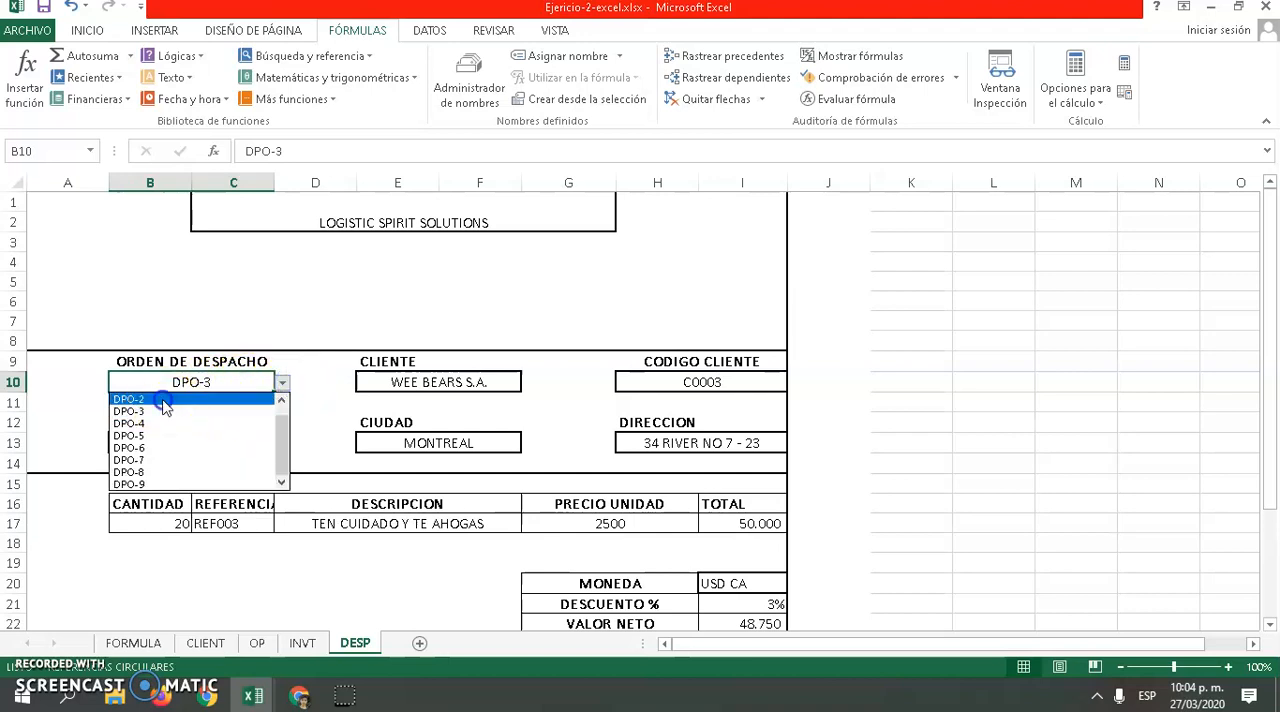
click(160, 399)
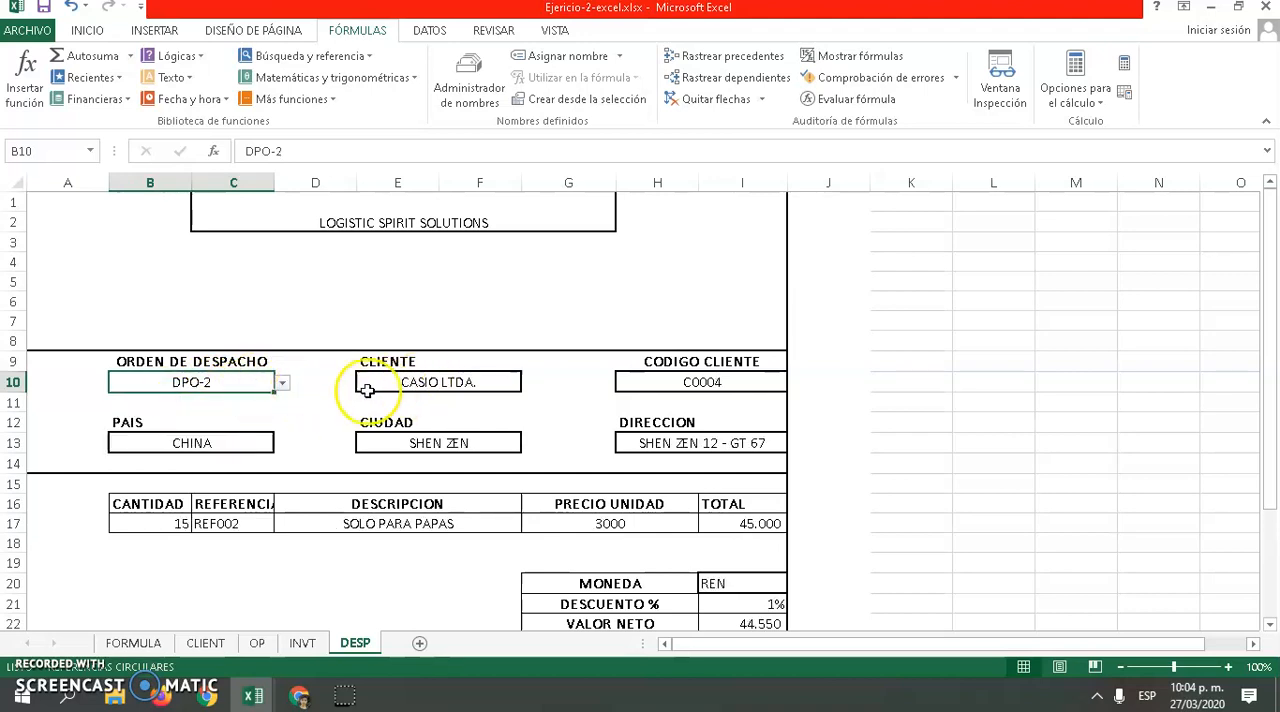
Enter =BUSCARV(B10;OP!C2:J10;5;FALSO) in K10 of the DESP sheet to look up the selected order's client
click(935, 382)
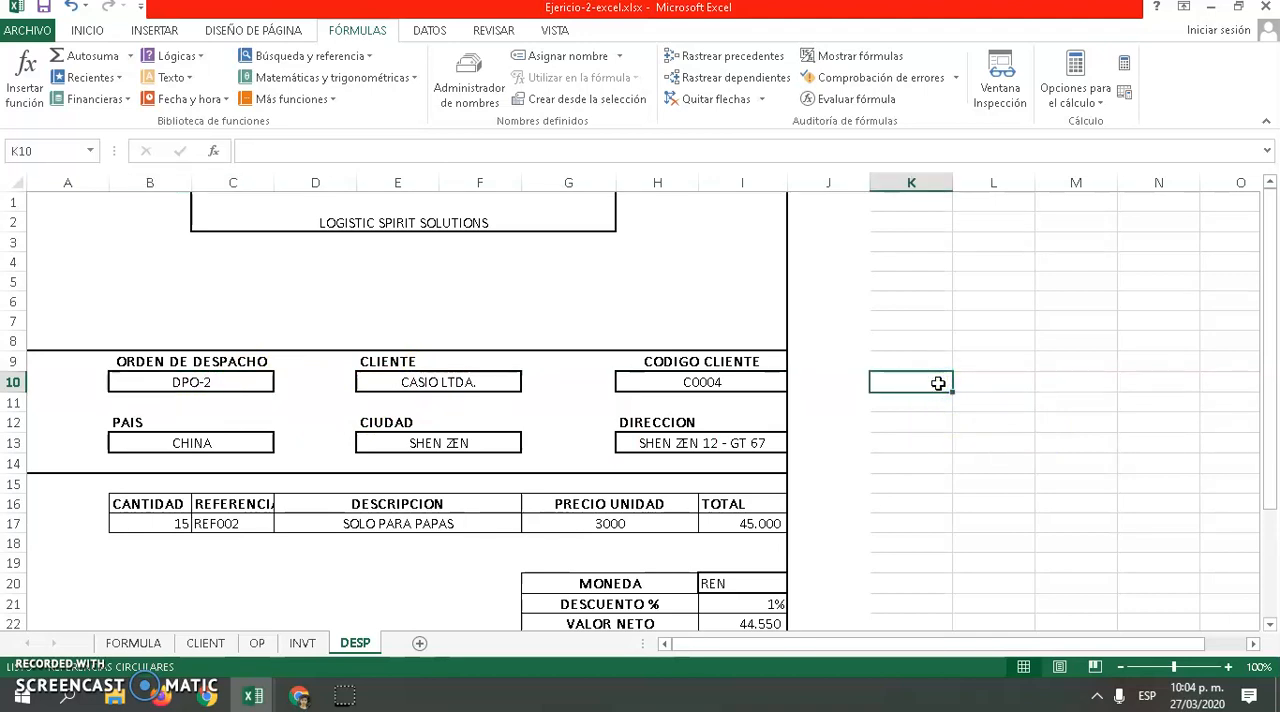
text(=b)
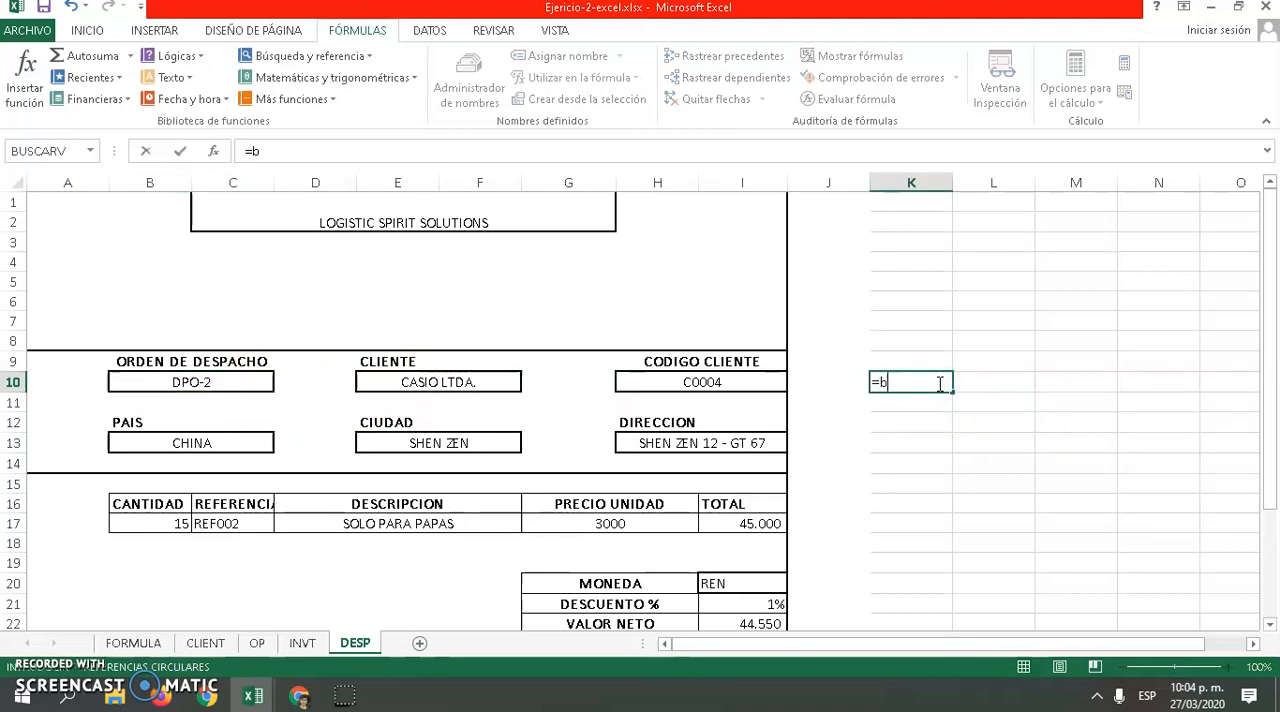
text(uscarv)
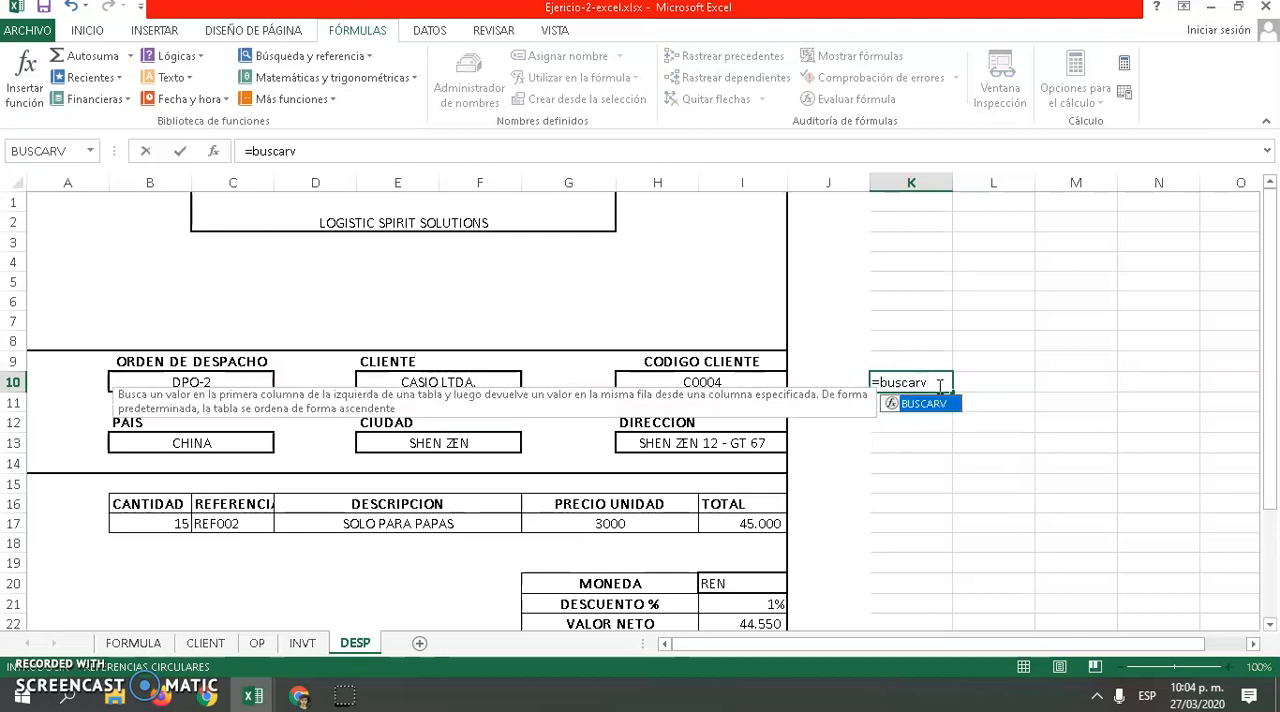
double_click(943, 402)
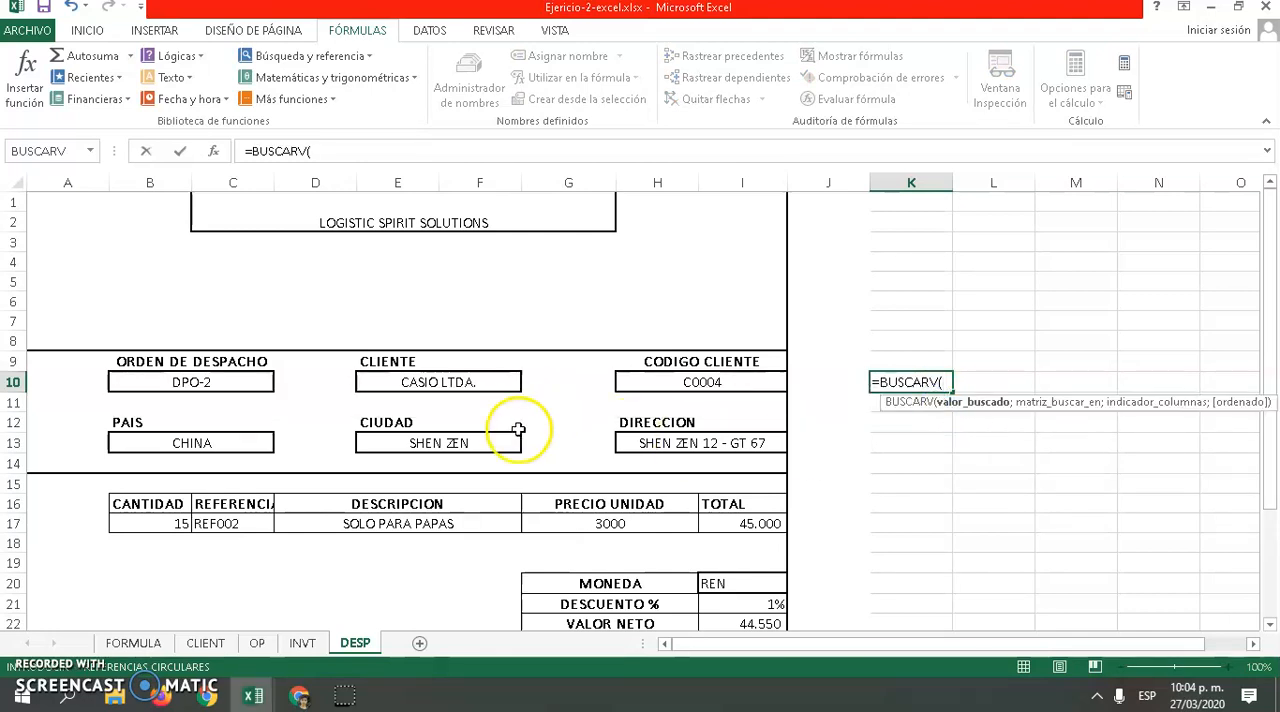
click(200, 382)
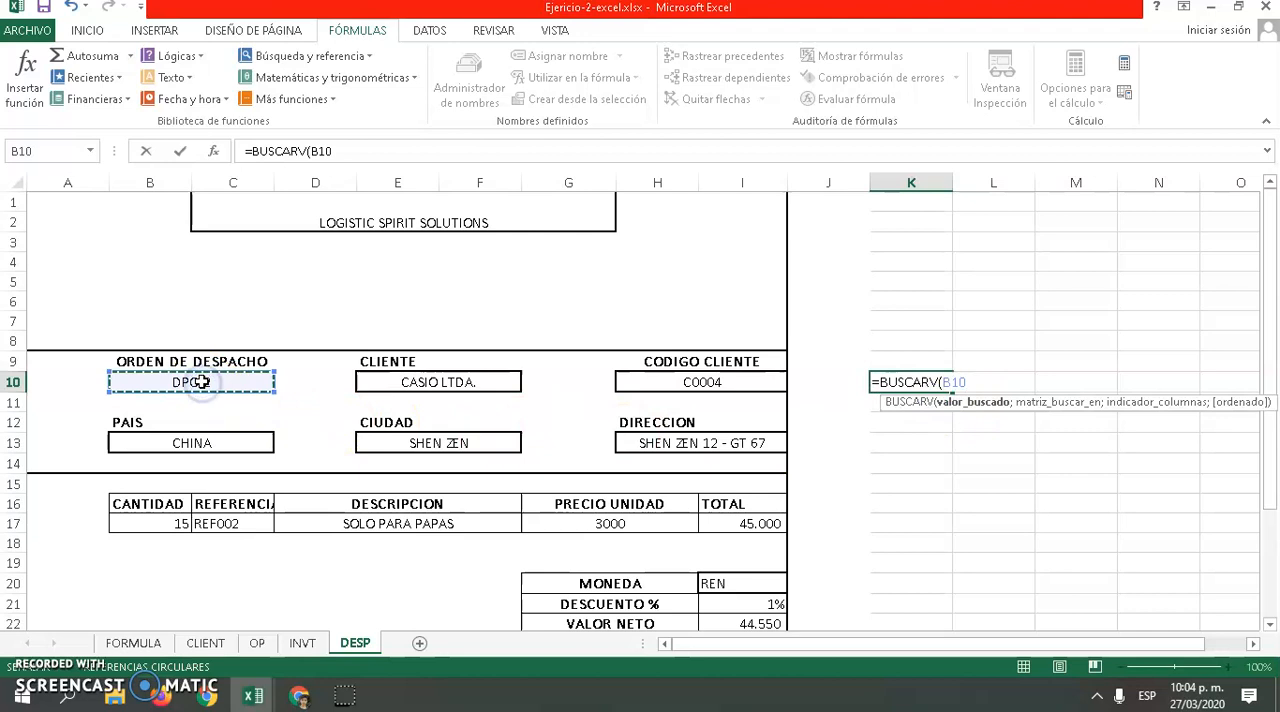
text(;)
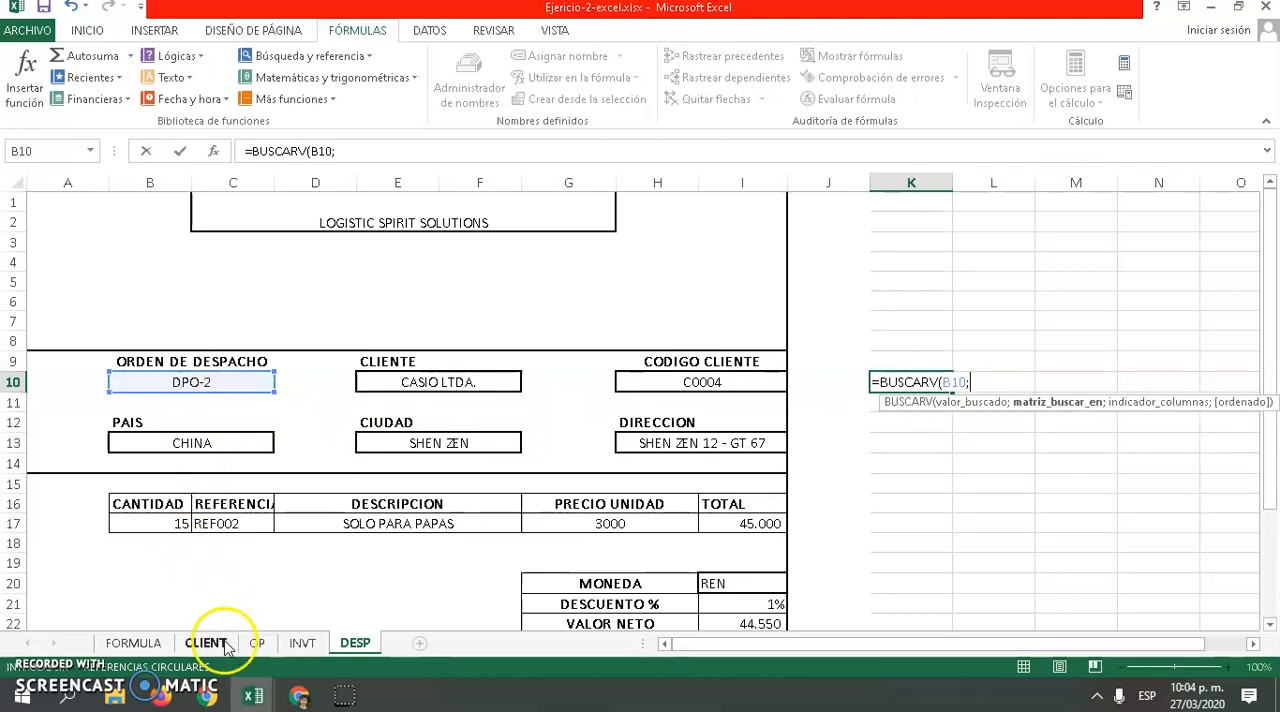
click(257, 643)
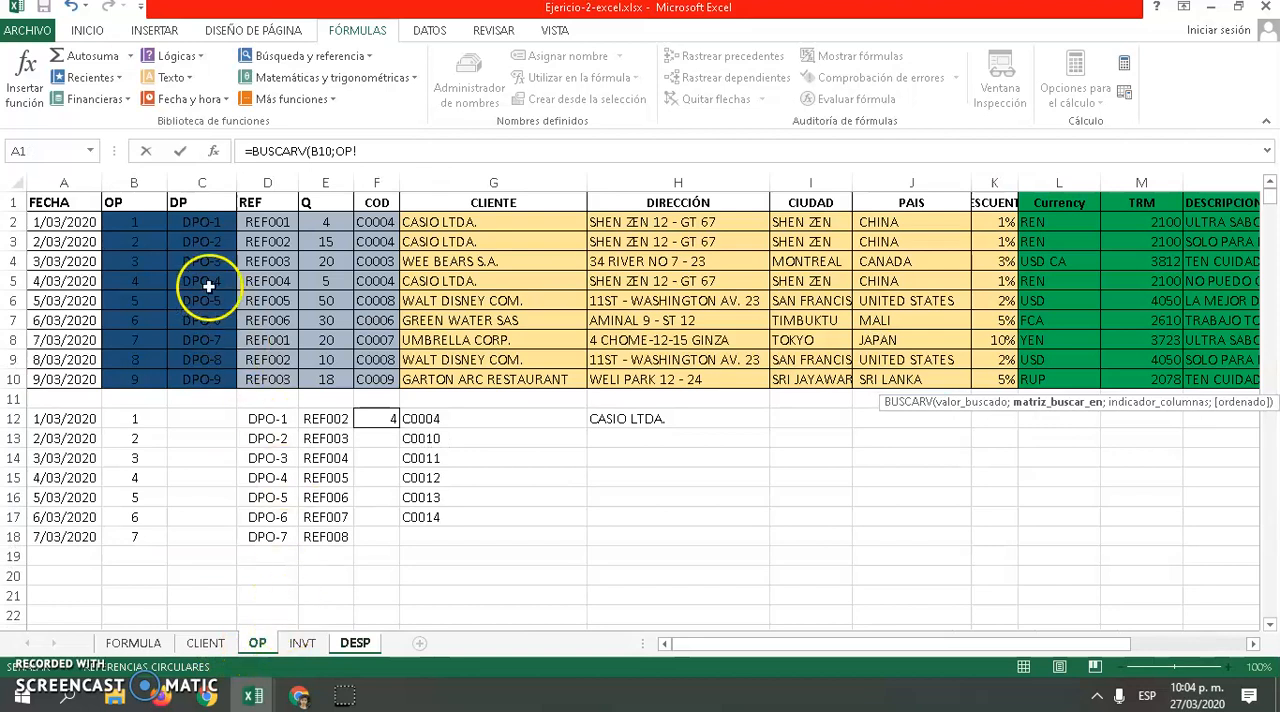
drag(196, 220, 945, 370)
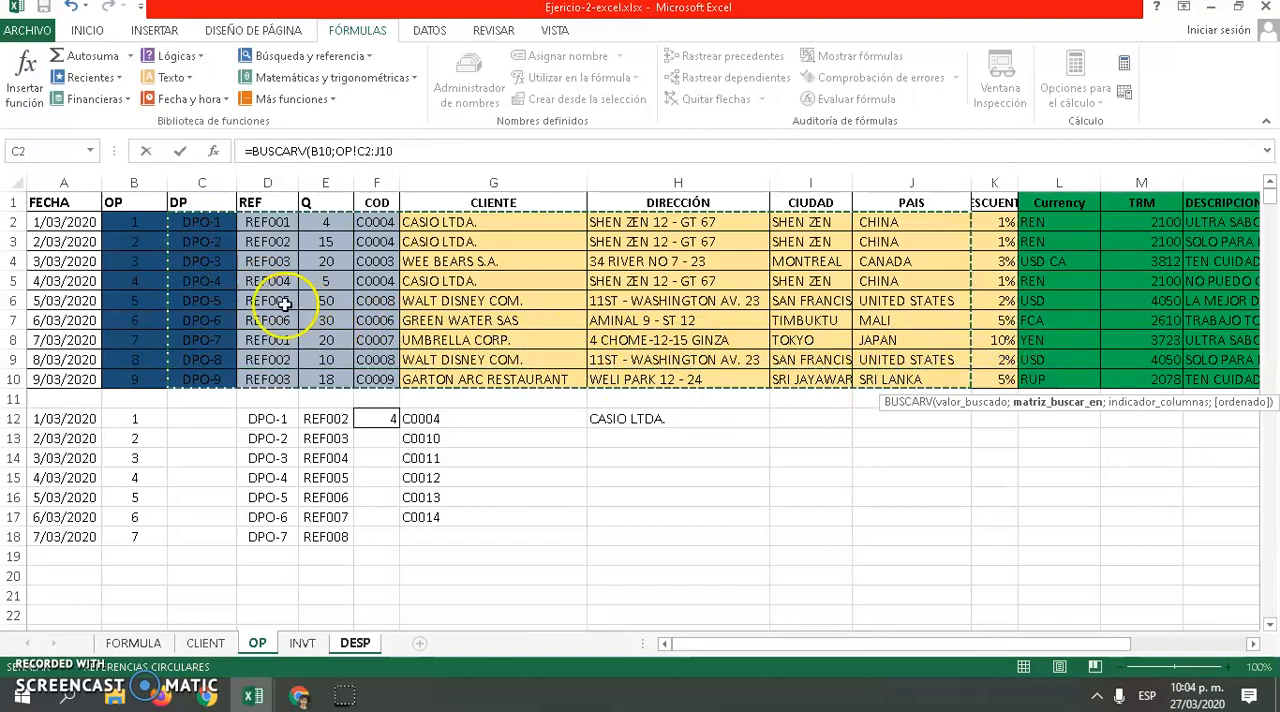
text(;5)
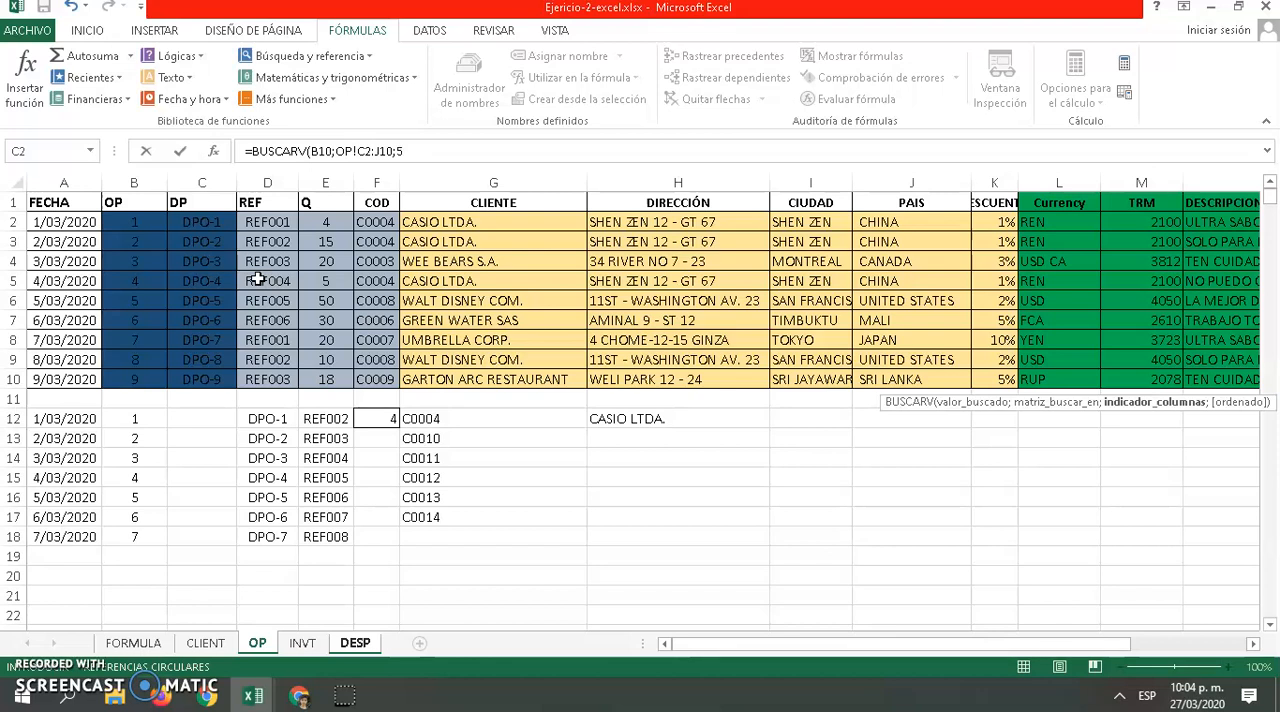
text(;)
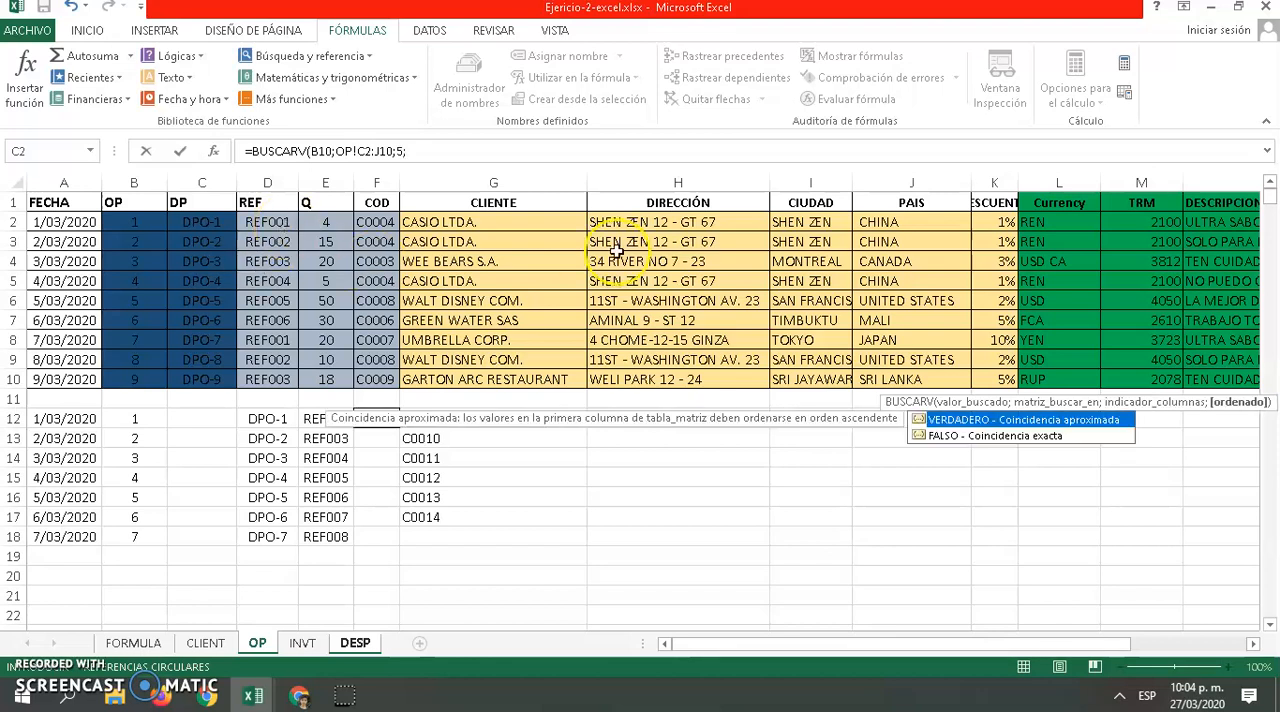
double_click(952, 443)
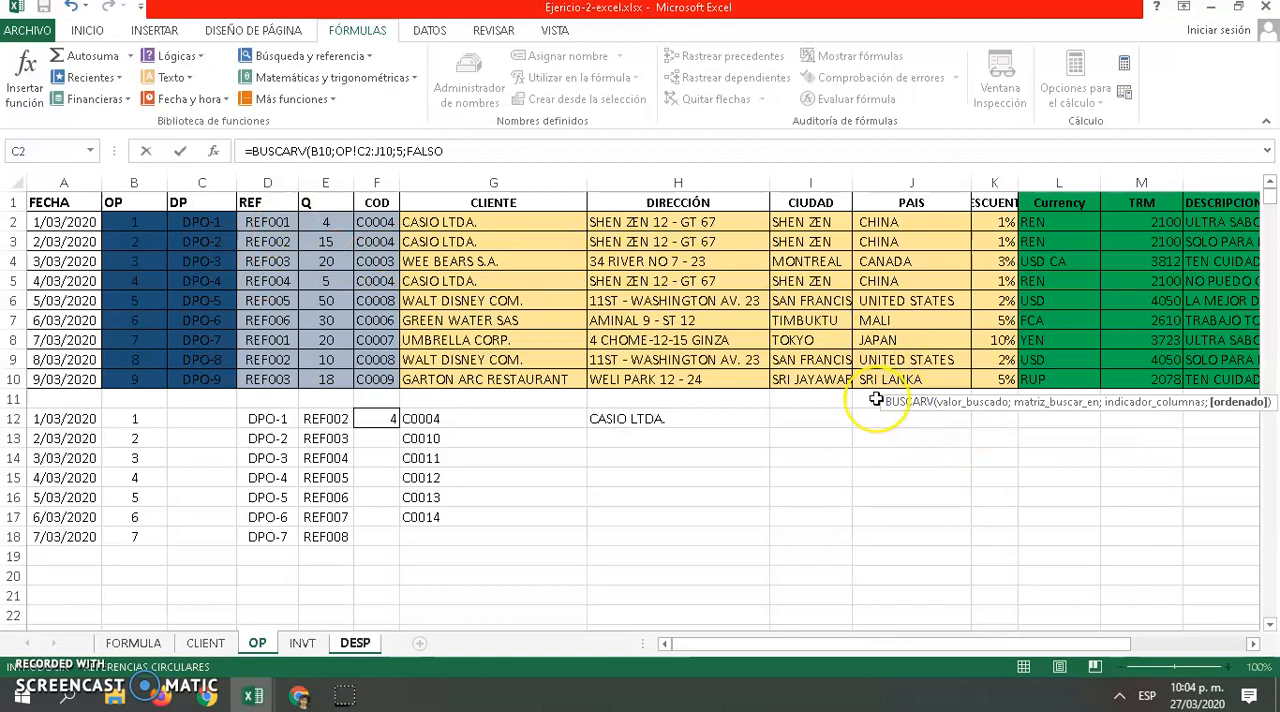
key(Return)
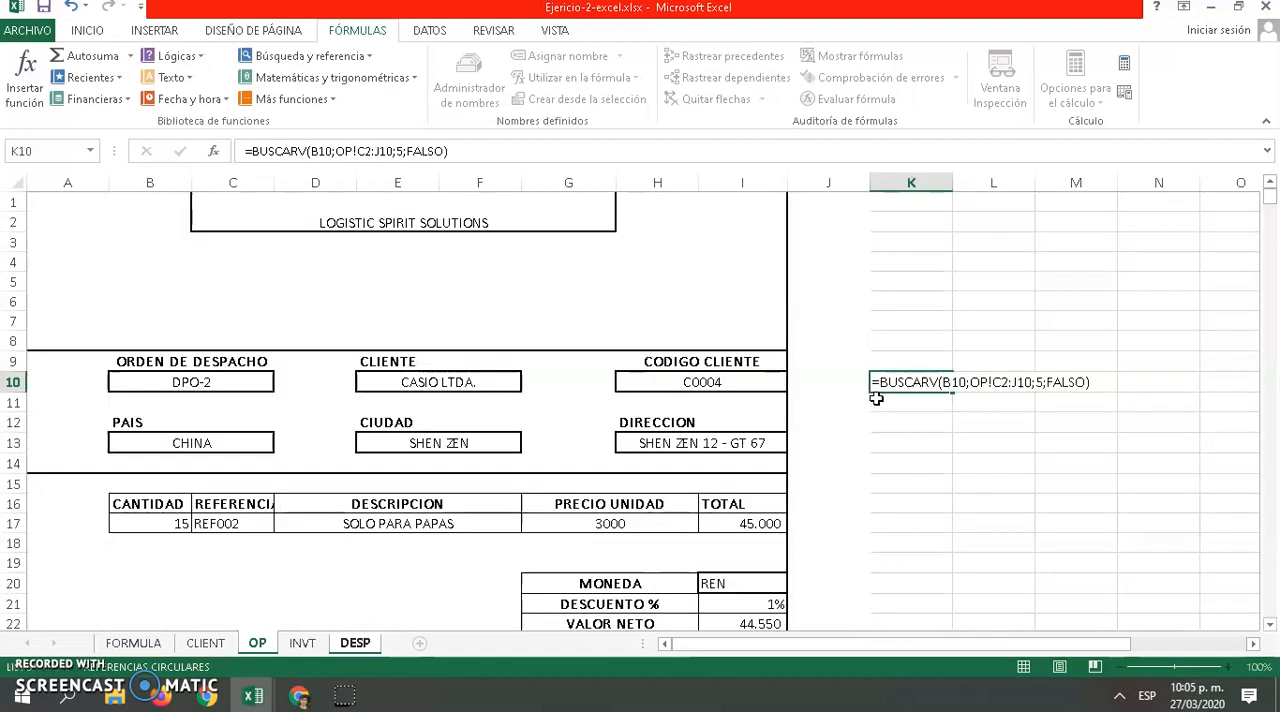
click(932, 383)
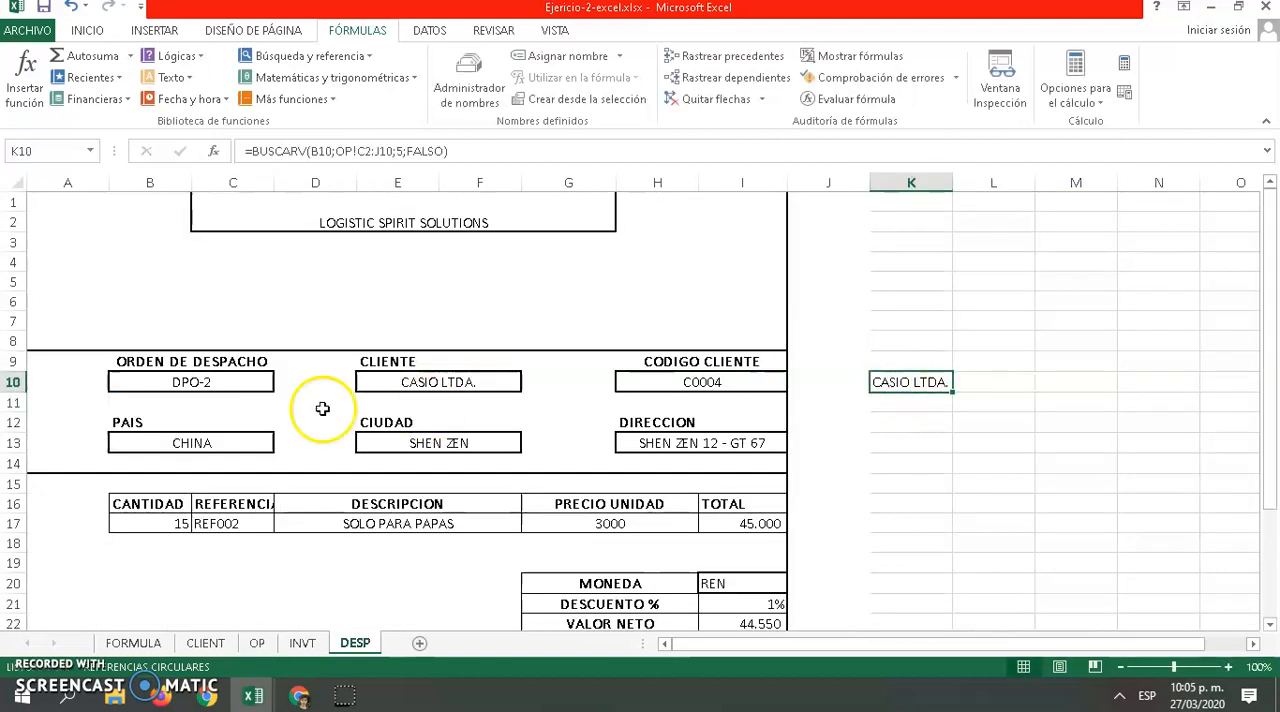
Change ORDEN DE DESPACHO in B10 to the fifth dispatch order and finally to the seventh to test the K10 lookup
click(223, 382)
click(285, 382)
click(223, 436)
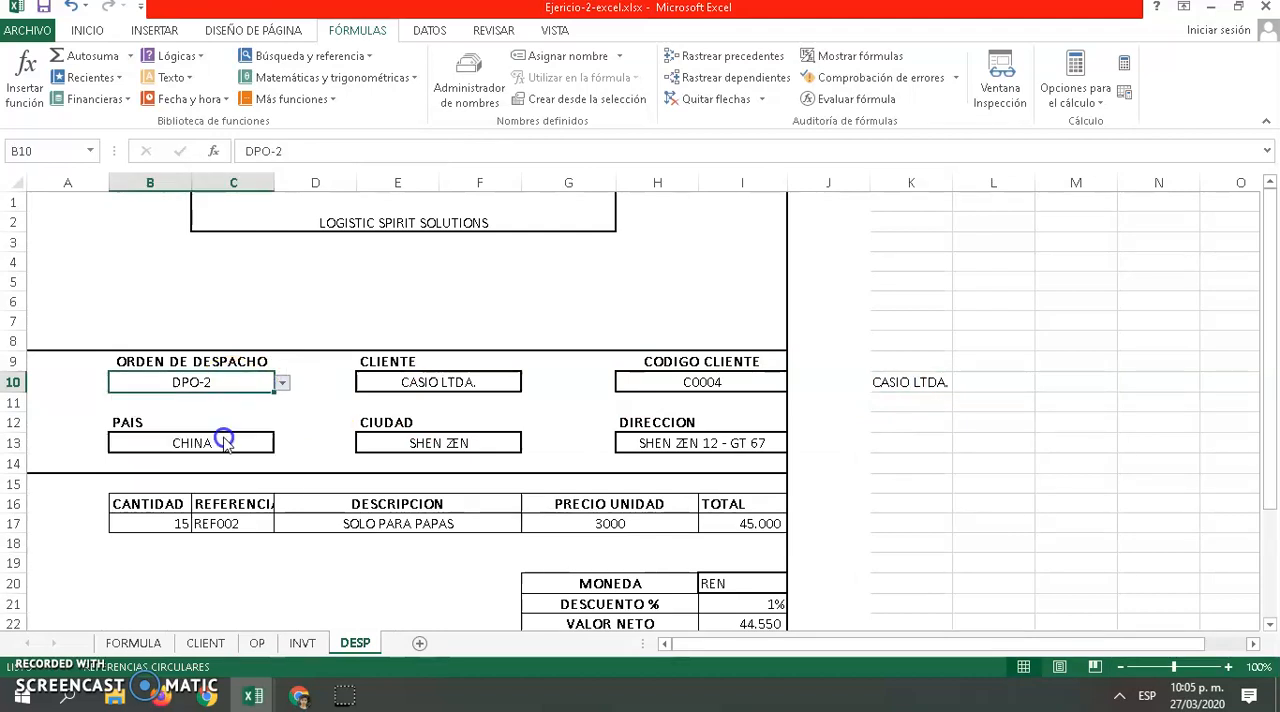
click(284, 384)
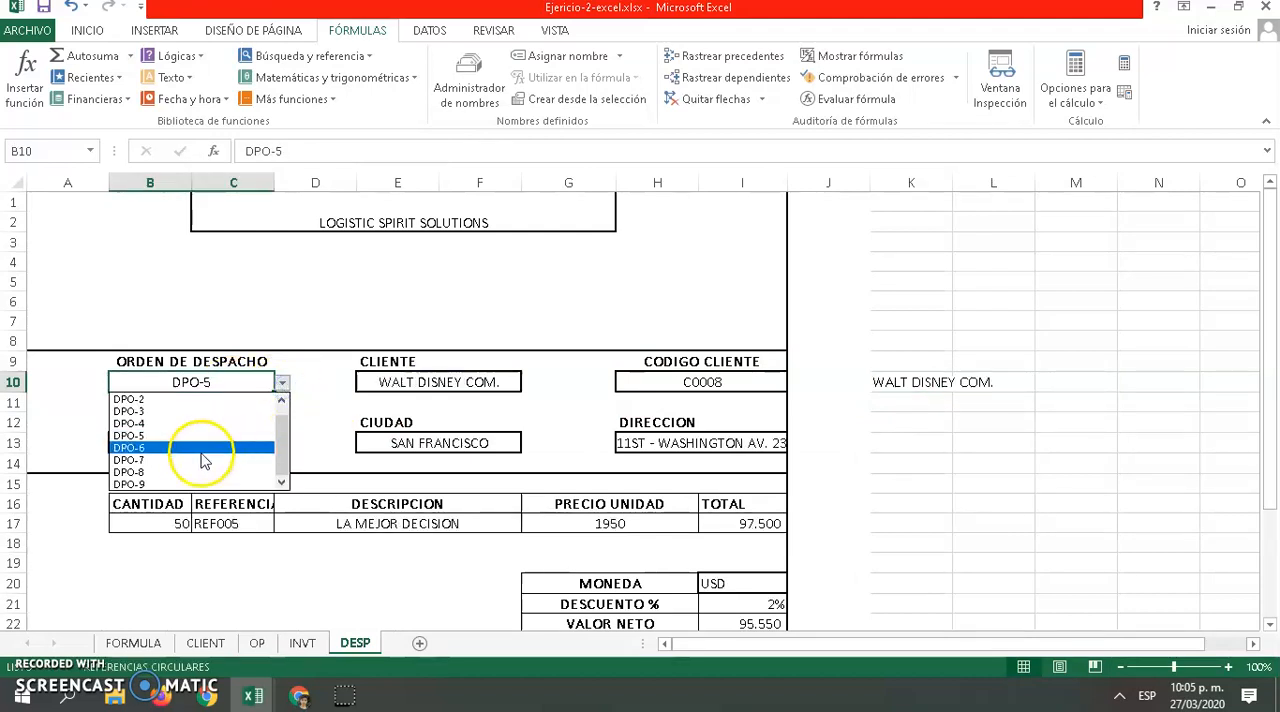
click(208, 459)
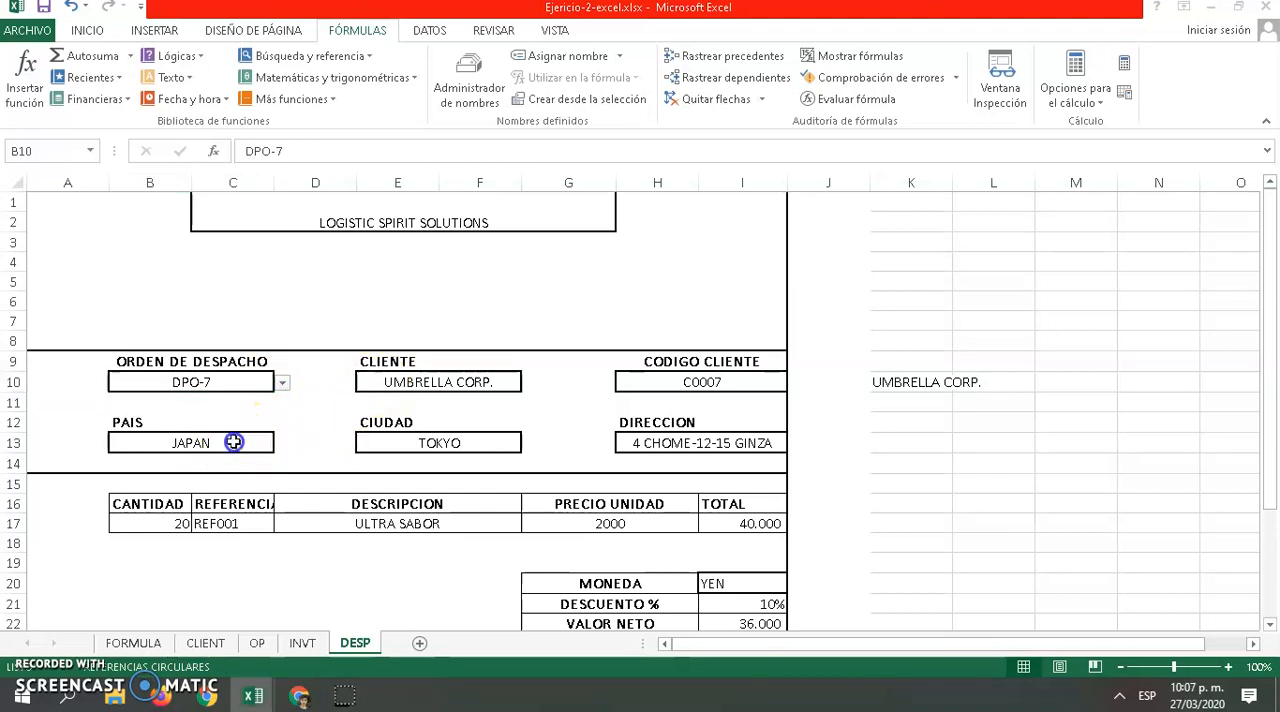
Examine the PAIS, CLIENTE, CODIGO CLIENTE, DIRECCION and CIUDAD lookup formulas in B13, E10, H10, H13 and E13
click(233, 442)
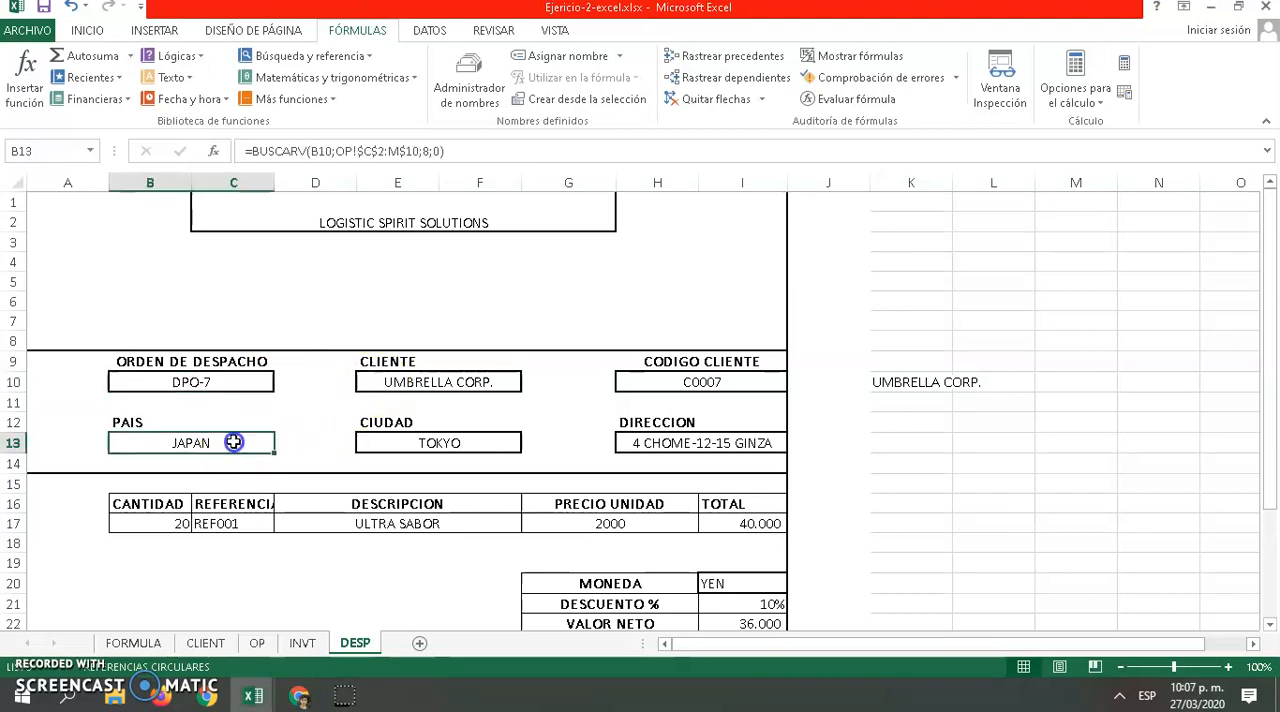
click(395, 380)
click(678, 378)
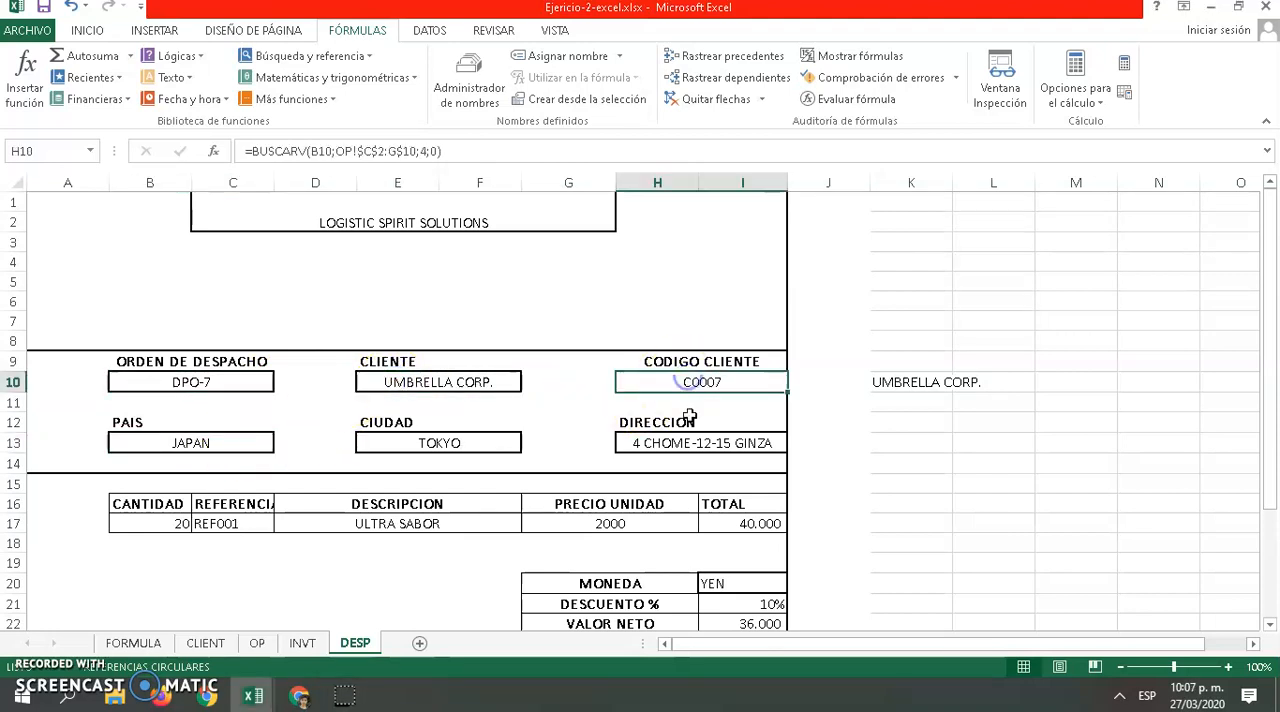
click(671, 443)
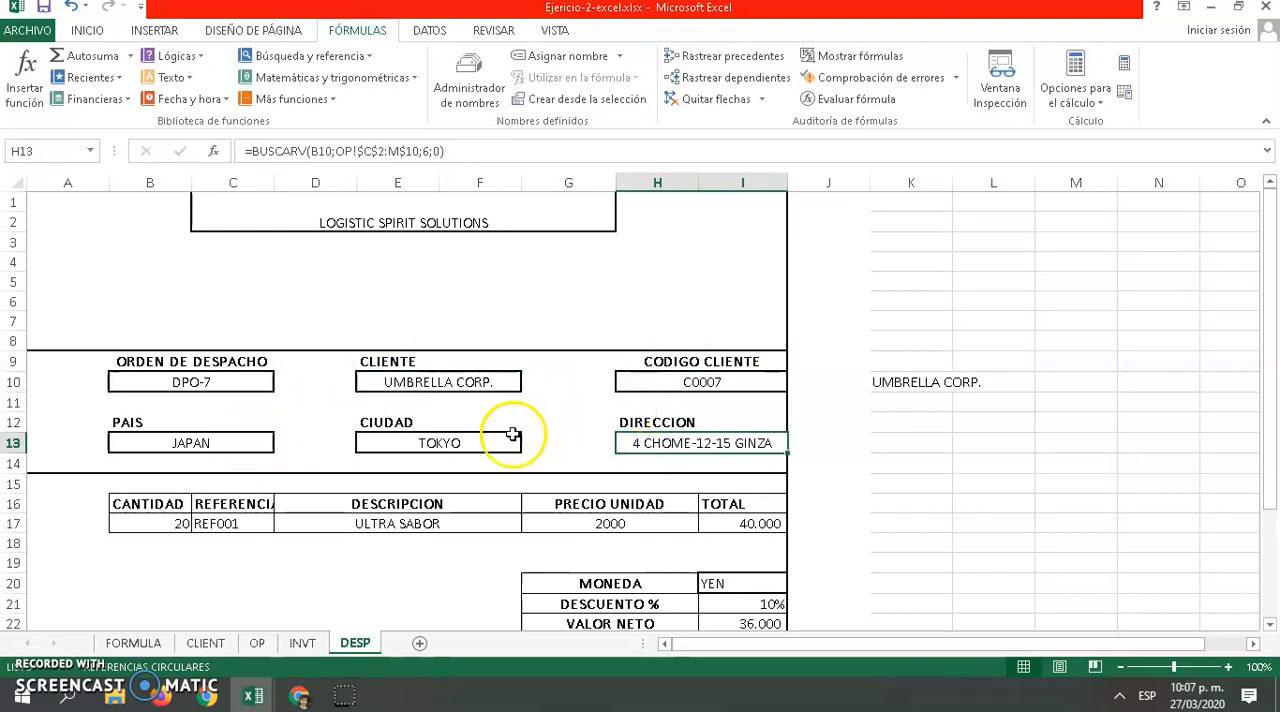
click(486, 440)
Examine the CANTIDAD, REFERENCIA, DESCRIPCION and PRECIO UNIDAD formulas in row 17
scroll(310, 415, down, 1)
click(173, 457)
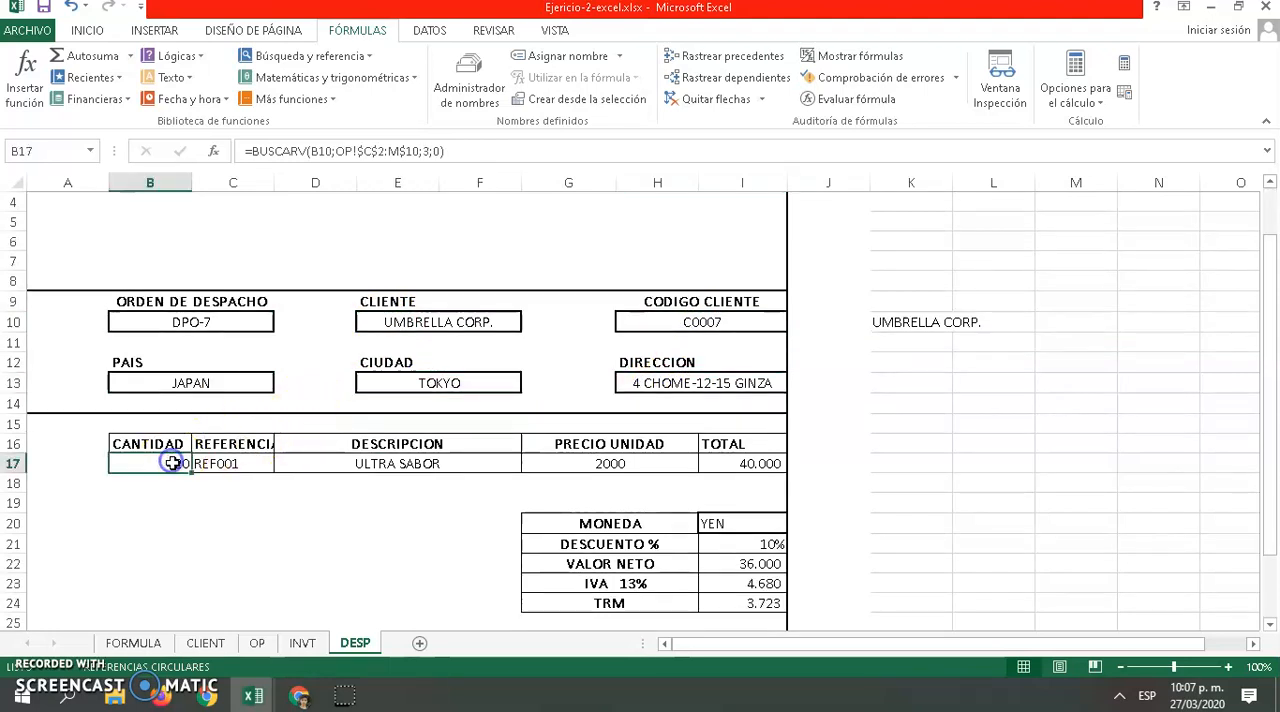
click(237, 464)
click(314, 466)
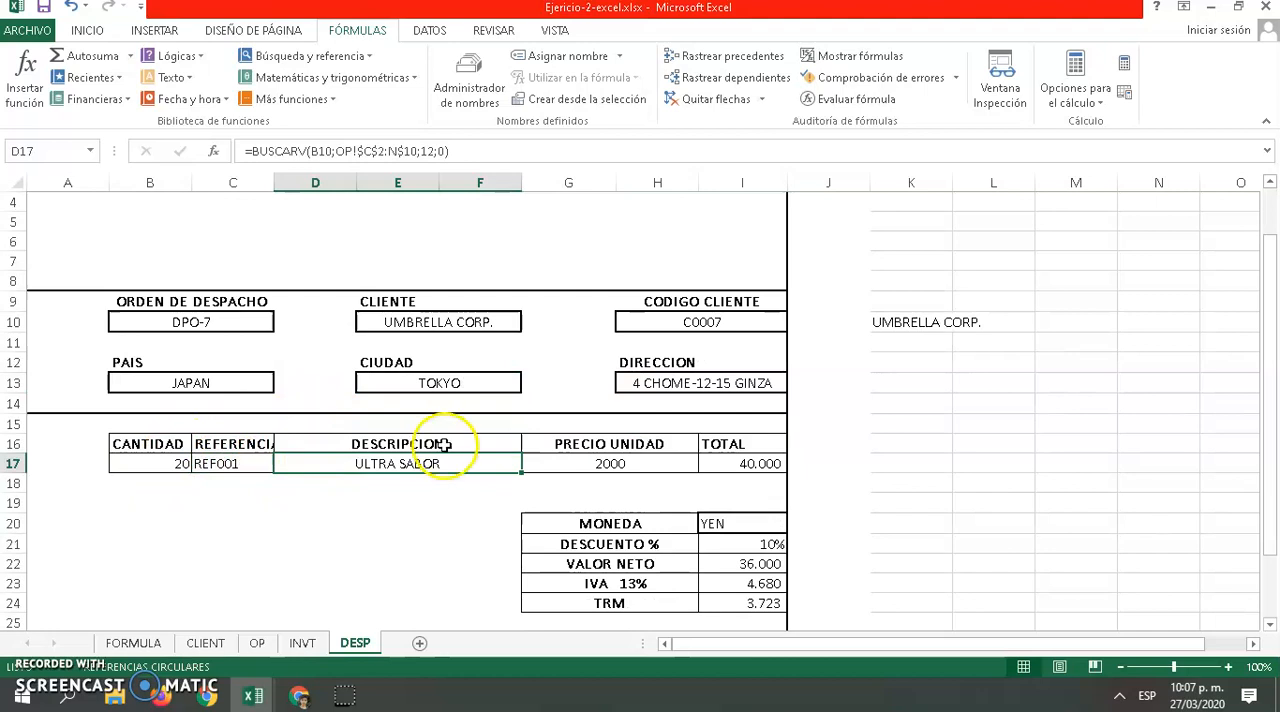
scroll(443, 443, down, 1)
click(588, 400)
Inspect the cell references in the TOTAL formula in I17 and leave the formula as it is
click(736, 404)
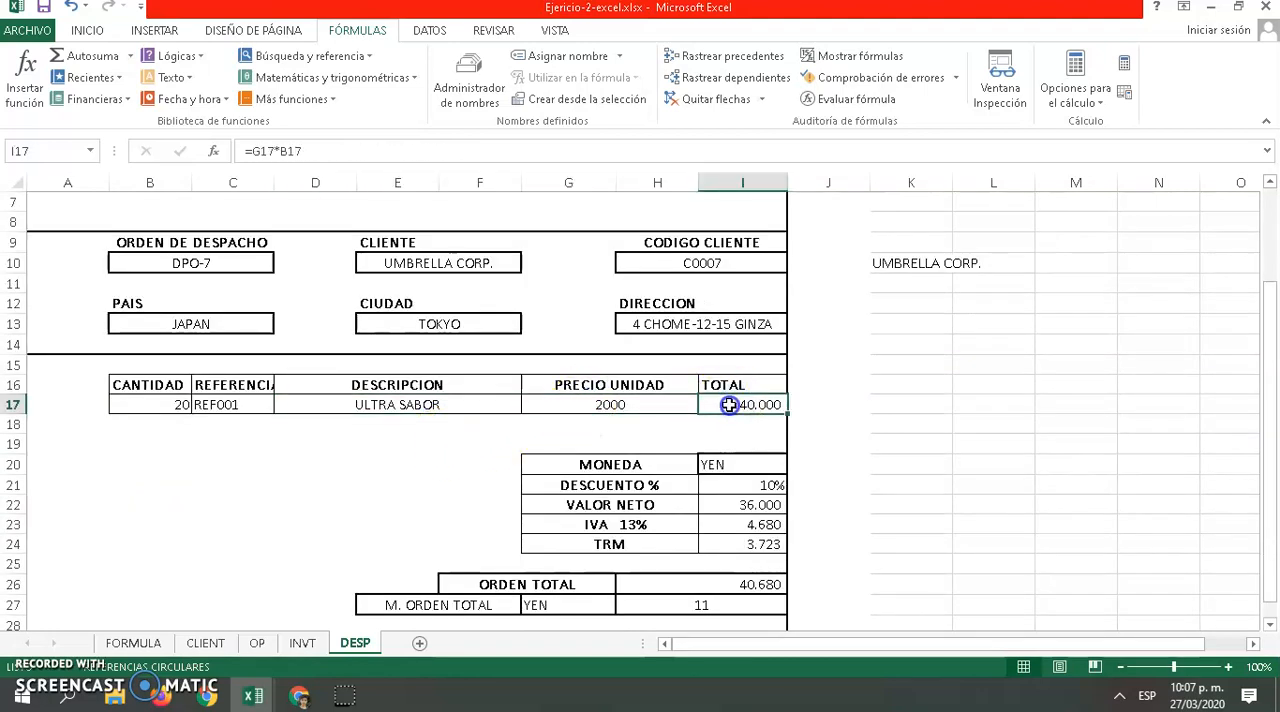
double_click(729, 404)
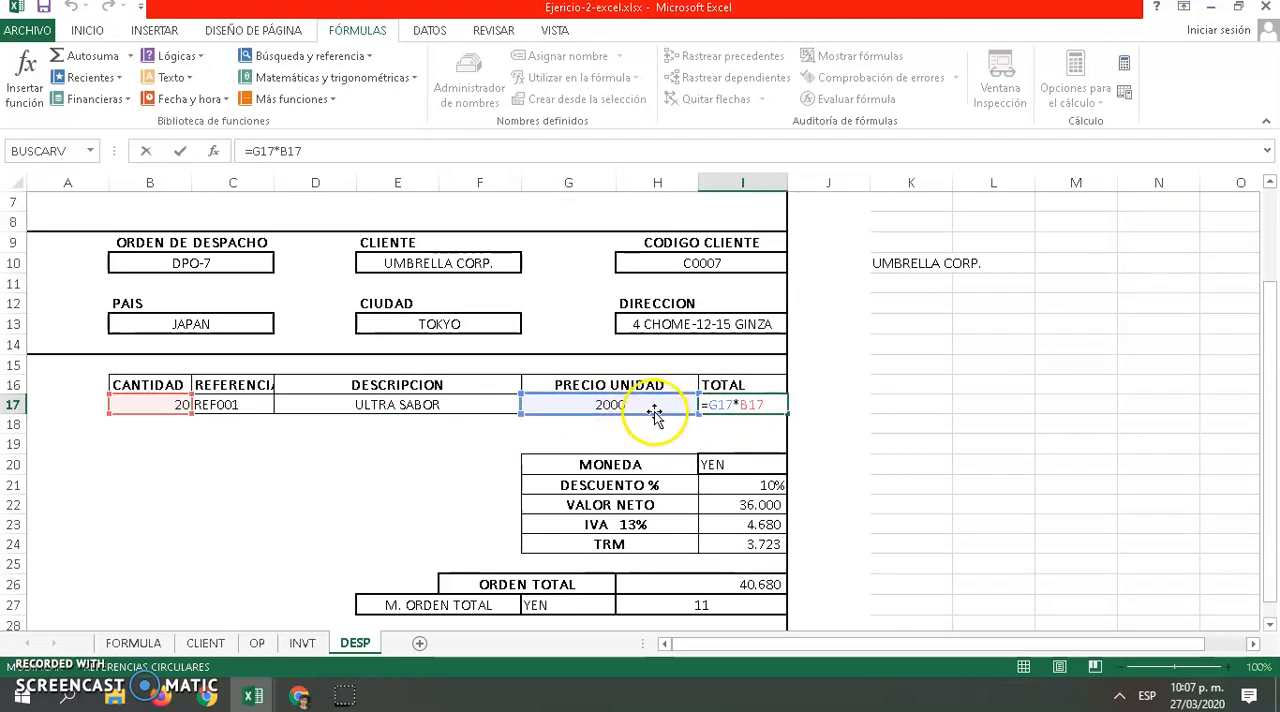
key(Escape)
double_click(743, 404)
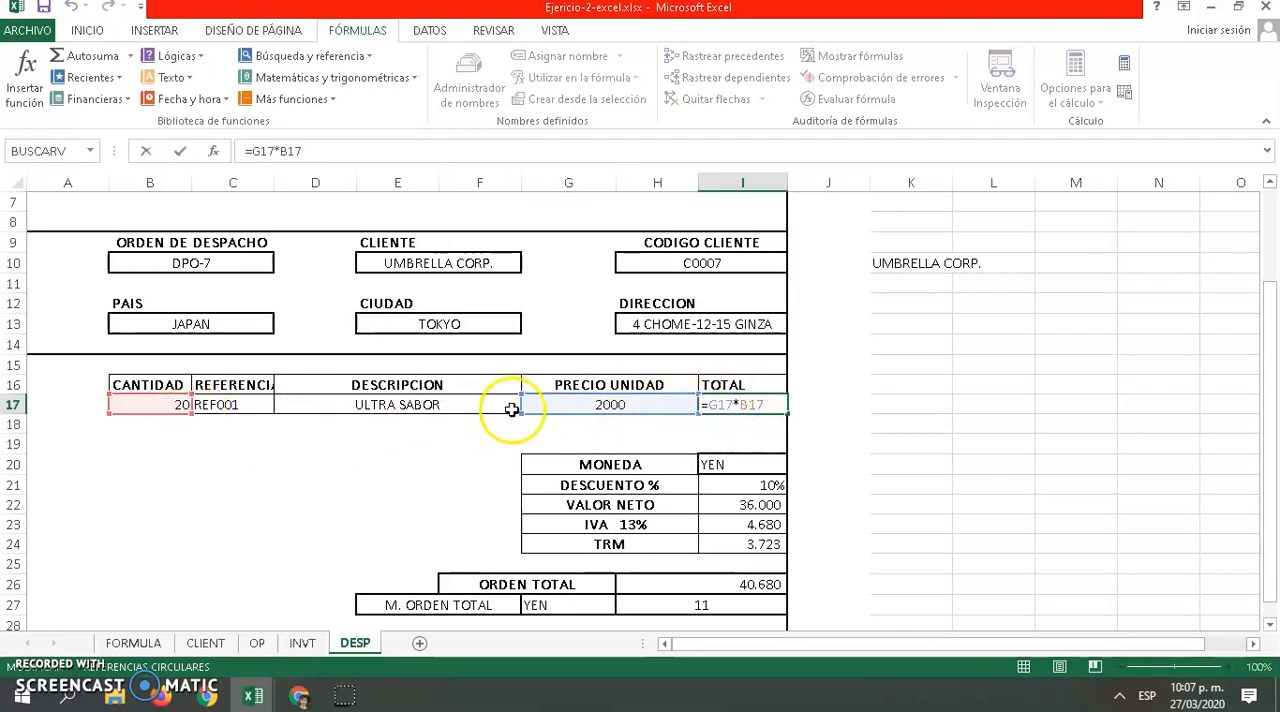
key(Return)
Examine the MONEDA, DESCUENTO % and TRM lookup formulas in I20, I21 and I24
scroll(715, 400, down, 2)
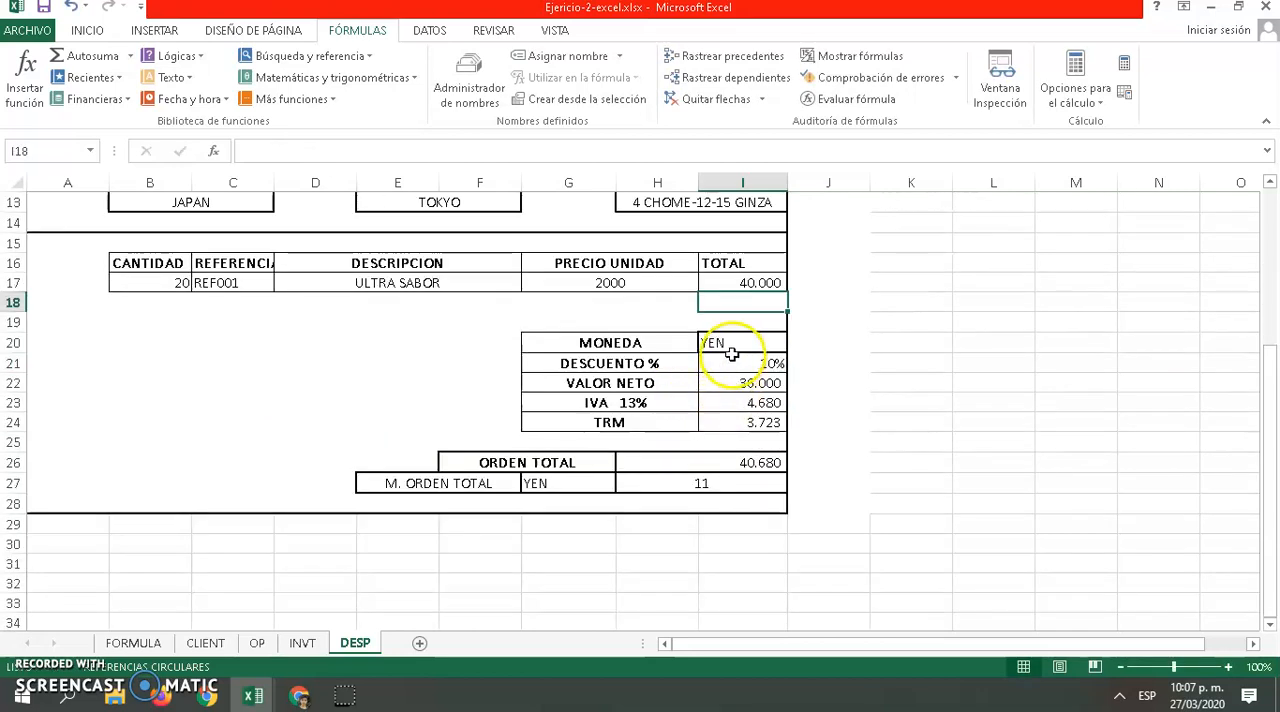
double_click(727, 343)
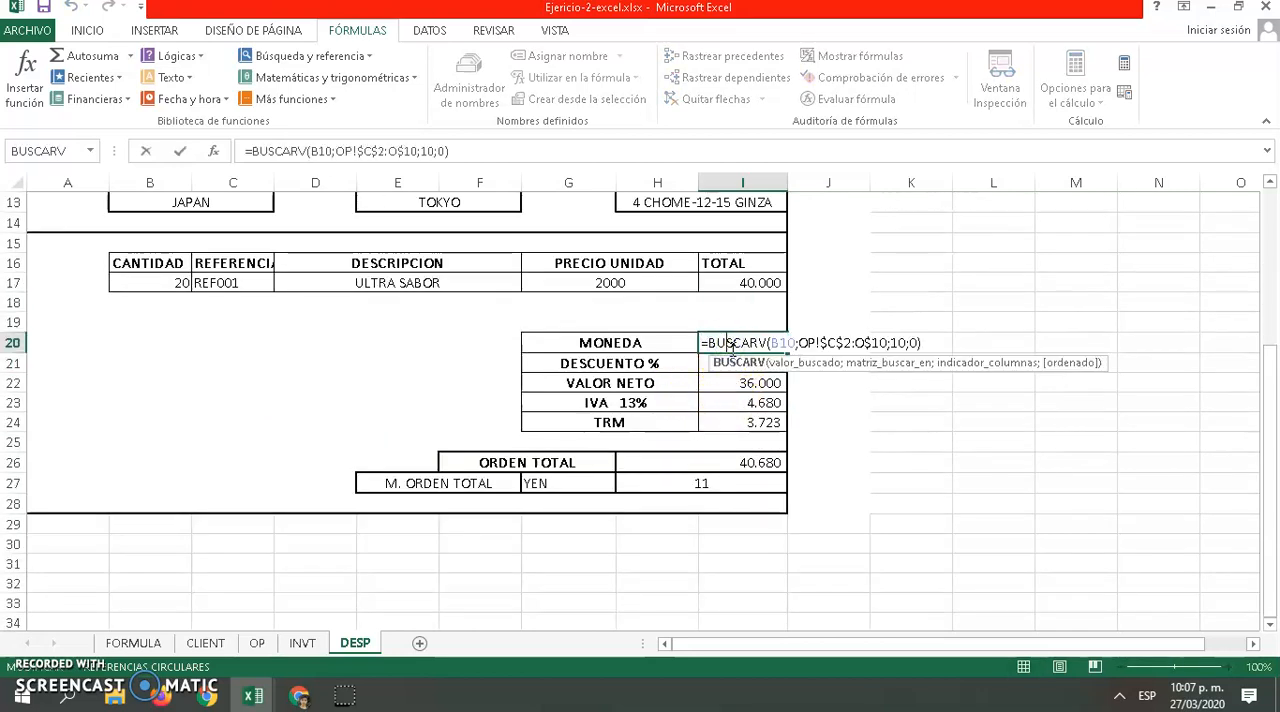
key(Return)
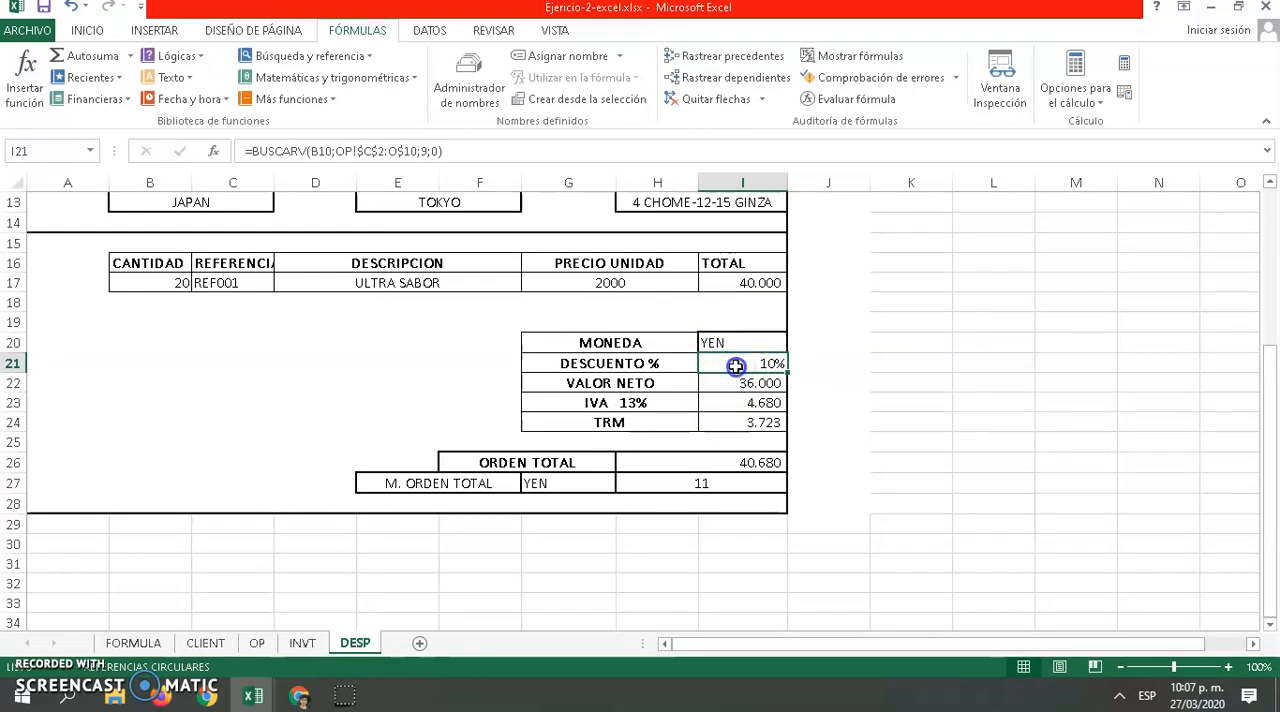
key(Down)
click(734, 423)
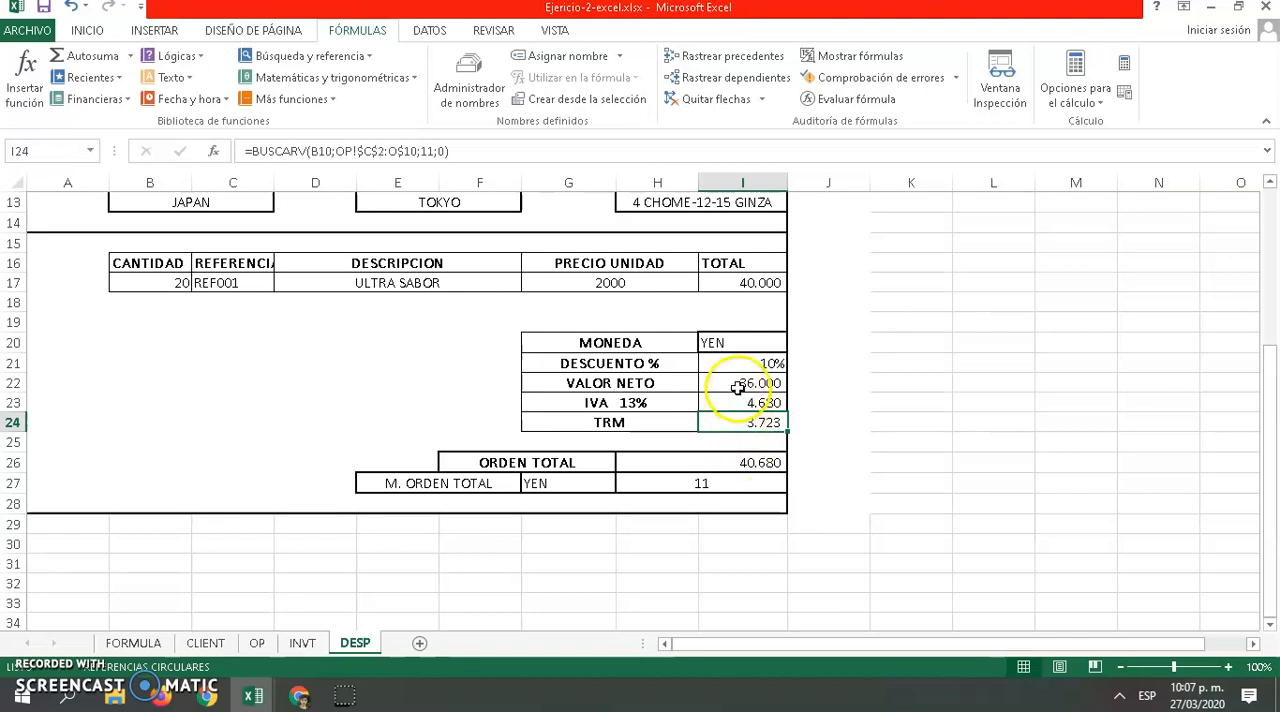
Inspect the cell references in the VALOR NETO and IVA formulas in I22 and I23
double_click(737, 385)
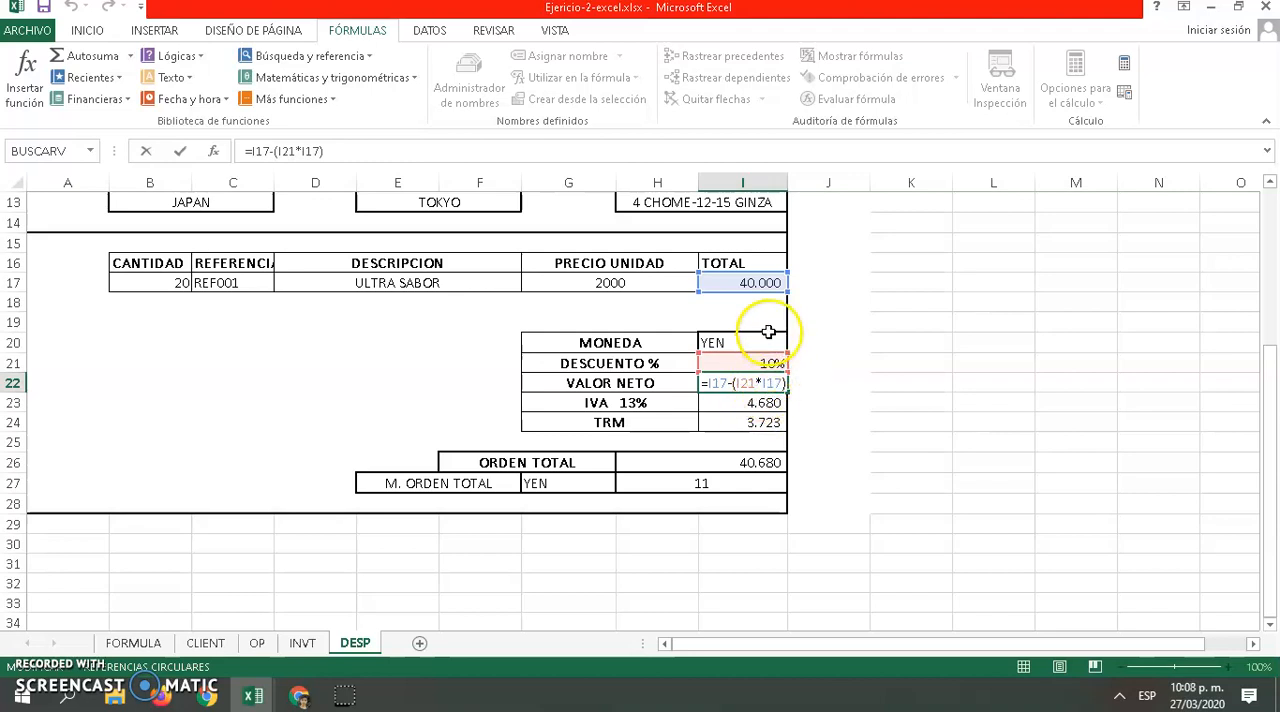
key(Return)
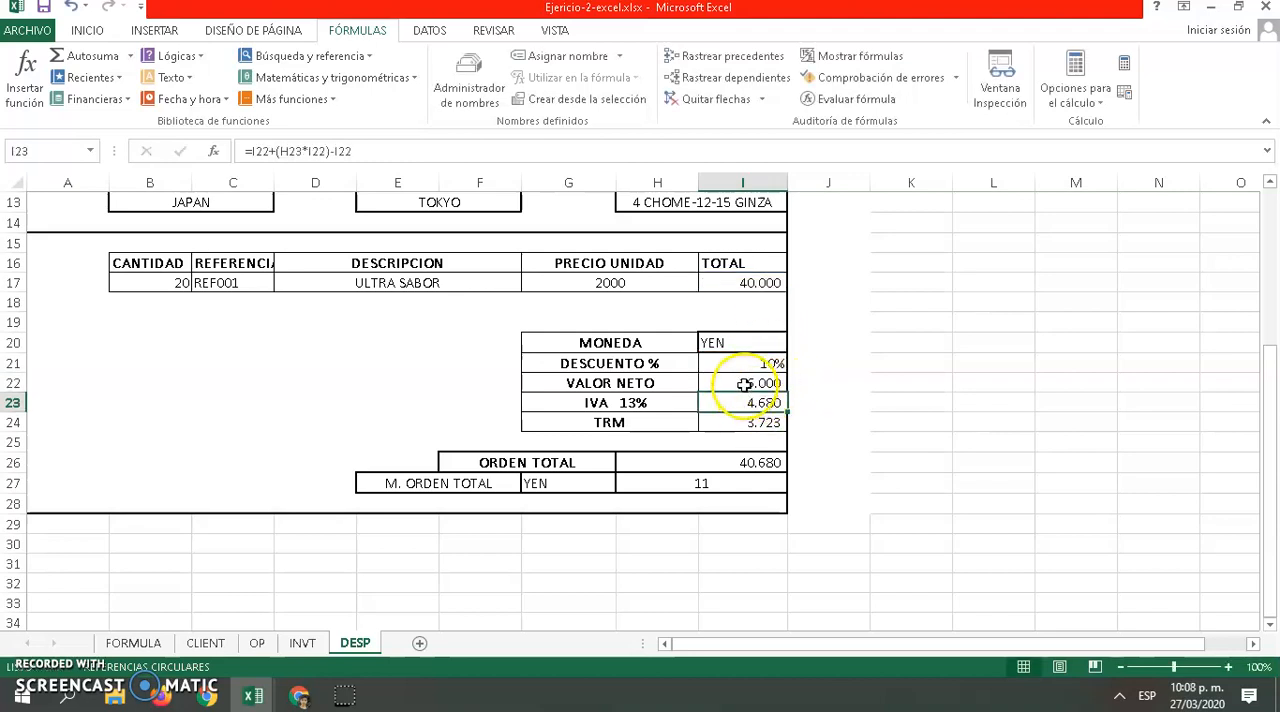
click(749, 383)
click(749, 402)
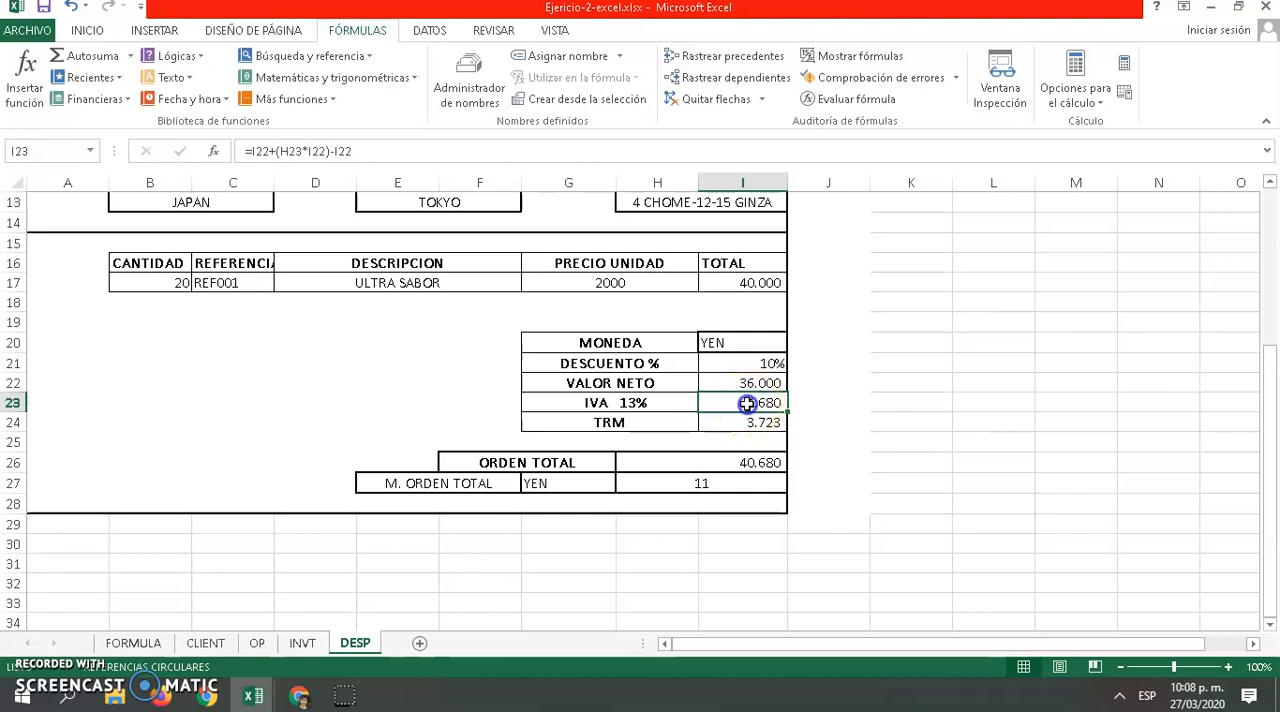
double_click(747, 403)
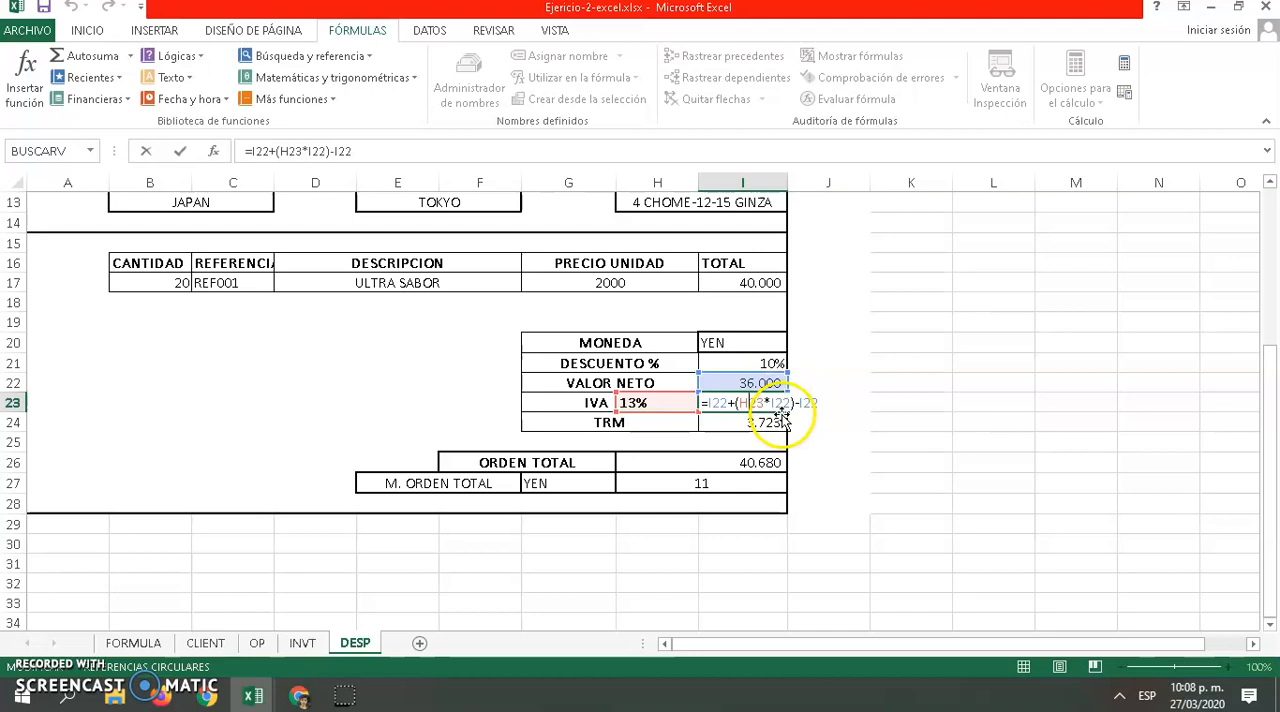
click(749, 421)
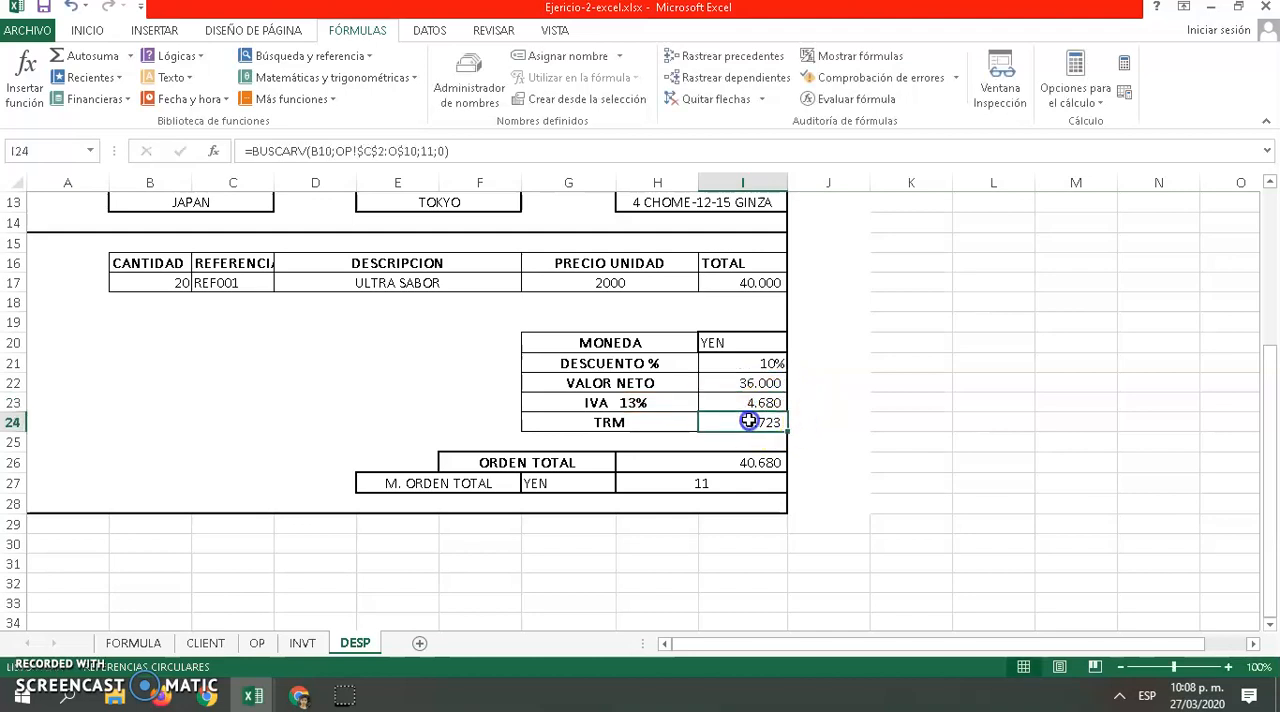
Review the ORDEN TOTAL and M. ORDEN TOTAL rows and look over the whole dispatch form
click(713, 460)
click(600, 463)
click(514, 483)
click(534, 460)
scroll(541, 428, up, 4)
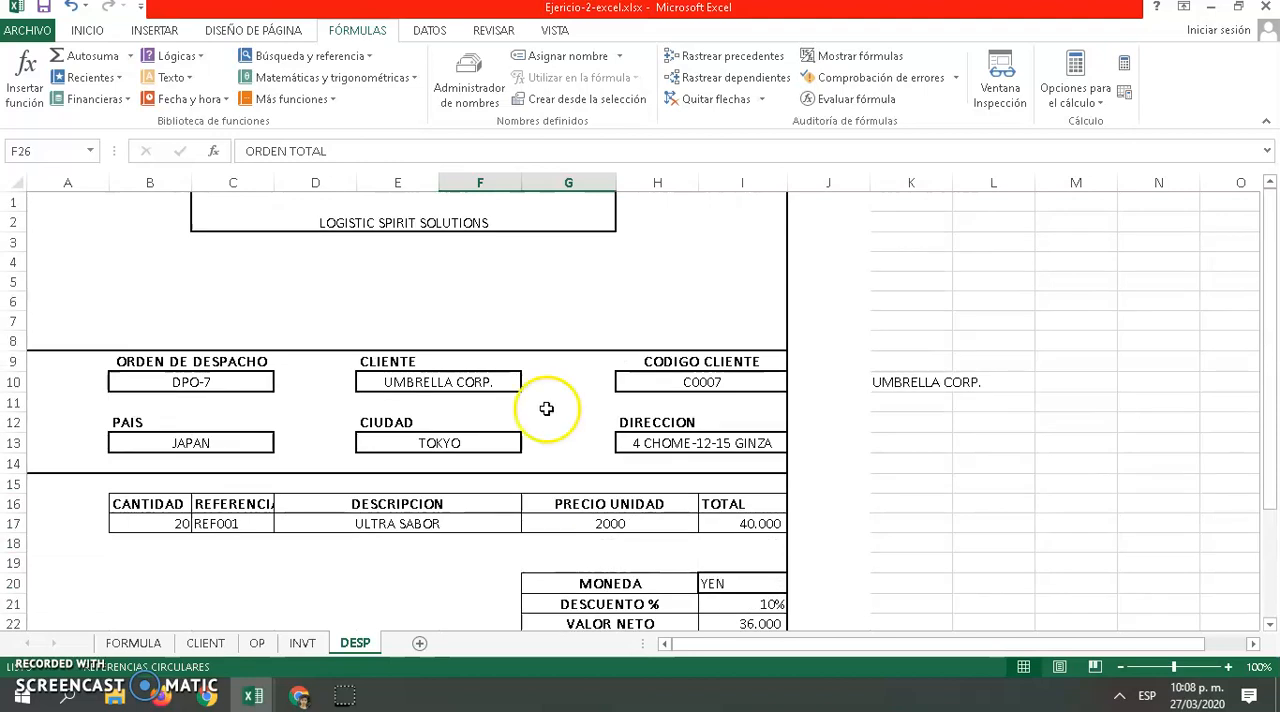
scroll(546, 408, down, 4)
scroll(542, 398, up, 2)
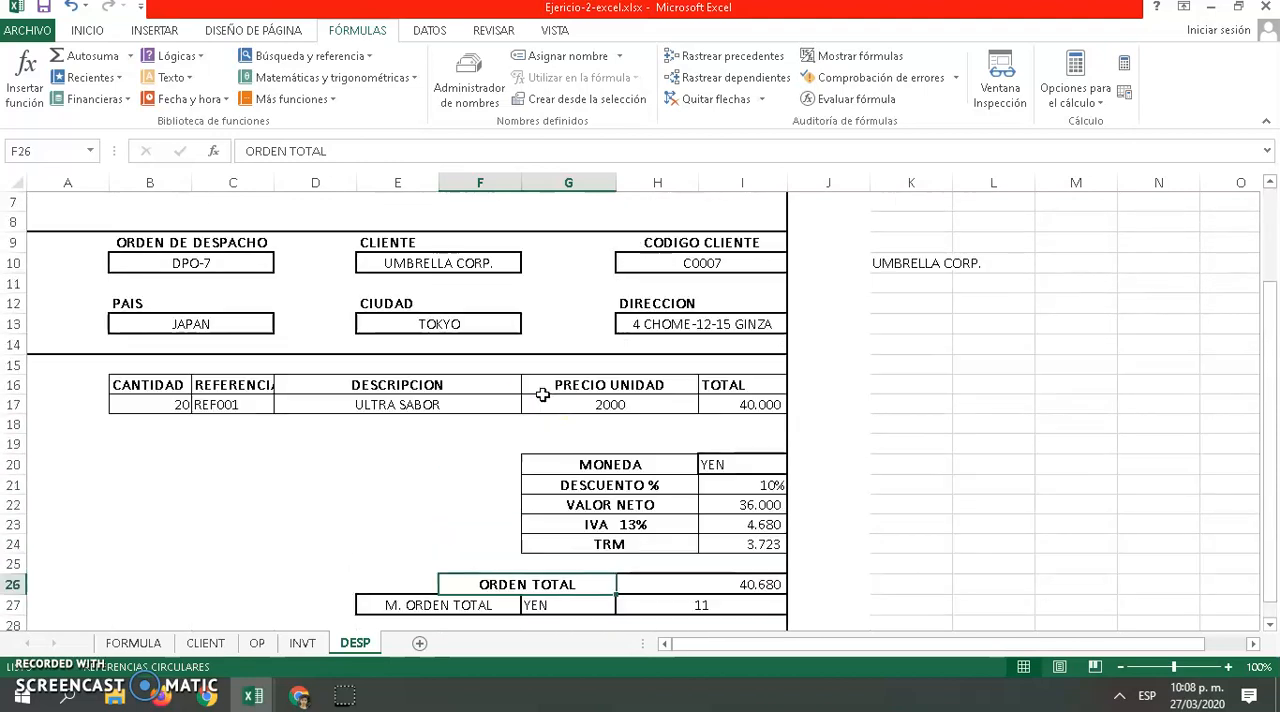
Look through the INVT, OP, CLIENT and FORMULA sheets, and end on the CLIENT sheet
click(302, 643)
click(262, 645)
click(206, 643)
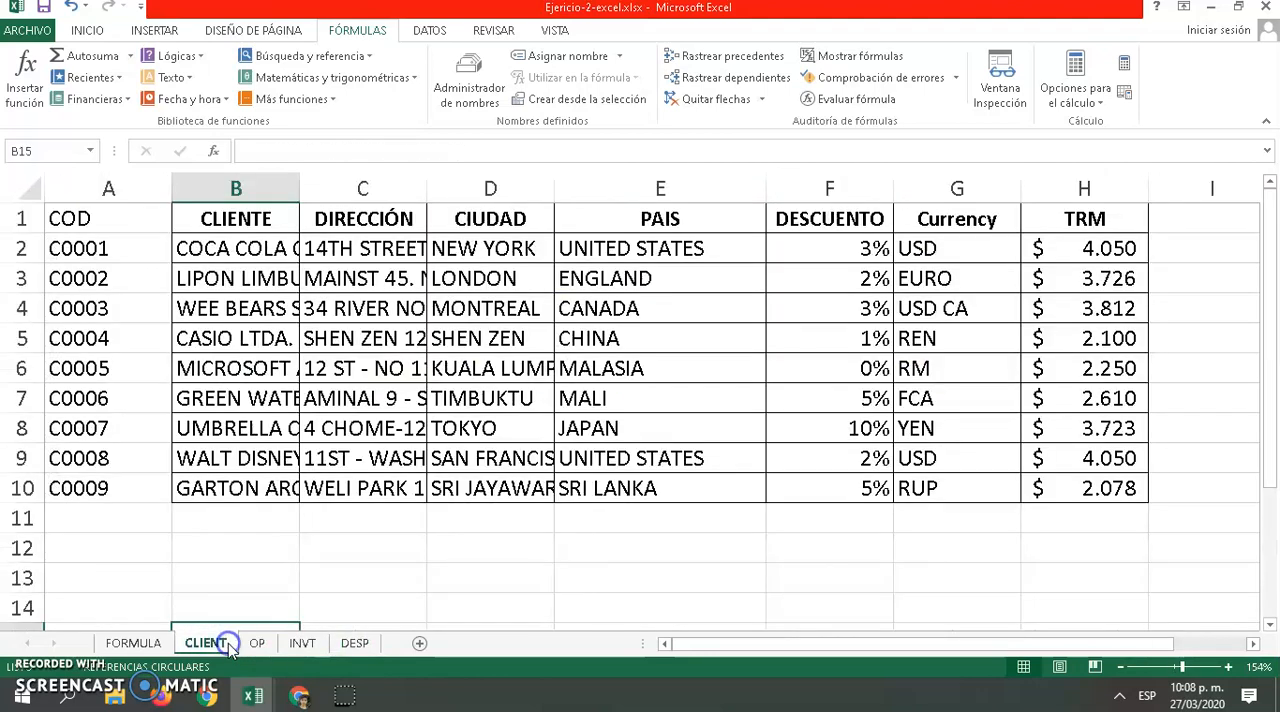
click(133, 643)
click(206, 643)
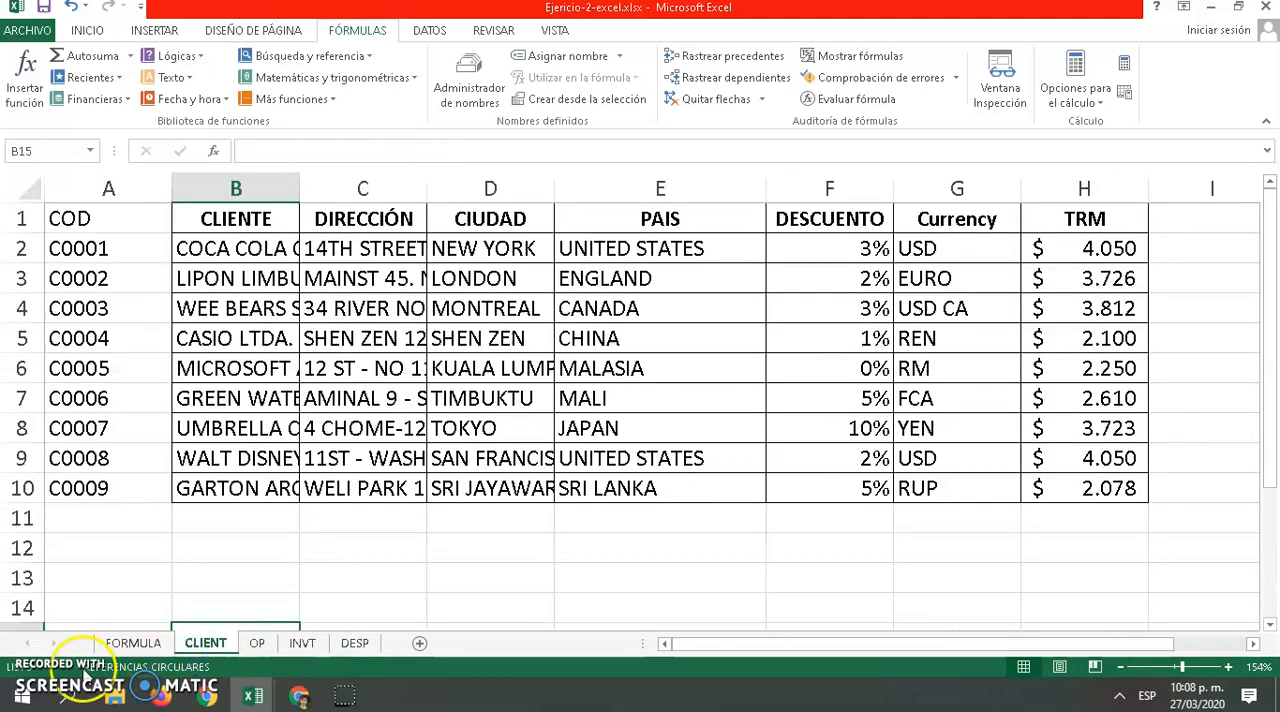